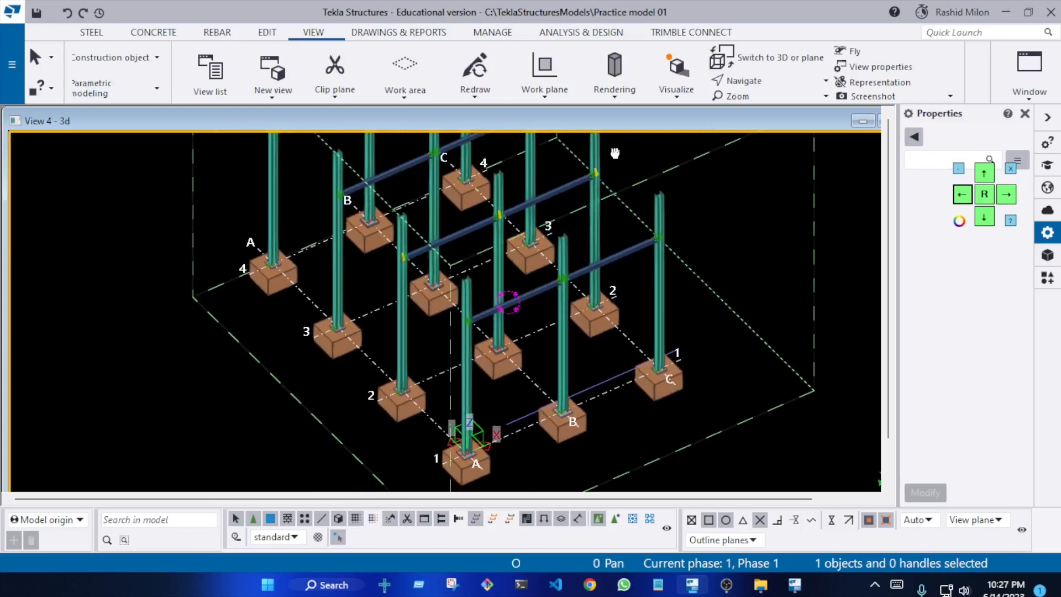
Switch the model view of the steel frame from 3D to plan
{"action": "scroll", "coordinate": [616, 321], "scroll_direction": "up", "scroll_amount": 3}
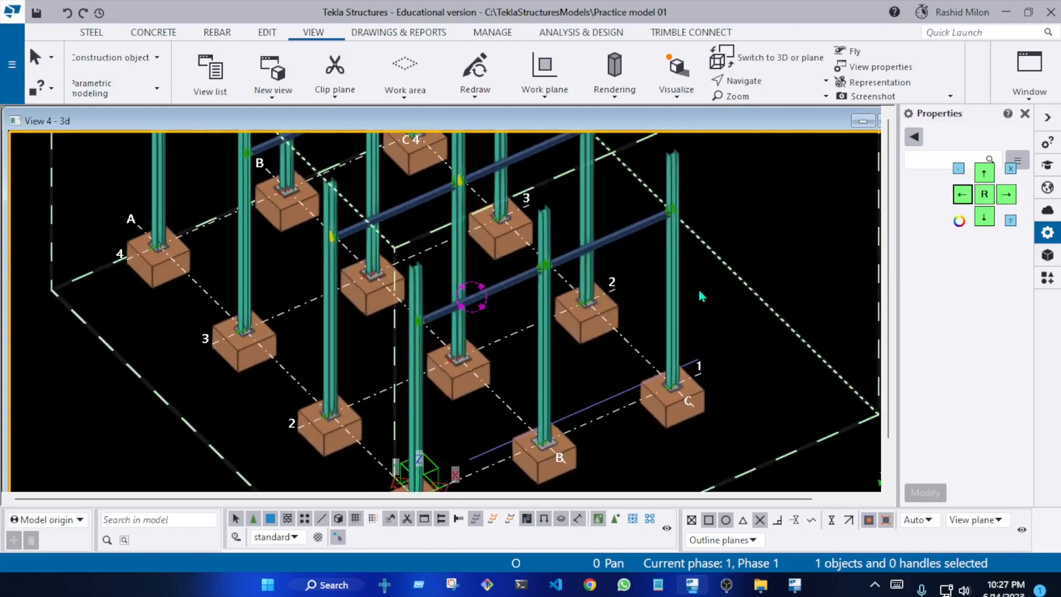
{"action": "key", "text": "ctrl+p"}
{"action": "middle_click_drag", "start_coordinate": [550, 276], "coordinate": [598, 227]}
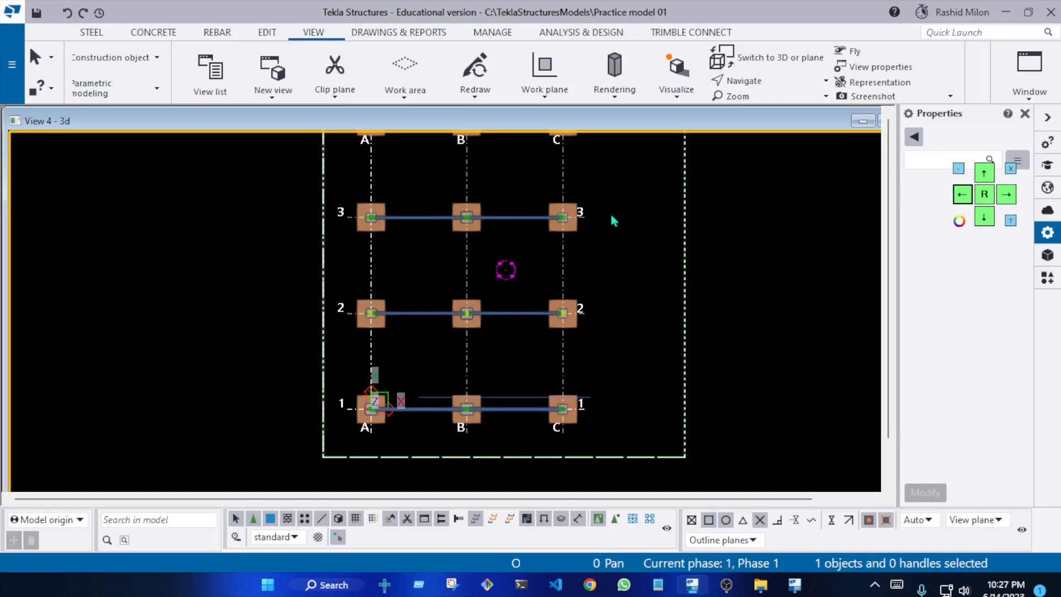
Look through the steel, editing, view, drawing and management commands and the file menu options
{"action": "left_click", "coordinate": [92, 35]}
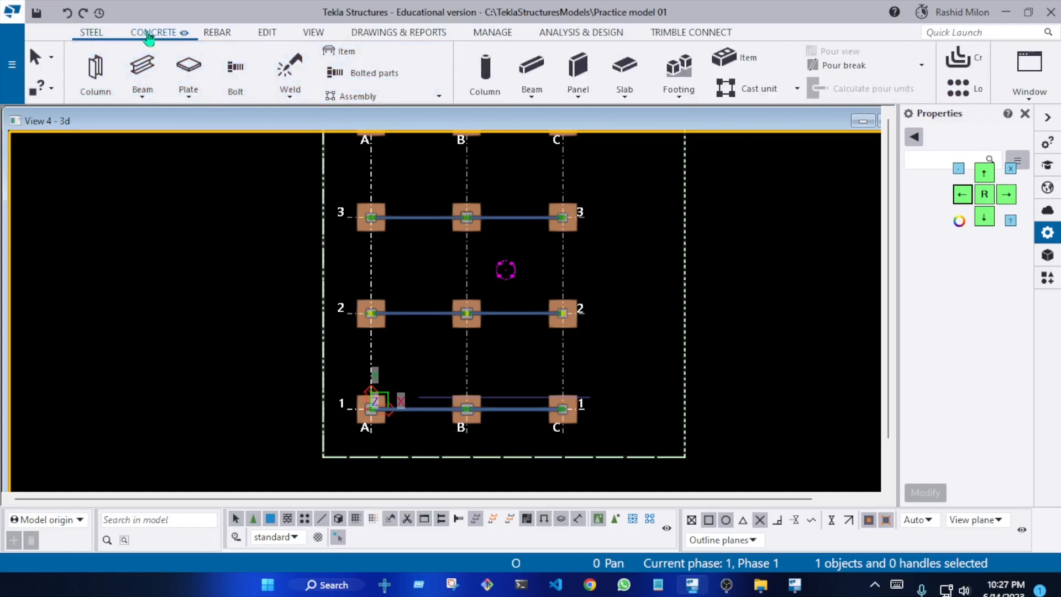
{"action": "left_click", "coordinate": [403, 37]}
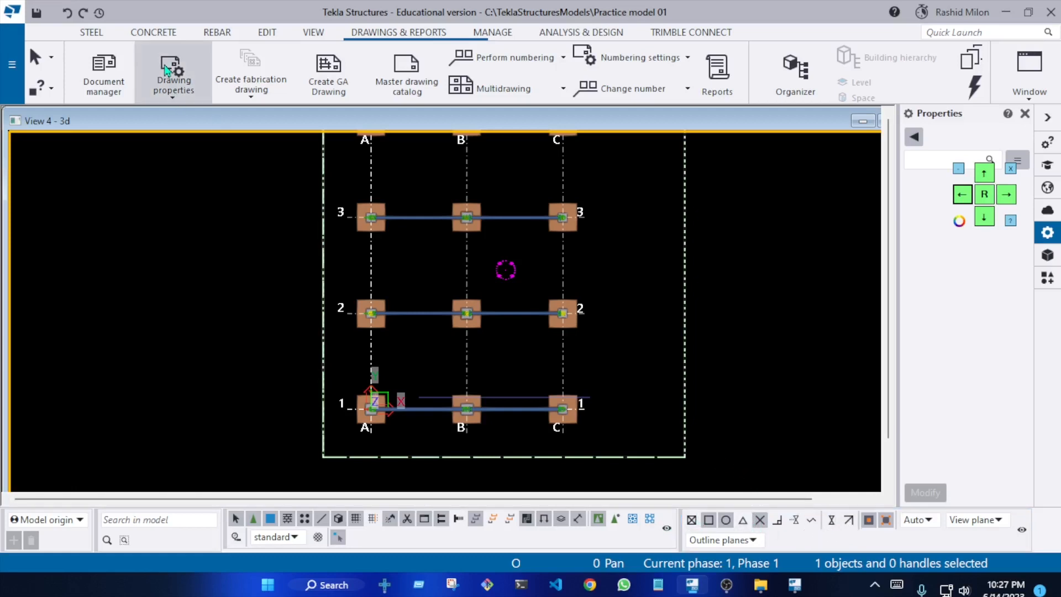
{"action": "left_click", "coordinate": [16, 81]}
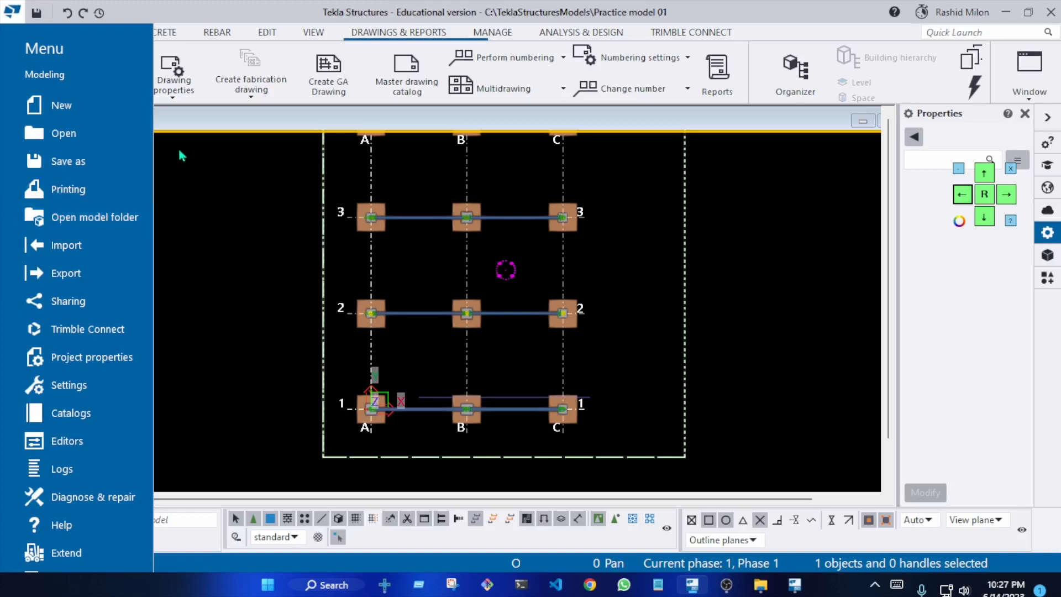
{"action": "left_click", "coordinate": [178, 183]}
{"action": "left_click", "coordinate": [94, 34]}
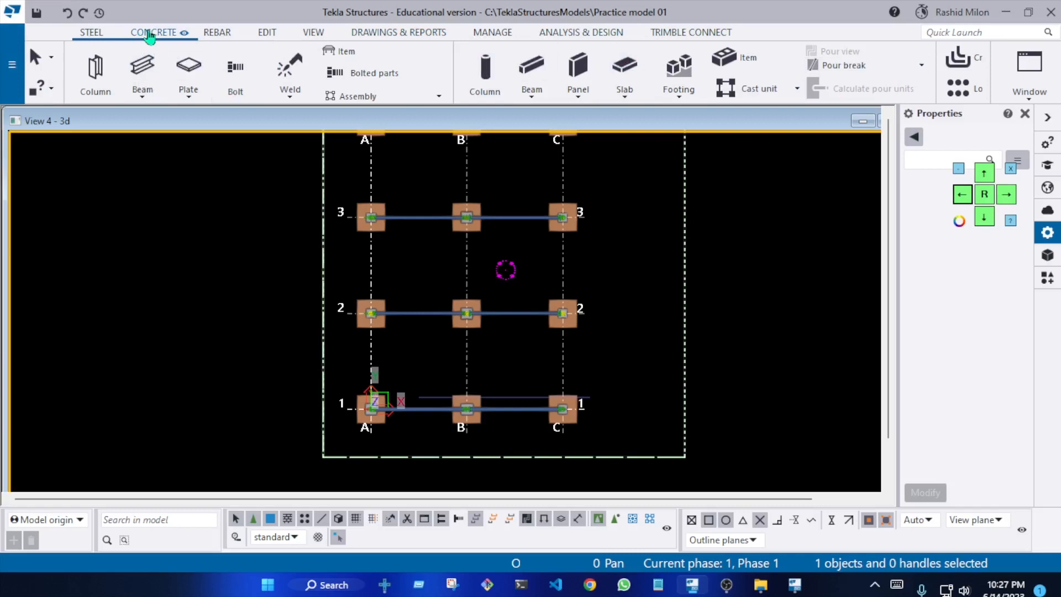
{"action": "left_click", "coordinate": [268, 38]}
{"action": "left_click", "coordinate": [313, 34]}
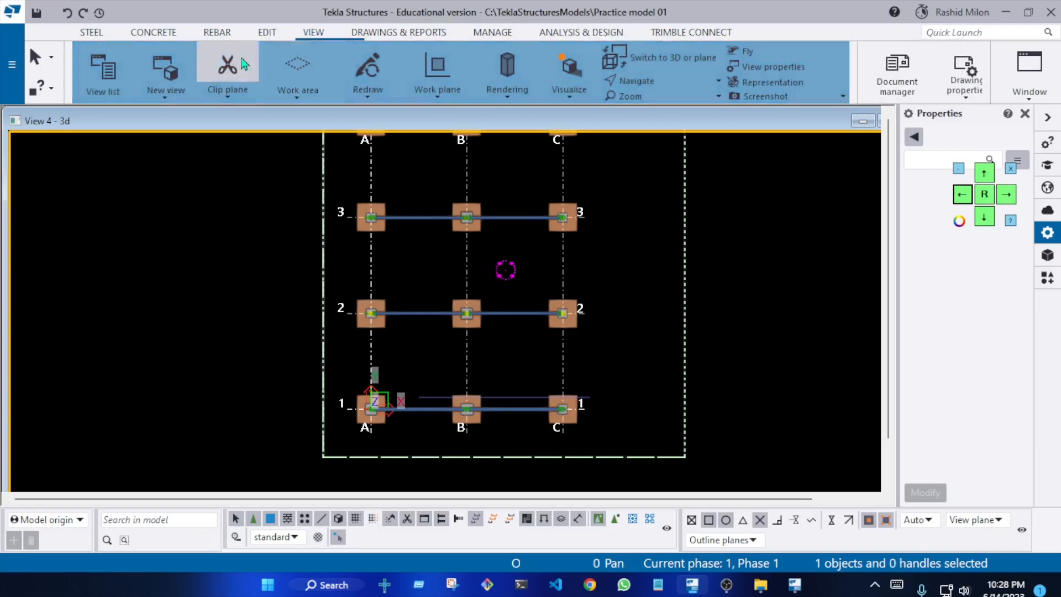
{"action": "left_click", "coordinate": [387, 35]}
{"action": "left_click", "coordinate": [468, 36]}
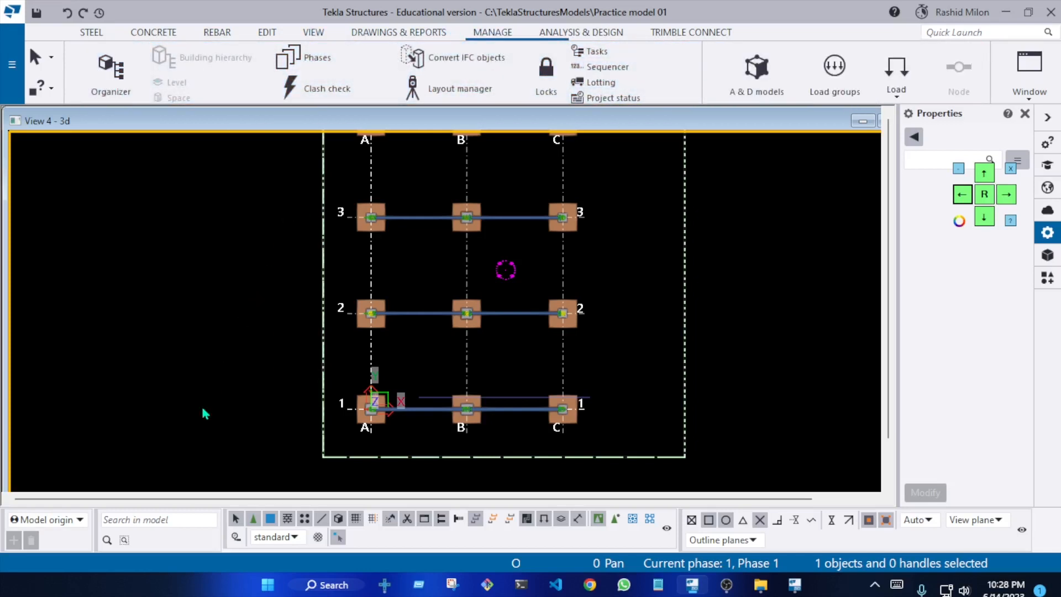
Check the available work plane choices and examine the model origin at grid intersection A-1
{"action": "left_click", "coordinate": [76, 519]}
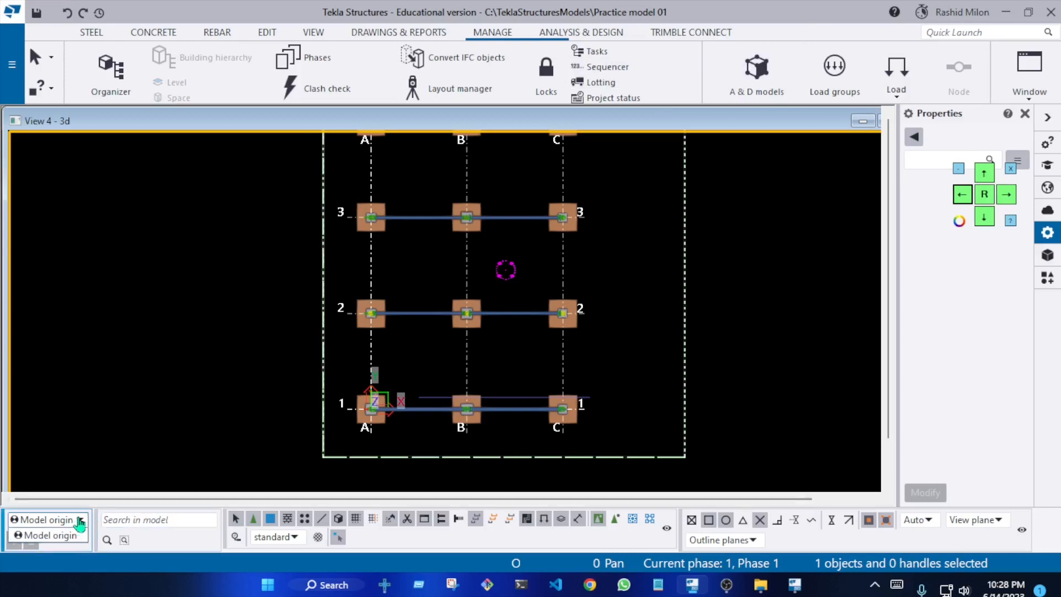
{"action": "left_click", "coordinate": [76, 521]}
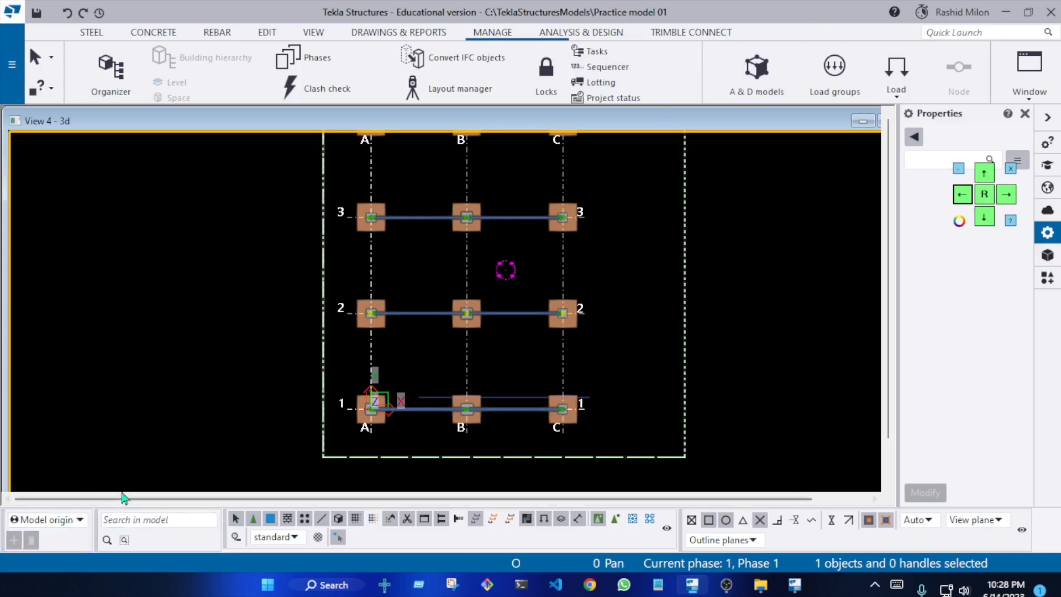
{"action": "left_click", "coordinate": [66, 521]}
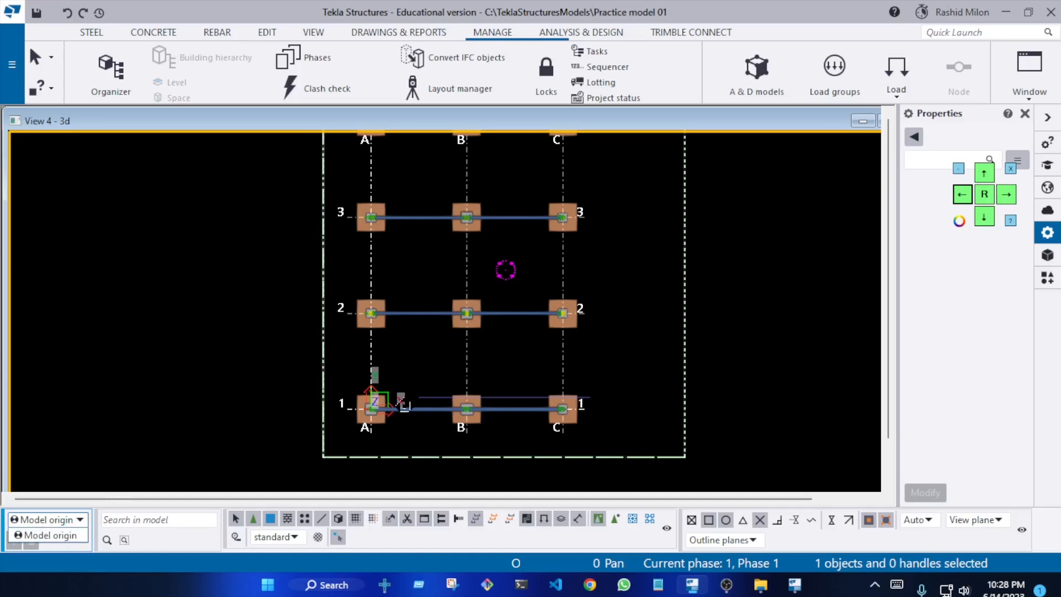
{"action": "left_click", "coordinate": [426, 353]}
{"action": "scroll", "coordinate": [420, 369], "scroll_direction": "up", "scroll_amount": 5}
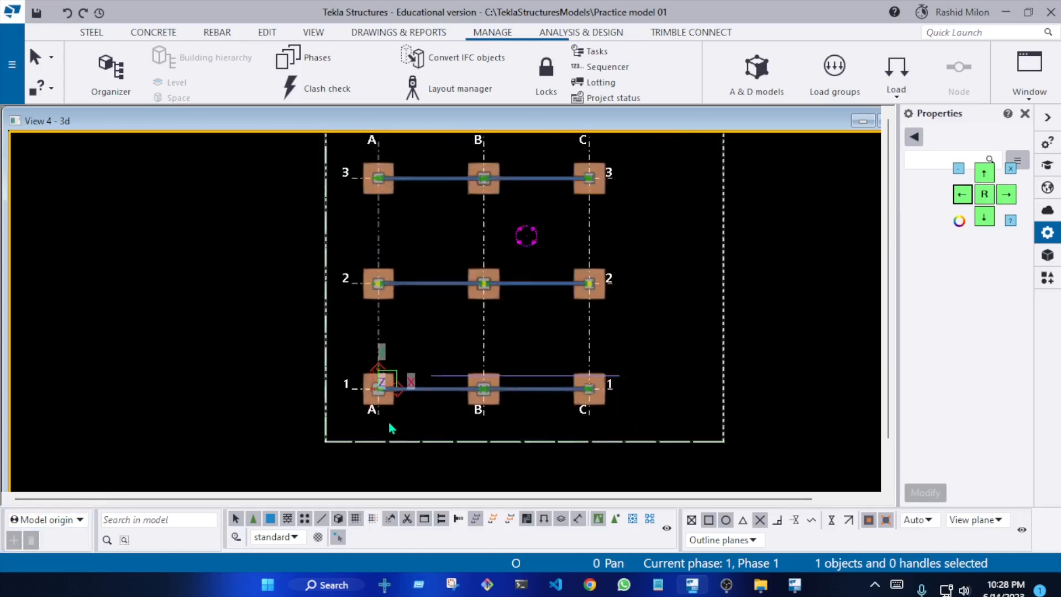
{"action": "scroll", "coordinate": [375, 329], "scroll_direction": "up", "scroll_amount": 2}
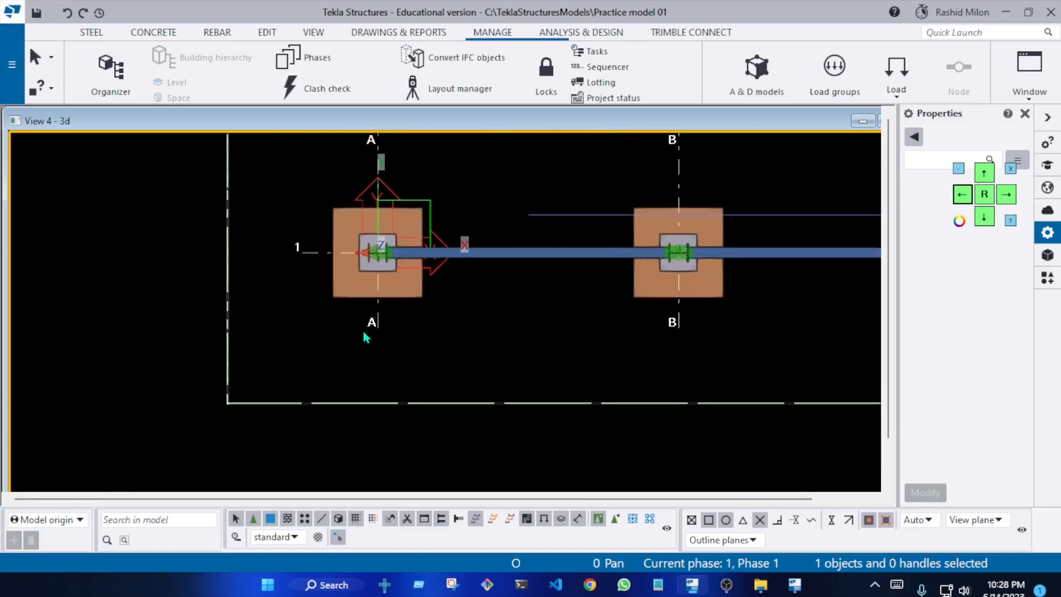
Select the beam between grids A and B on grid line 1 to inspect its position number
{"action": "left_click", "coordinate": [183, 522]}
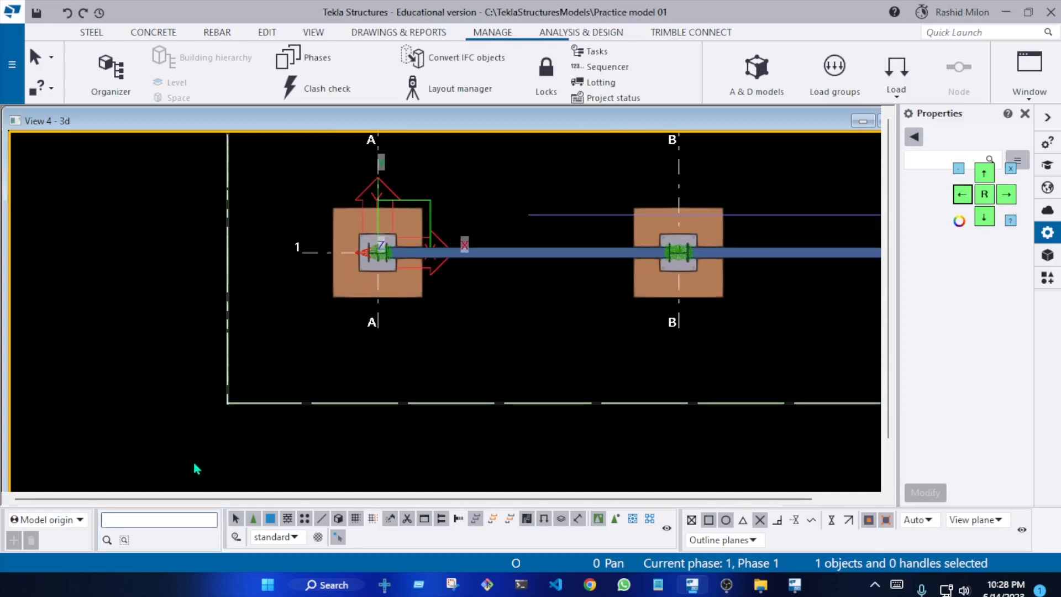
{"action": "left_click", "coordinate": [562, 263]}
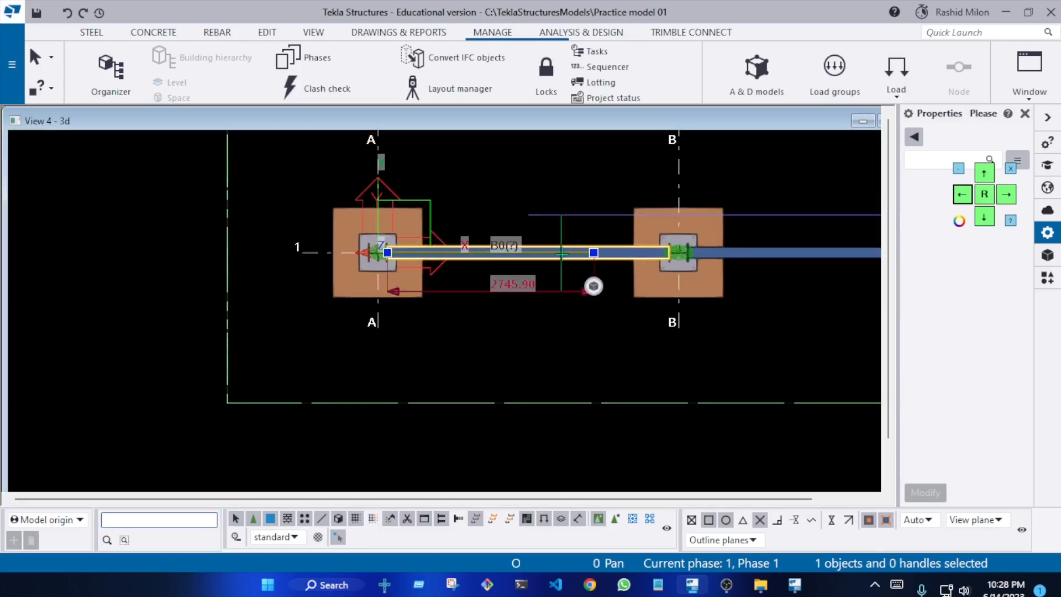
{"action": "scroll", "coordinate": [561, 258], "scroll_direction": "up", "scroll_amount": 1}
{"action": "middle_click_drag", "start_coordinate": [562, 260], "coordinate": [454, 245]}
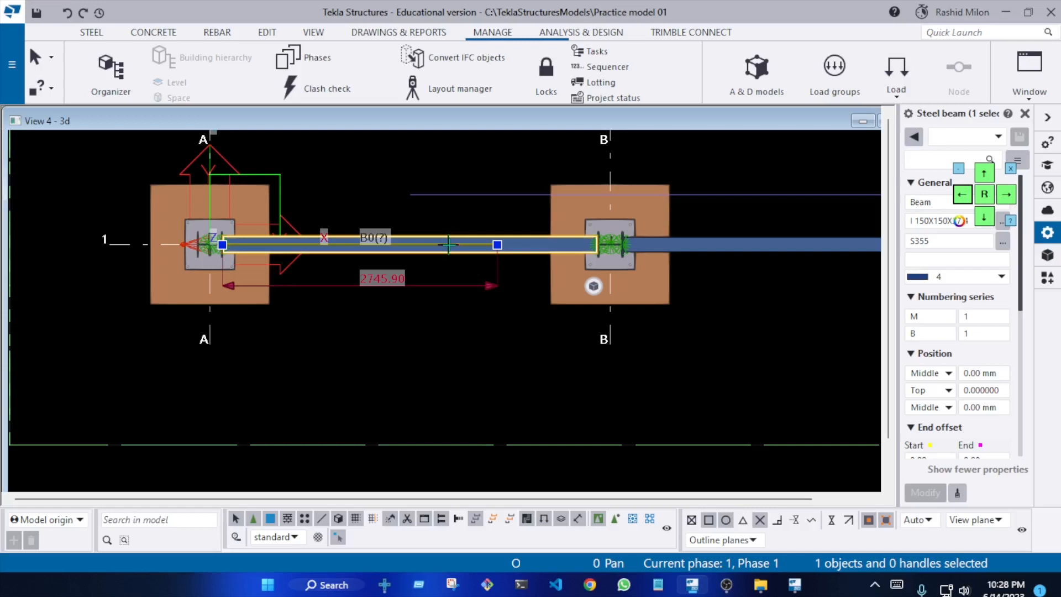
Search the commands for "num" to locate the numbering tools
{"action": "left_click", "coordinate": [403, 33]}
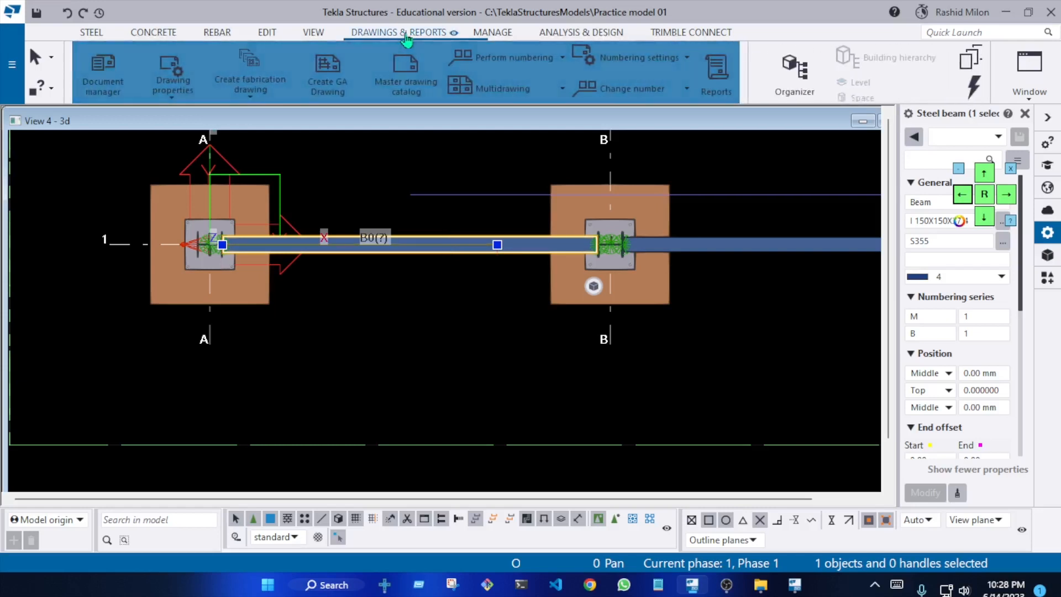
{"action": "left_click", "coordinate": [319, 34]}
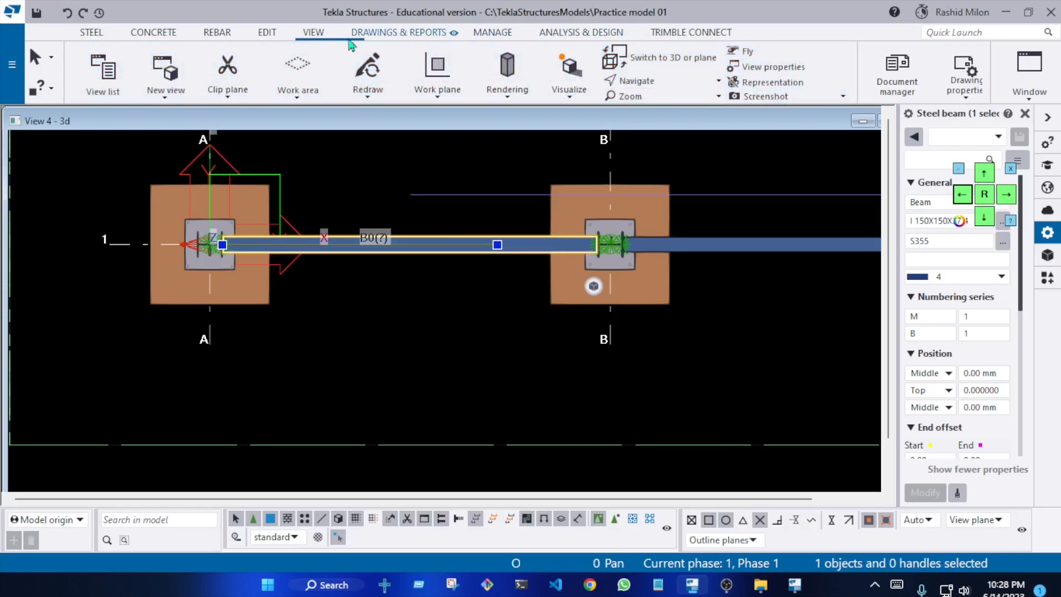
{"action": "left_click", "coordinate": [492, 33]}
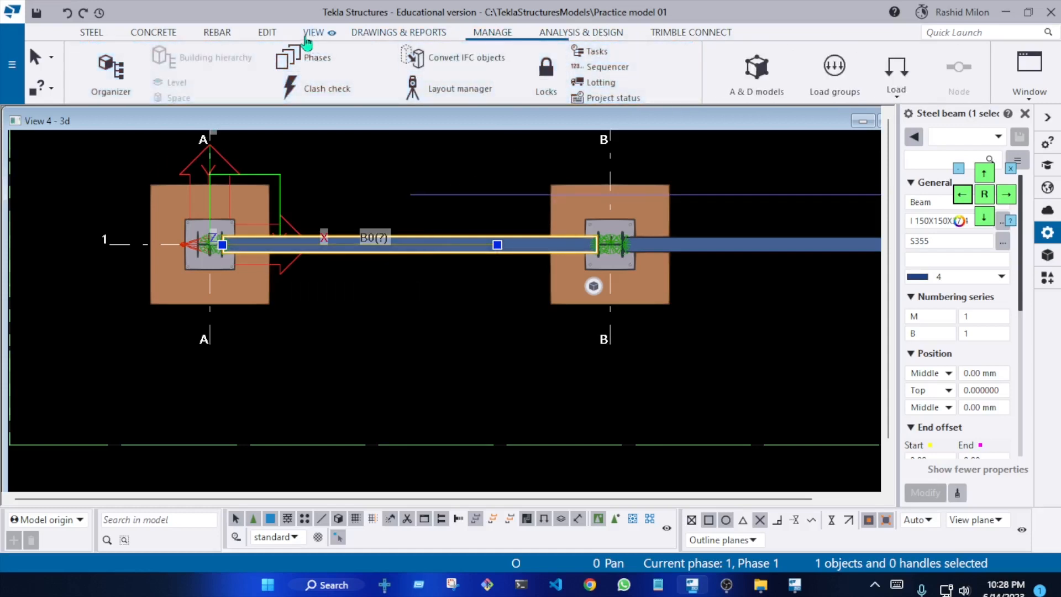
{"action": "left_click", "coordinate": [267, 33]}
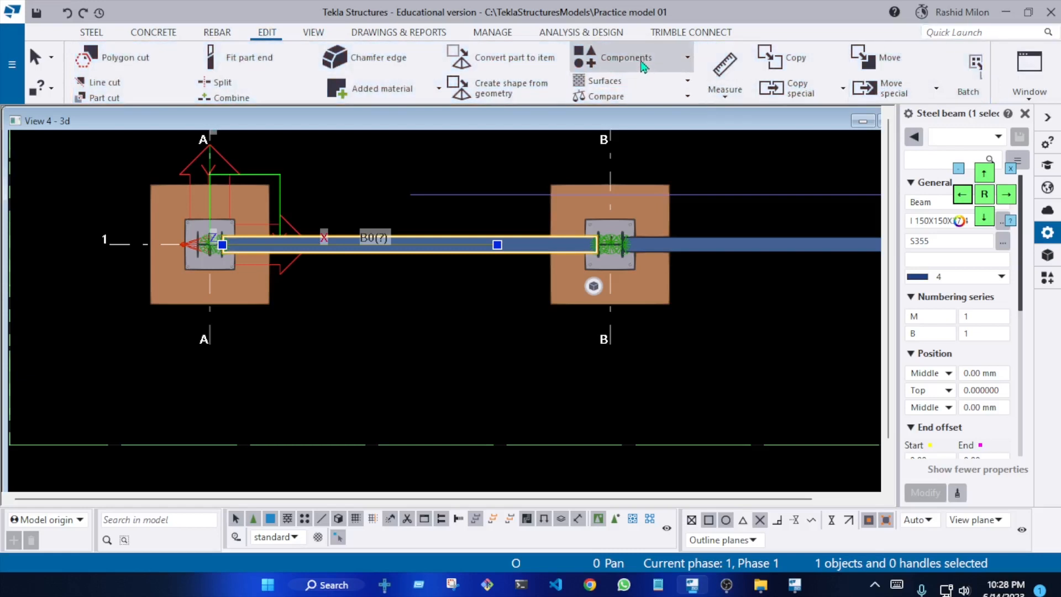
{"action": "left_click", "coordinate": [996, 31]}
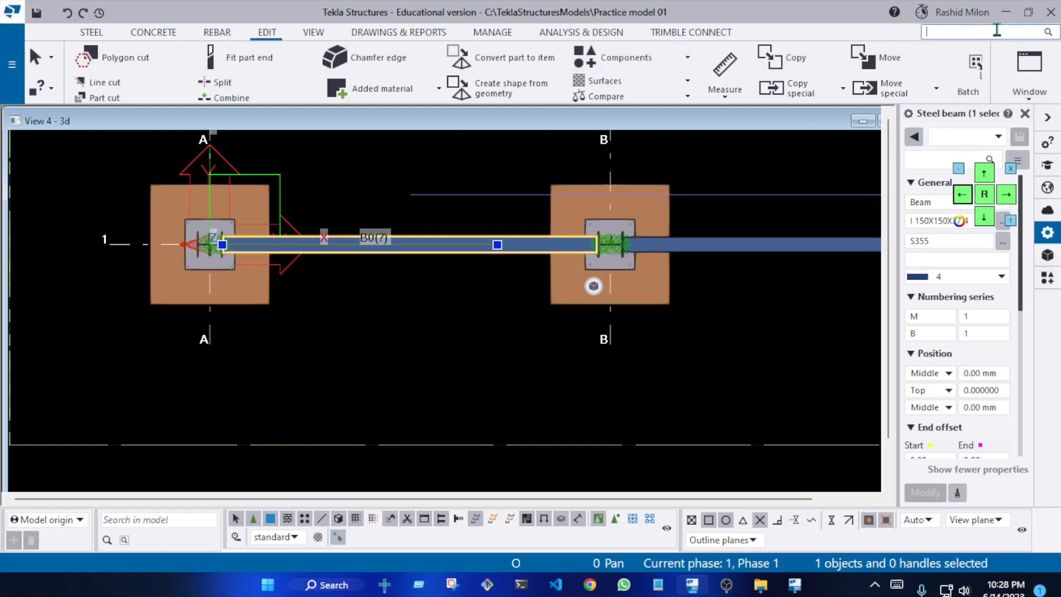
{"action": "type", "text": "bu"}
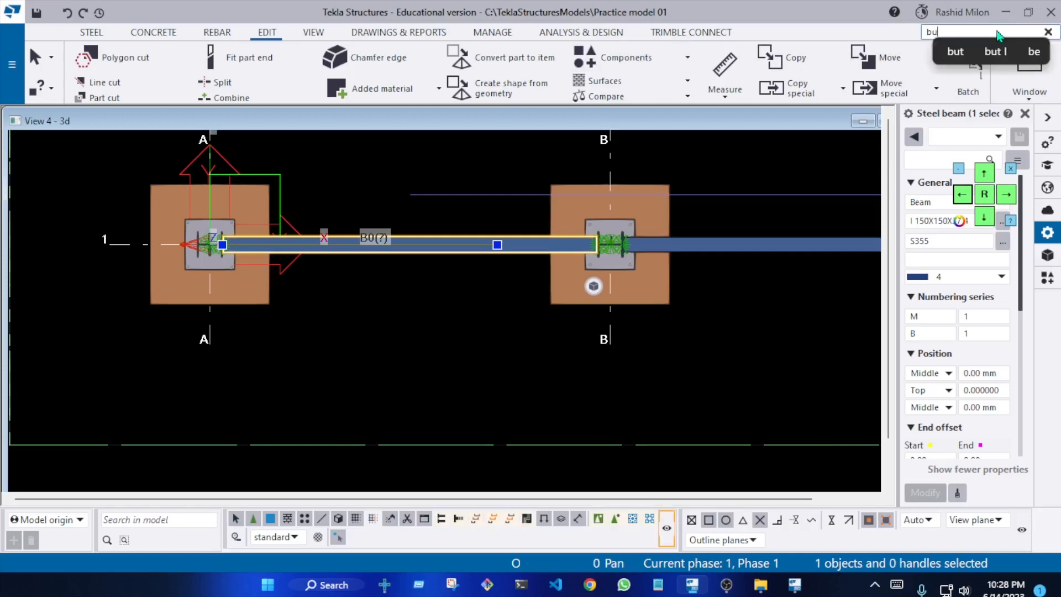
{"action": "key", "text": "BackSpace"}
{"action": "key", "text": "BackSpace"}
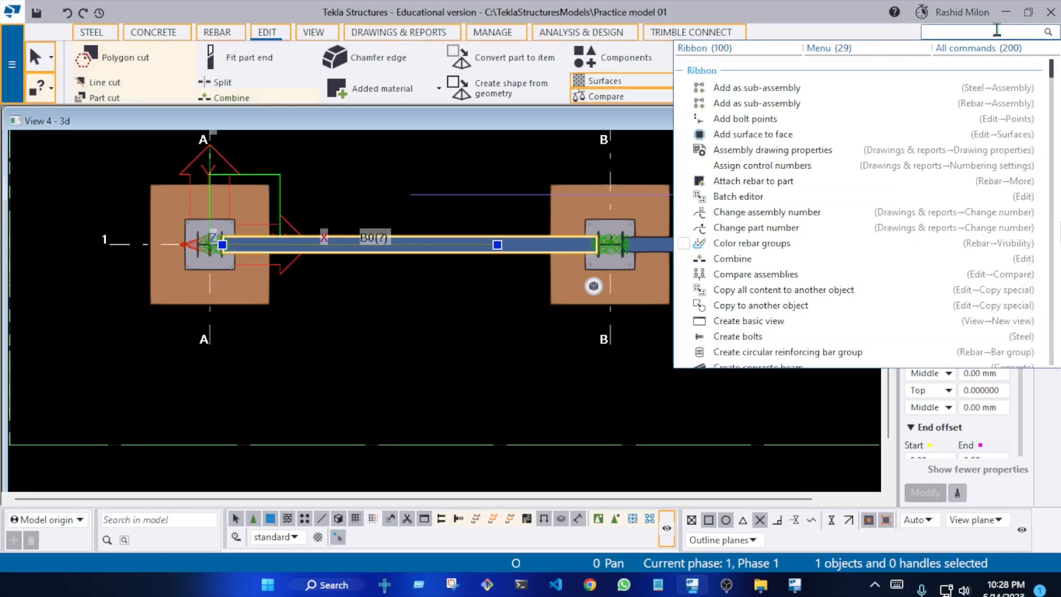
{"action": "type", "text": "num"}
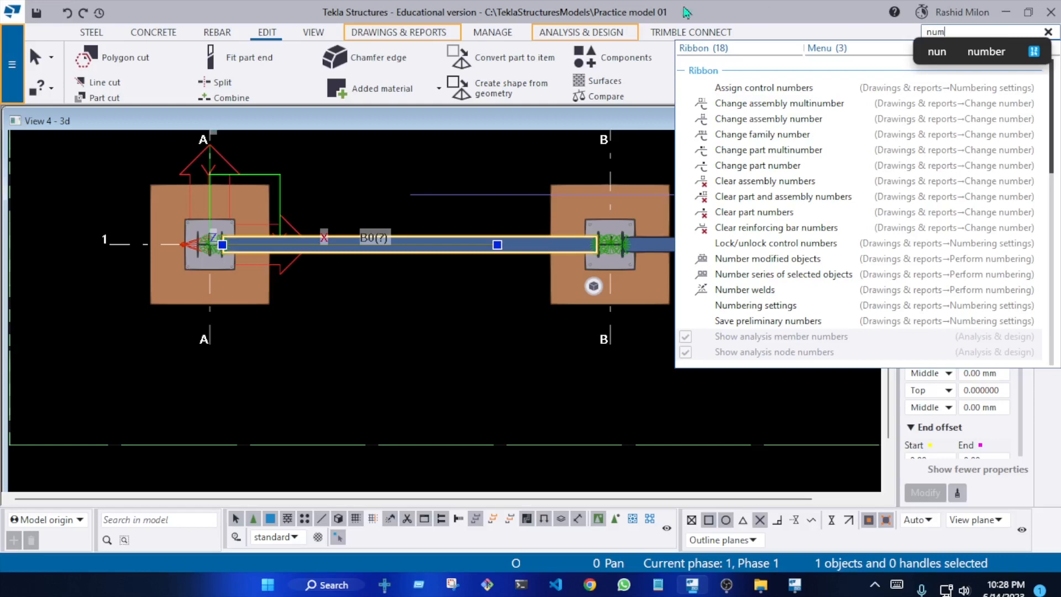
Run numbering on the modified objects of the model
{"action": "left_click", "coordinate": [430, 37]}
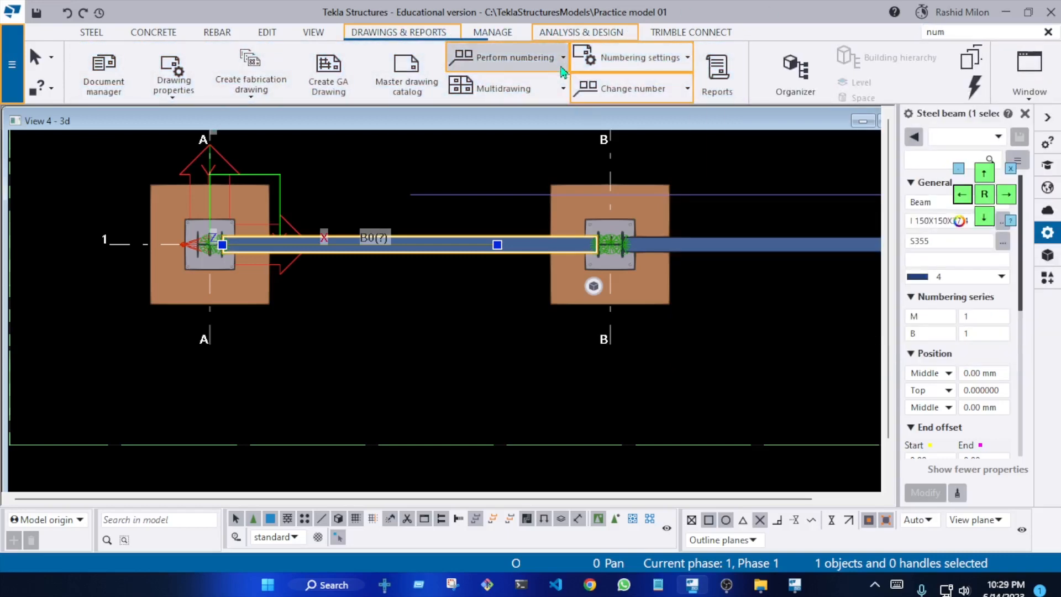
{"action": "left_click", "coordinate": [563, 58]}
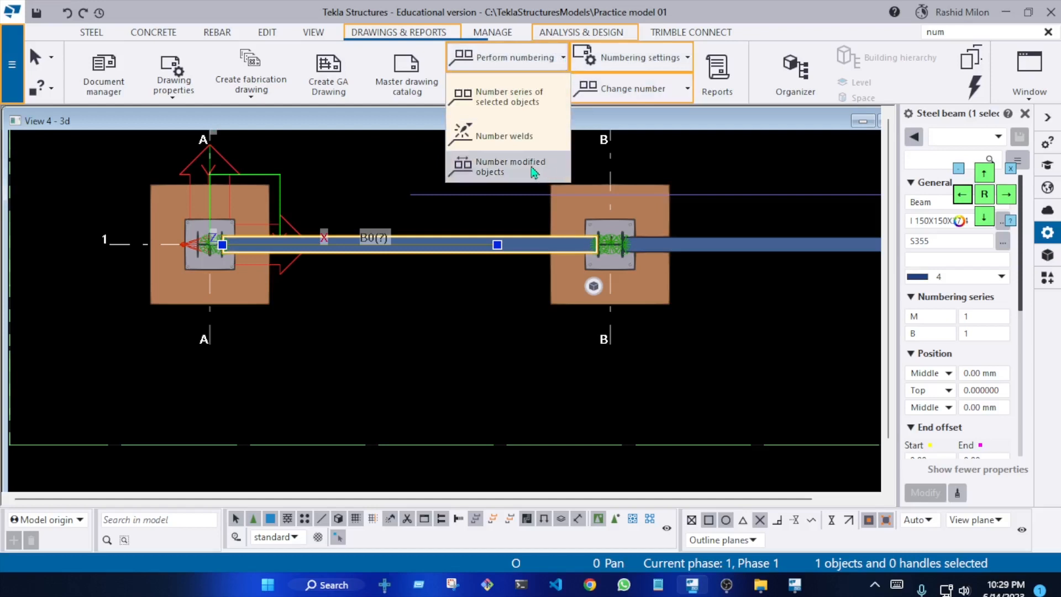
{"action": "left_click", "coordinate": [533, 172]}
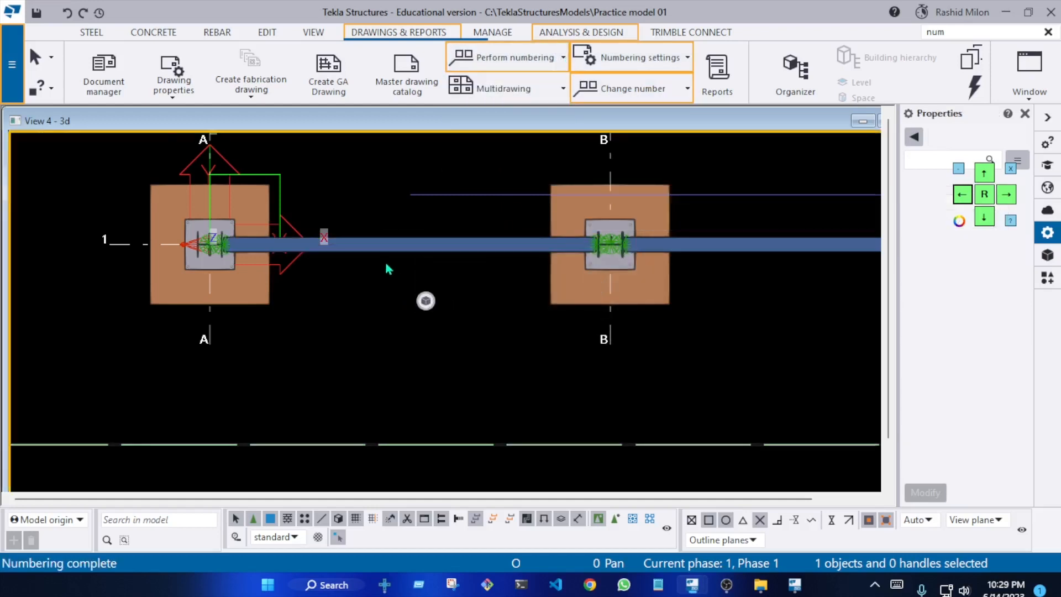
Select the numbered beam between grids A and B on grid line 1 to read its position number
{"action": "scroll", "coordinate": [387, 262], "scroll_direction": "up", "scroll_amount": 2}
{"action": "right_click", "coordinate": [394, 237]}
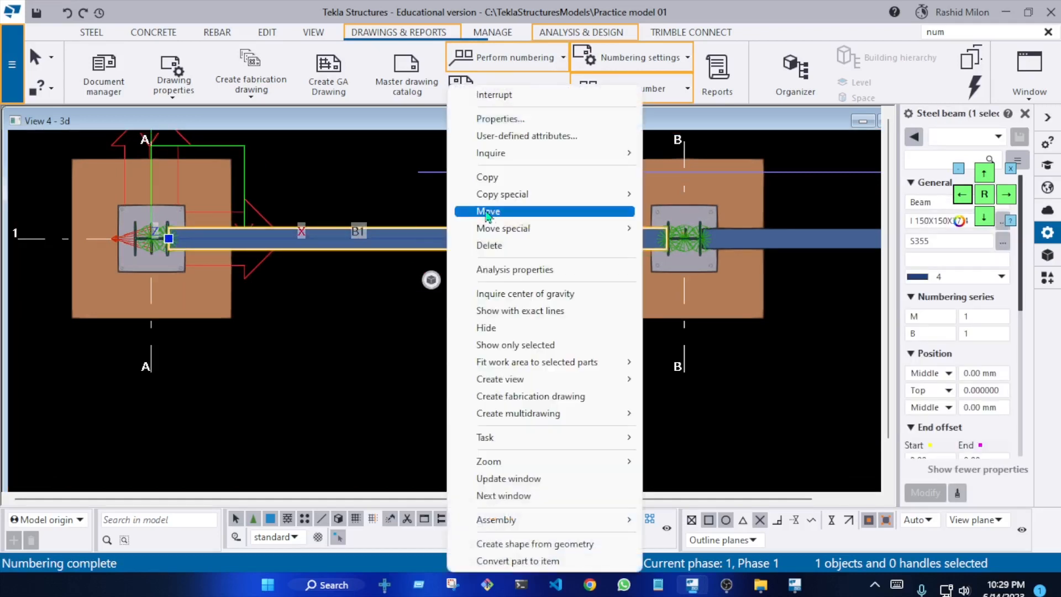
{"action": "left_click", "coordinate": [378, 235]}
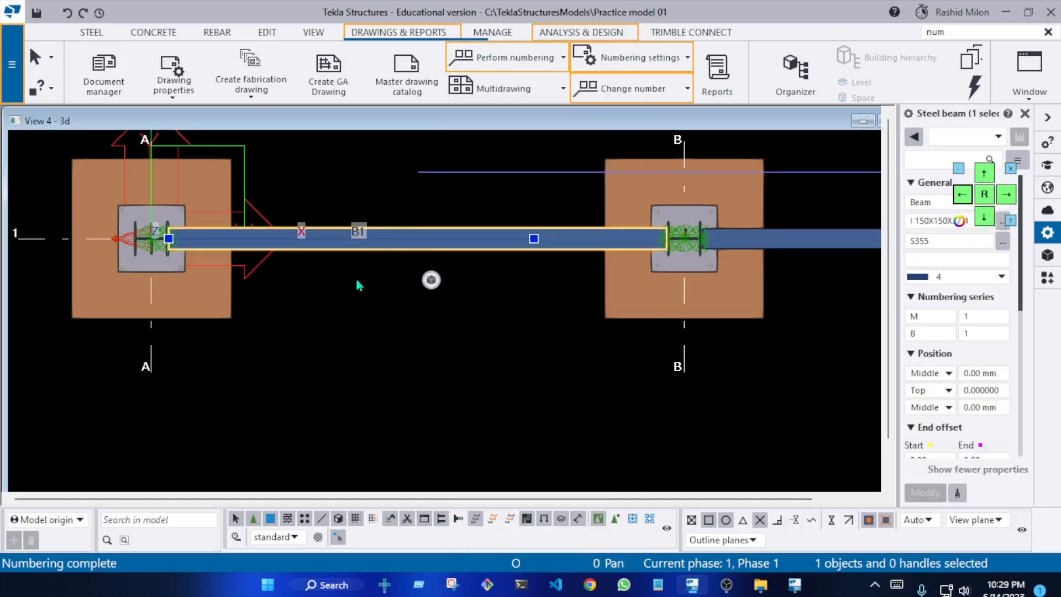
Search the model for B1 to select all matching beams and inspect them in plan and 3D
{"action": "left_click", "coordinate": [175, 519]}
{"action": "type", "text": "b"}
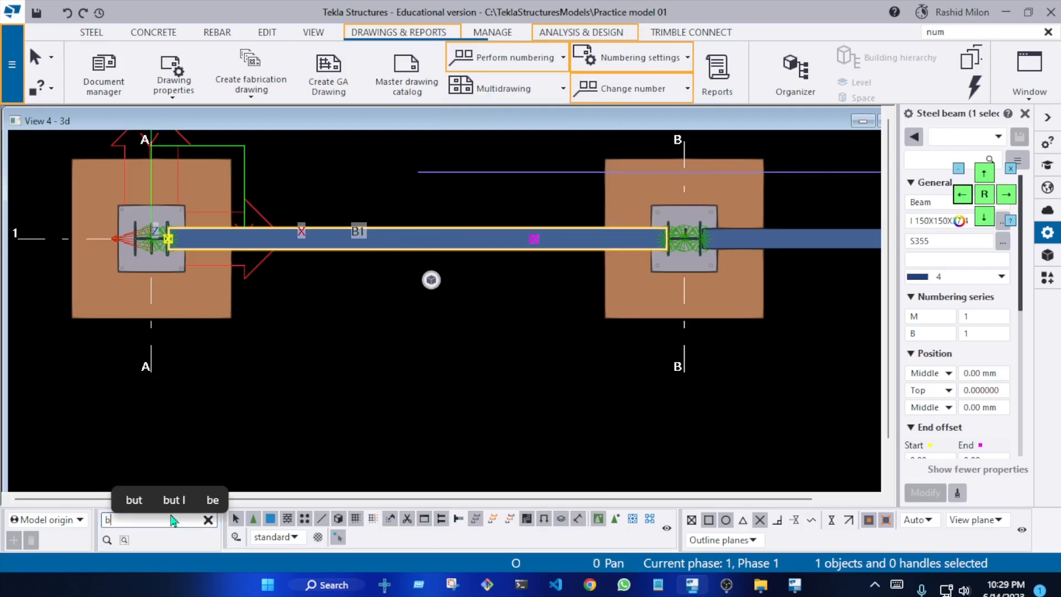
{"action": "type", "text": "1"}
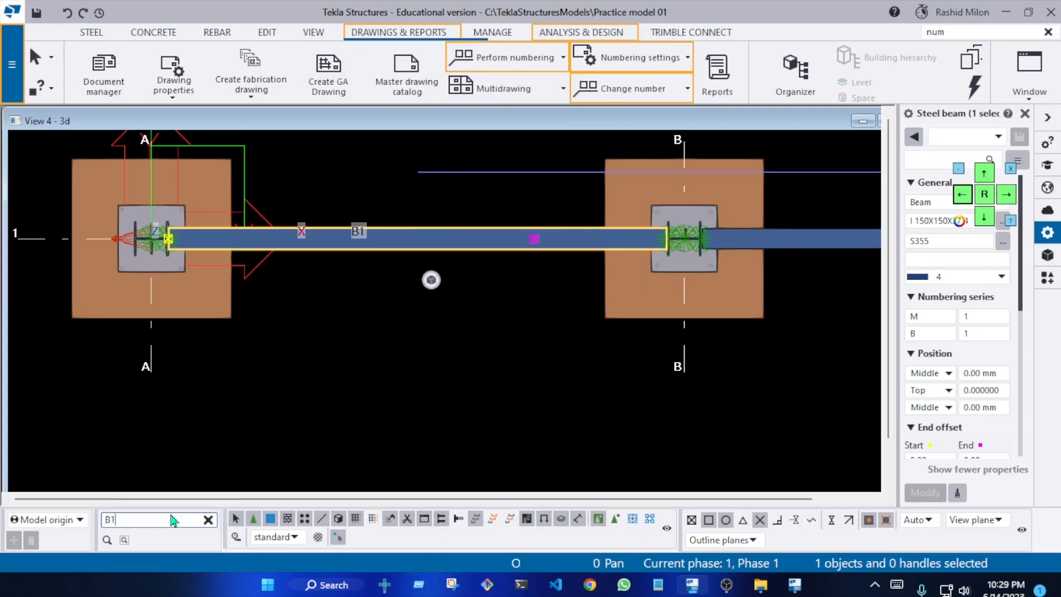
{"action": "key", "text": "Return"}
{"action": "scroll", "coordinate": [301, 432], "scroll_direction": "down", "scroll_amount": 7}
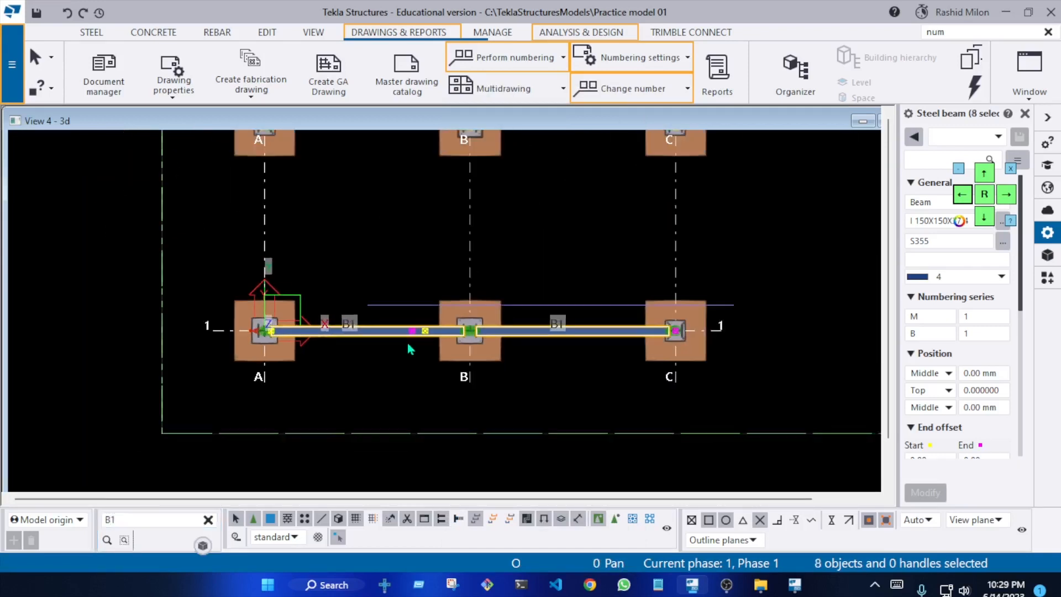
{"action": "middle_click_drag", "start_coordinate": [517, 274], "coordinate": [510, 315]}
{"action": "scroll", "coordinate": [499, 361], "scroll_direction": "down", "scroll_amount": 4}
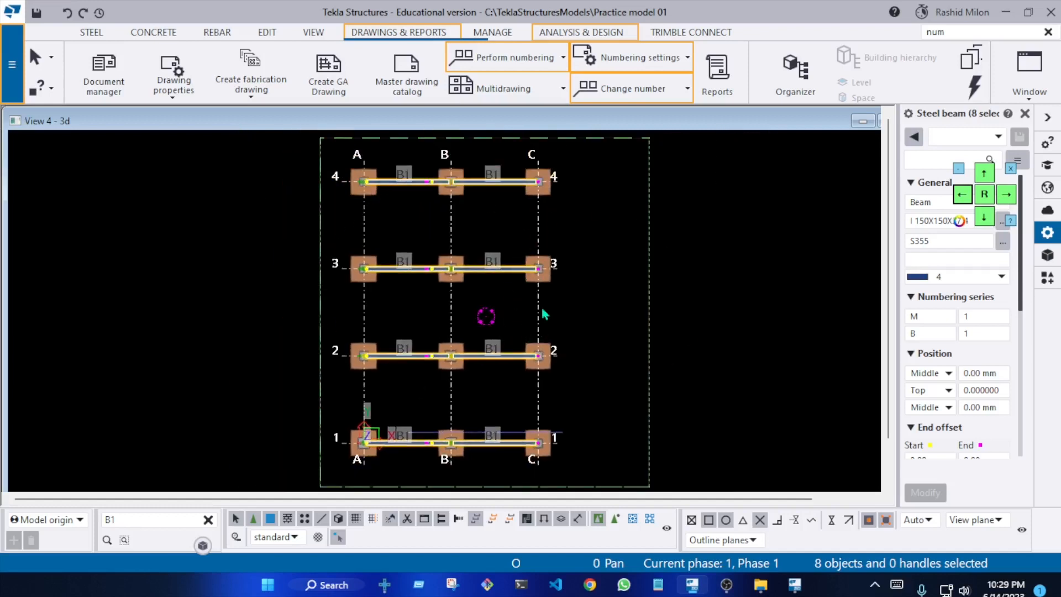
{"action": "middle_click_drag", "start_coordinate": [546, 263], "coordinate": [546, 260]}
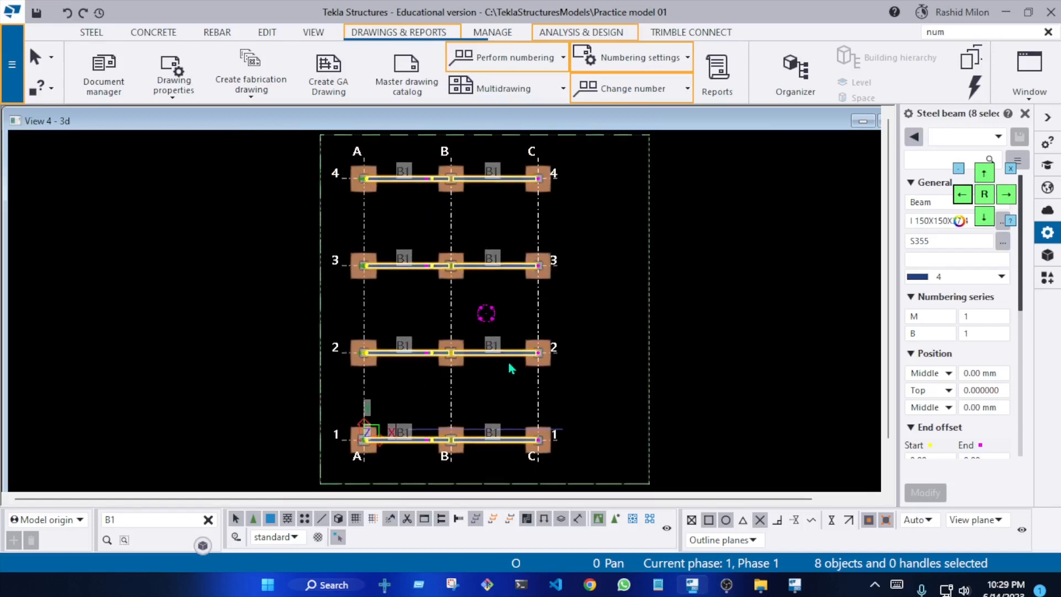
{"action": "middle_click_drag", "start_coordinate": [507, 359], "coordinate": [473, 296], "text": "ctrl"}
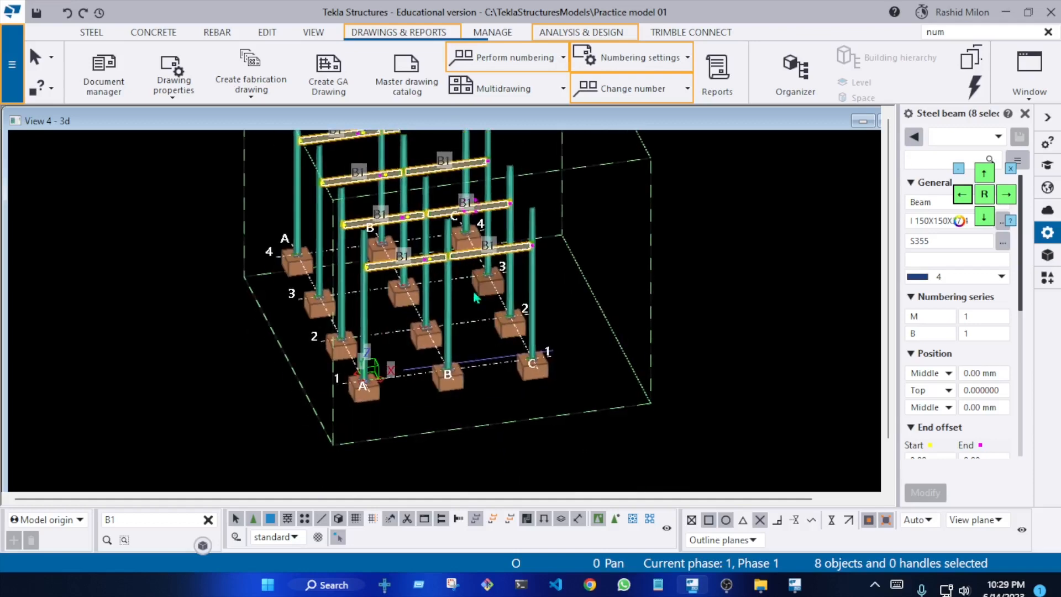
Deselect the B1 beams in the 3D view and clear the model search
{"action": "scroll", "coordinate": [455, 227], "scroll_direction": "up", "scroll_amount": 3}
{"action": "middle_click_drag", "start_coordinate": [456, 221], "coordinate": [487, 221]}
{"action": "left_click", "coordinate": [750, 264]}
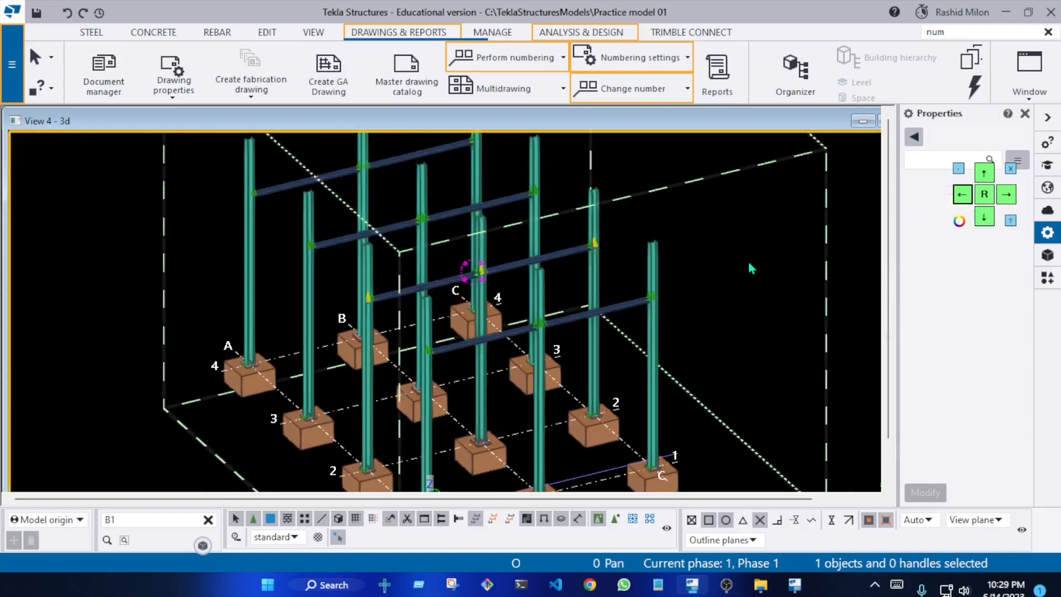
{"action": "right_click", "coordinate": [750, 264]}
{"action": "left_click", "coordinate": [765, 293]}
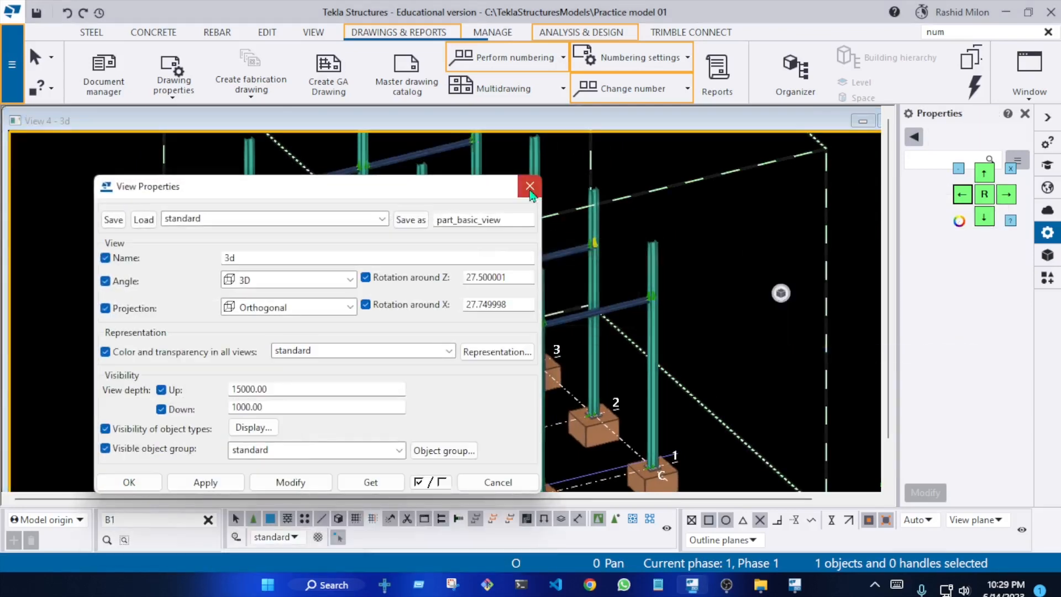
{"action": "left_click", "coordinate": [129, 482]}
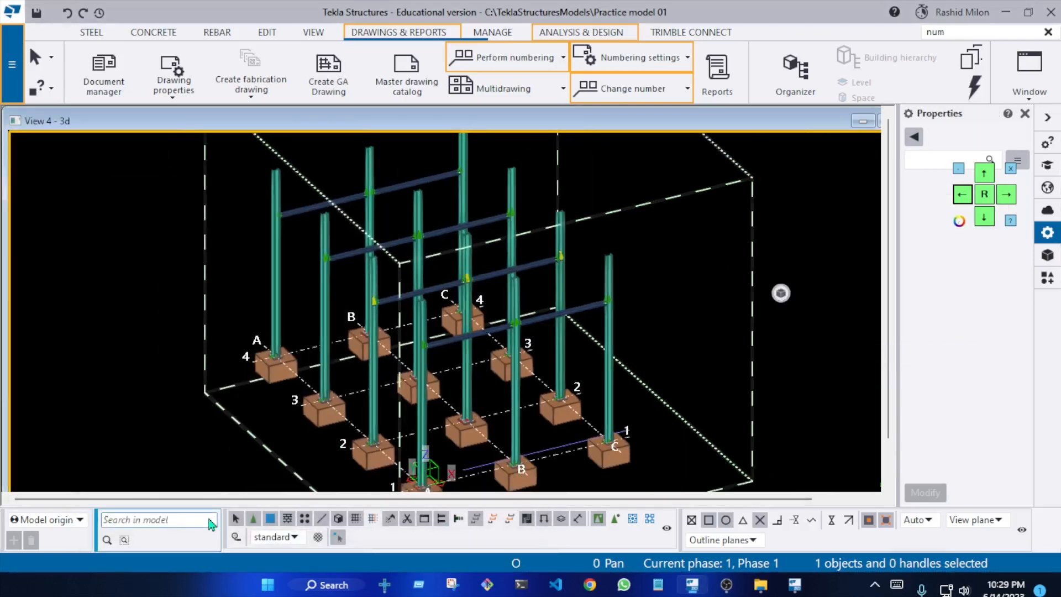
{"action": "left_click", "coordinate": [208, 519]}
Set the selection filter to A-BEAM and area-select the frame to see which objects it picks
{"action": "left_click", "coordinate": [294, 537]}
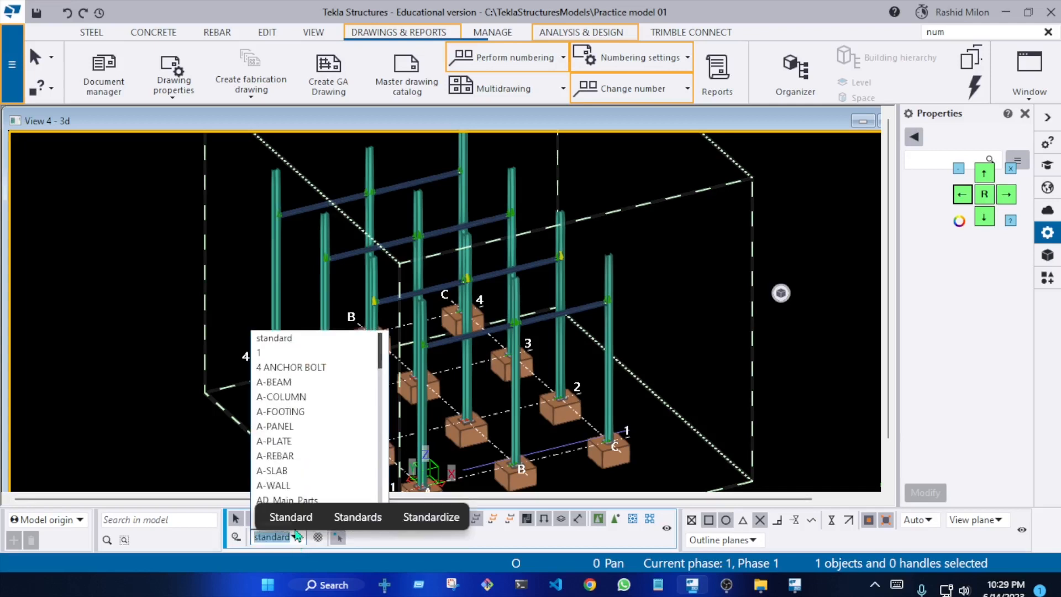
{"action": "left_click", "coordinate": [320, 388]}
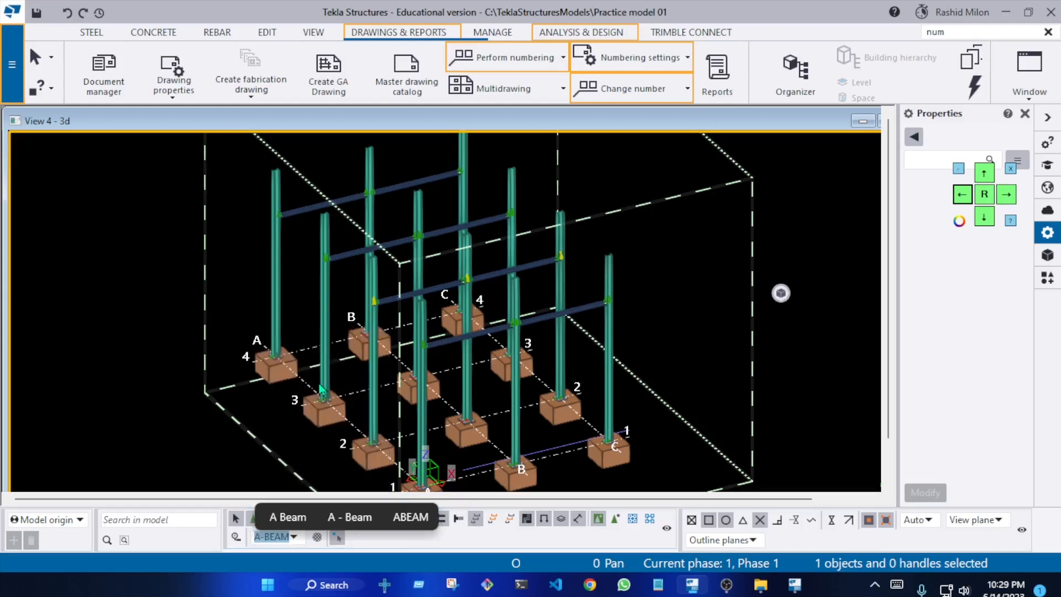
{"action": "right_click", "coordinate": [118, 238]}
{"action": "left_click", "coordinate": [304, 328]}
{"action": "scroll", "coordinate": [307, 311], "scroll_direction": "down", "scroll_amount": 3}
{"action": "left_click_drag", "start_coordinate": [220, 201], "coordinate": [597, 449]}
{"action": "scroll", "coordinate": [508, 385], "scroll_direction": "up", "scroll_amount": 5}
{"action": "scroll", "coordinate": [474, 345], "scroll_direction": "up", "scroll_amount": 4}
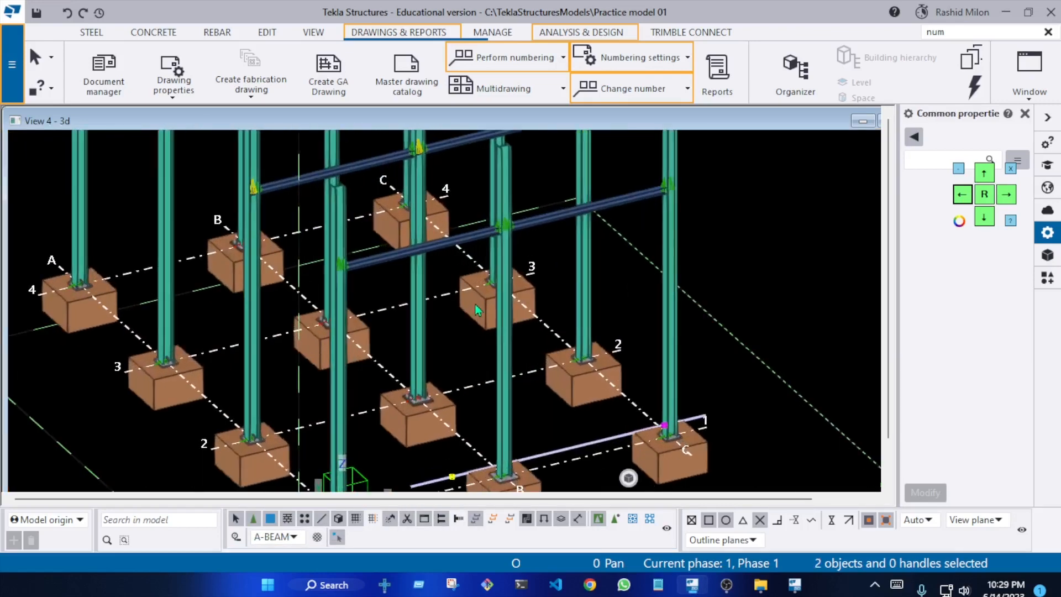
{"action": "scroll", "coordinate": [462, 264], "scroll_direction": "down", "scroll_amount": 4}
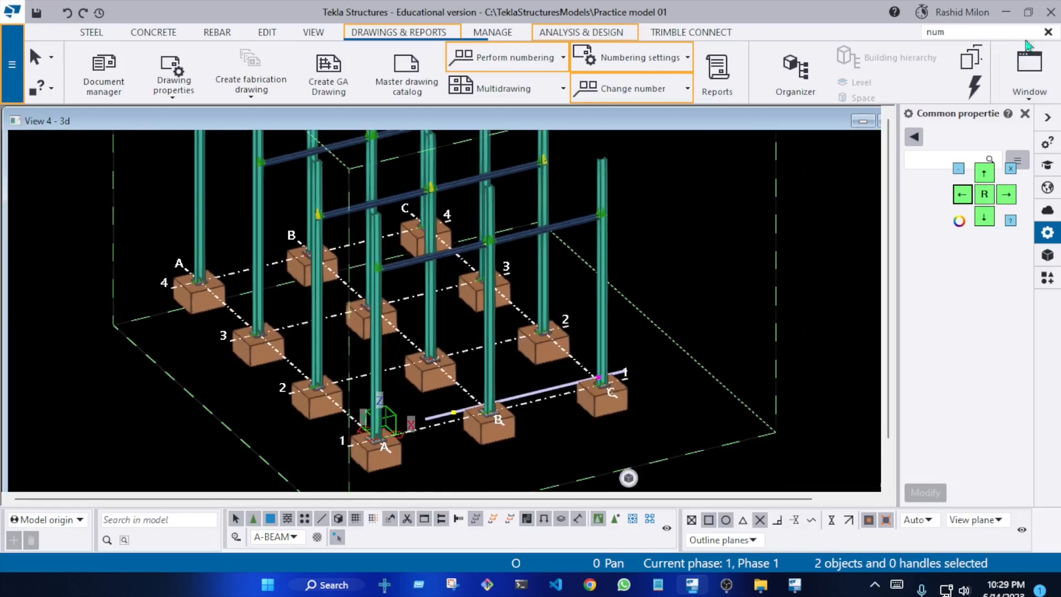
Deselect the objects, clear the command search and redraw the 3D view
{"action": "left_click", "coordinate": [670, 243]}
{"action": "right_click", "coordinate": [669, 240]}
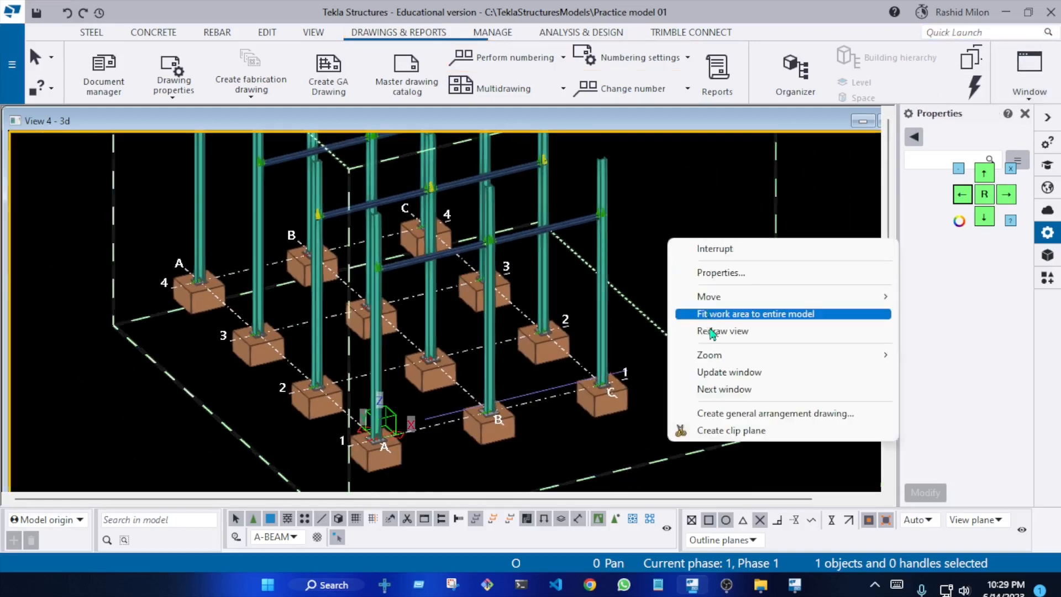
{"action": "left_click", "coordinate": [711, 313]}
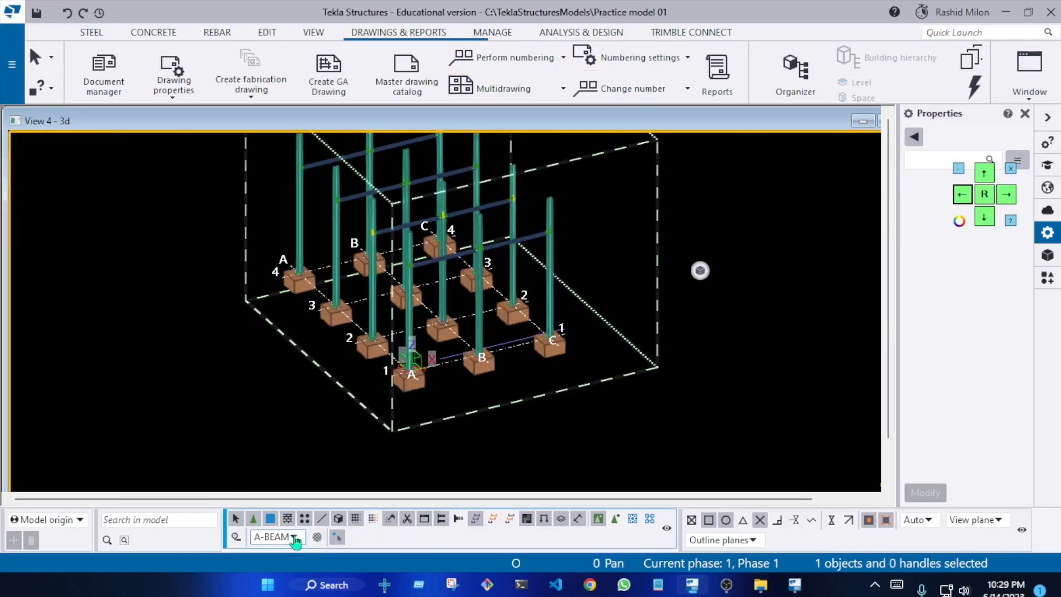
Set the selection filter to A-COLUMN and area-select the whole frame to pick its column objects
{"action": "left_click", "coordinate": [294, 538]}
{"action": "left_click", "coordinate": [323, 541]}
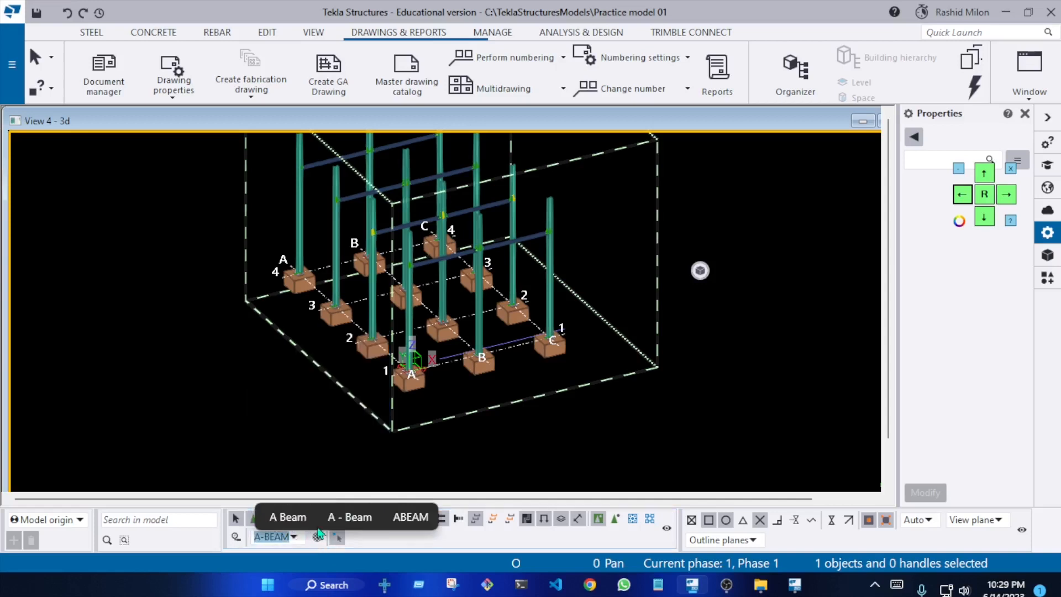
{"action": "left_click", "coordinate": [323, 440]}
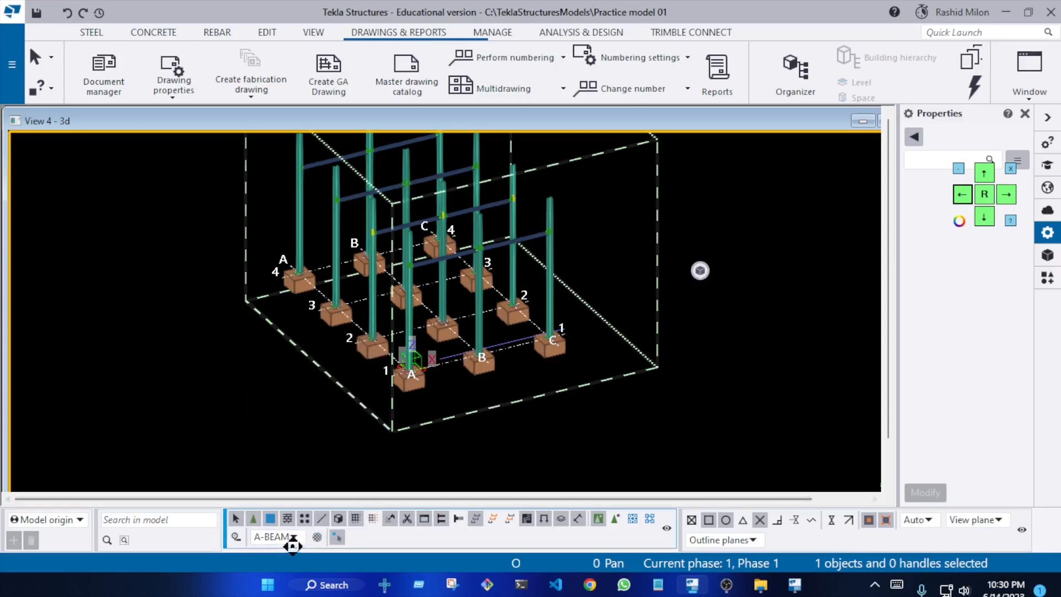
{"action": "left_click", "coordinate": [276, 536]}
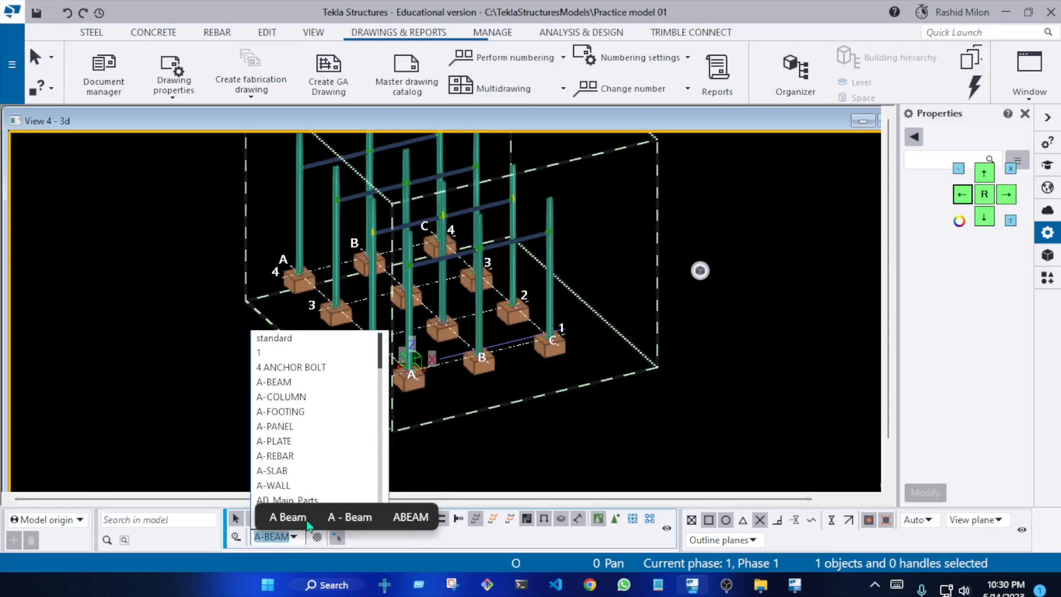
{"action": "left_click", "coordinate": [326, 397]}
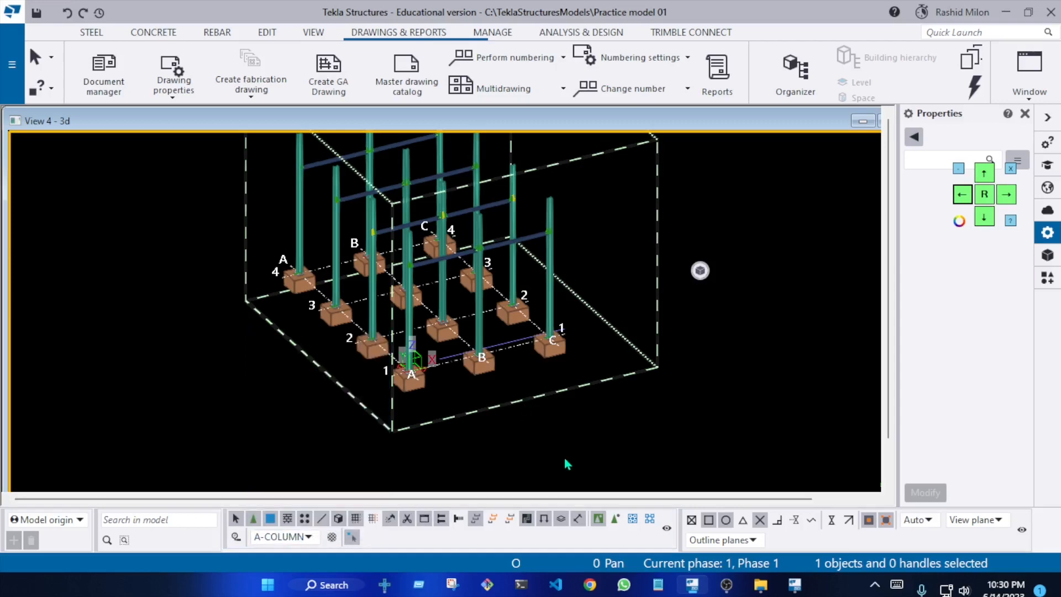
{"action": "left_click_drag", "start_coordinate": [641, 457], "coordinate": [198, 181]}
{"action": "scroll", "coordinate": [437, 277], "scroll_direction": "up", "scroll_amount": 3}
{"action": "scroll", "coordinate": [349, 293], "scroll_direction": "down", "scroll_amount": 2}
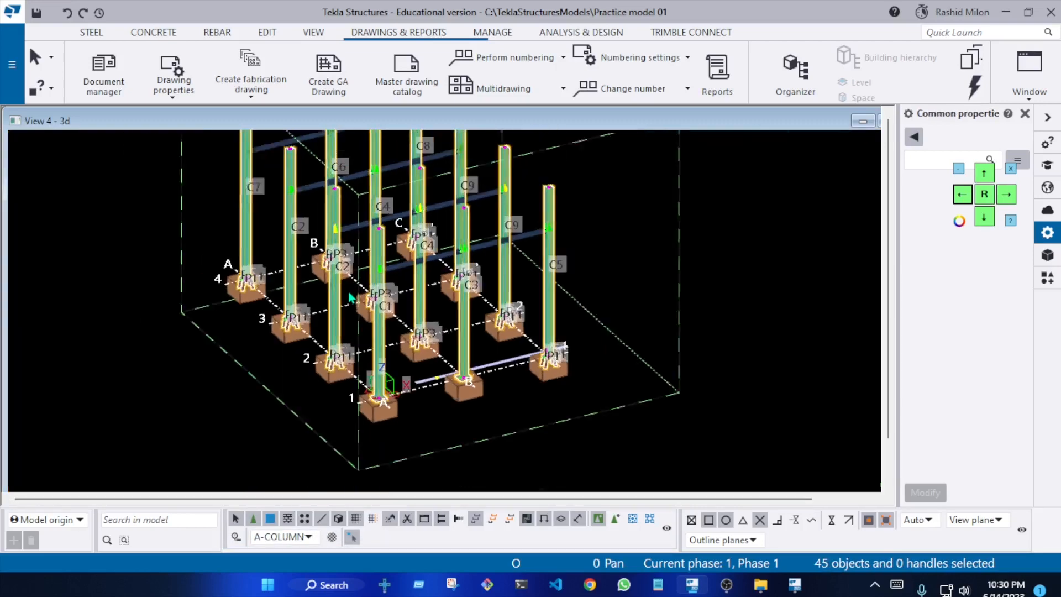
{"action": "scroll", "coordinate": [350, 295], "scroll_direction": "down", "scroll_amount": 1}
Select the column at grid C/1 and move the floating rotation controls off its properties
{"action": "left_click", "coordinate": [564, 404]}
{"action": "left_click_drag", "start_coordinate": [684, 433], "coordinate": [86, 409]}
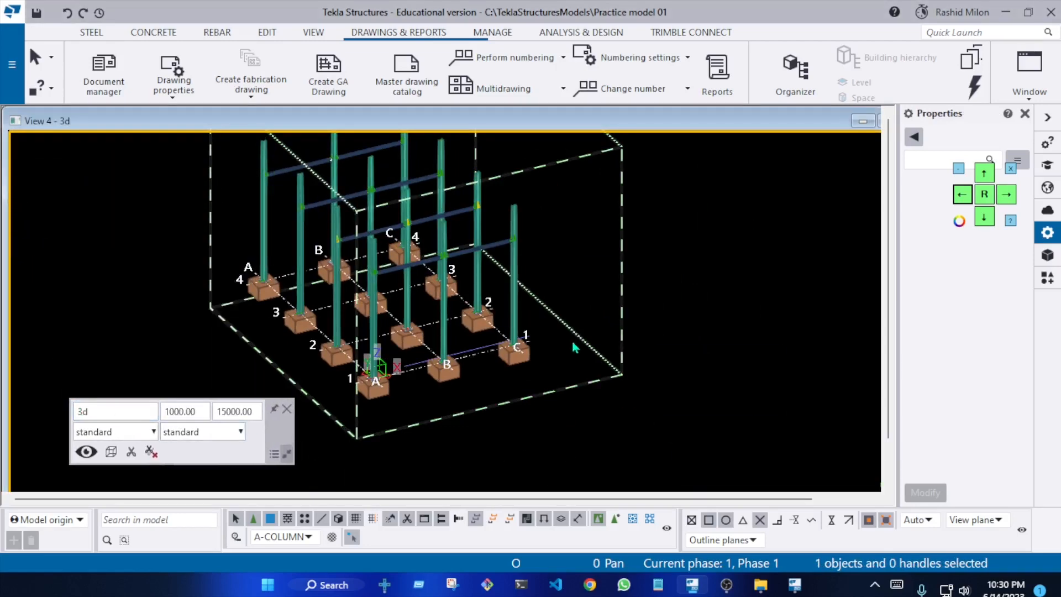
{"action": "scroll", "coordinate": [572, 346], "scroll_direction": "up", "scroll_amount": 5}
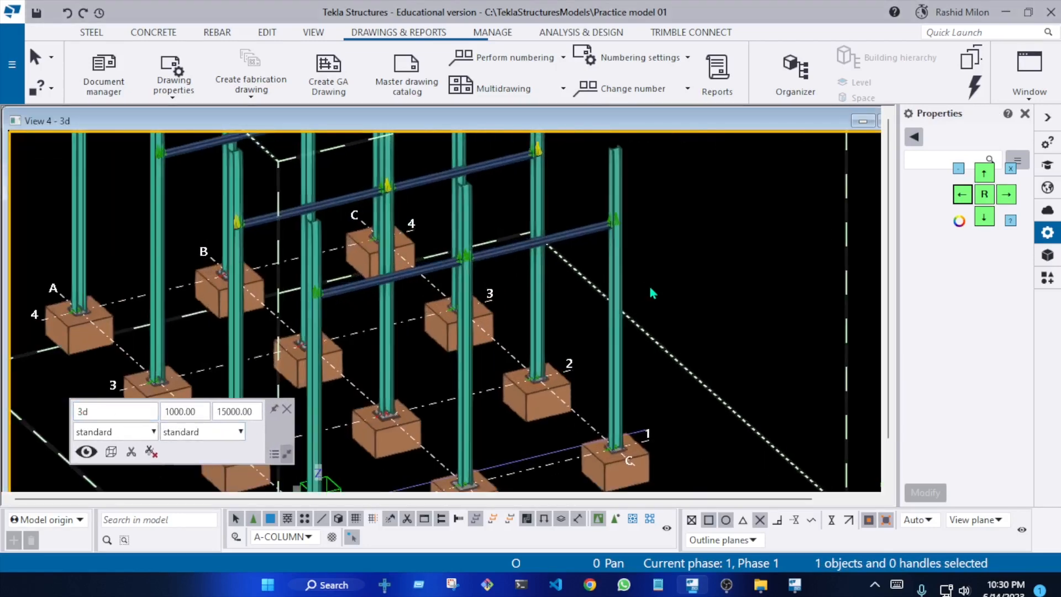
{"action": "left_click", "coordinate": [616, 303]}
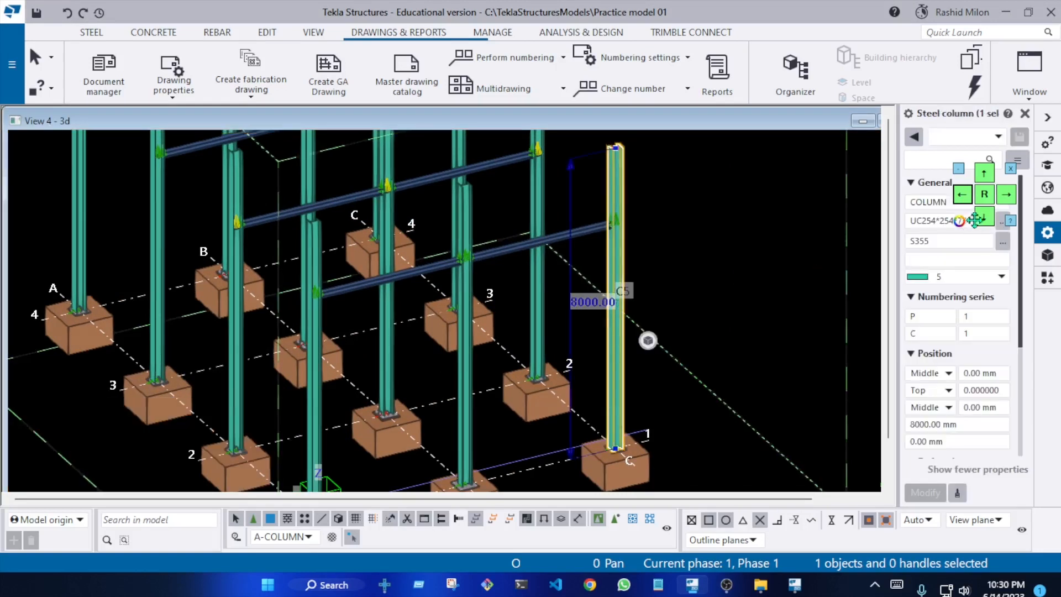
{"action": "left_click_drag", "start_coordinate": [972, 214], "coordinate": [744, 206]}
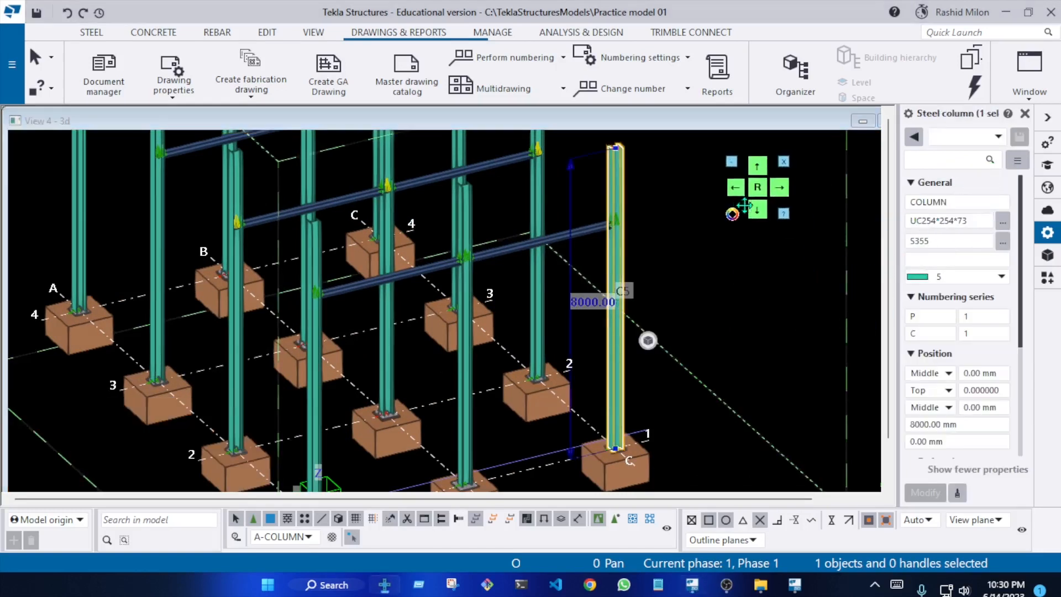
{"action": "scroll", "coordinate": [596, 264], "scroll_direction": "down", "scroll_amount": 5}
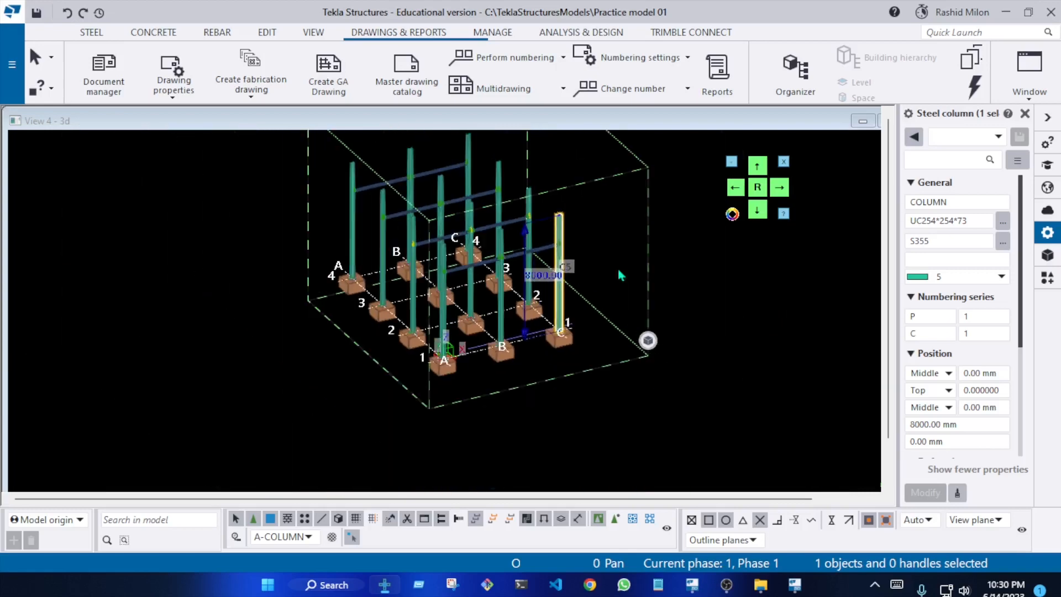
Review the available selection filters and reselect the column at grid C/1 with A-COLUMN active
{"action": "left_click", "coordinate": [316, 543]}
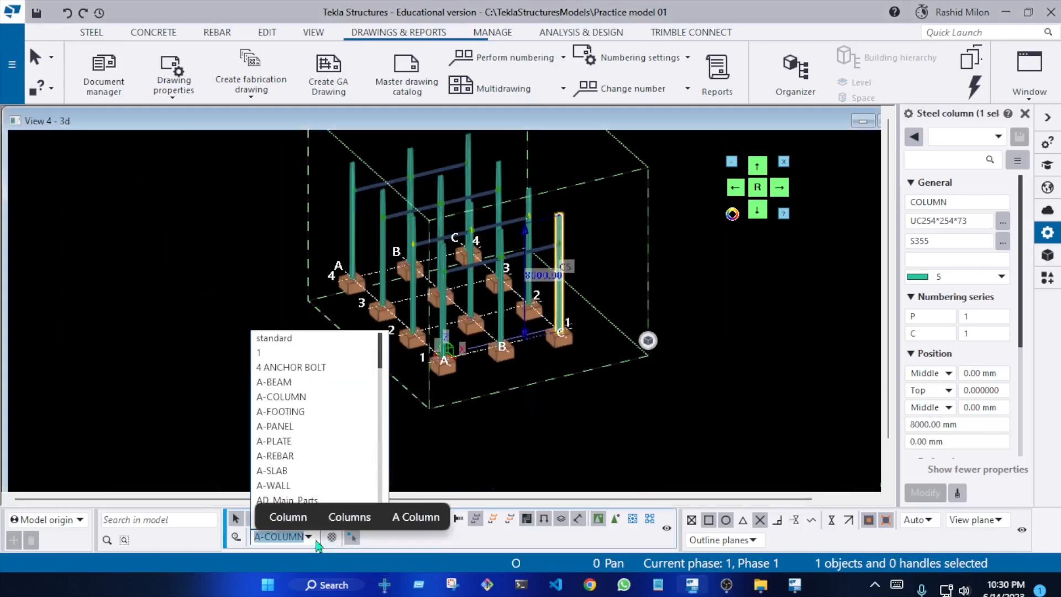
{"action": "left_click", "coordinate": [514, 441]}
{"action": "scroll", "coordinate": [651, 258], "scroll_direction": "up", "scroll_amount": 4}
{"action": "left_click", "coordinate": [605, 244]}
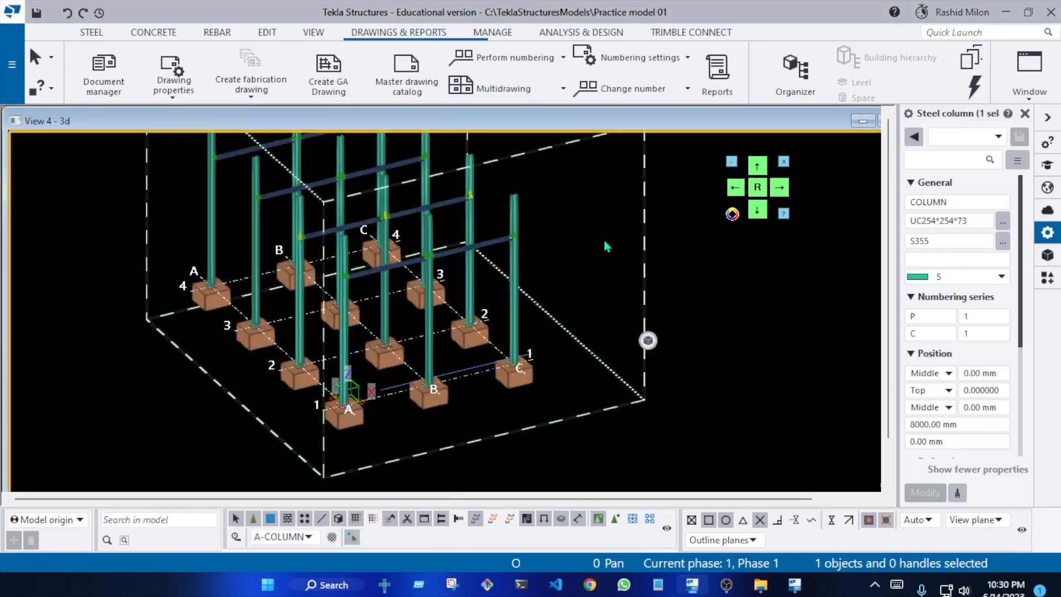
{"action": "left_click", "coordinate": [518, 282]}
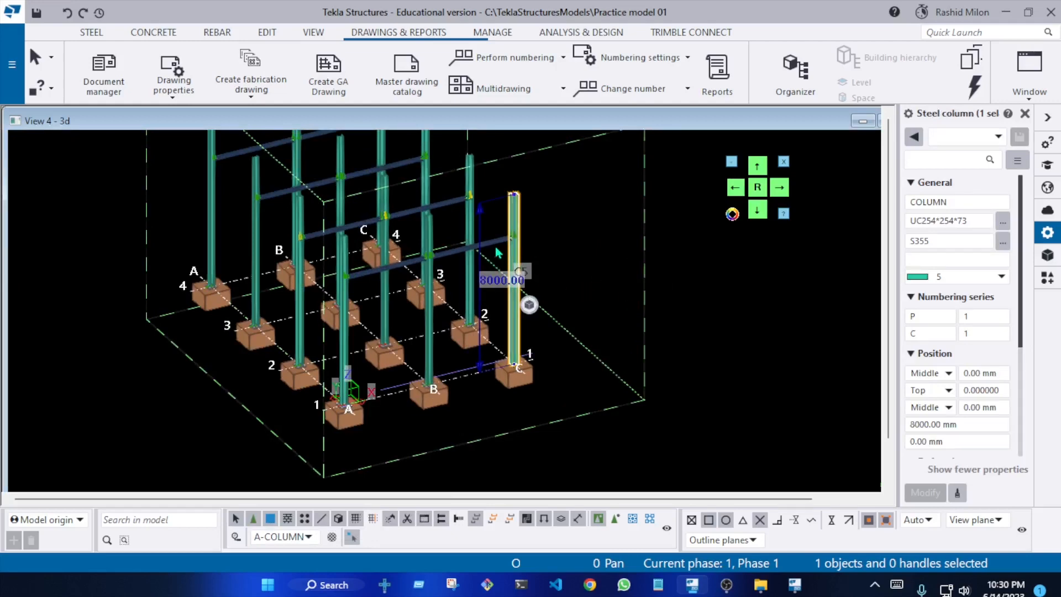
Change the profile of the column at grid B/1 to UC305*305*97 and redraw the view
{"action": "mouse_move", "coordinate": [496, 254]}
{"action": "middle_mouse_down", "text": "ctrl"}
{"action": "mouse_move", "coordinate": [499, 334]}
{"action": "mouse_move", "coordinate": [471, 331]}
{"action": "mouse_move", "coordinate": [445, 214]}
{"action": "mouse_move", "coordinate": [459, 317]}
{"action": "middle_mouse_up", "text": "ctrl"}
{"action": "scroll", "coordinate": [437, 315], "scroll_direction": "up", "scroll_amount": 5}
{"action": "scroll", "coordinate": [437, 316], "scroll_direction": "up", "scroll_amount": 1}
{"action": "scroll", "coordinate": [459, 317], "scroll_direction": "up", "scroll_amount": 3}
{"action": "left_click", "coordinate": [434, 303]}
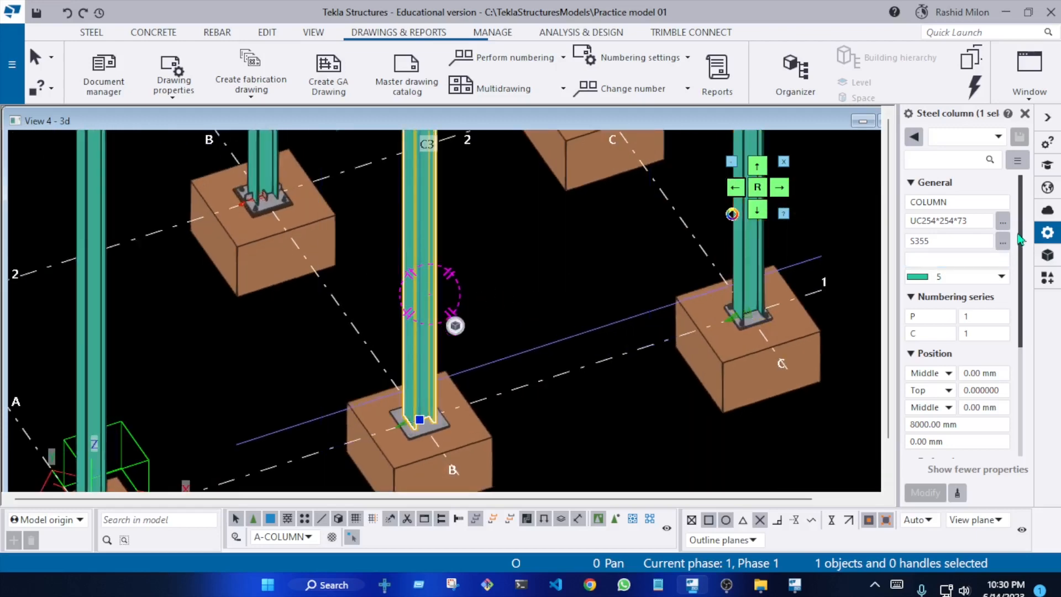
{"action": "left_click", "coordinate": [1003, 221]}
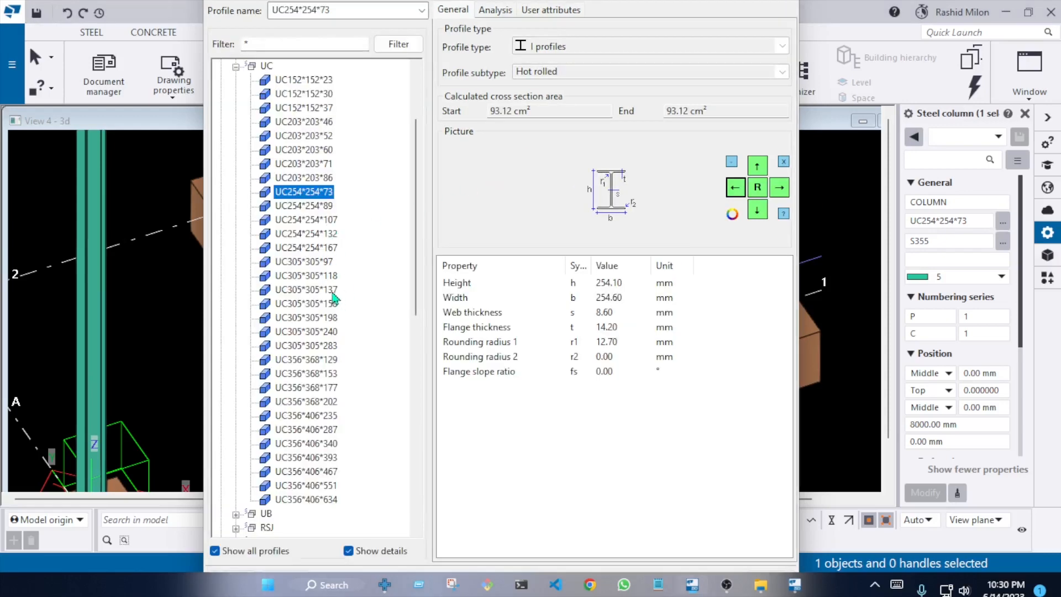
{"action": "double_click", "coordinate": [323, 271]}
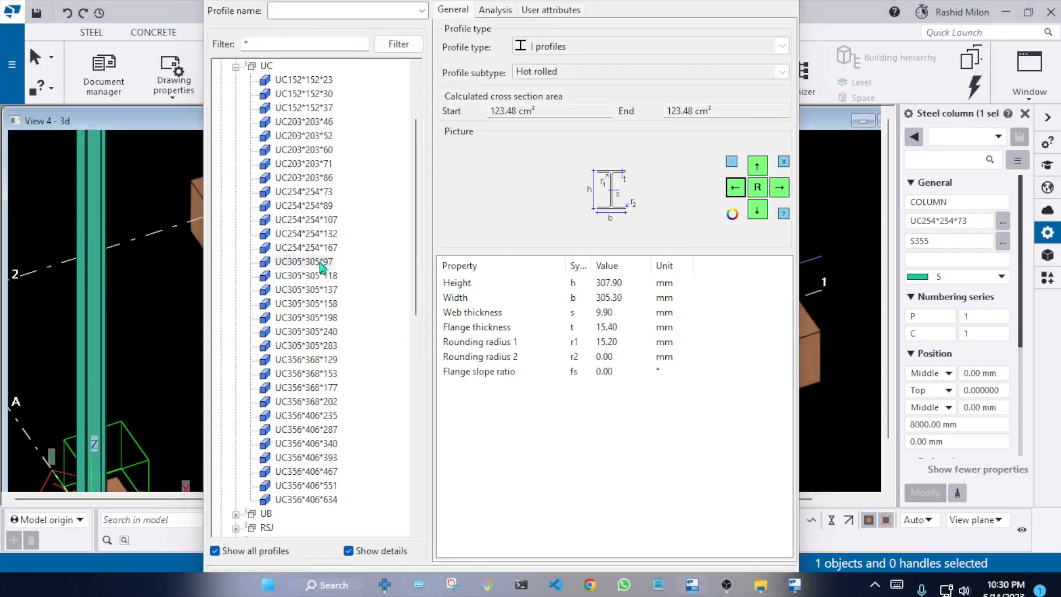
{"action": "scroll", "coordinate": [436, 343], "scroll_direction": "down", "scroll_amount": 5}
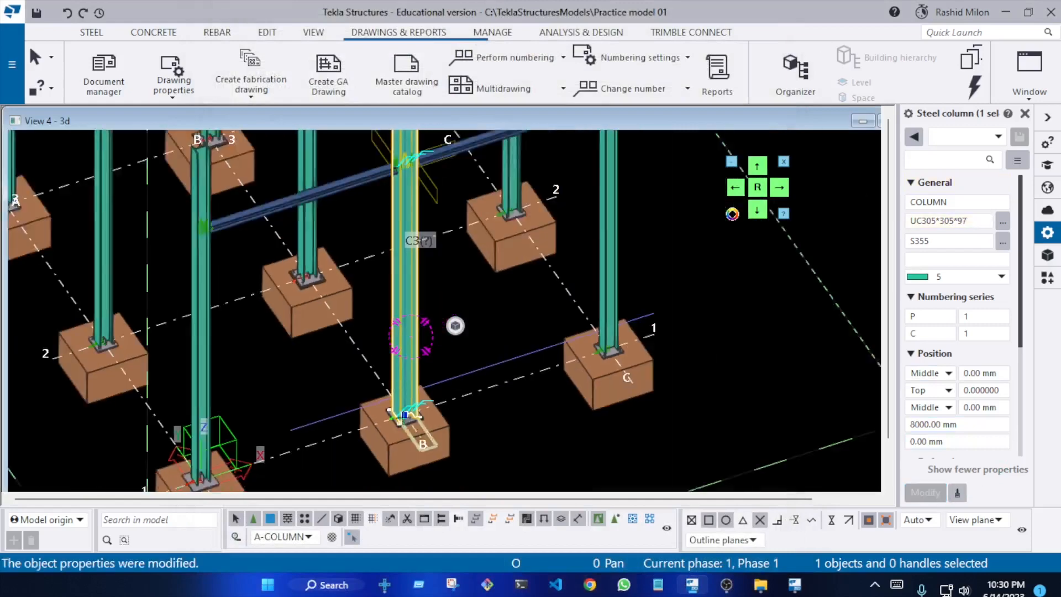
{"action": "right_click", "coordinate": [457, 353]}
{"action": "left_click", "coordinate": [523, 447]}
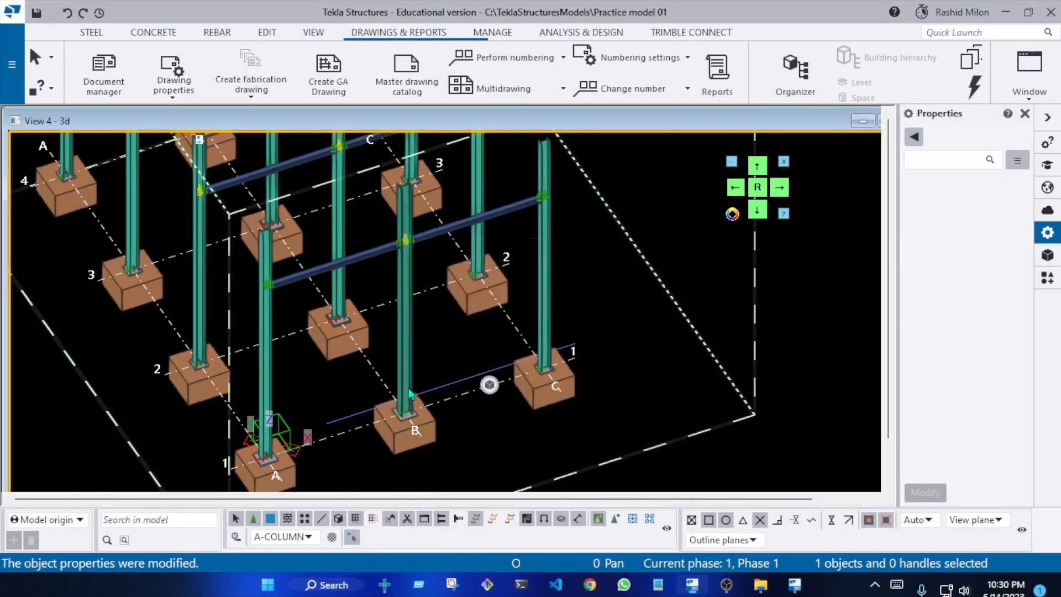
Examine the beam-to-column connections up close from both sides and select a Shear plate simple component
{"action": "scroll", "coordinate": [489, 384], "scroll_direction": "up", "scroll_amount": 6}
{"action": "scroll", "coordinate": [369, 301], "scroll_direction": "up", "scroll_amount": 8}
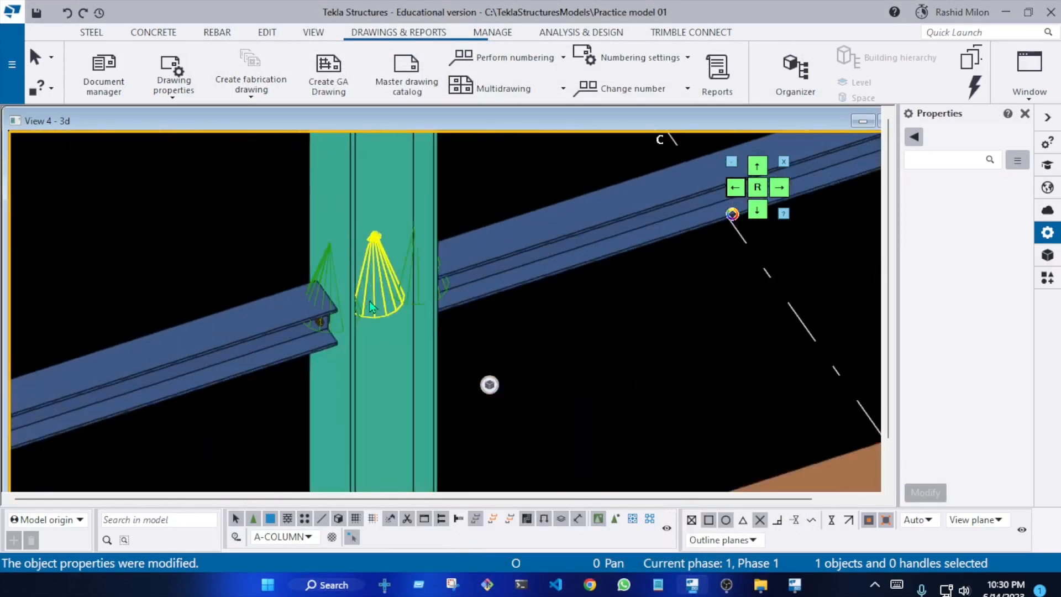
{"action": "scroll", "coordinate": [414, 284], "scroll_direction": "down", "scroll_amount": 4}
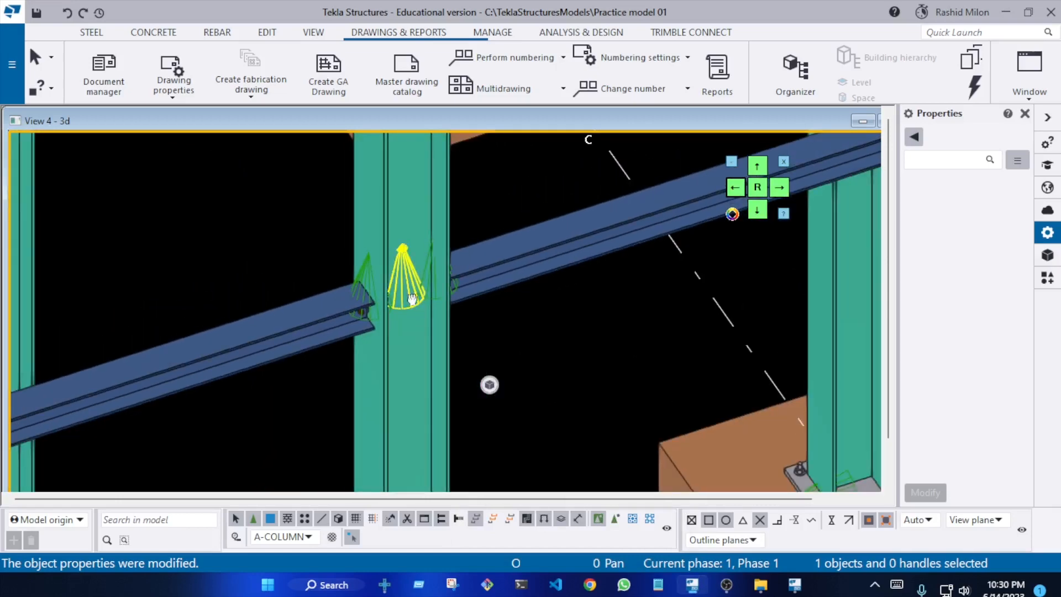
{"action": "middle_click_drag", "start_coordinate": [418, 303], "coordinate": [795, 248], "text": "ctrl"}
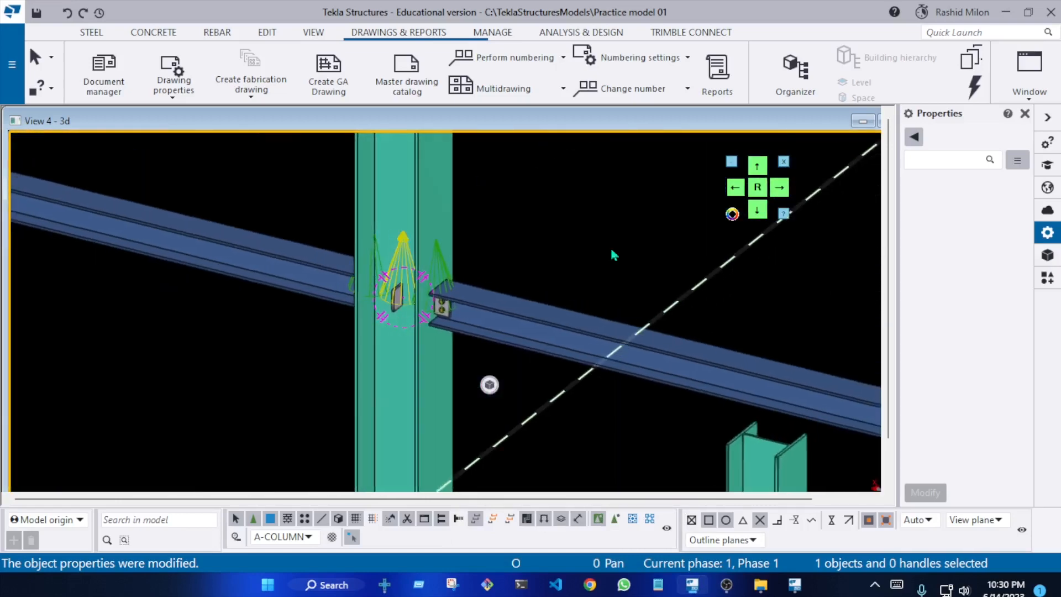
{"action": "scroll", "coordinate": [458, 309], "scroll_direction": "down", "scroll_amount": 5}
{"action": "scroll", "coordinate": [362, 360], "scroll_direction": "up", "scroll_amount": 5}
{"action": "scroll", "coordinate": [363, 359], "scroll_direction": "up", "scroll_amount": 6}
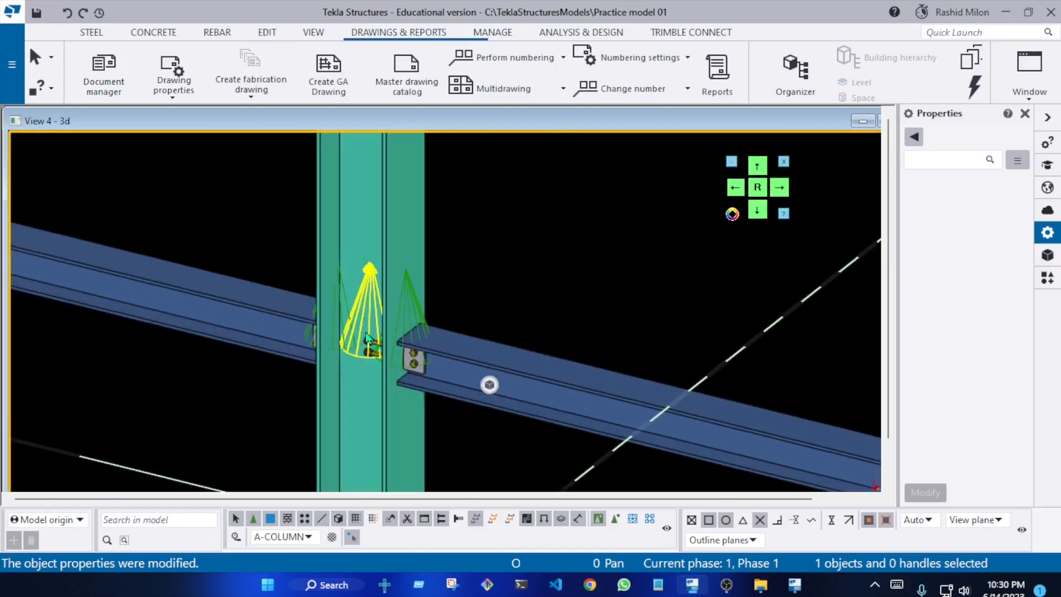
{"action": "middle_click_drag", "start_coordinate": [215, 328], "coordinate": [110, 309], "text": "ctrl"}
{"action": "left_click_drag", "start_coordinate": [110, 309], "coordinate": [386, 326], "text": "ctrl"}
{"action": "scroll", "coordinate": [562, 287], "scroll_direction": "down", "scroll_amount": 8}
{"action": "scroll", "coordinate": [525, 305], "scroll_direction": "down", "scroll_amount": 5}
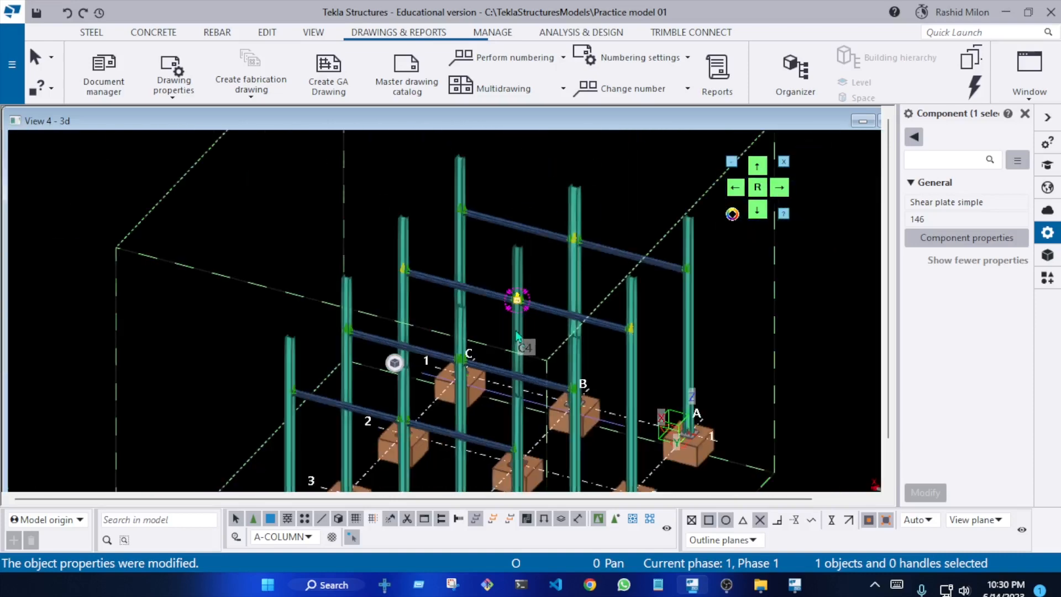
Review the frame from the opposite side, clear the component selection and redraw the view
{"action": "middle_click_drag", "start_coordinate": [526, 354], "coordinate": [453, 189]}
{"action": "scroll", "coordinate": [420, 221], "scroll_direction": "up", "scroll_amount": 10}
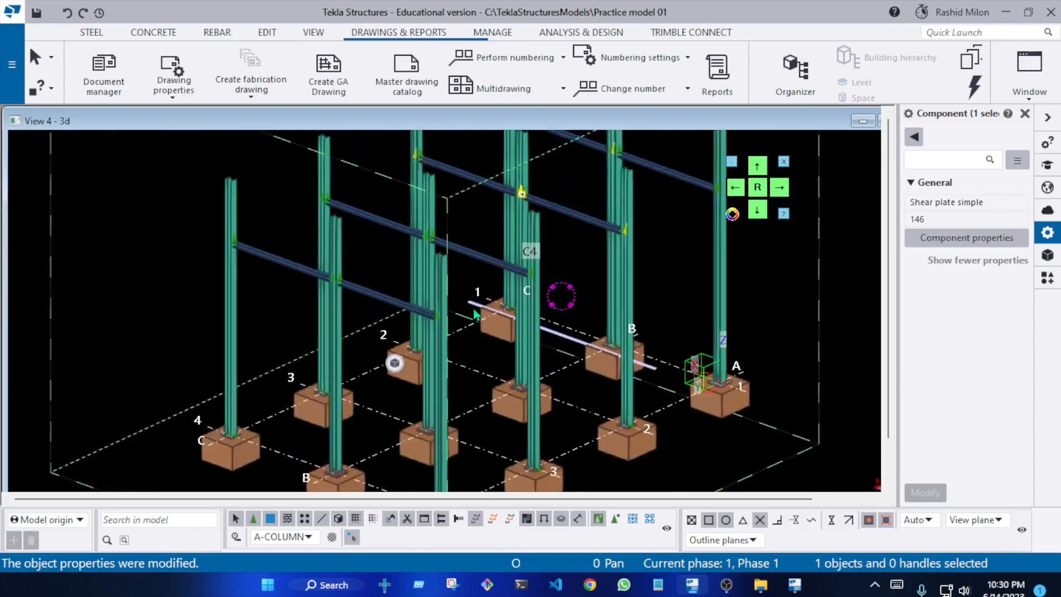
{"action": "scroll", "coordinate": [347, 258], "scroll_direction": "down", "scroll_amount": 8}
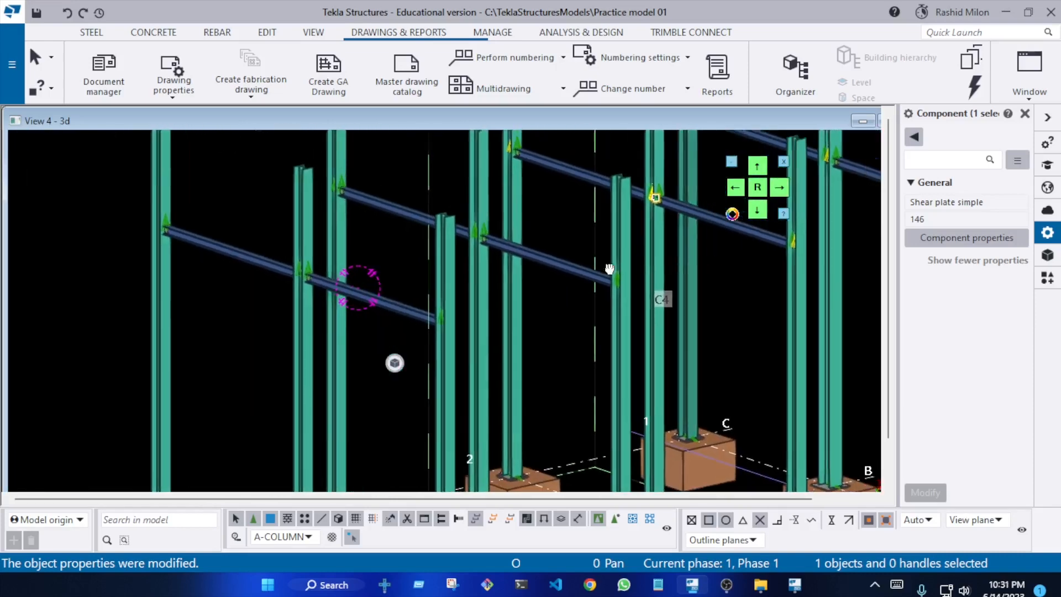
{"action": "middle_click_drag", "start_coordinate": [517, 317], "coordinate": [460, 347], "text": "ctrl"}
{"action": "right_click", "coordinate": [638, 186]}
{"action": "left_click", "coordinate": [668, 276]}
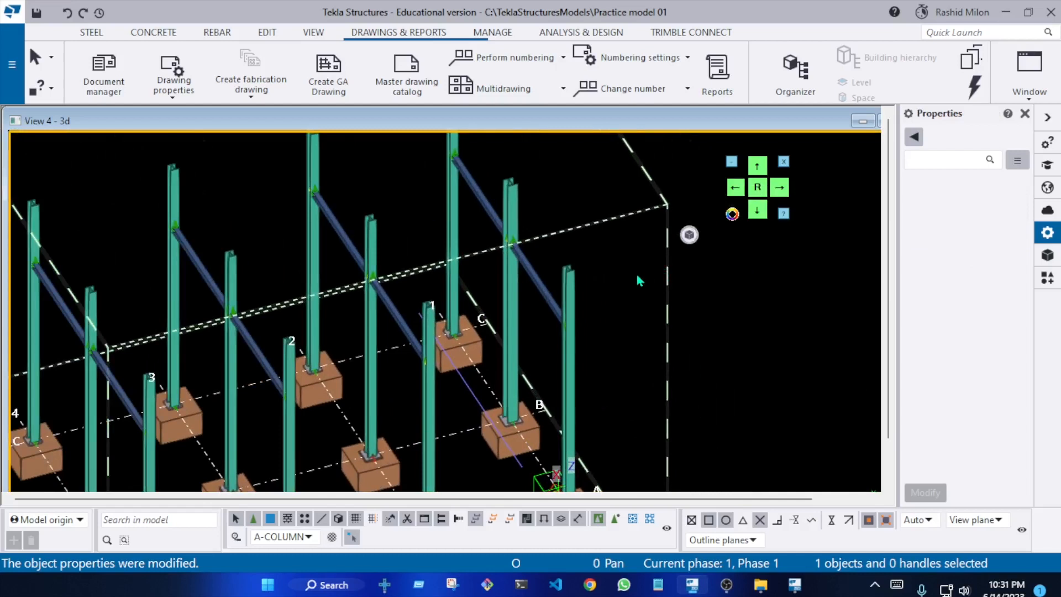
Switch View 4 to the plan orientation and redraw it, with the Applications & components catalog open
{"action": "key", "text": "ctrl+p"}
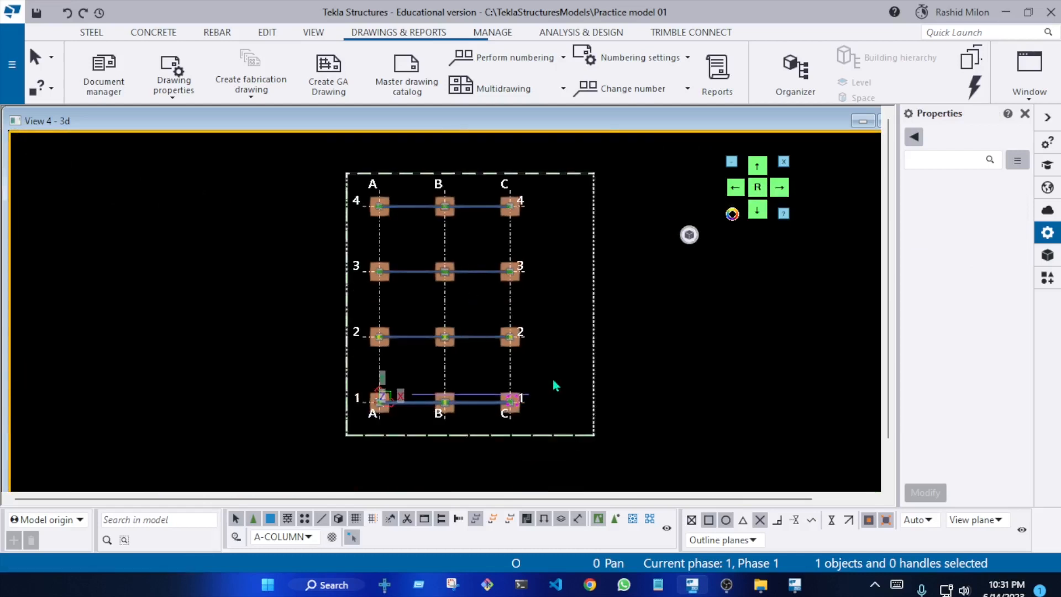
{"action": "scroll", "coordinate": [552, 380], "scroll_direction": "up", "scroll_amount": 3}
{"action": "key", "text": "ctrl+f"}
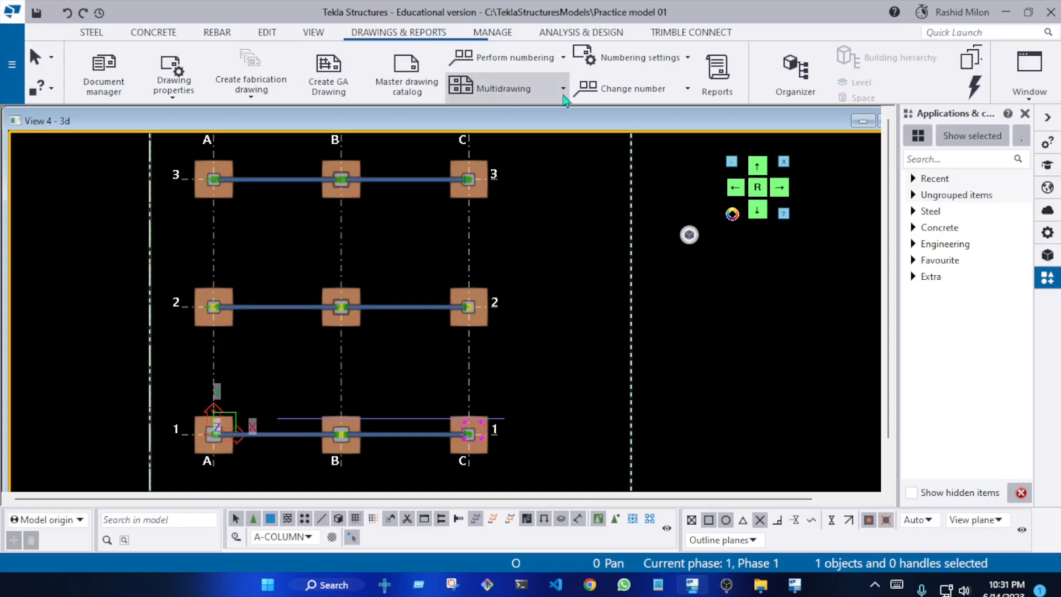
{"action": "right_click", "coordinate": [548, 208]}
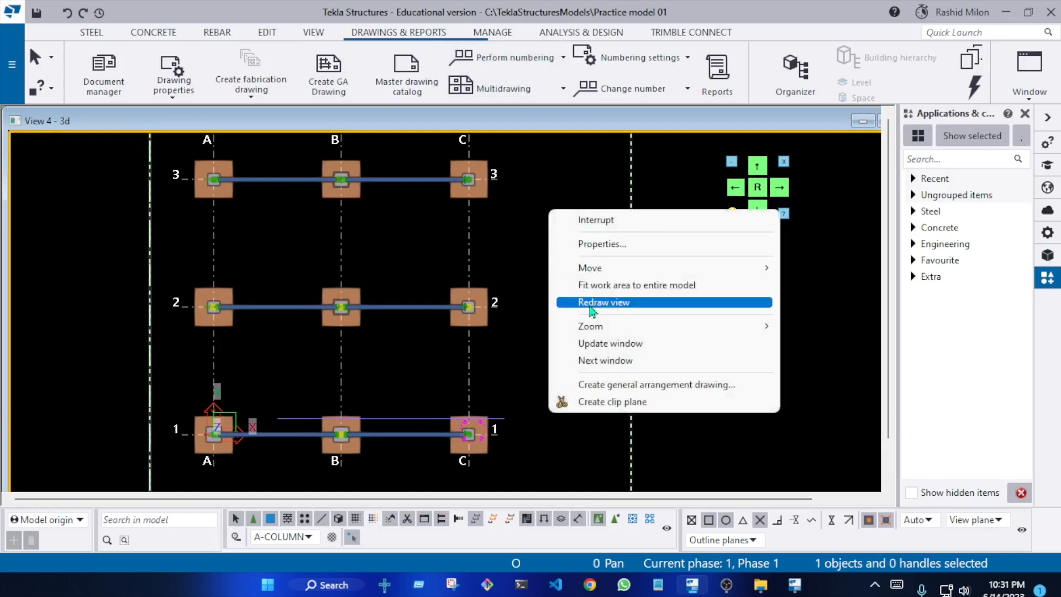
{"action": "left_click", "coordinate": [559, 302]}
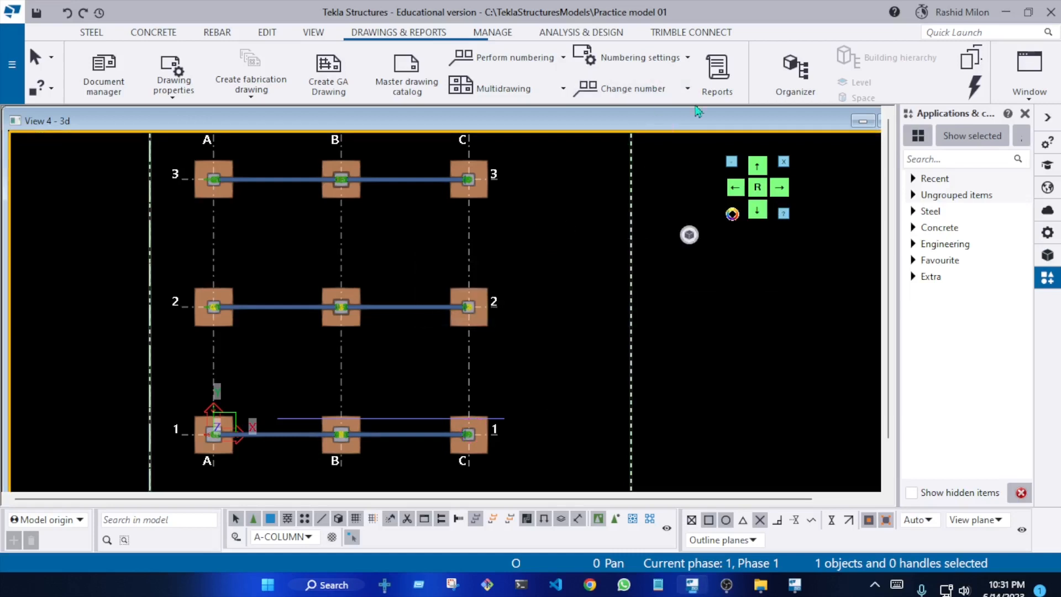
Open the Phase Manager and place its dialog beside the model so the whole grid stays in sight
{"action": "left_click", "coordinate": [504, 35]}
{"action": "left_click", "coordinate": [344, 58]}
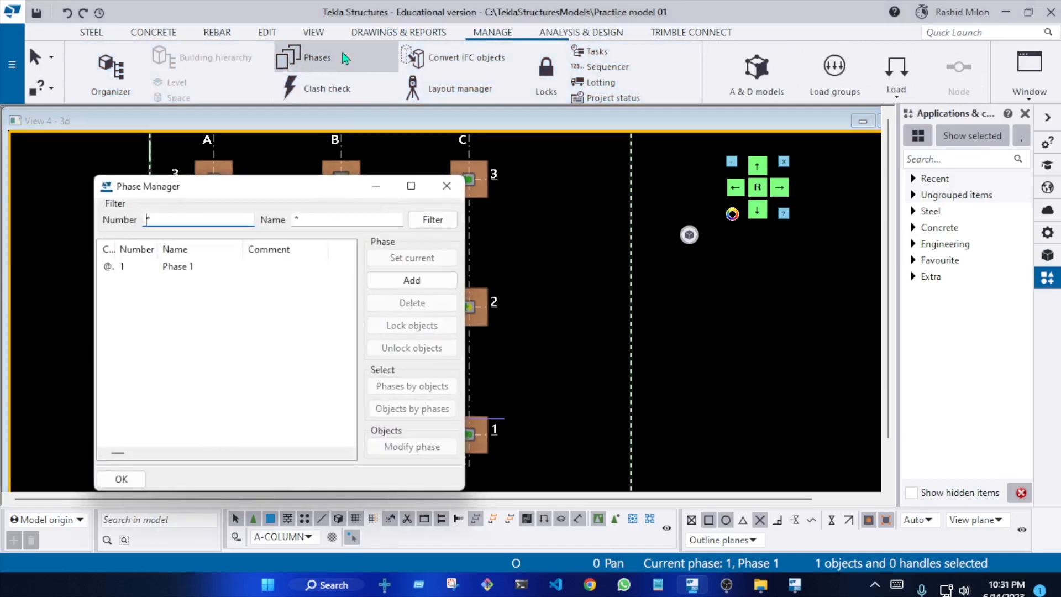
{"action": "left_click_drag", "start_coordinate": [297, 186], "coordinate": [813, 164]}
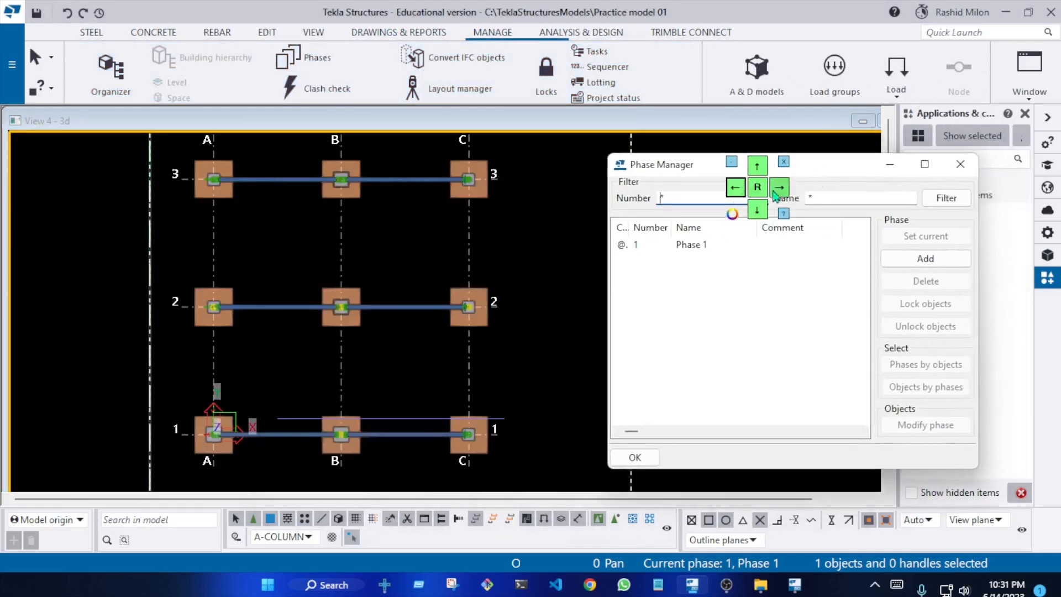
{"action": "scroll", "coordinate": [393, 268], "scroll_direction": "down", "scroll_amount": 3}
{"action": "middle_click_drag", "start_coordinate": [406, 309], "coordinate": [396, 324]}
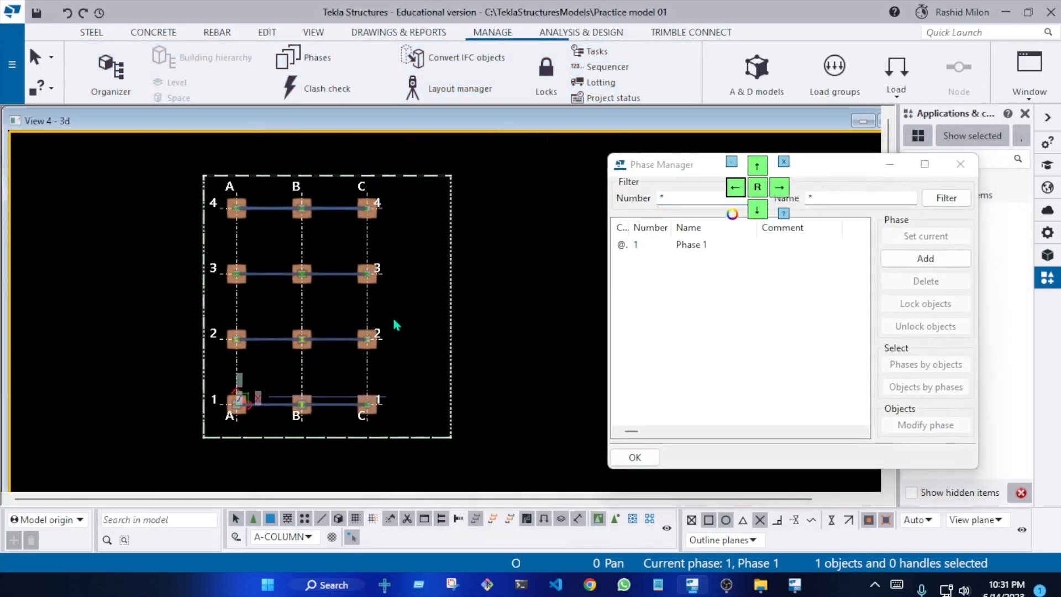
Rename phase 1 to "1st Floor" in the Phase Manager
{"action": "double_click", "coordinate": [718, 245]}
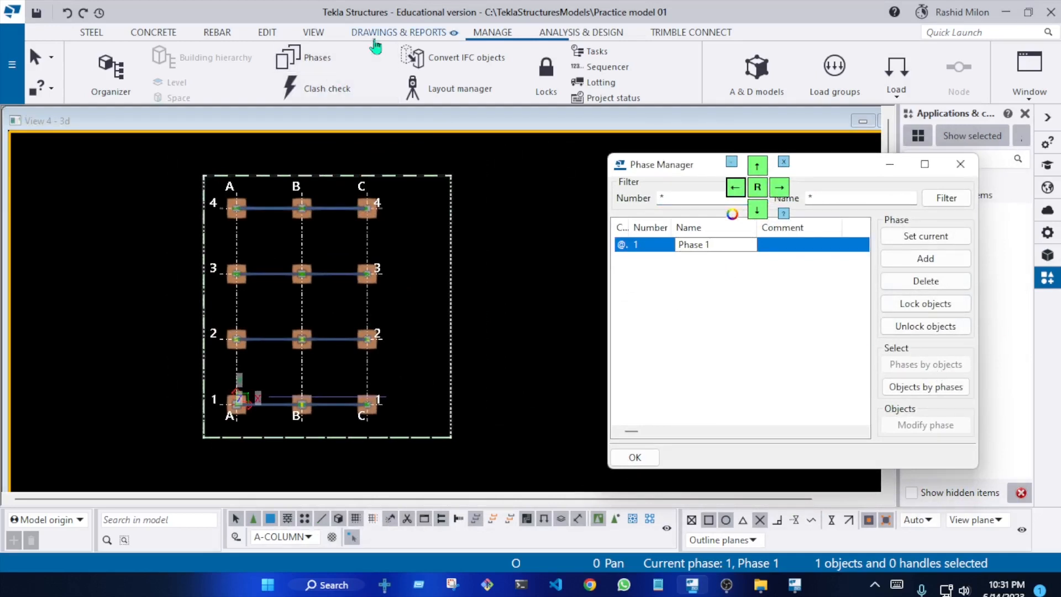
{"action": "left_click", "coordinate": [485, 38]}
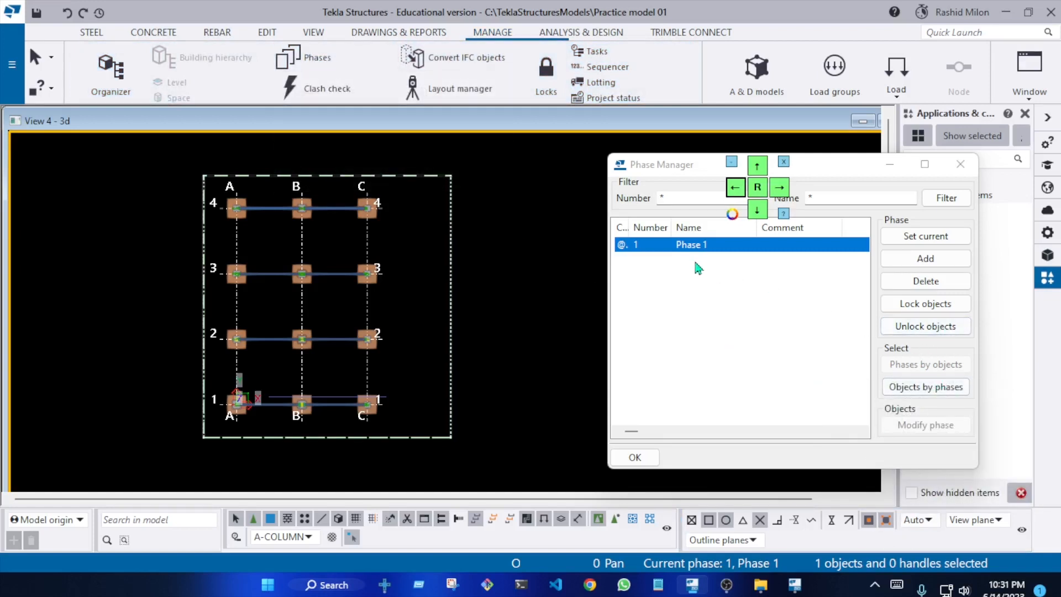
{"action": "left_click", "coordinate": [651, 250]}
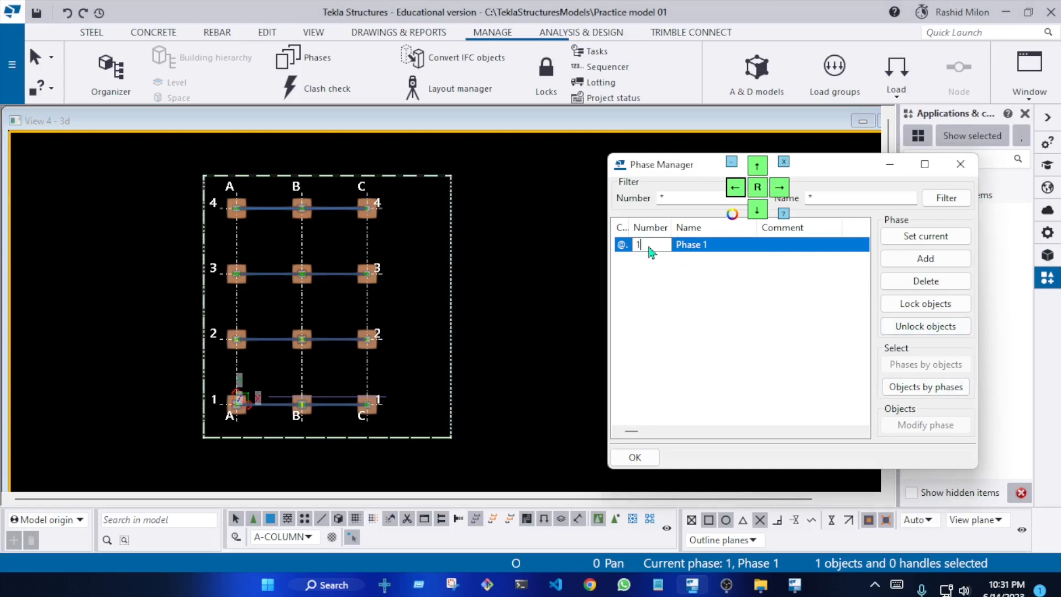
{"action": "left_click", "coordinate": [737, 251]}
{"action": "left_click_drag", "start_coordinate": [707, 253], "coordinate": [667, 255]}
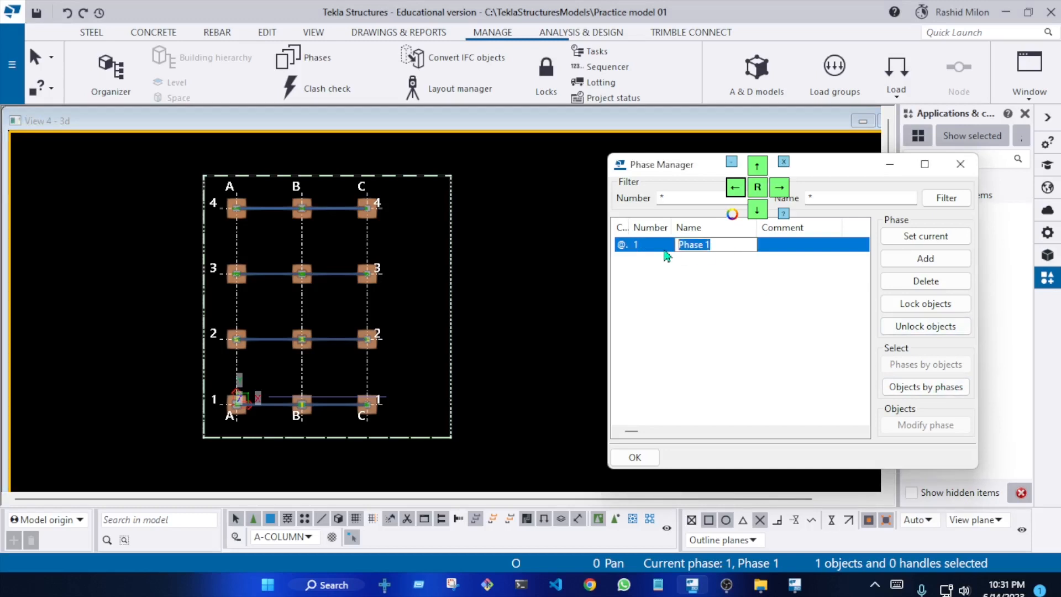
{"action": "type", "text": "c"}
{"action": "key", "text": "BackSpace"}
{"action": "type", "text": "F"}
{"action": "key", "text": "BackSpace"}
{"action": "type", "text": "1st Floor"}
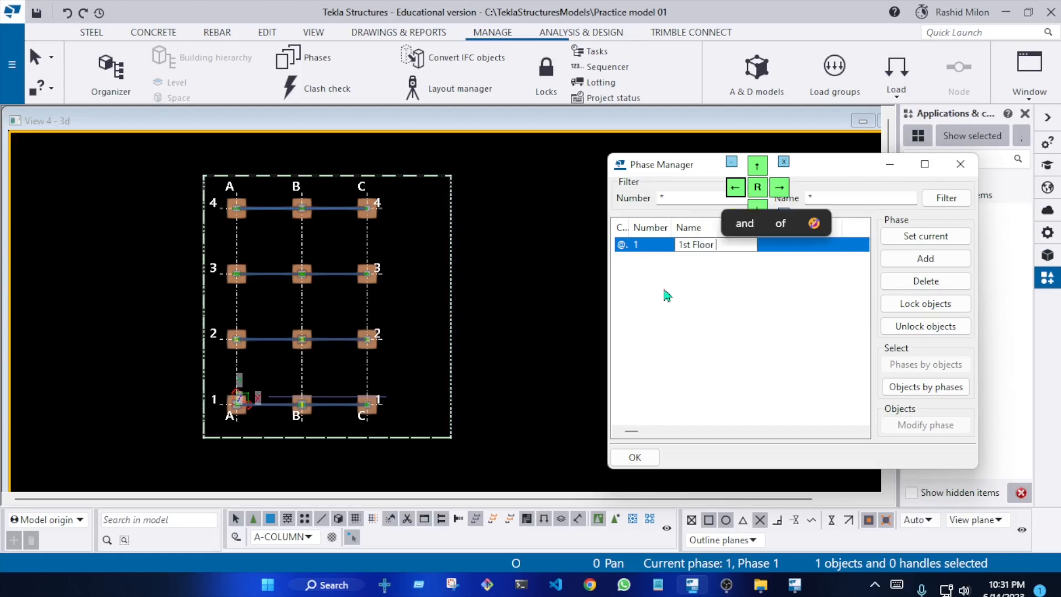
{"action": "left_click", "coordinate": [567, 326]}
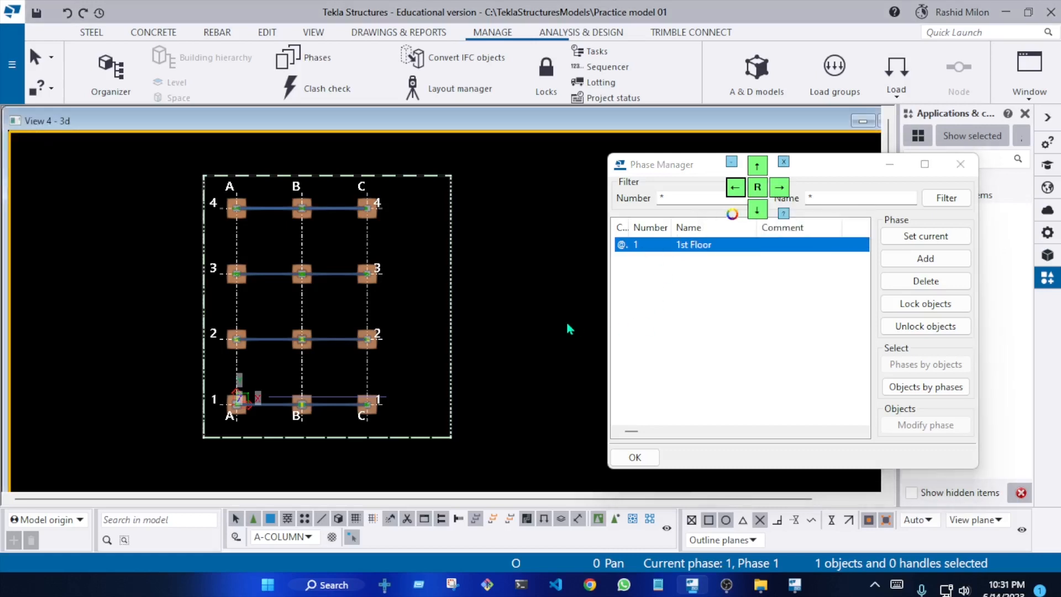
Set the 1st Floor phase as current and select all objects belonging to it
{"action": "left_click", "coordinate": [927, 240]}
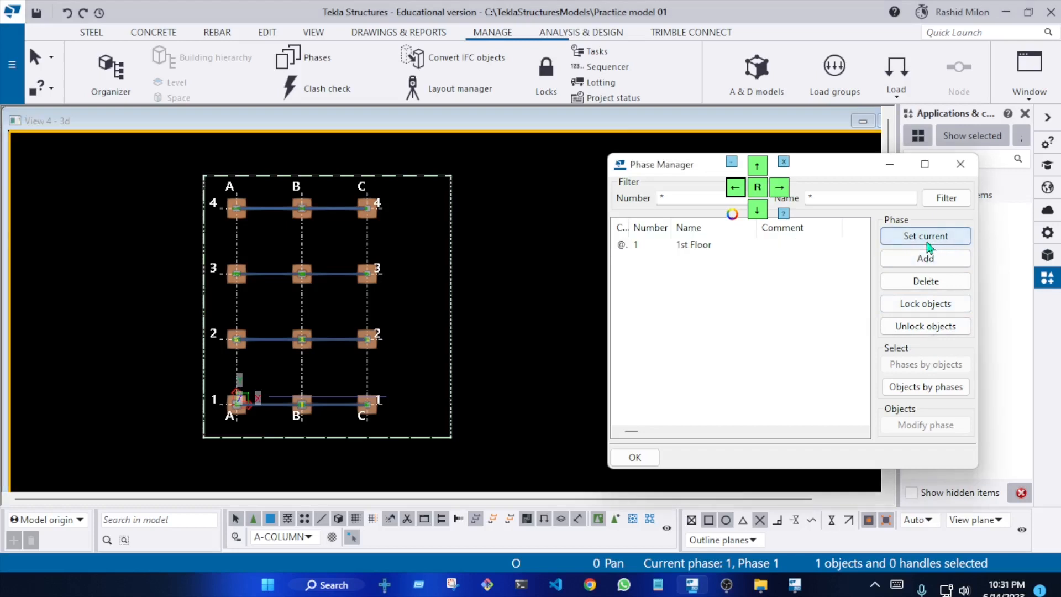
{"action": "double_click", "coordinate": [714, 244]}
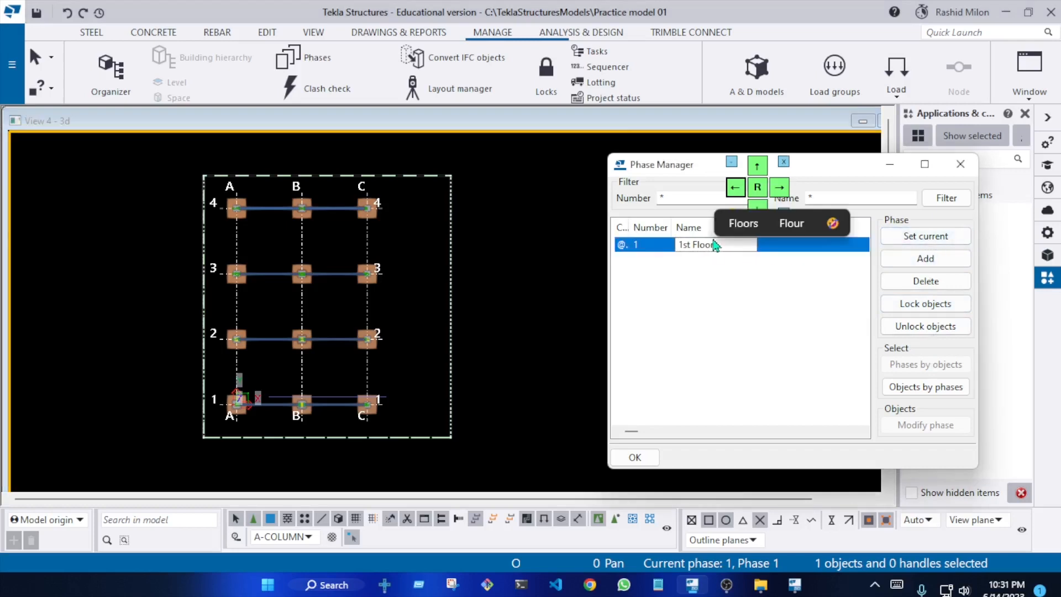
{"action": "left_click", "coordinate": [924, 387]}
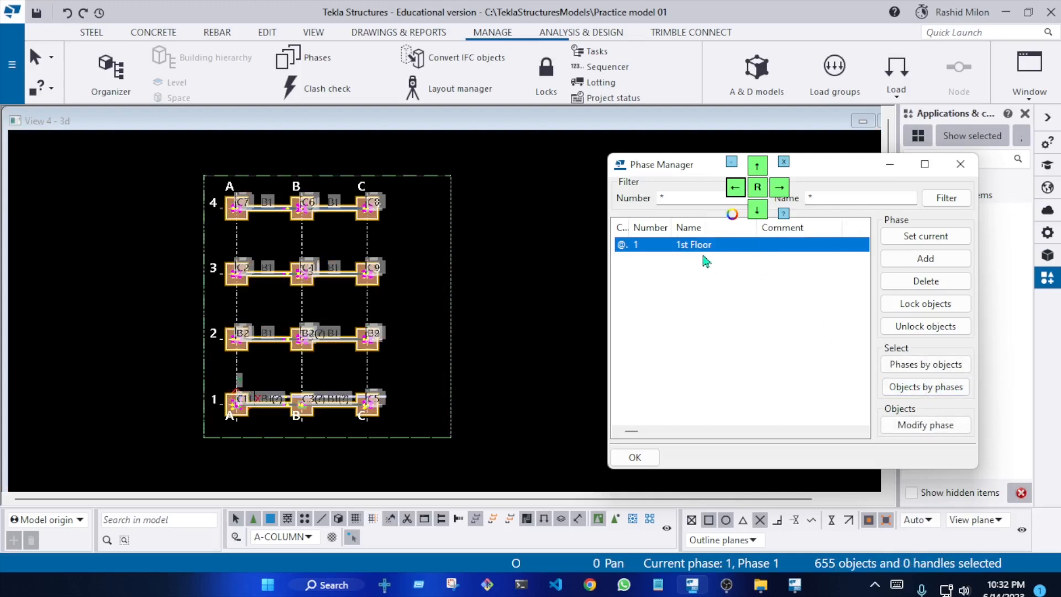
{"action": "left_click", "coordinate": [925, 364]}
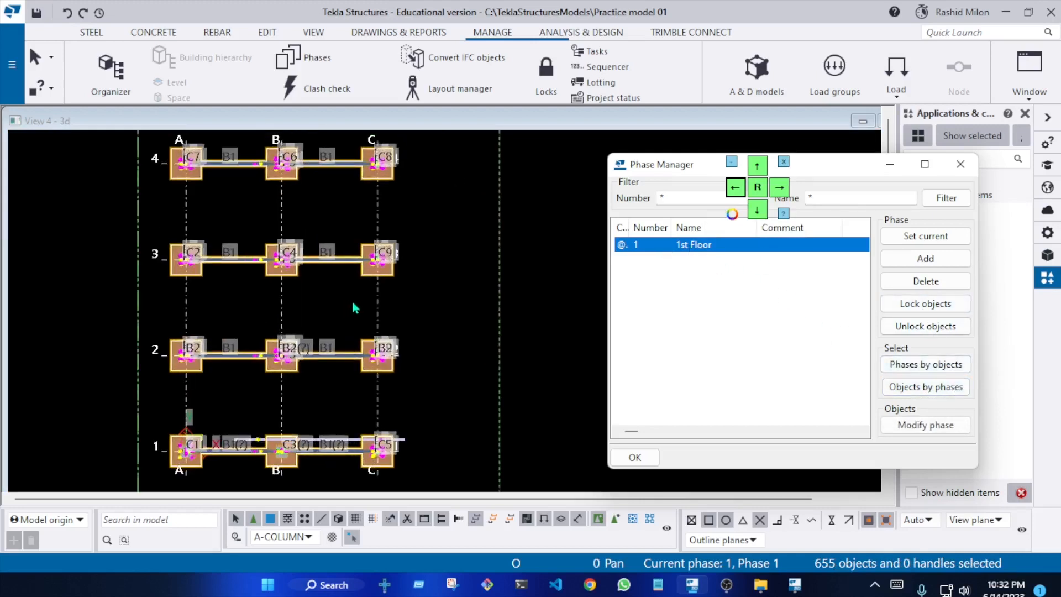
Clear the phase selection in the model and redraw the frame in a 3D orientation
{"action": "scroll", "coordinate": [356, 294], "scroll_direction": "up", "scroll_amount": 1}
{"action": "middle_click_drag", "start_coordinate": [319, 269], "coordinate": [375, 187], "text": "ctrl"}
{"action": "left_click", "coordinate": [387, 172]}
{"action": "right_click", "coordinate": [389, 176]}
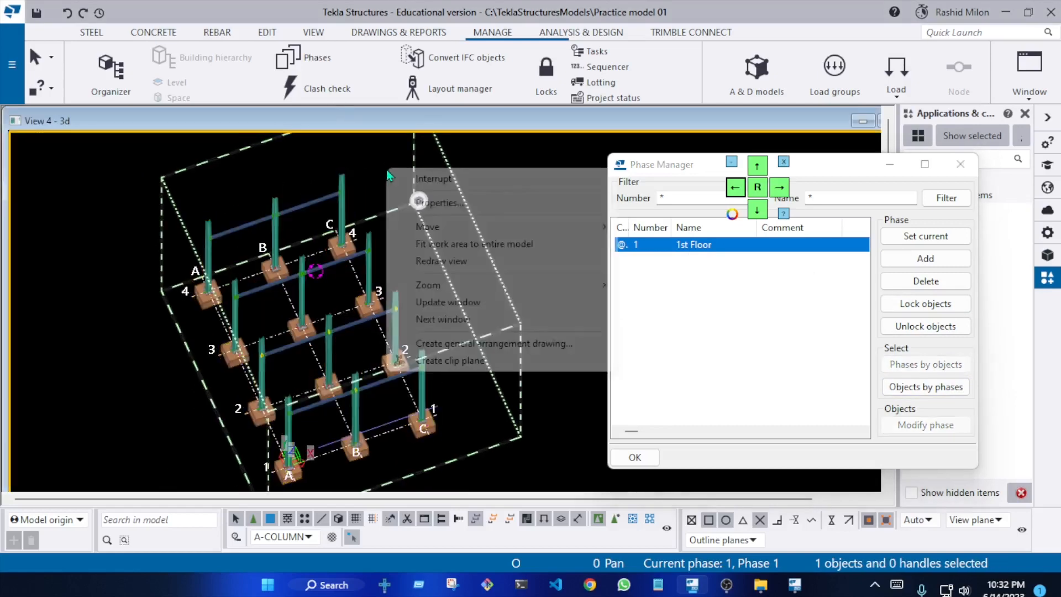
{"action": "left_click", "coordinate": [442, 260]}
Add a second phase and name it "Footing"
{"action": "left_click", "coordinate": [930, 259]}
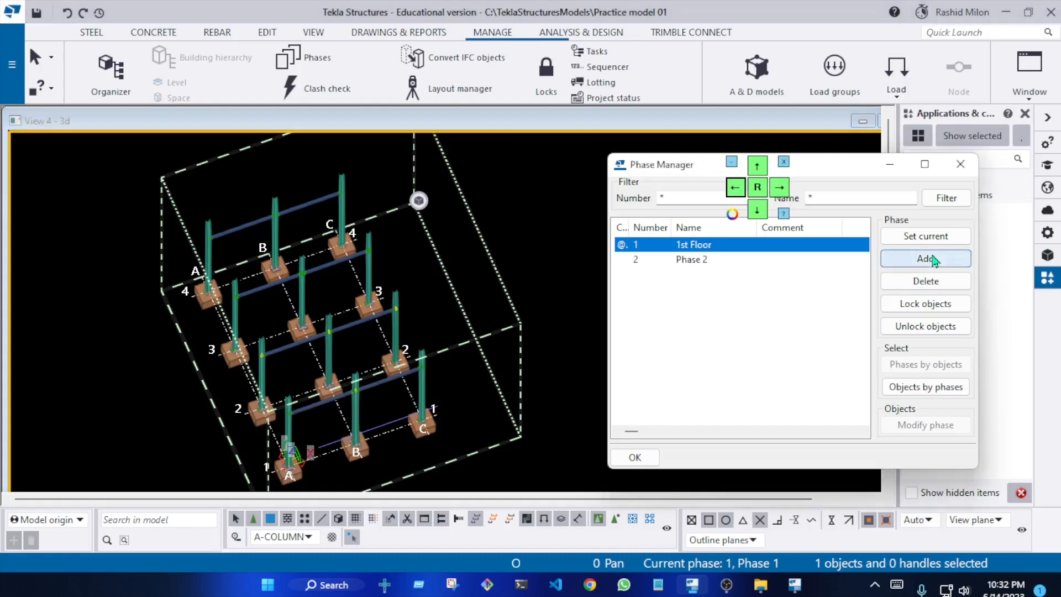
{"action": "double_click", "coordinate": [713, 259]}
{"action": "left_click_drag", "start_coordinate": [737, 260], "coordinate": [675, 260]}
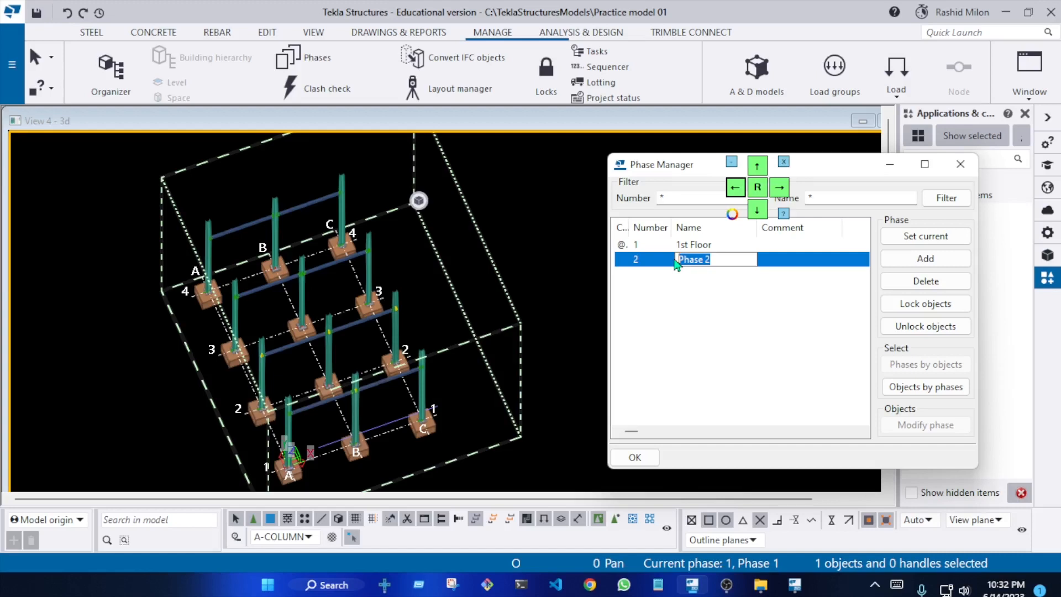
{"action": "type", "text": "f"}
{"action": "key", "text": "BackSpace"}
{"action": "type", "text": "Fo"}
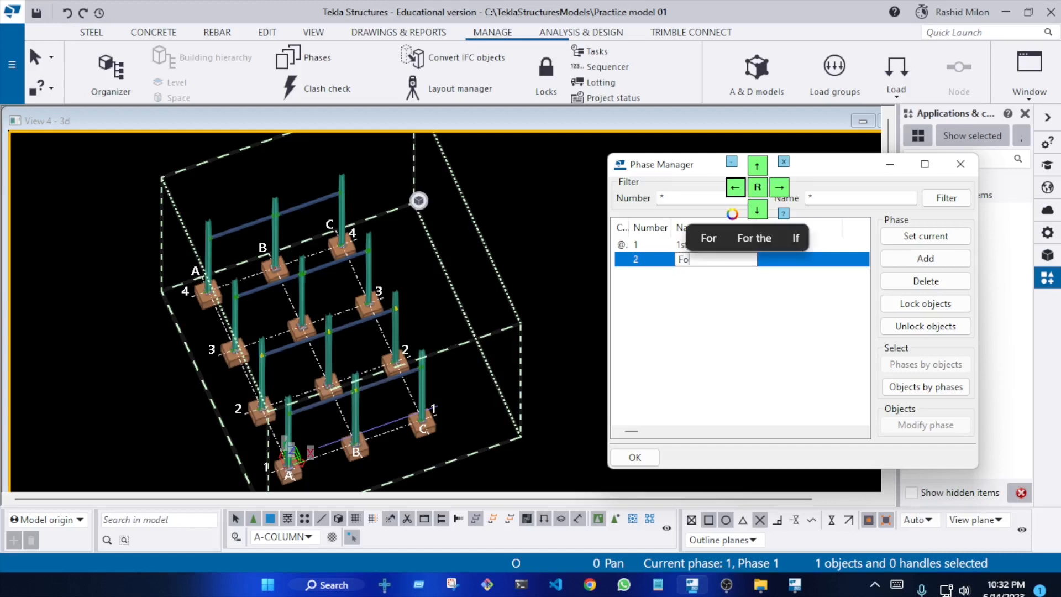
{"action": "type", "text": "oting"}
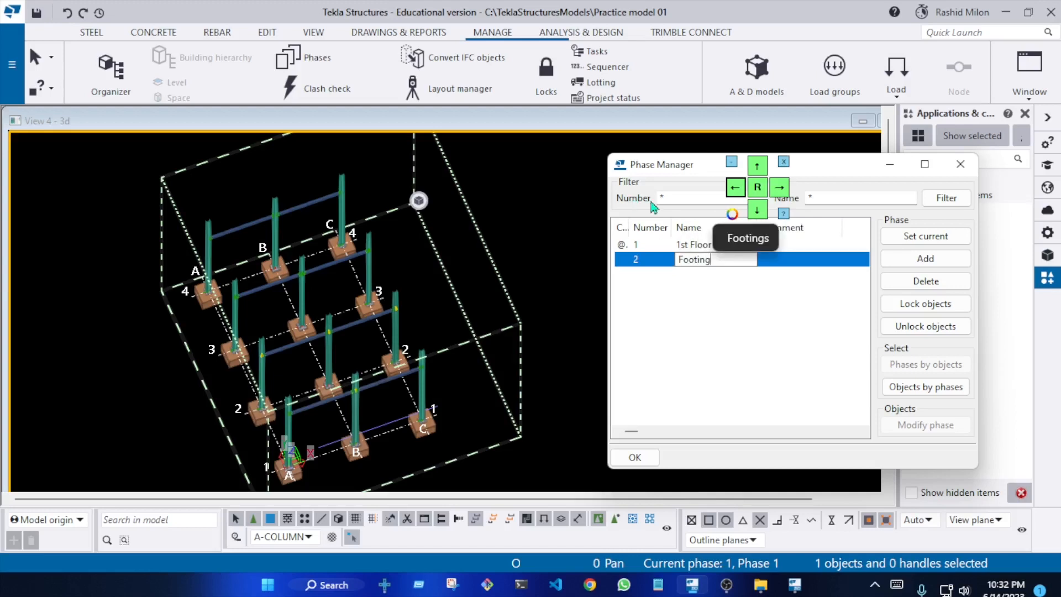
{"action": "left_click", "coordinate": [763, 359]}
Make the Footing phase the current phase
{"action": "left_click", "coordinate": [762, 260]}
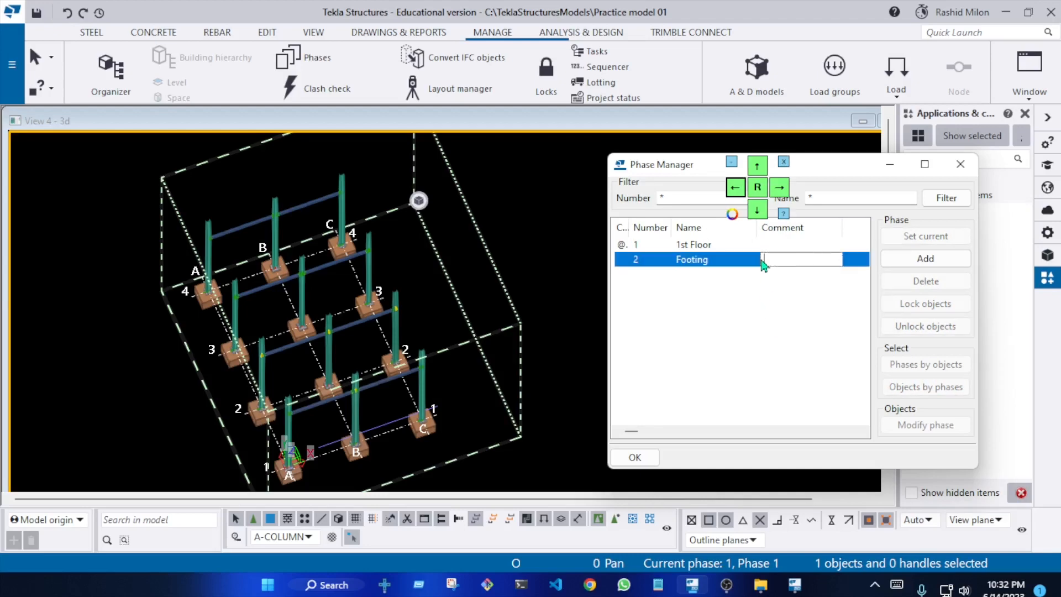
{"action": "left_click", "coordinate": [906, 236]}
{"action": "left_click", "coordinate": [574, 350]}
Activate the A-FOOTING selection filter and select all the concrete footings under the columns
{"action": "scroll", "coordinate": [425, 325], "scroll_direction": "down", "scroll_amount": 3}
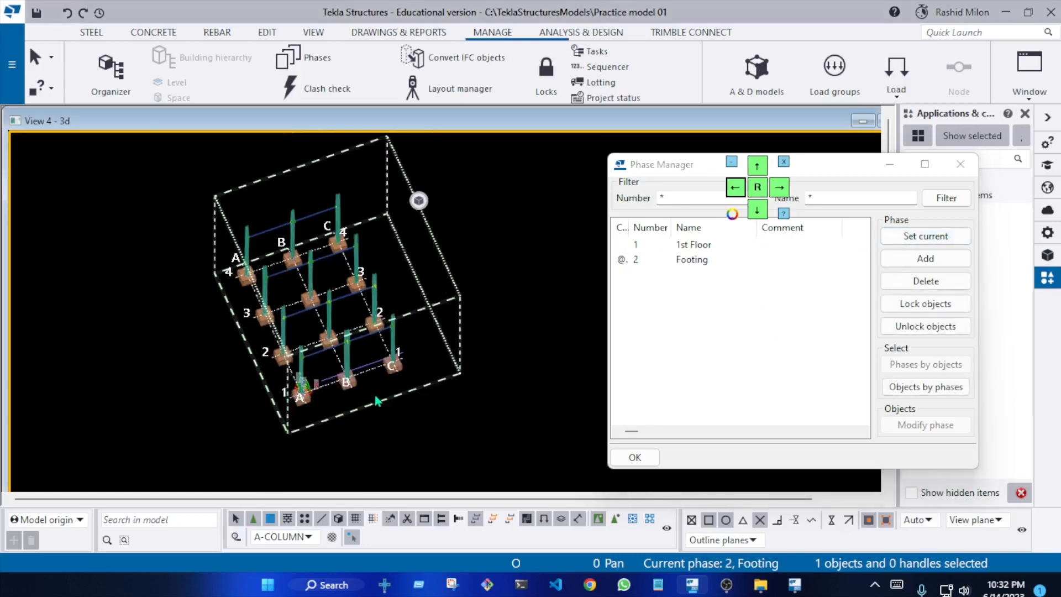
{"action": "scroll", "coordinate": [380, 400], "scroll_direction": "up", "scroll_amount": 5}
{"action": "middle_click_drag", "start_coordinate": [396, 334], "coordinate": [393, 176], "text": "ctrl"}
{"action": "scroll", "coordinate": [419, 453], "scroll_direction": "up", "scroll_amount": 5}
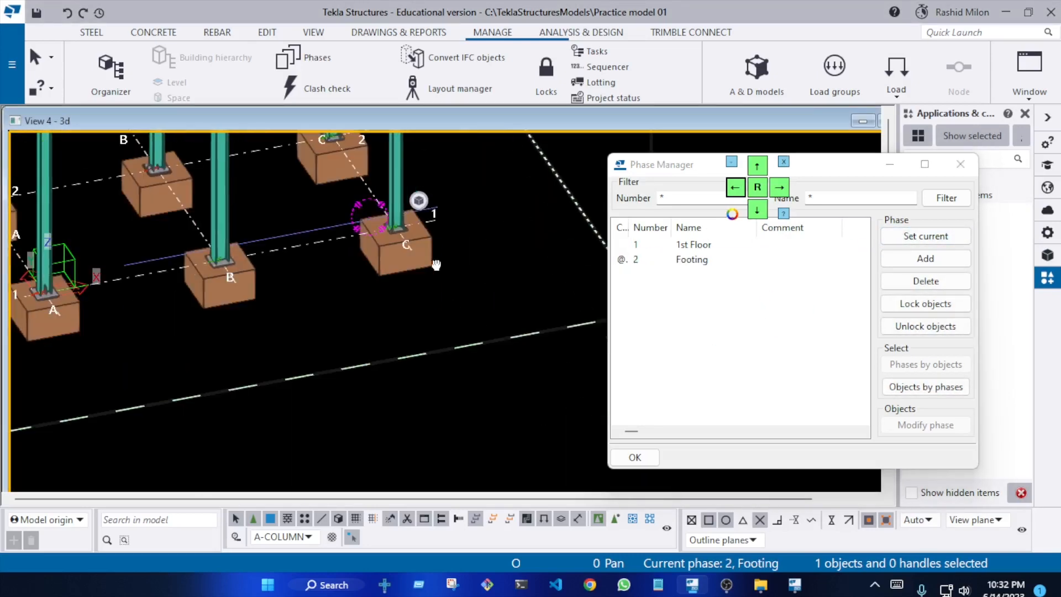
{"action": "left_click", "coordinate": [308, 538]}
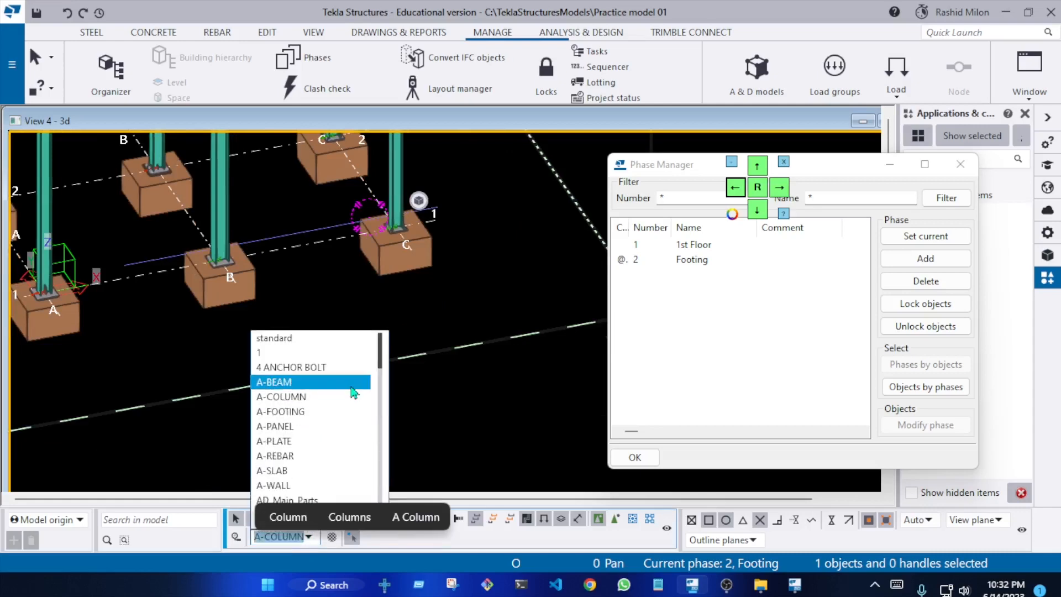
{"action": "left_click", "coordinate": [349, 412]}
{"action": "scroll", "coordinate": [479, 417], "scroll_direction": "down", "scroll_amount": 4}
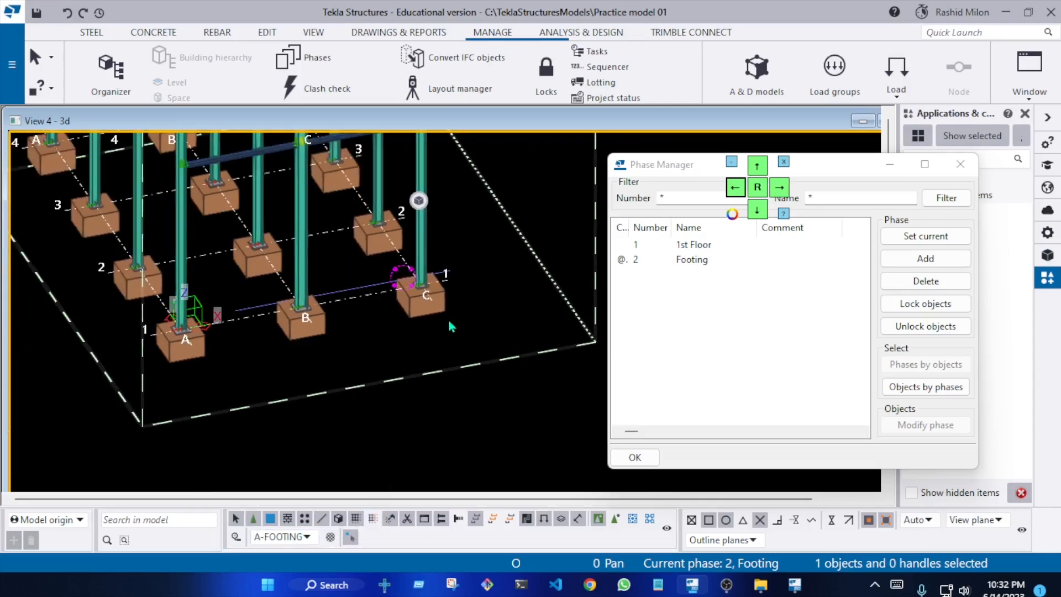
{"action": "left_click", "coordinate": [434, 304]}
{"action": "scroll", "coordinate": [419, 428], "scroll_direction": "down", "scroll_amount": 5}
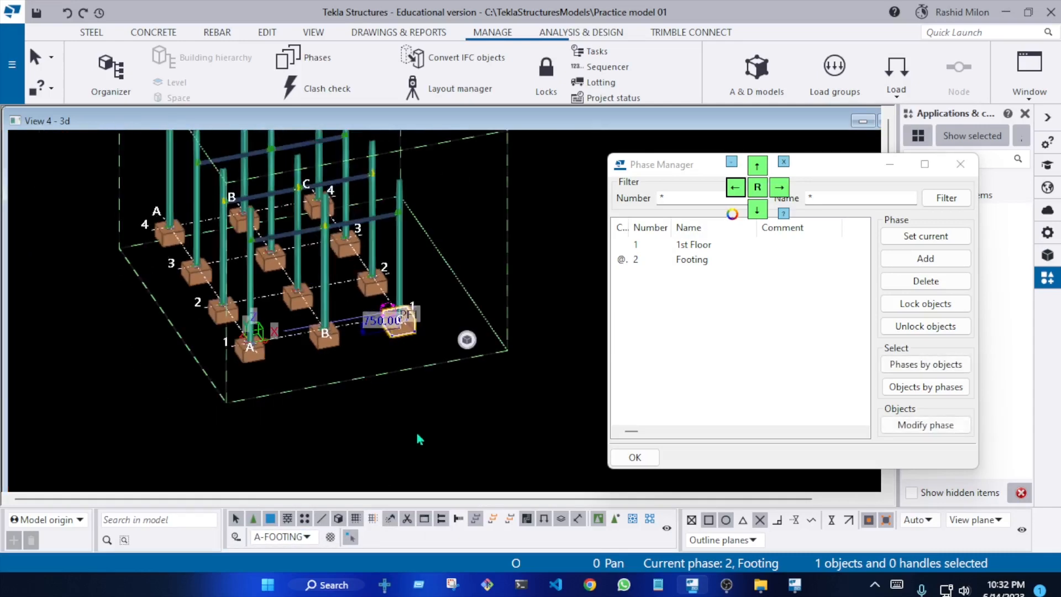
{"action": "left_click_drag", "start_coordinate": [482, 449], "coordinate": [219, 226]}
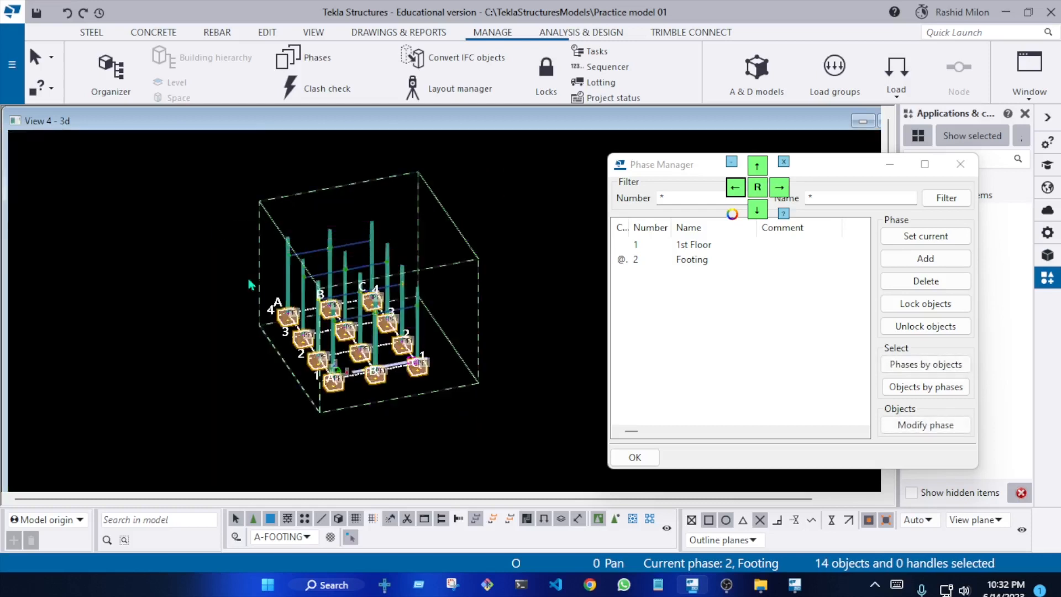
Assign the selected footings to the Footing phase, clear the selection and redraw the view
{"action": "double_click", "coordinate": [732, 260]}
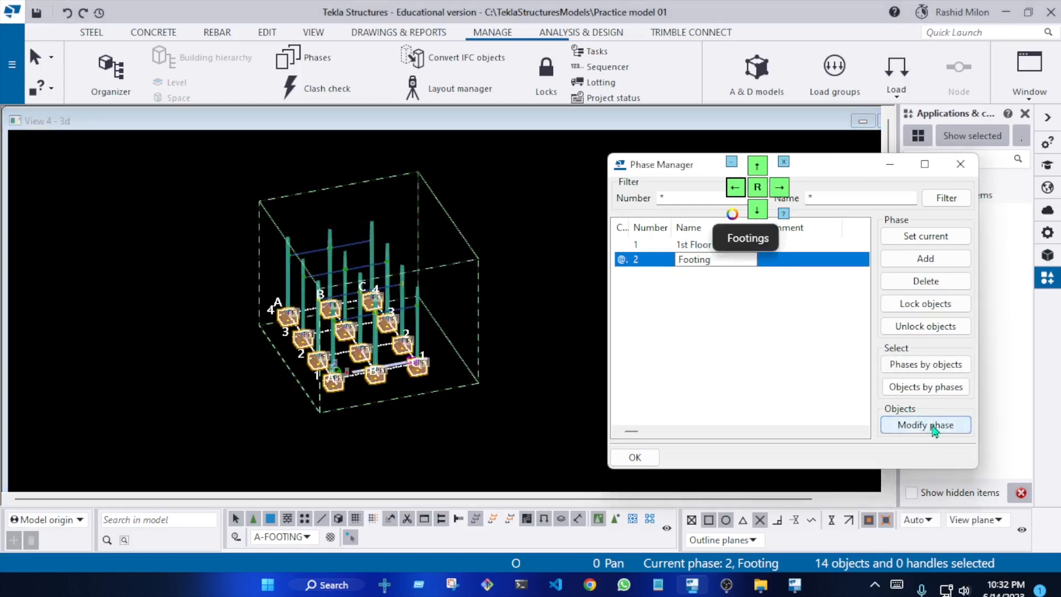
{"action": "left_click", "coordinate": [933, 429]}
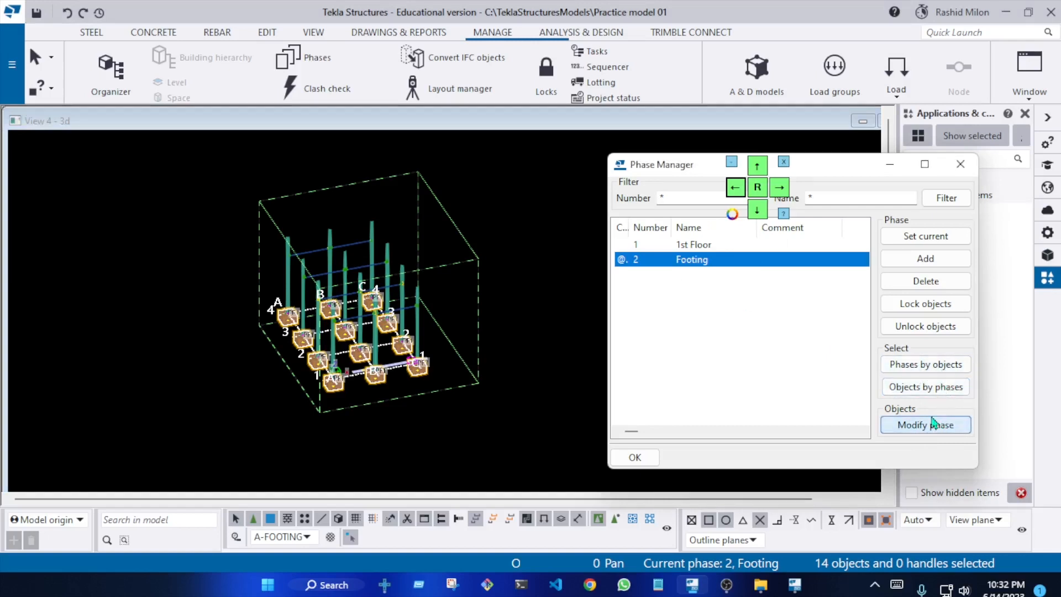
{"action": "left_click", "coordinate": [584, 360]}
{"action": "right_click", "coordinate": [577, 297]}
{"action": "left_click", "coordinate": [640, 390]}
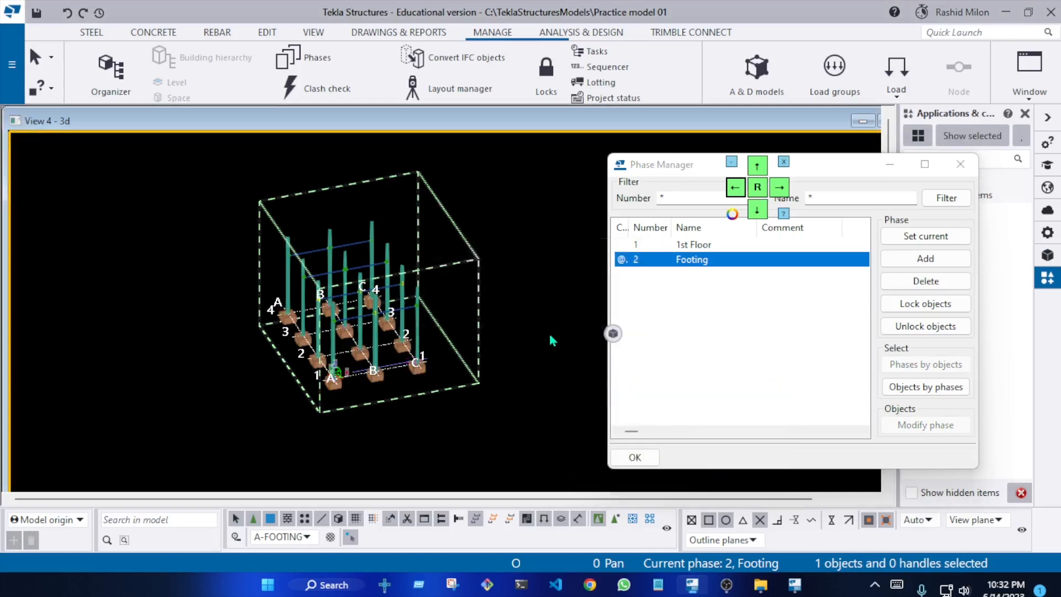
Select all objects of the 1st Floor phase and examine which members they include near the footings
{"action": "double_click", "coordinate": [717, 251]}
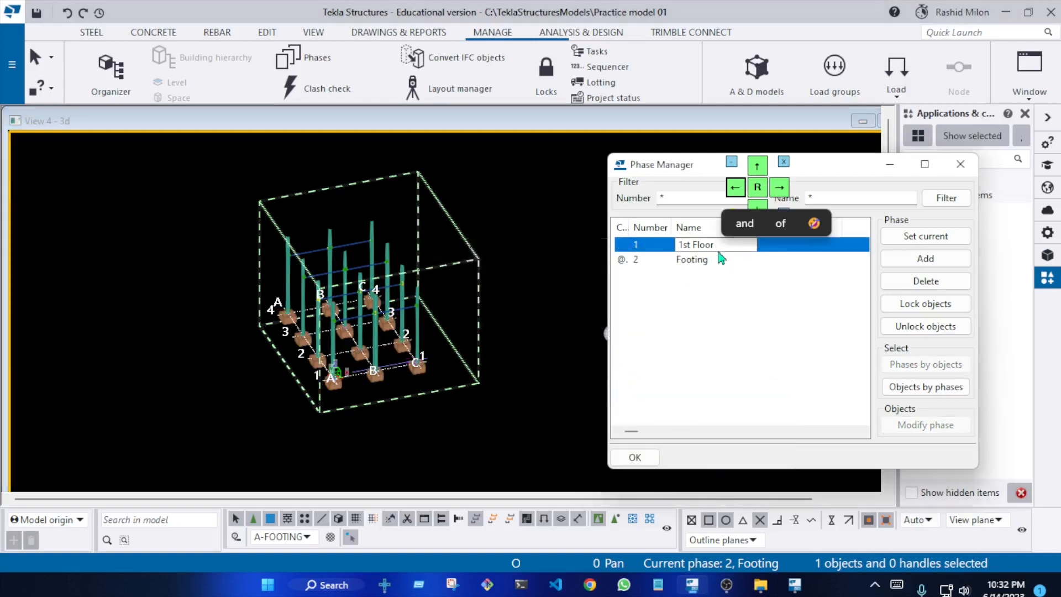
{"action": "left_click", "coordinate": [926, 387]}
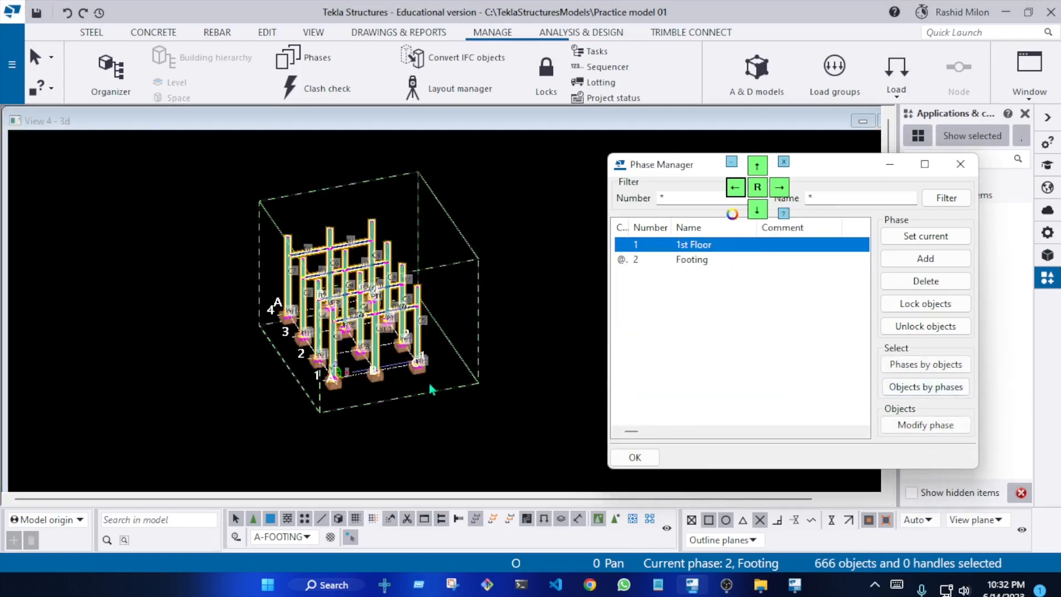
{"action": "scroll", "coordinate": [269, 385], "scroll_direction": "up", "scroll_amount": 5}
{"action": "scroll", "coordinate": [269, 385], "scroll_direction": "down", "scroll_amount": 2}
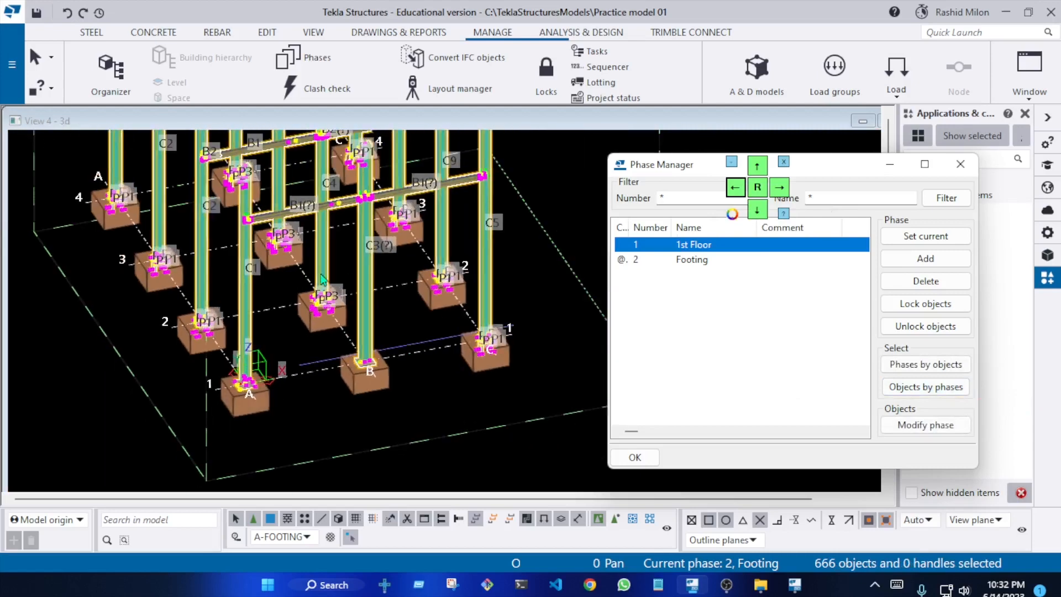
Clear the selection of the 1st Floor objects and redraw the 3D view
{"action": "scroll", "coordinate": [343, 318], "scroll_direction": "down", "scroll_amount": 2}
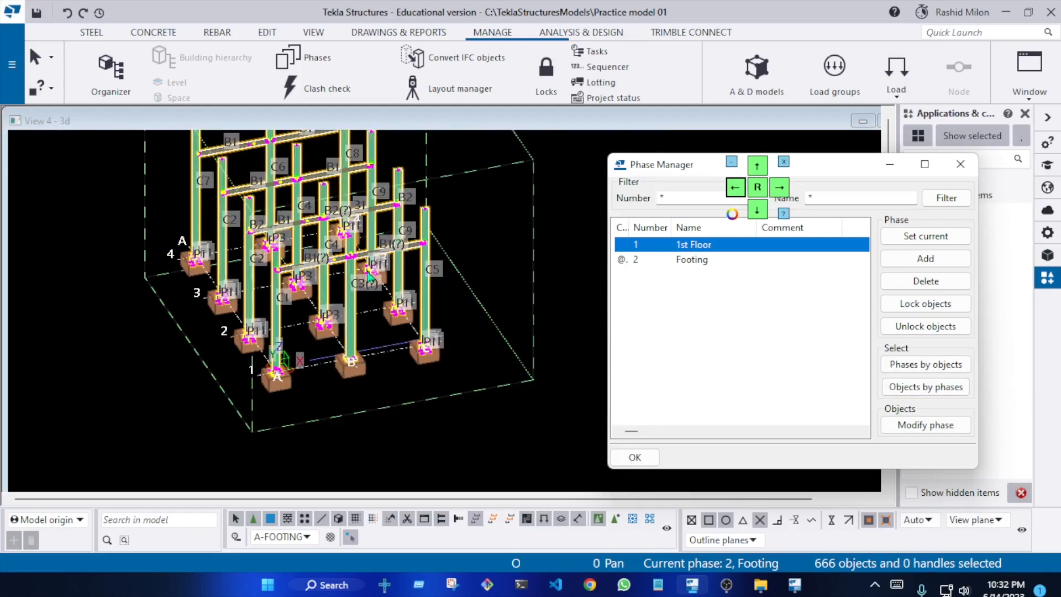
{"action": "scroll", "coordinate": [293, 307], "scroll_direction": "up", "scroll_amount": 1}
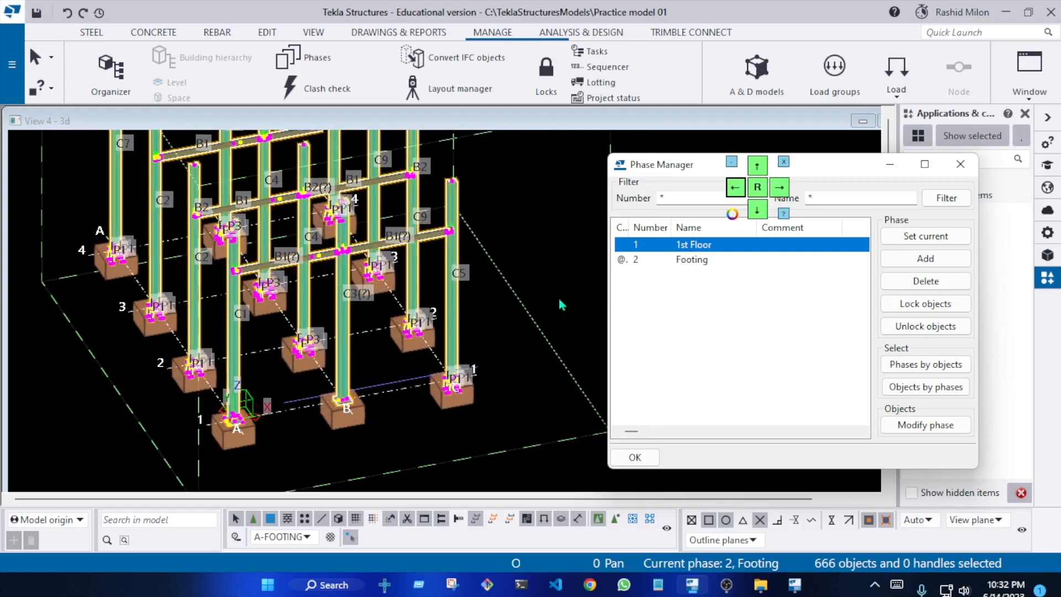
{"action": "left_click", "coordinate": [511, 327]}
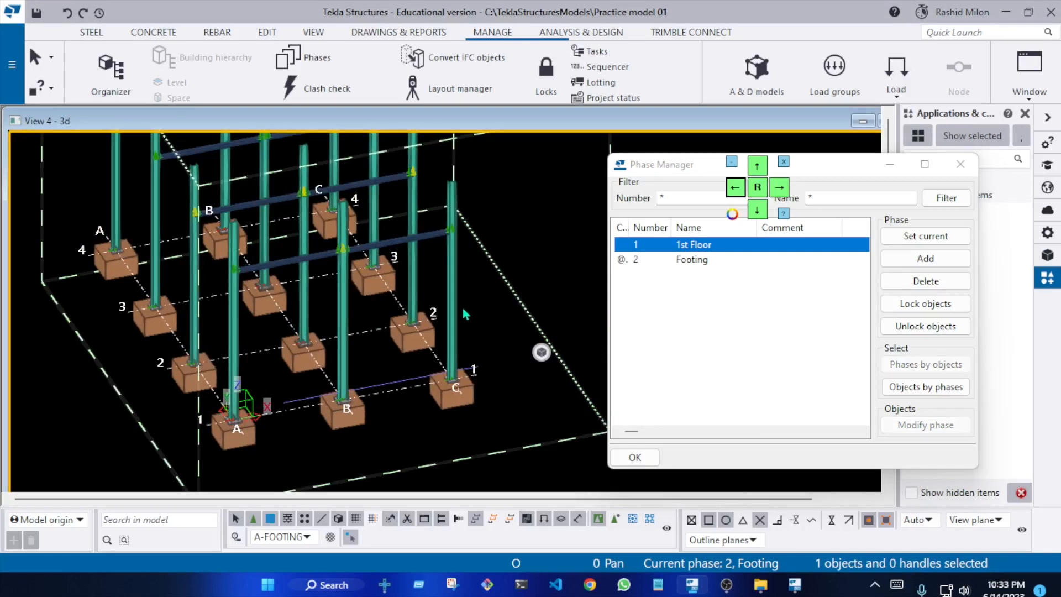
{"action": "double_click", "coordinate": [462, 309]}
{"action": "left_click", "coordinate": [526, 188]}
{"action": "scroll", "coordinate": [453, 281], "scroll_direction": "down", "scroll_amount": 1}
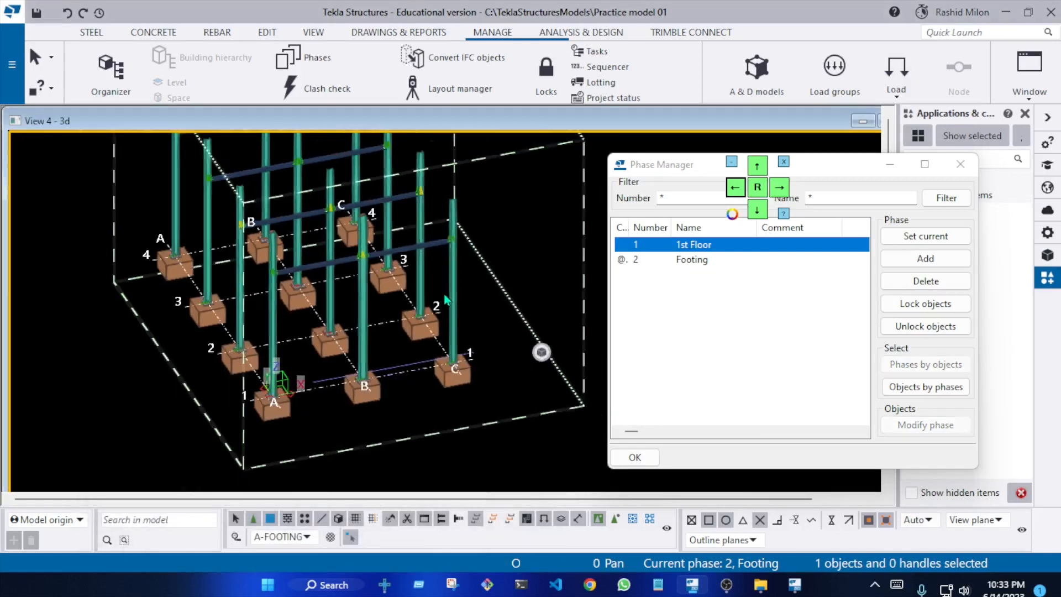
{"action": "scroll", "coordinate": [447, 300], "scroll_direction": "down", "scroll_amount": 3}
{"action": "middle_click_drag", "start_coordinate": [466, 336], "coordinate": [417, 401]}
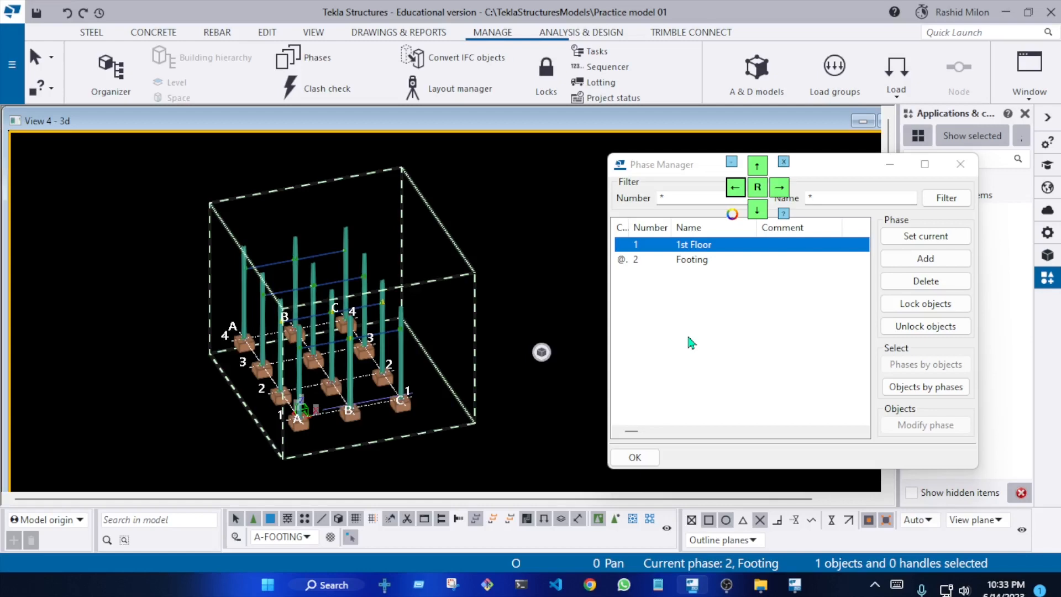
{"action": "right_click", "coordinate": [515, 290]}
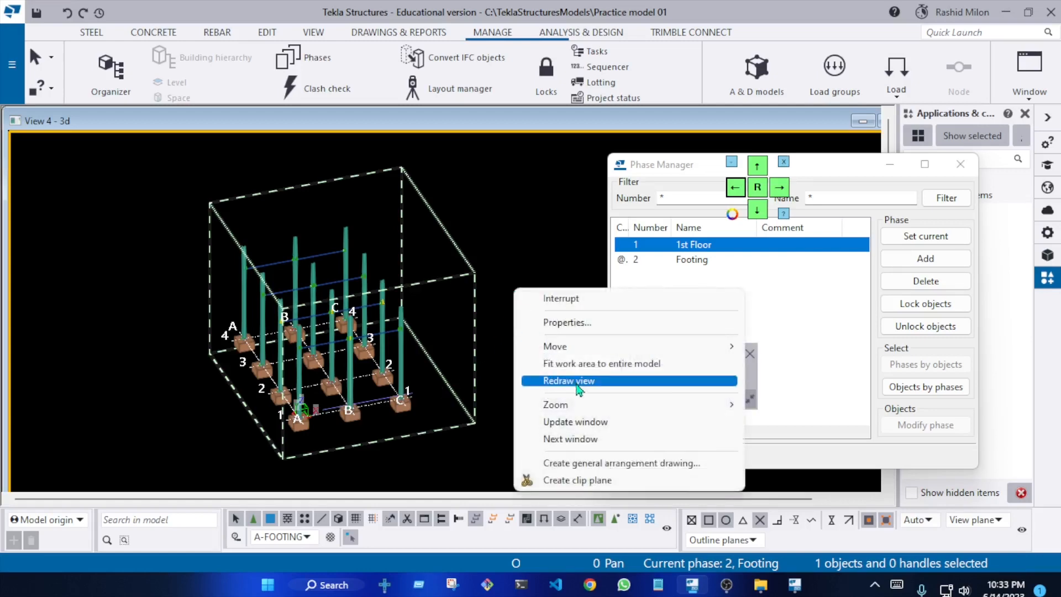
{"action": "left_click", "coordinate": [578, 389]}
Look over the footings and the whole frame, and close the Phase Manager
{"action": "scroll", "coordinate": [358, 325], "scroll_direction": "up", "scroll_amount": 6}
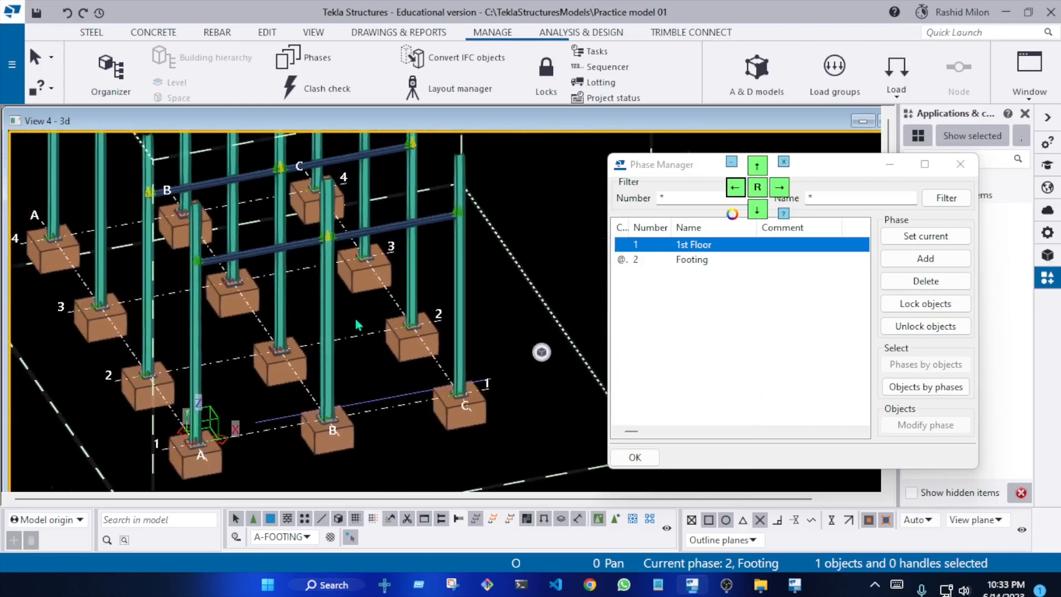
{"action": "scroll", "coordinate": [288, 357], "scroll_direction": "down", "scroll_amount": 3}
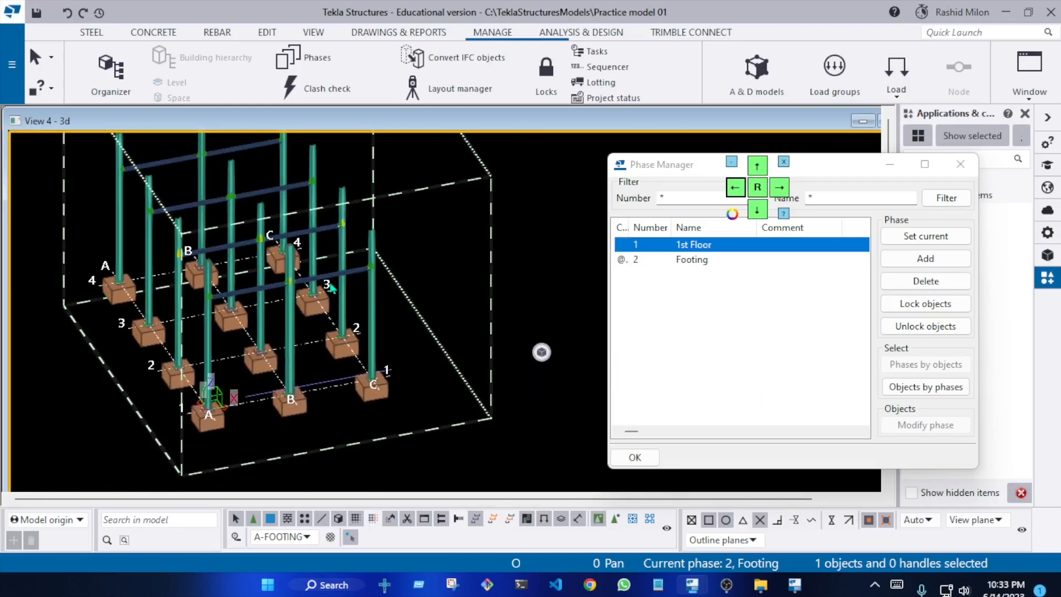
{"action": "scroll", "coordinate": [303, 256], "scroll_direction": "up", "scroll_amount": 2}
{"action": "scroll", "coordinate": [425, 286], "scroll_direction": "down", "scroll_amount": 4}
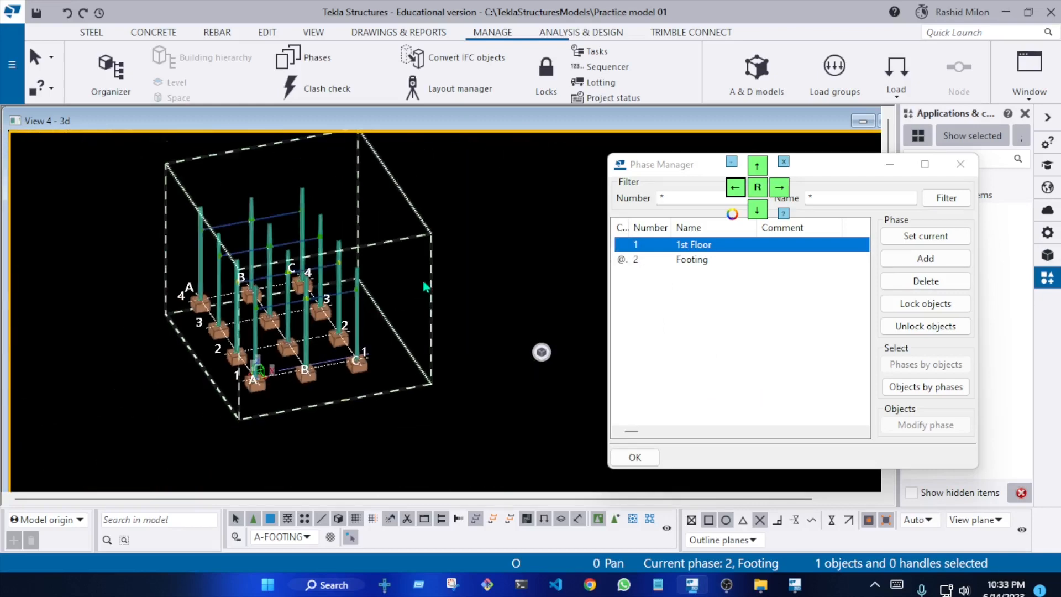
{"action": "left_click", "coordinate": [634, 457]}
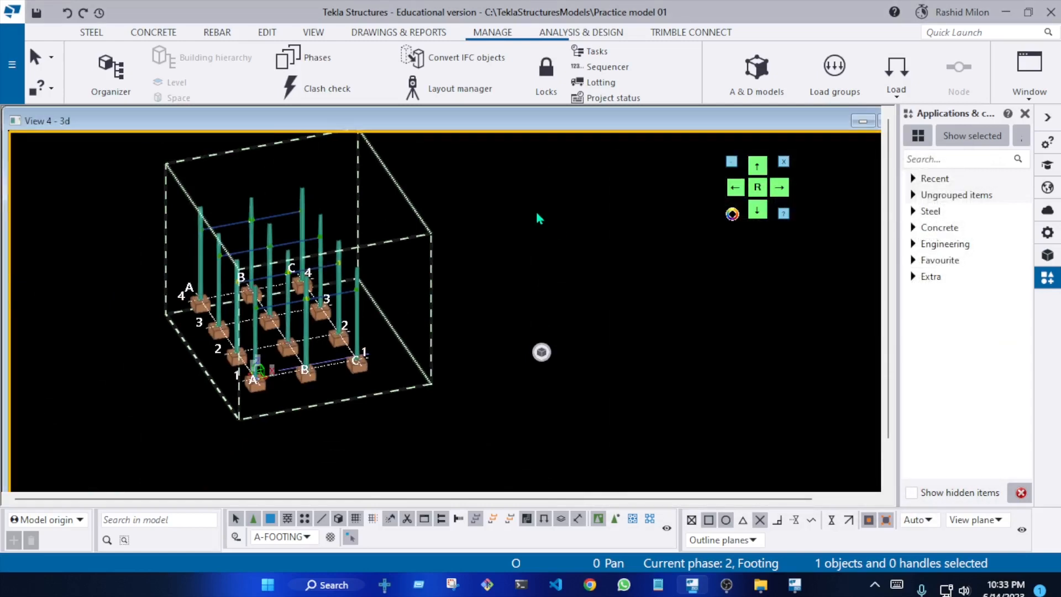
Open the 3D view's properties and its object group view filter settings
{"action": "double_click", "coordinate": [535, 210]}
{"action": "left_click_drag", "start_coordinate": [391, 197], "coordinate": [689, 59]}
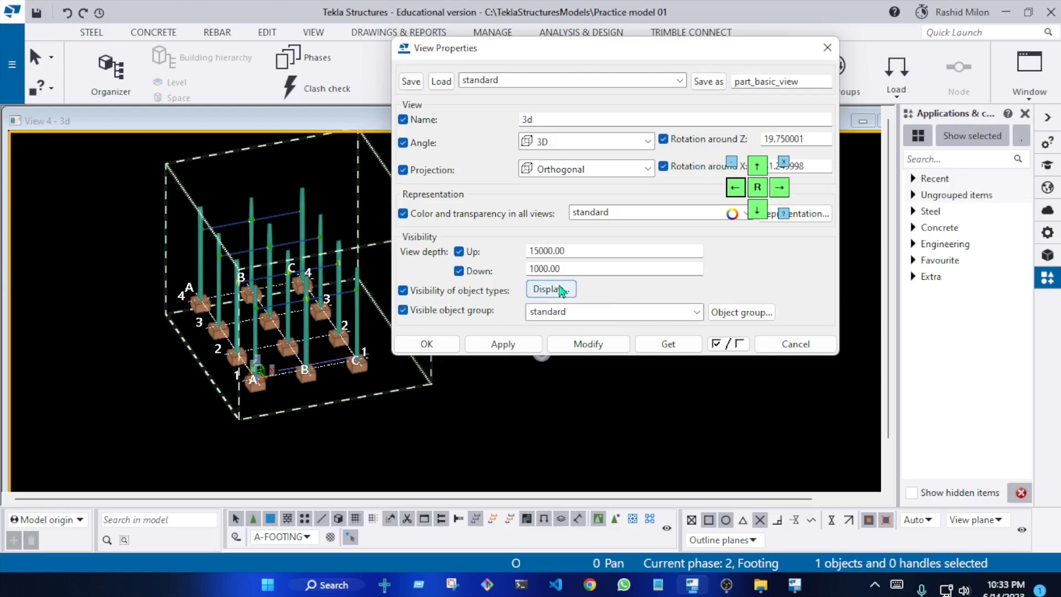
{"action": "left_click", "coordinate": [739, 317]}
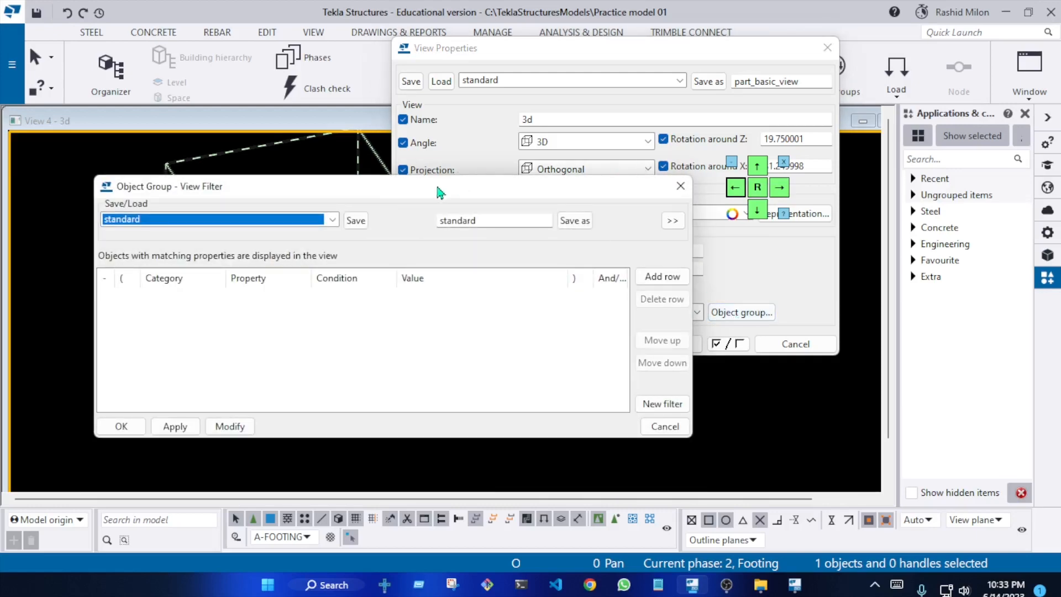
{"action": "left_click_drag", "start_coordinate": [436, 188], "coordinate": [586, 170]}
{"action": "left_click", "coordinate": [482, 213]}
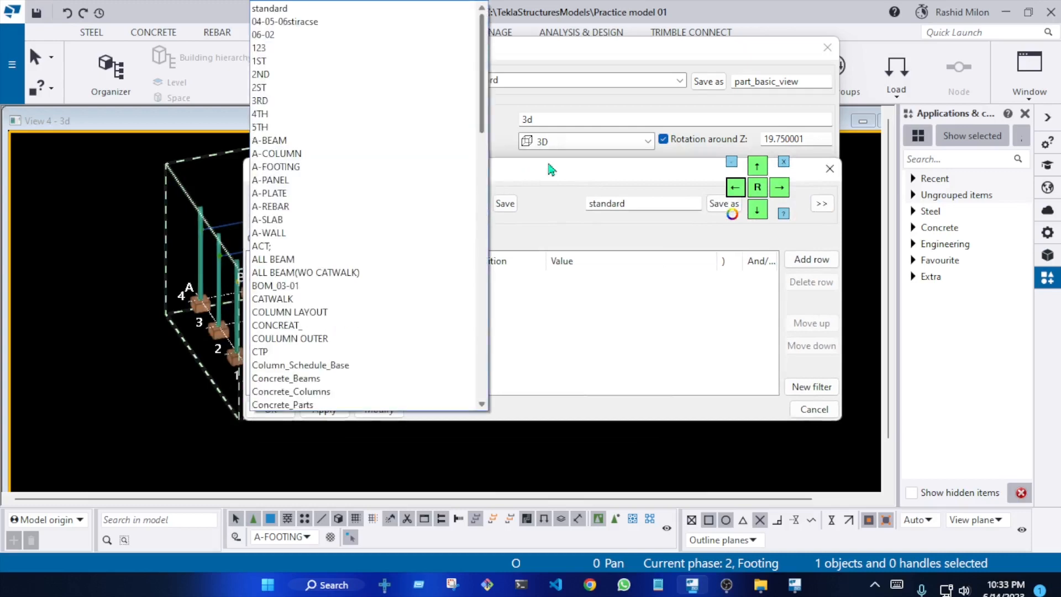
{"action": "left_click", "coordinate": [609, 203]}
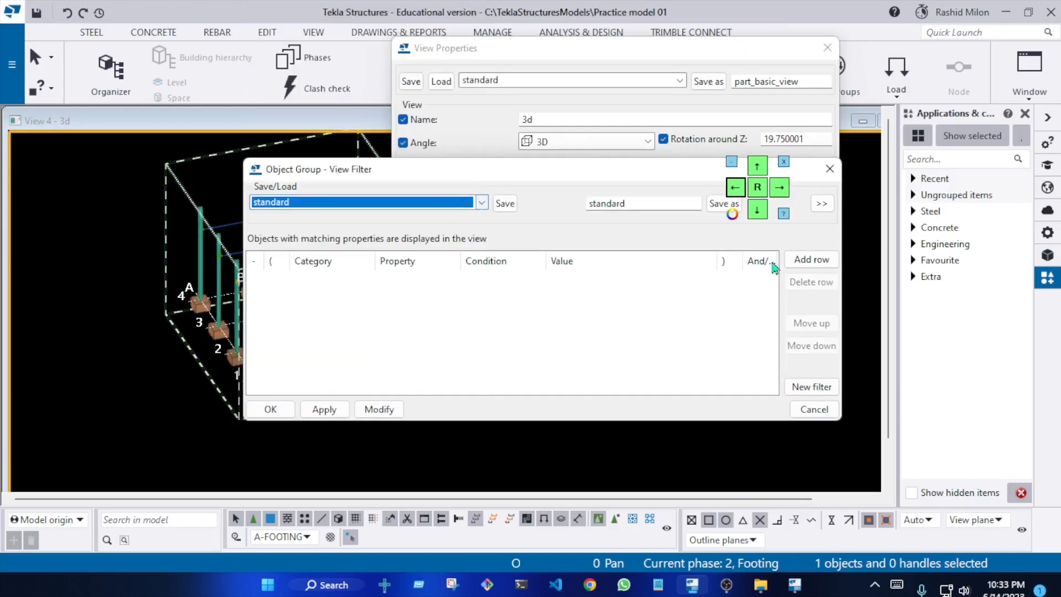
Add a row to the view filter with category Part and property Phase
{"action": "left_click", "coordinate": [811, 260]}
{"action": "left_click", "coordinate": [262, 279]}
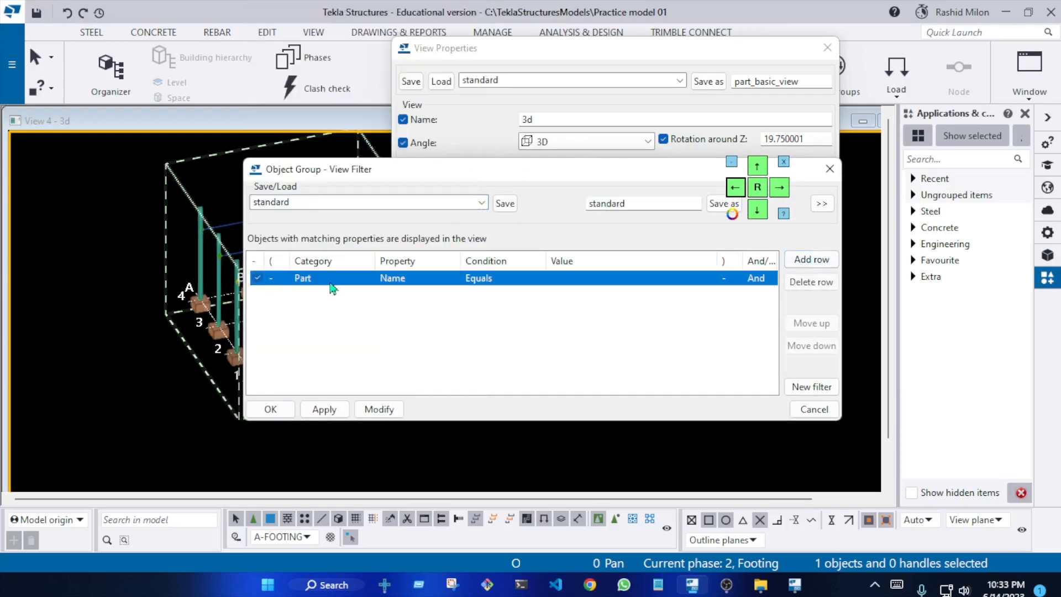
{"action": "left_click", "coordinate": [330, 282]}
{"action": "left_click", "coordinate": [334, 282]}
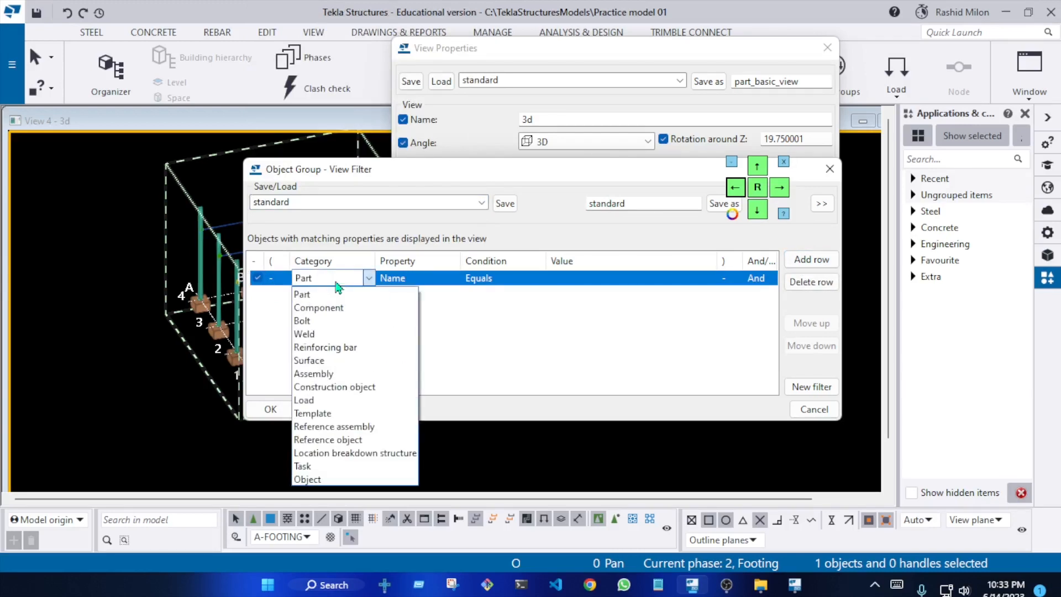
{"action": "left_click", "coordinate": [382, 283]}
{"action": "left_click", "coordinate": [438, 283]}
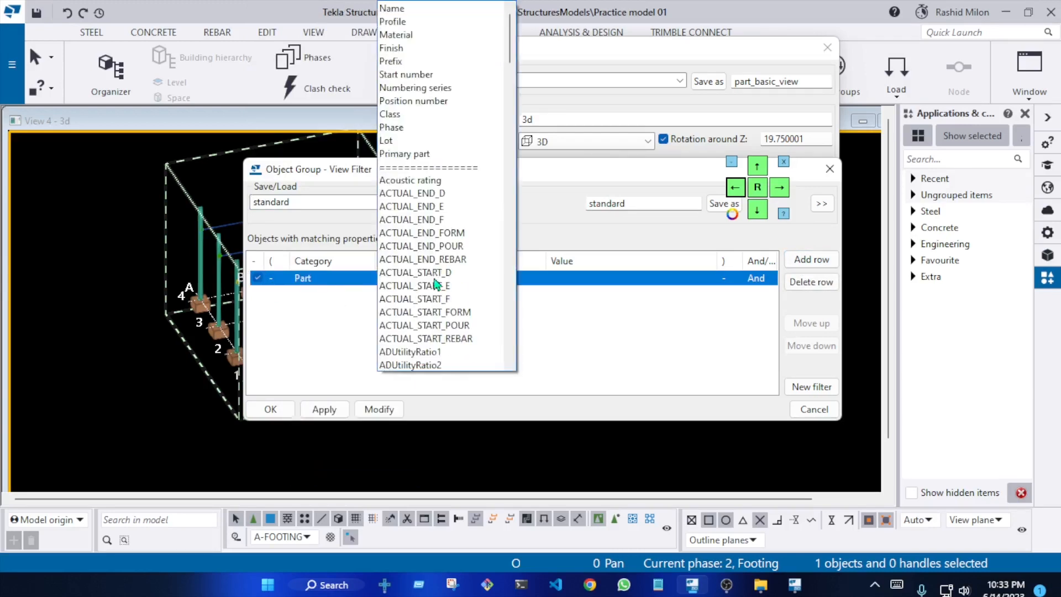
{"action": "left_click", "coordinate": [438, 128]}
Set the Phase row's value to 1 with the condition Equals and modify the 3D view with the filter
{"action": "left_click", "coordinate": [629, 285]}
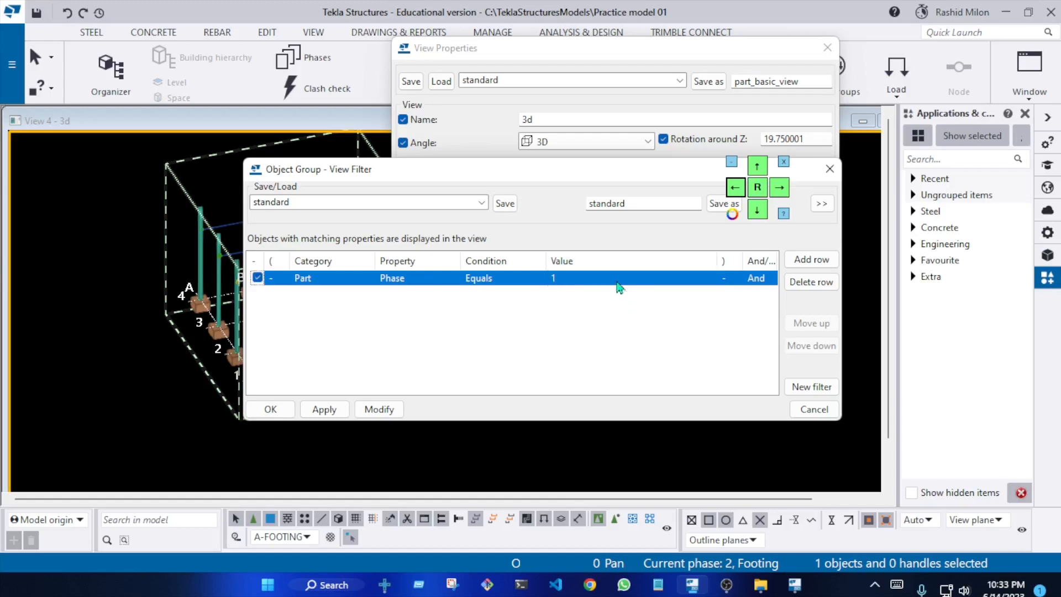
{"action": "left_click", "coordinate": [576, 281]}
{"action": "left_click", "coordinate": [402, 282]}
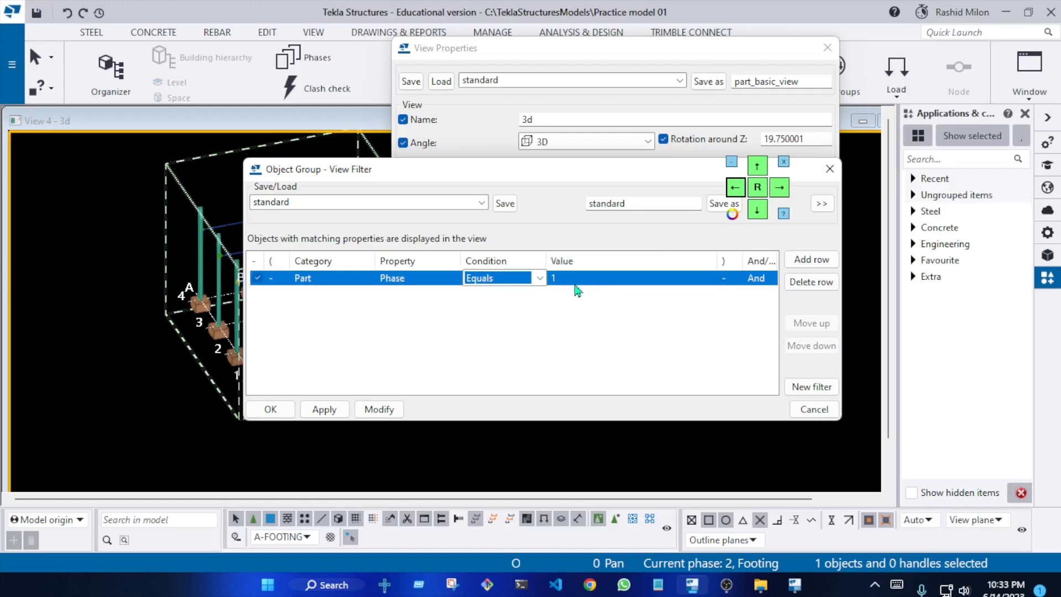
{"action": "left_click", "coordinate": [575, 282]}
{"action": "left_click", "coordinate": [751, 307]}
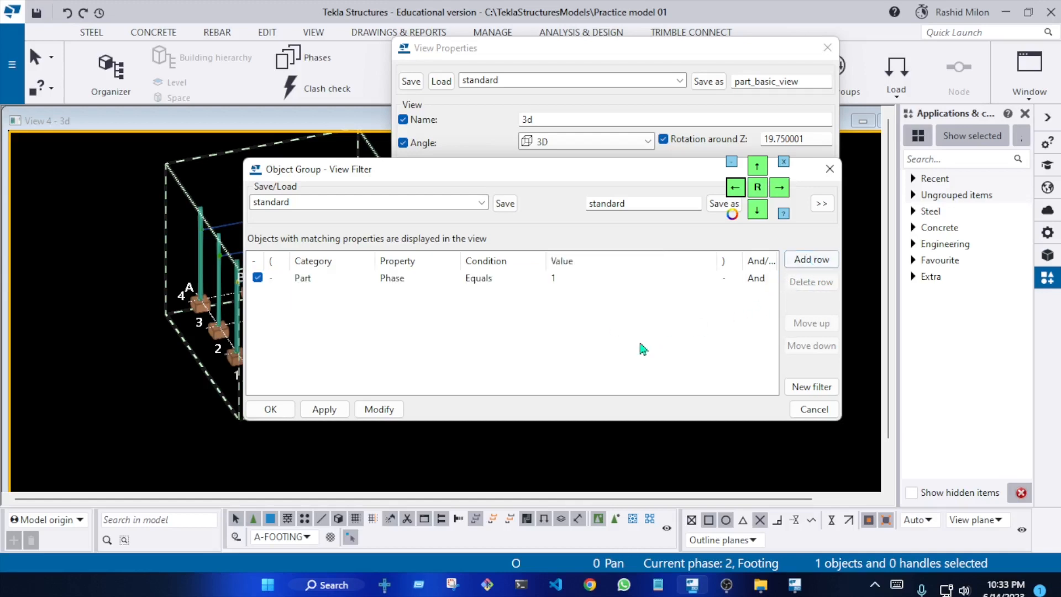
{"action": "left_click", "coordinate": [393, 416]}
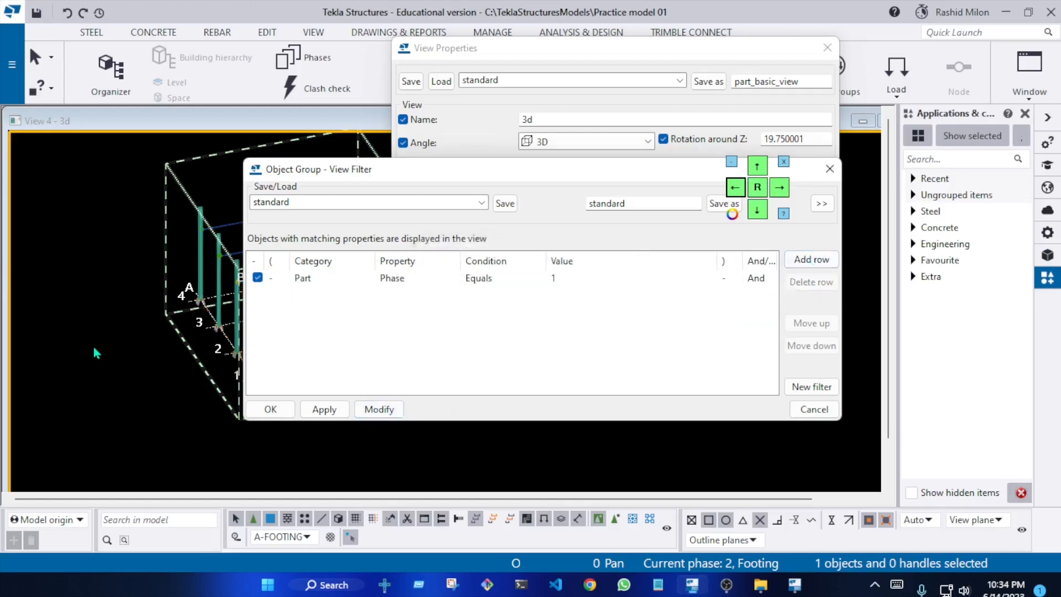
Examine the column base plates and anchor rods to check which parts the phase filter leaves displayed
{"action": "scroll", "coordinate": [96, 353], "scroll_direction": "up", "scroll_amount": 10}
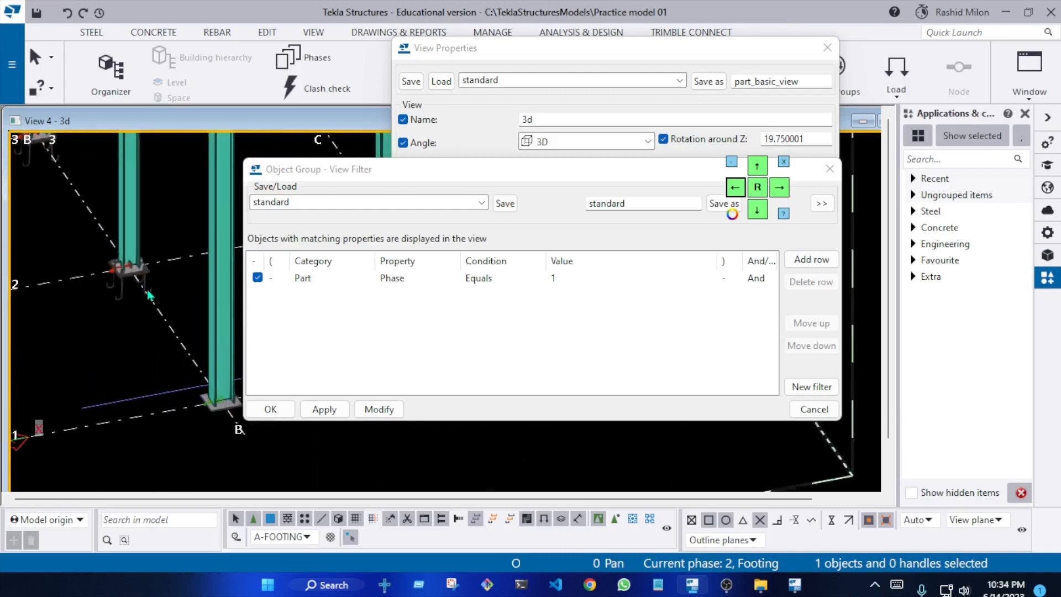
{"action": "scroll", "coordinate": [124, 295], "scroll_direction": "up", "scroll_amount": 10}
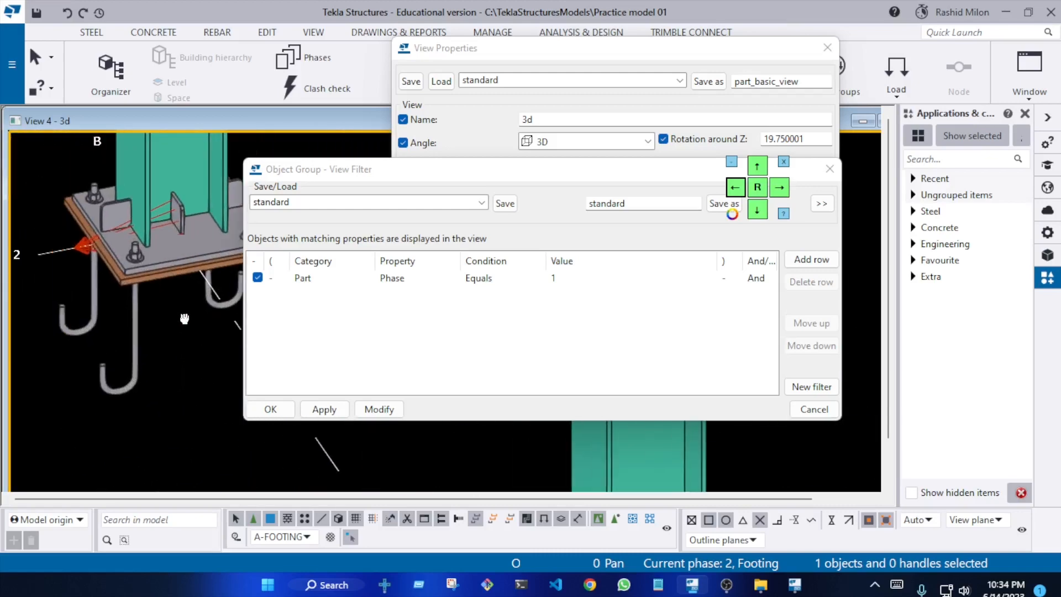
{"action": "scroll", "coordinate": [198, 314], "scroll_direction": "down", "scroll_amount": 10}
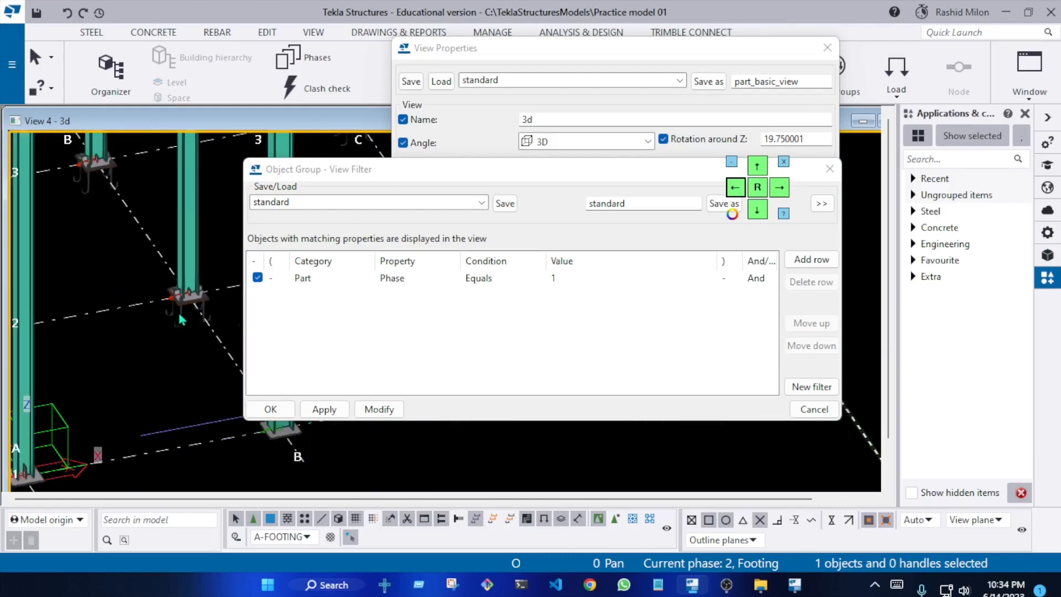
{"action": "middle_click_drag", "start_coordinate": [180, 317], "coordinate": [292, 281]}
{"action": "scroll", "coordinate": [180, 408], "scroll_direction": "up", "scroll_amount": 3}
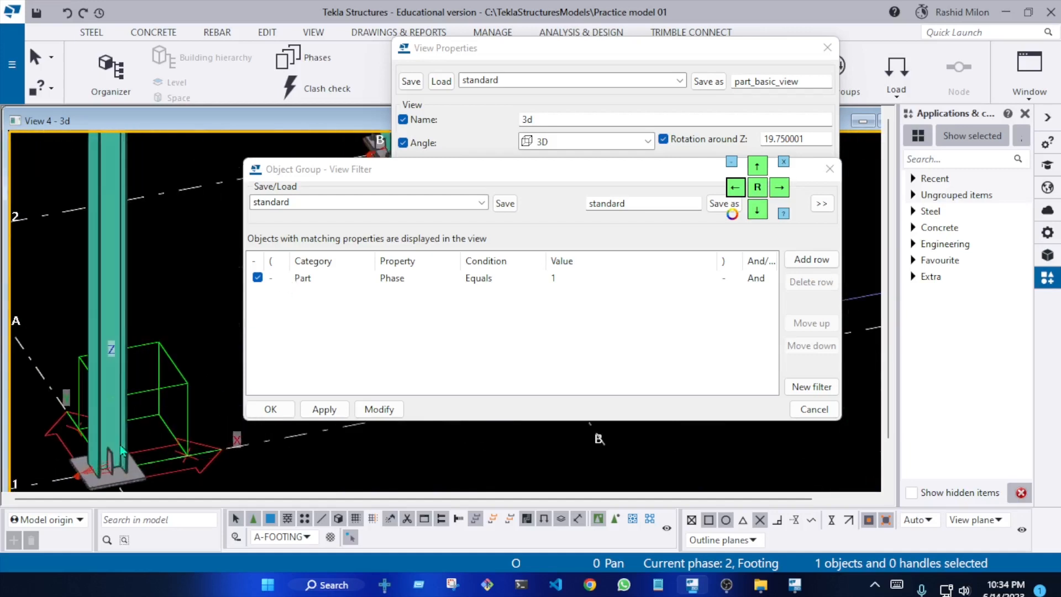
{"action": "middle_click_drag", "start_coordinate": [101, 409], "coordinate": [63, 323]}
{"action": "scroll", "coordinate": [63, 324], "scroll_direction": "up", "scroll_amount": 3}
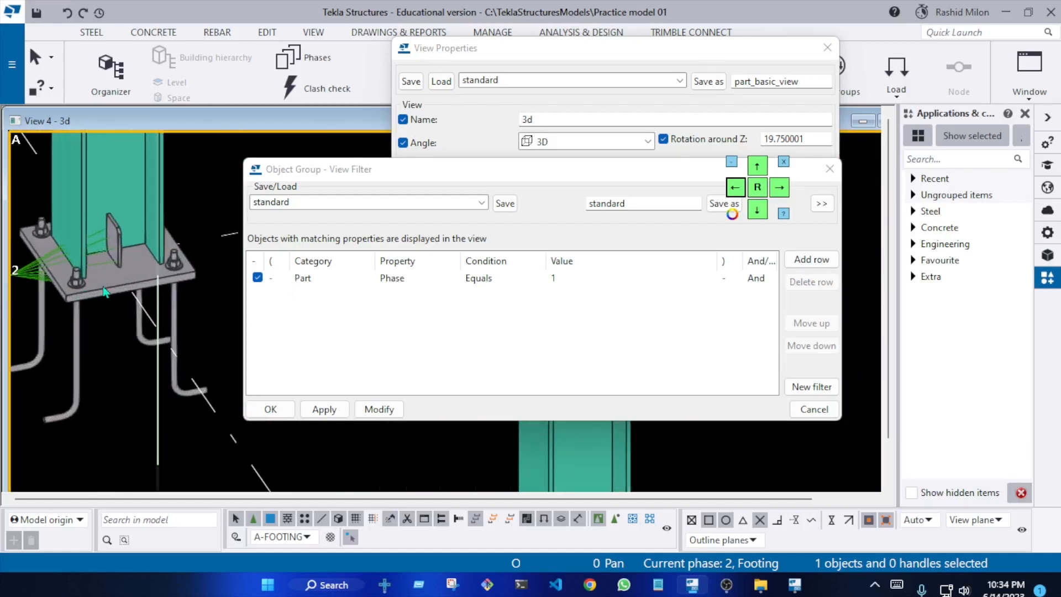
Save the phase filter as "Column & Beams" with its filter type options shown, and accept it as the view's object group
{"action": "left_click", "coordinate": [325, 409]}
{"action": "left_click", "coordinate": [638, 207]}
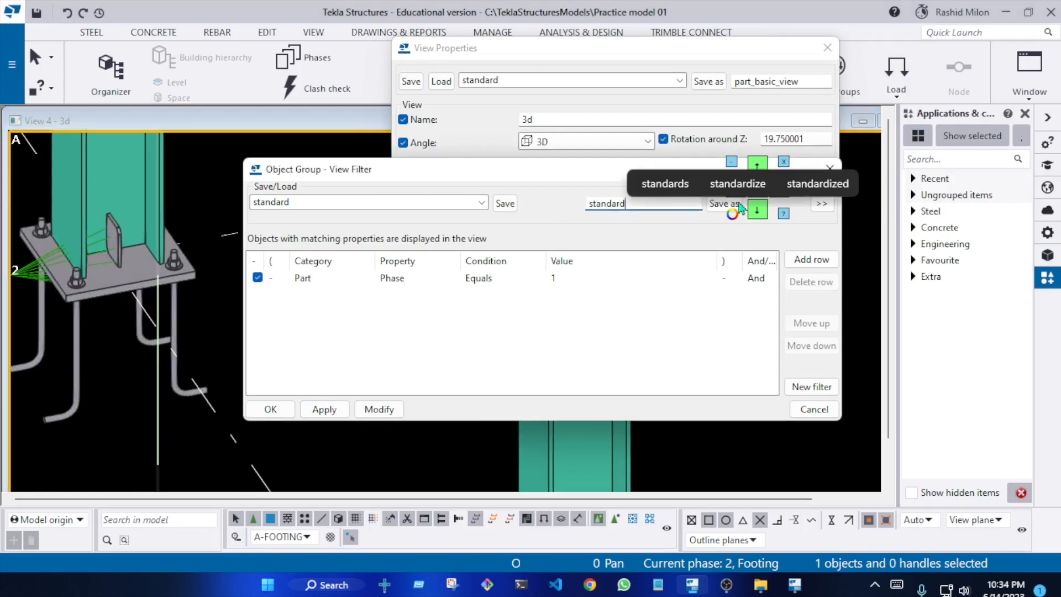
{"action": "left_click_drag", "start_coordinate": [740, 214], "coordinate": [961, 429]}
{"action": "left_click_drag", "start_coordinate": [648, 208], "coordinate": [575, 216]}
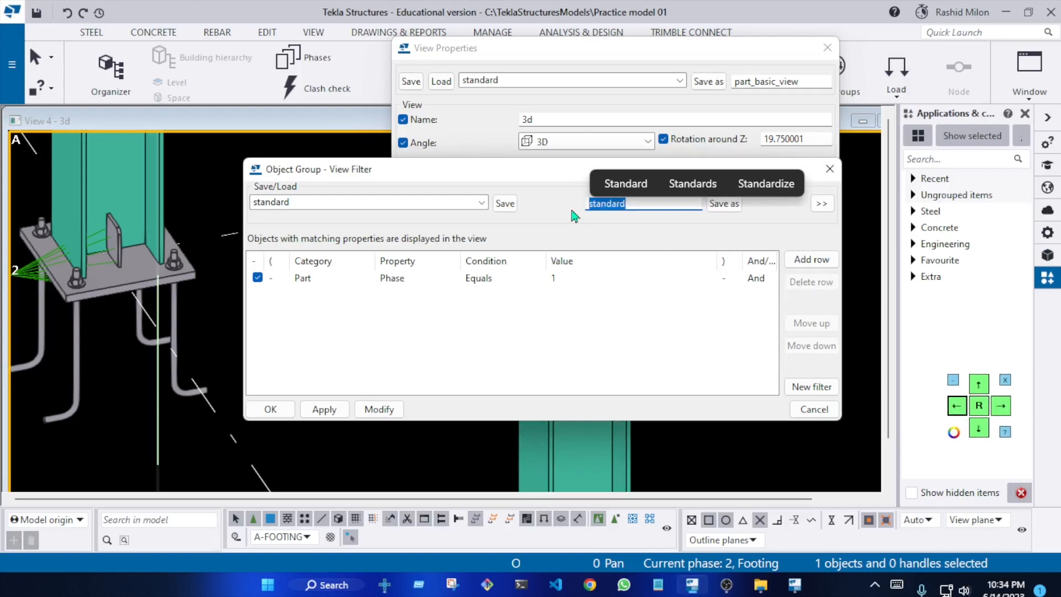
{"action": "type", "text": "F"}
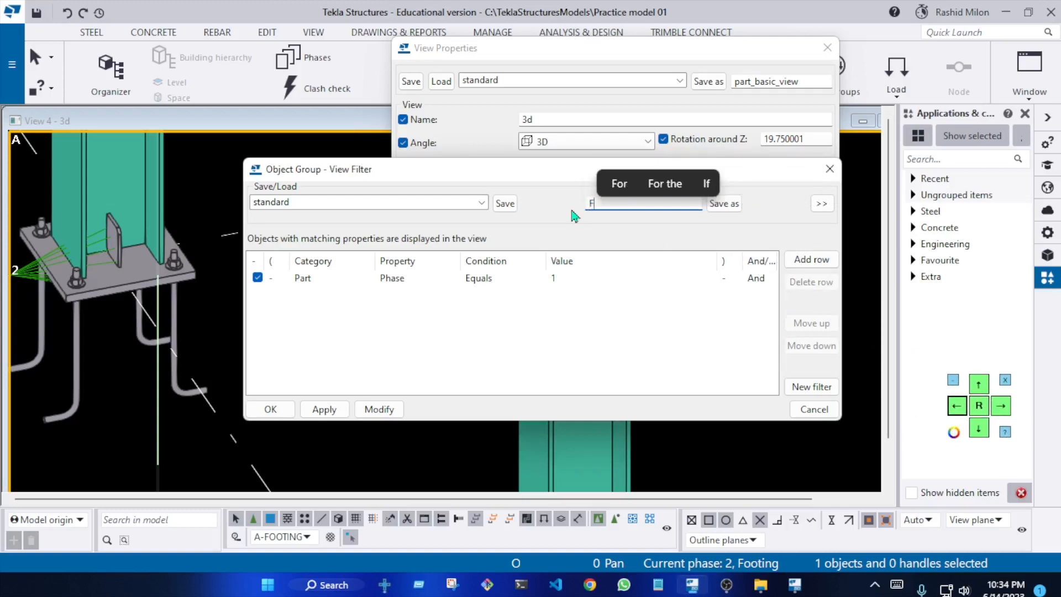
{"action": "key", "text": "BackSpace"}
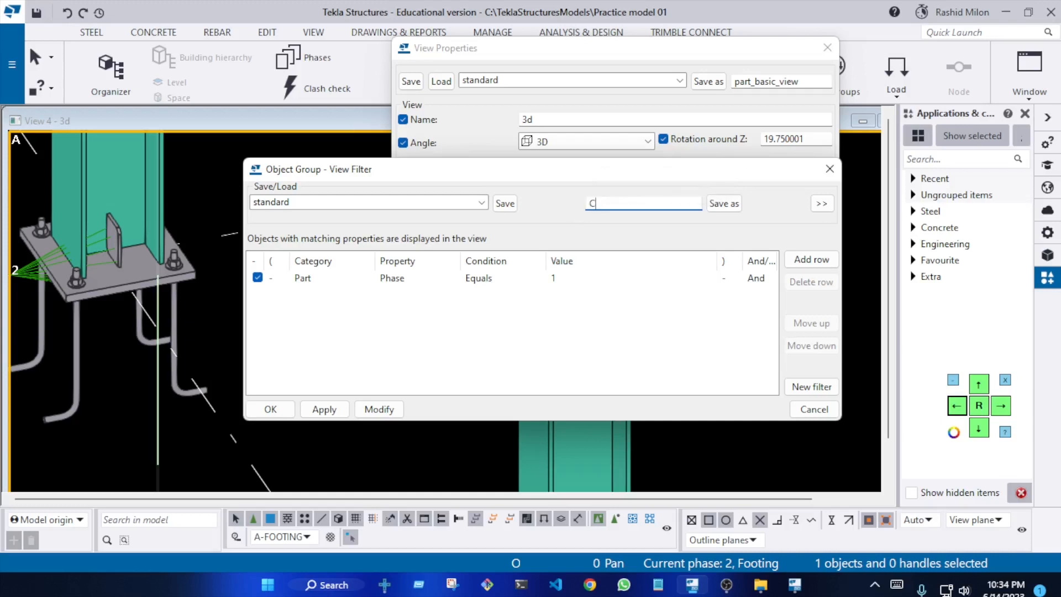
{"action": "key", "text": "BackSpace"}
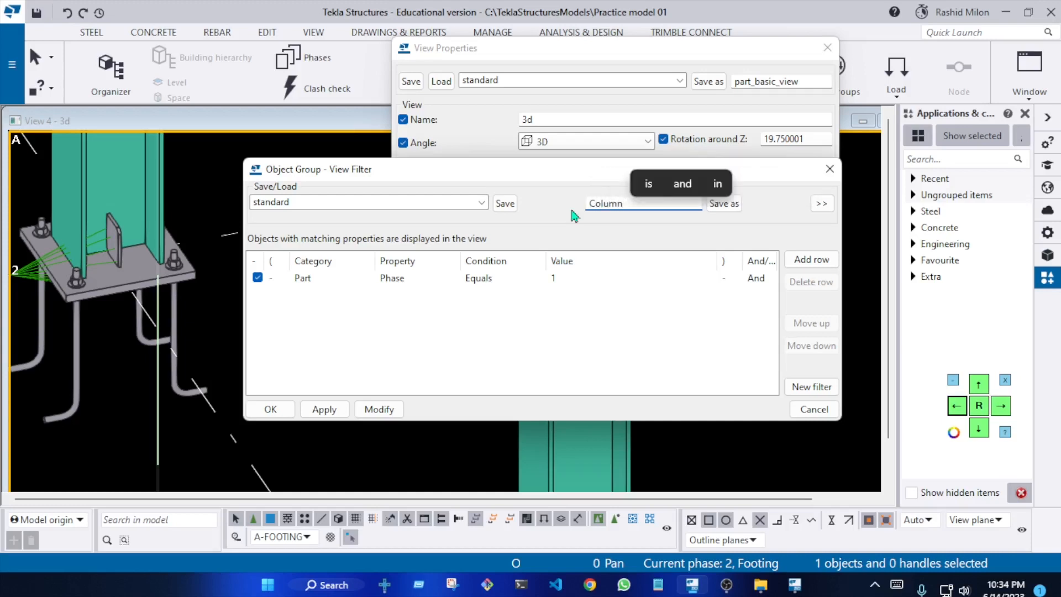
{"action": "type", "text": "& Beam"}
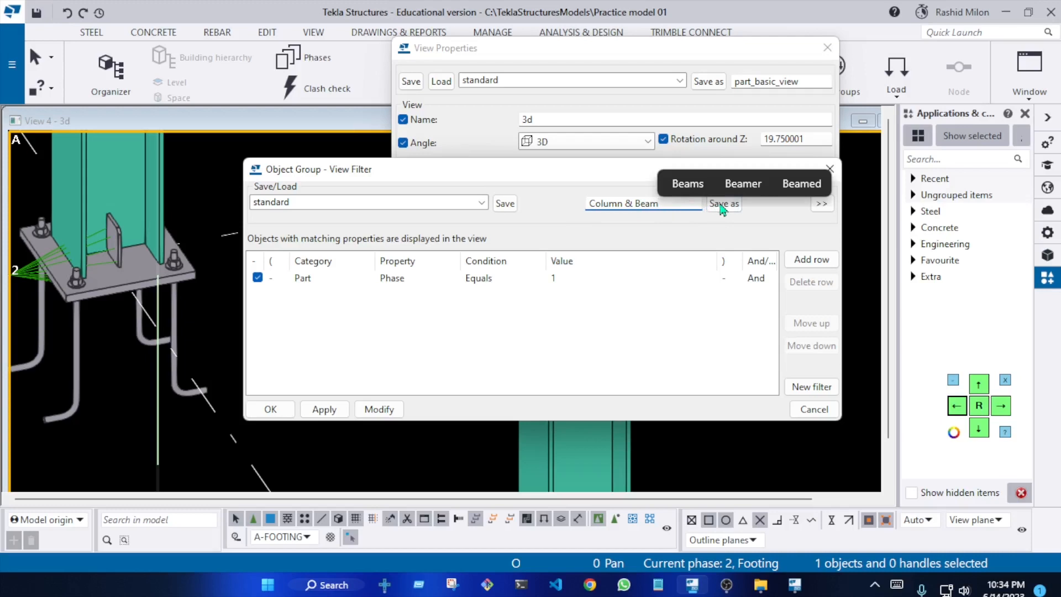
{"action": "left_click", "coordinate": [709, 185]}
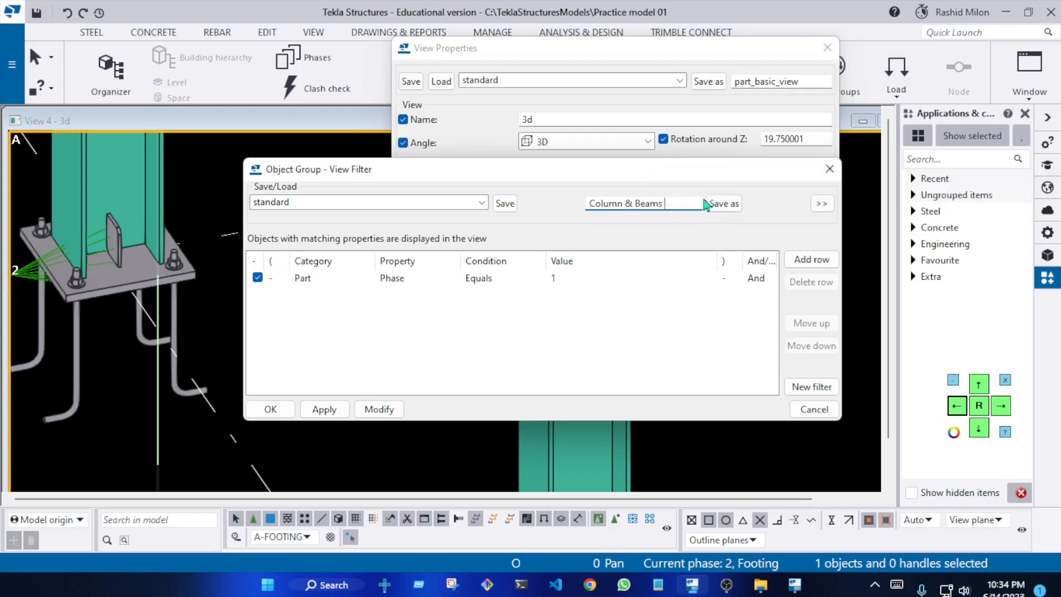
{"action": "left_click", "coordinate": [821, 205]}
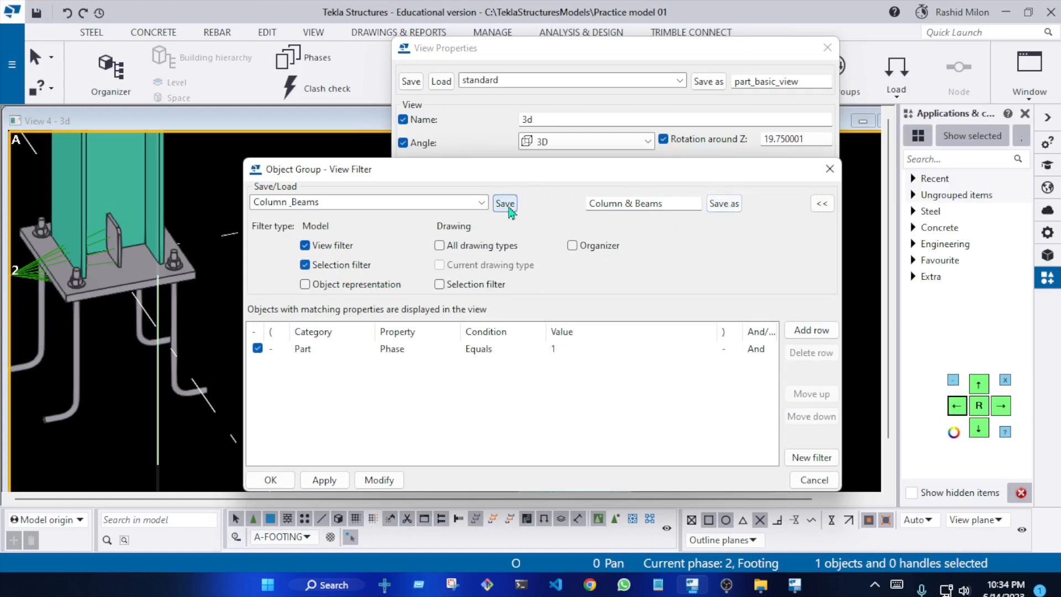
{"action": "left_click", "coordinate": [272, 480]}
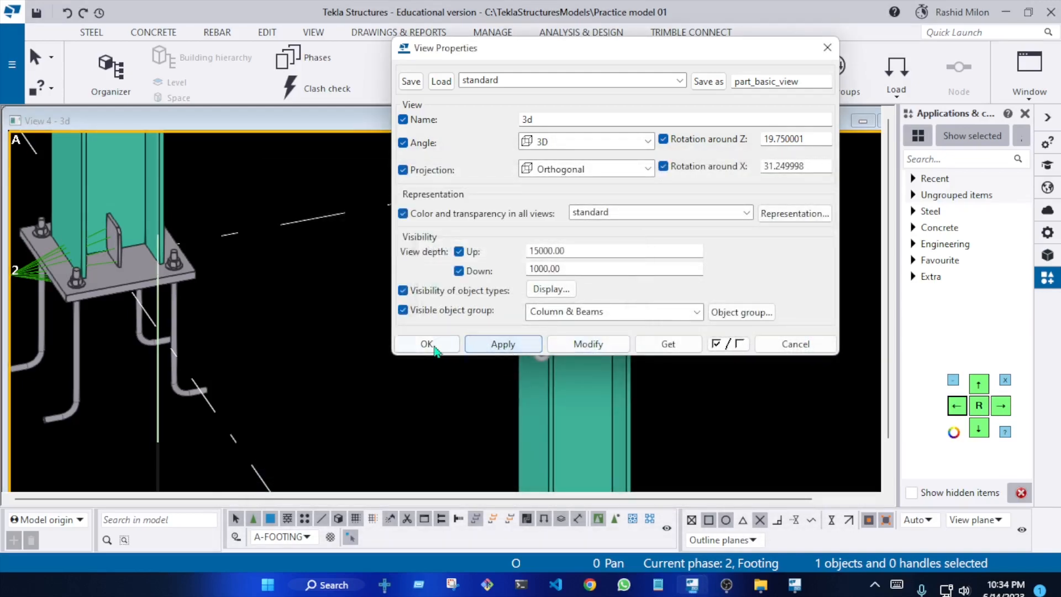
Accept the view properties and compare the base plates and anchor rods of the columns along gridline 2
{"action": "left_click", "coordinate": [430, 344]}
{"action": "scroll", "coordinate": [458, 335], "scroll_direction": "down", "scroll_amount": 3}
{"action": "middle_click_drag", "start_coordinate": [468, 316], "coordinate": [347, 338]}
{"action": "scroll", "coordinate": [553, 309], "scroll_direction": "up", "scroll_amount": 5}
{"action": "scroll", "coordinate": [498, 310], "scroll_direction": "up", "scroll_amount": 6}
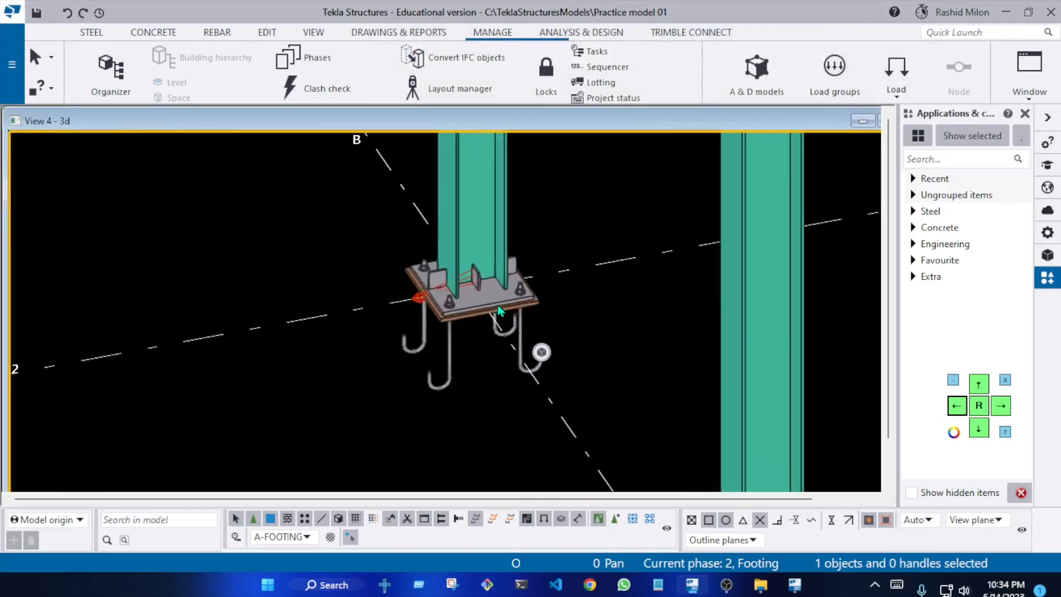
{"action": "middle_click_drag", "start_coordinate": [496, 291], "coordinate": [308, 282]}
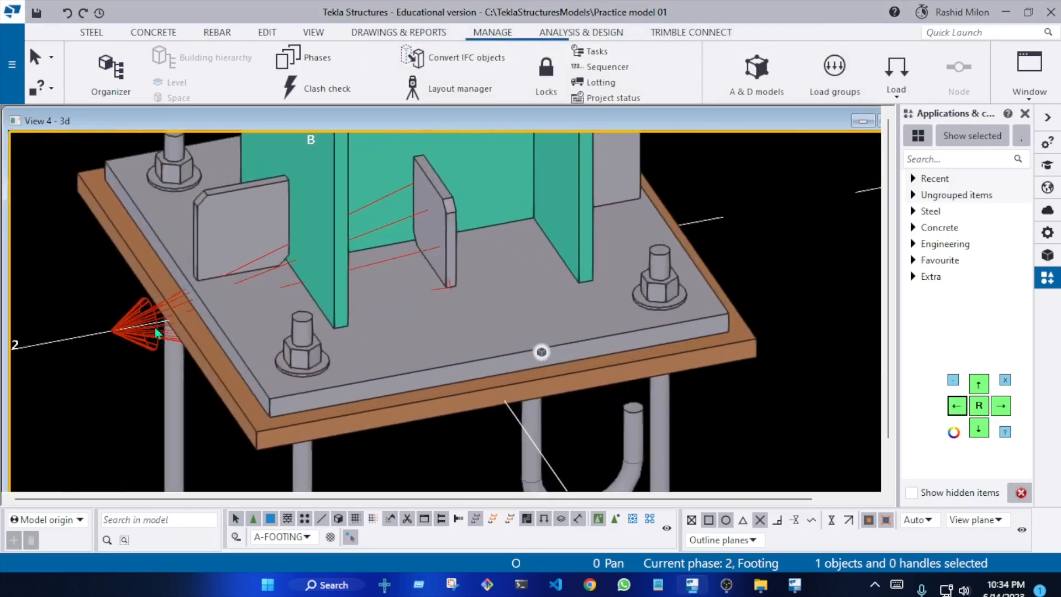
{"action": "scroll", "coordinate": [155, 327], "scroll_direction": "down", "scroll_amount": 8}
{"action": "scroll", "coordinate": [645, 298], "scroll_direction": "up", "scroll_amount": 4}
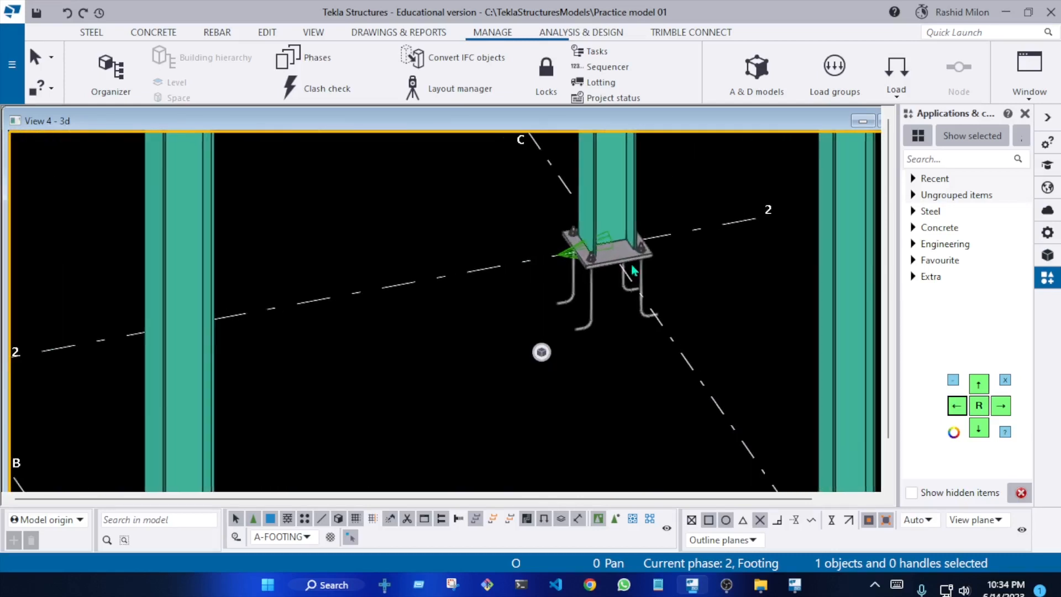
{"action": "scroll", "coordinate": [617, 265], "scroll_direction": "down", "scroll_amount": 7}
{"action": "scroll", "coordinate": [206, 314], "scroll_direction": "up", "scroll_amount": 7}
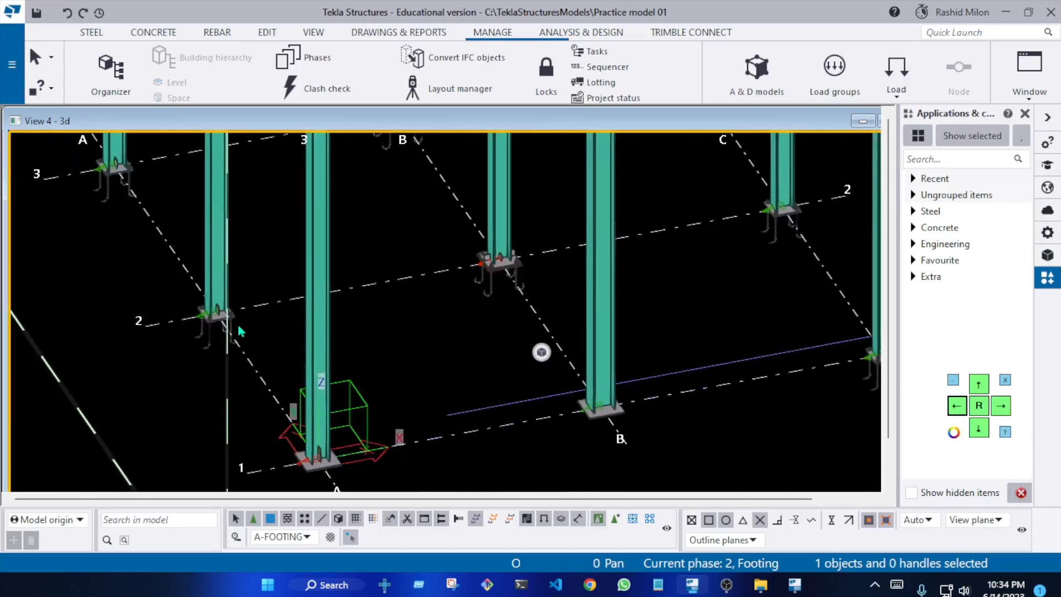
{"action": "scroll", "coordinate": [237, 309], "scroll_direction": "down", "scroll_amount": 6}
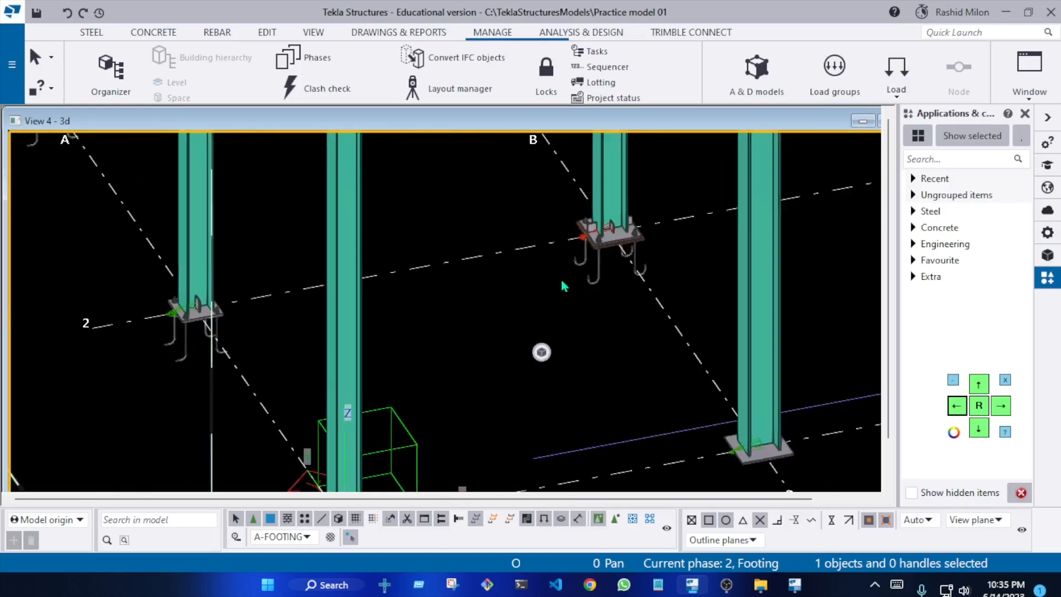
{"action": "scroll", "coordinate": [634, 233], "scroll_direction": "up", "scroll_amount": 6}
{"action": "middle_click_drag", "start_coordinate": [145, 341], "coordinate": [305, 287]}
{"action": "scroll", "coordinate": [305, 287], "scroll_direction": "up", "scroll_amount": 2}
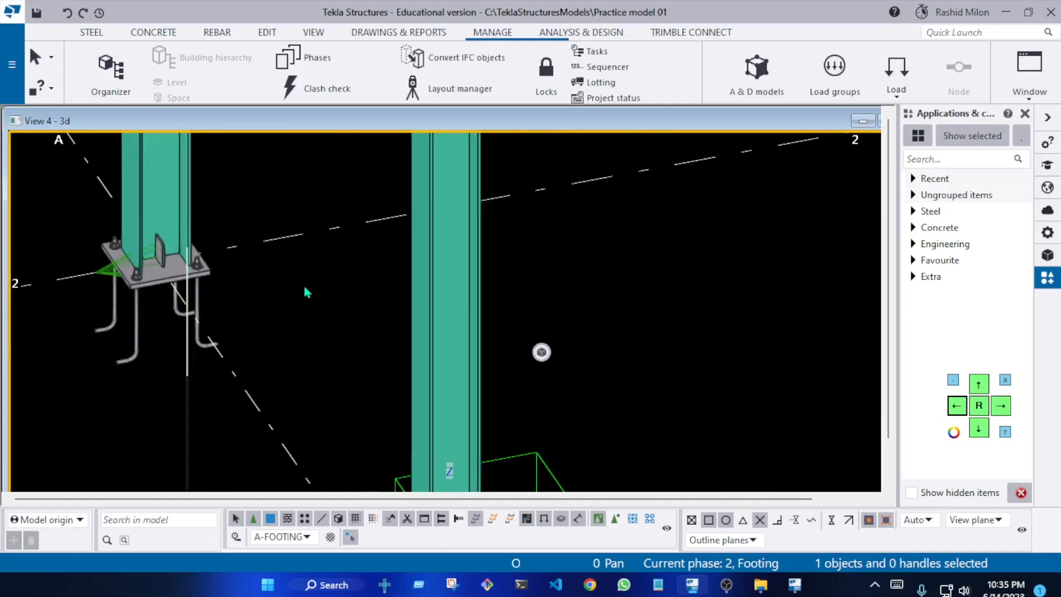
{"action": "scroll", "coordinate": [159, 285], "scroll_direction": "up", "scroll_amount": 2}
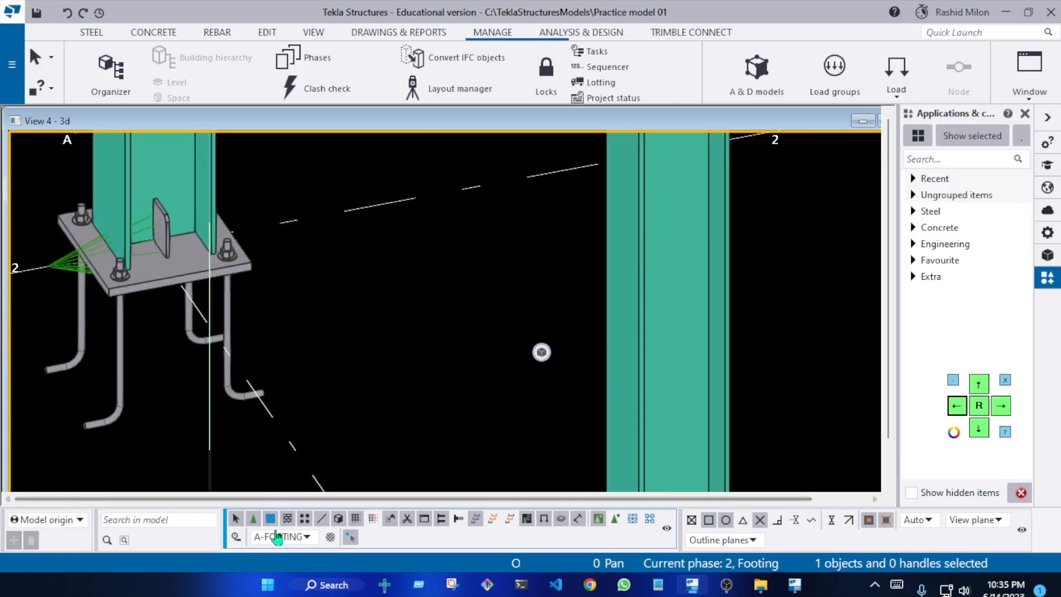
Set the selection filter to standard and redraw the 3D view
{"action": "left_click", "coordinate": [302, 542]}
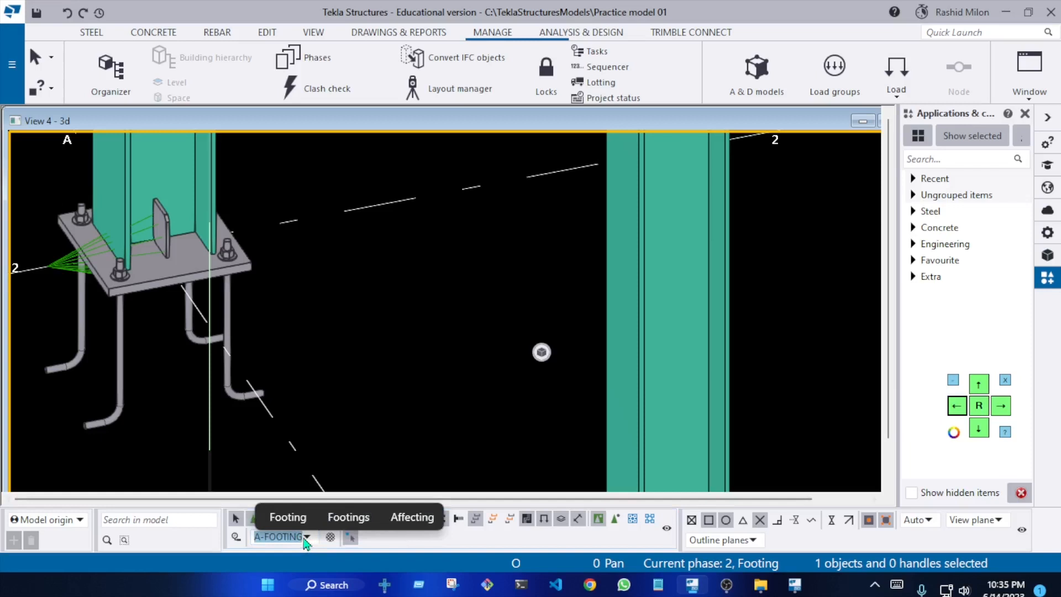
{"action": "left_click", "coordinate": [287, 516]}
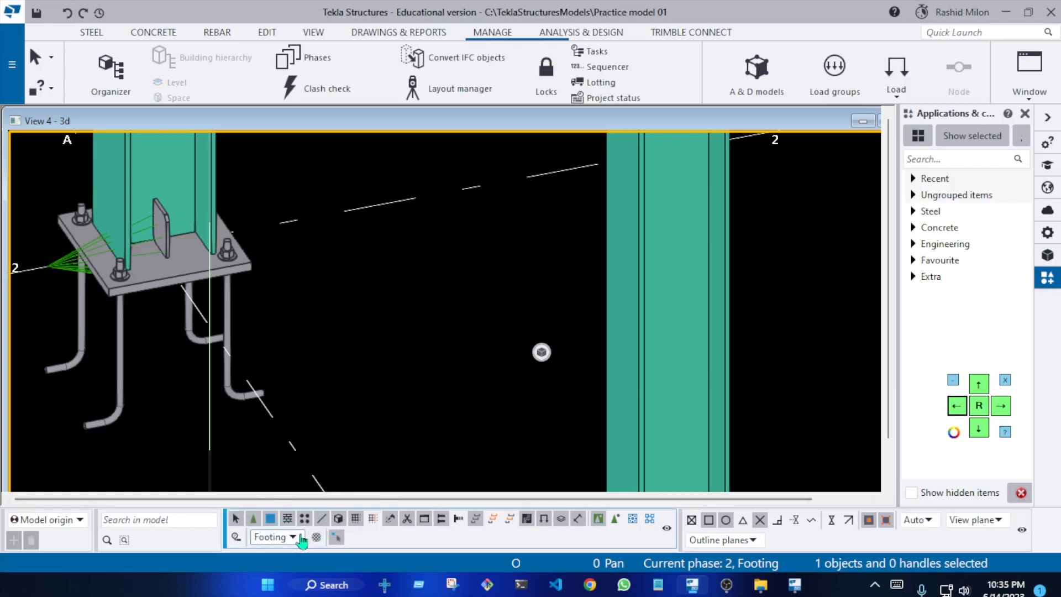
{"action": "left_click", "coordinate": [302, 537]}
{"action": "left_click", "coordinate": [331, 347]}
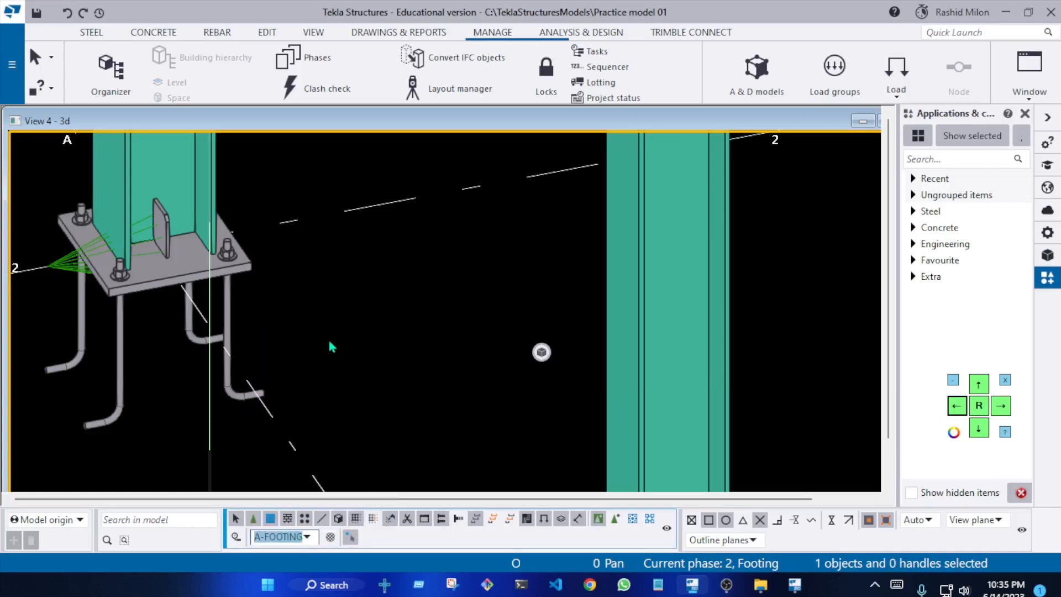
{"action": "right_click", "coordinate": [469, 277]}
{"action": "left_click", "coordinate": [528, 348]}
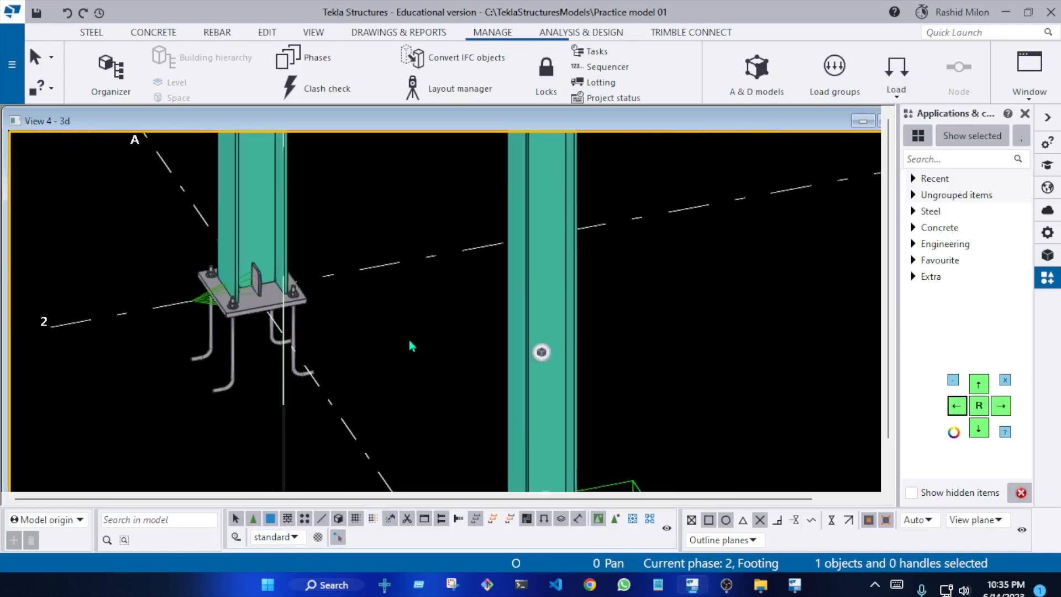
Open the U.S. Base plate (1047) properties from the column base at grid A-2, moving the dialog clear of the model
{"action": "scroll", "coordinate": [237, 320], "scroll_direction": "up", "scroll_amount": 5}
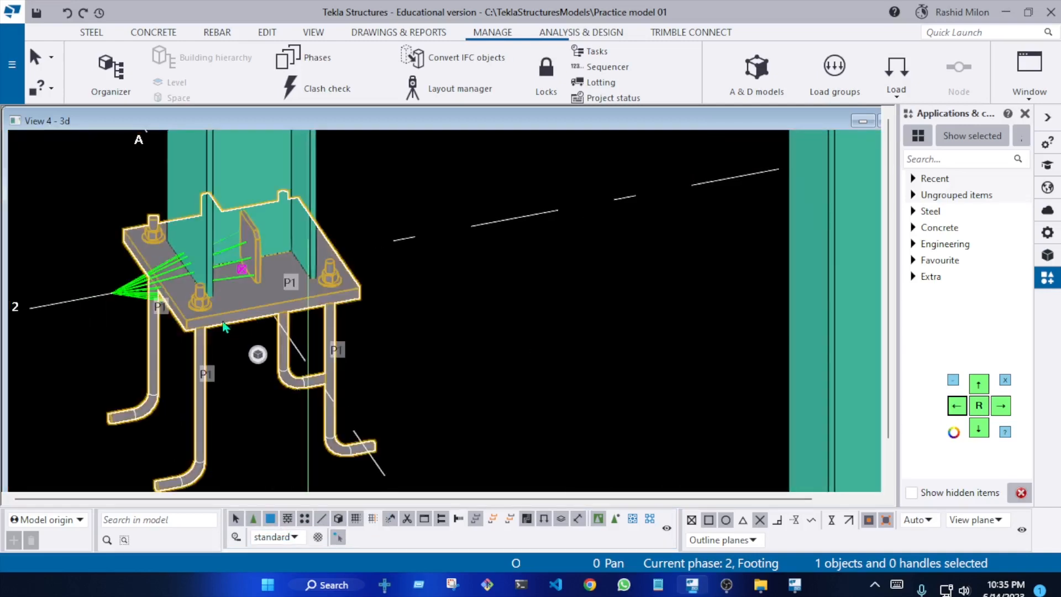
{"action": "double_click", "coordinate": [129, 305]}
{"action": "scroll", "coordinate": [101, 313], "scroll_direction": "down", "scroll_amount": 5}
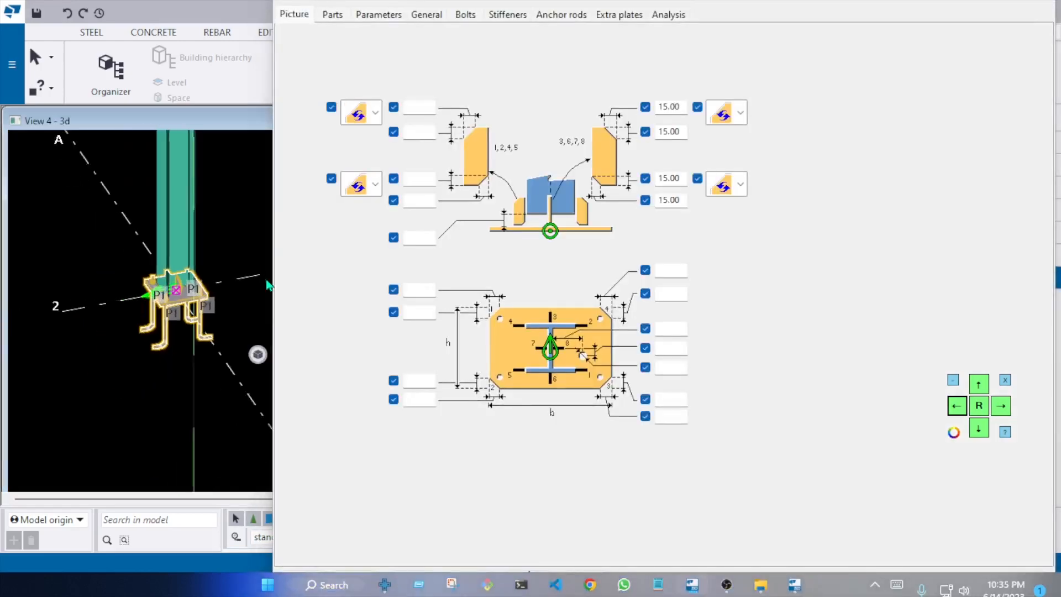
{"action": "left_click", "coordinate": [983, 433]}
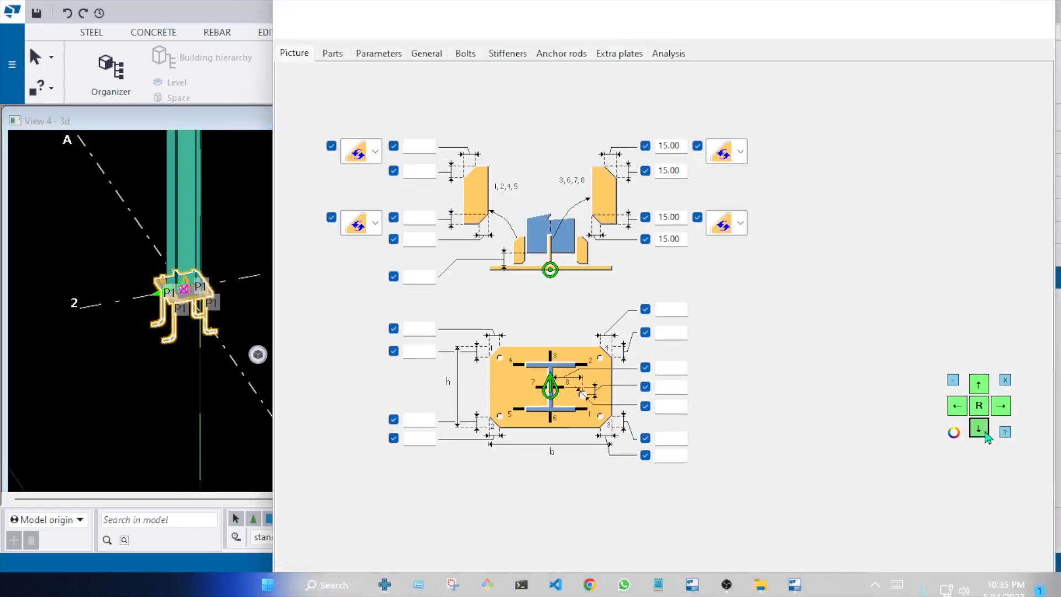
{"action": "left_click", "coordinate": [983, 432]}
{"action": "left_click", "coordinate": [984, 433]}
{"action": "left_click", "coordinate": [984, 433]}
{"action": "left_click", "coordinate": [984, 432]}
{"action": "left_click", "coordinate": [983, 433]}
{"action": "left_click_drag", "start_coordinate": [598, 173], "coordinate": [409, 394]}
{"action": "scroll", "coordinate": [403, 280], "scroll_direction": "down", "scroll_amount": 5}
Modify the base plate connection at grid B-2 with the properties taken from A-2, and redraw the view
{"action": "left_click", "coordinate": [509, 261]}
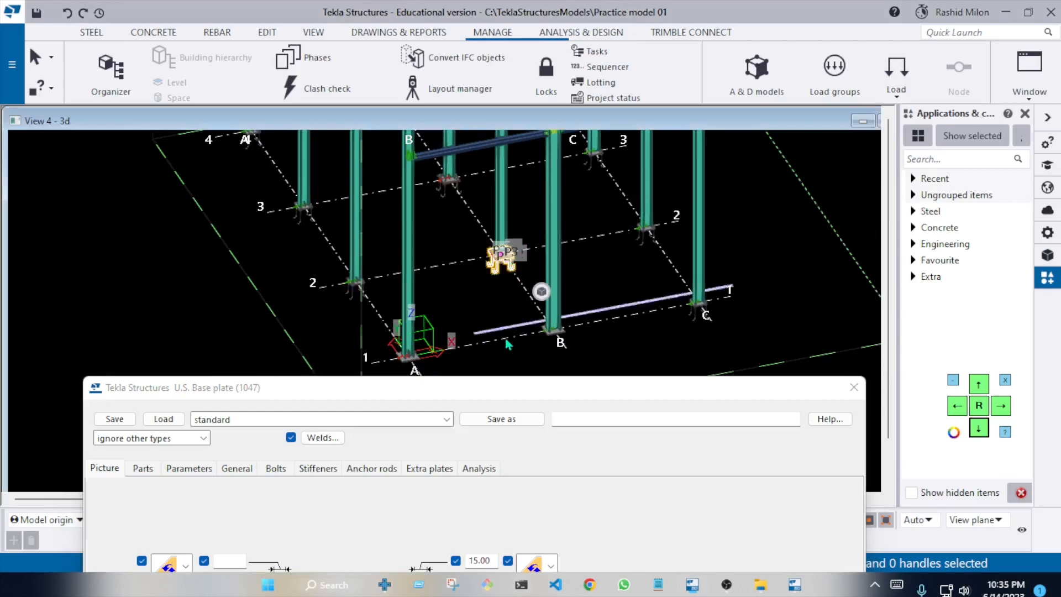
{"action": "left_click_drag", "start_coordinate": [512, 389], "coordinate": [654, 23]}
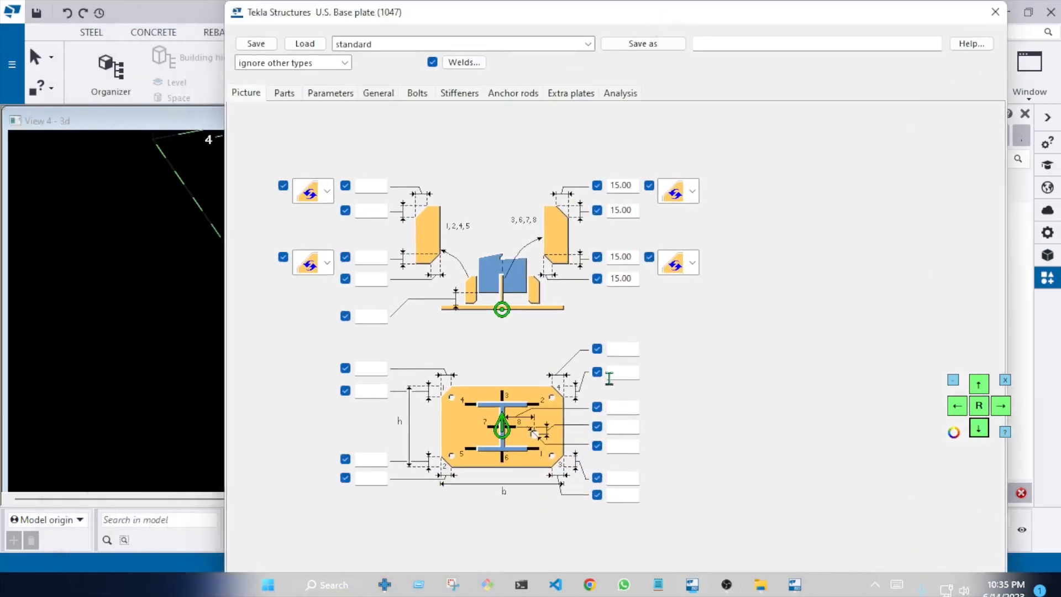
{"action": "left_click", "coordinate": [979, 387]}
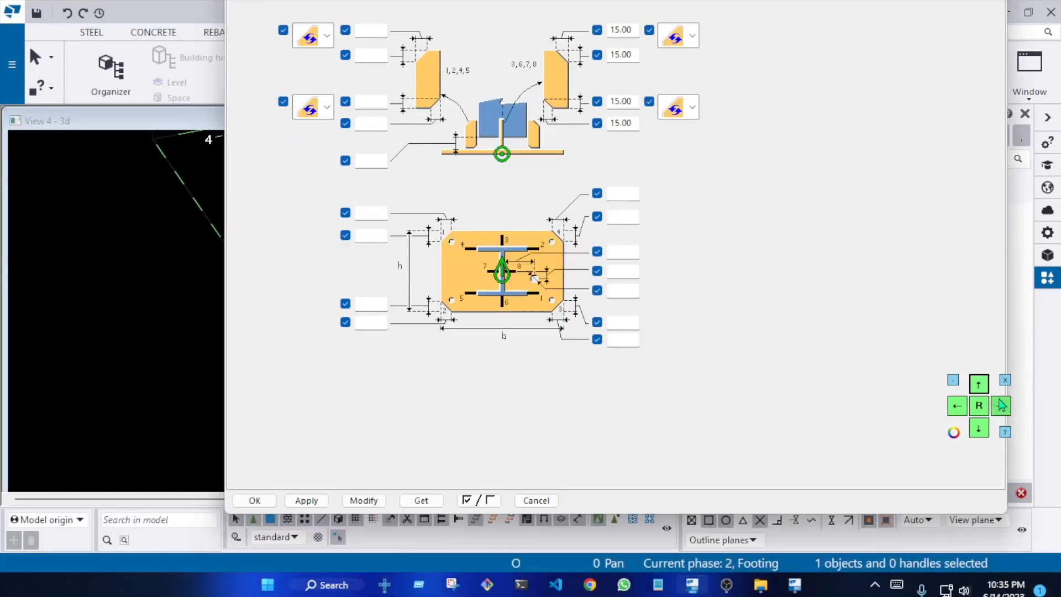
{"action": "left_click", "coordinate": [1000, 406]}
{"action": "left_click", "coordinate": [1001, 406]}
{"action": "scroll", "coordinate": [130, 291], "scroll_direction": "down", "scroll_amount": 3}
{"action": "middle_click_drag", "start_coordinate": [331, 274], "coordinate": [355, 228]}
{"action": "scroll", "coordinate": [221, 319], "scroll_direction": "up", "scroll_amount": 8}
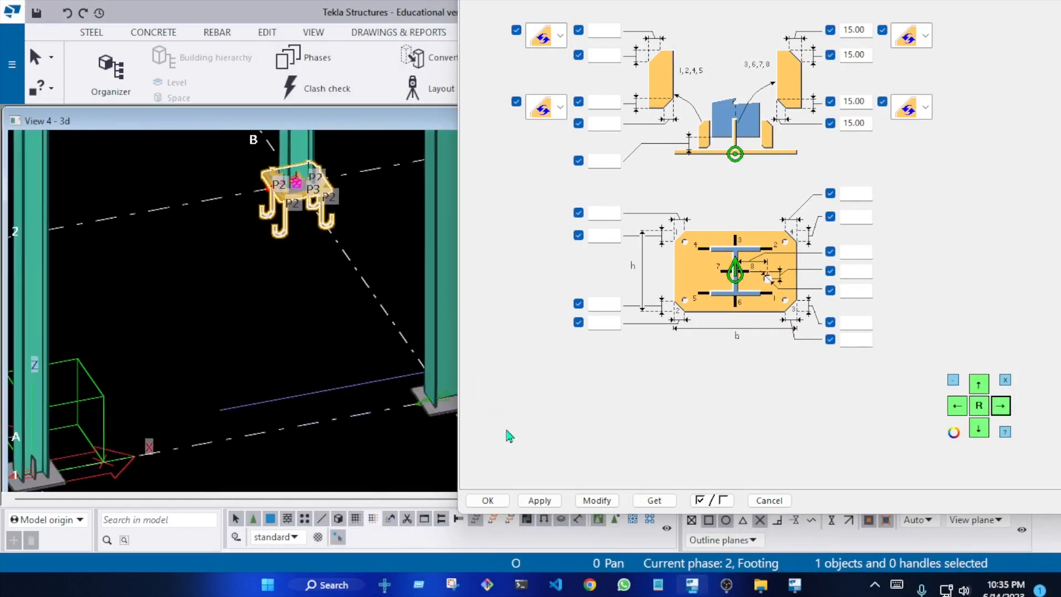
{"action": "left_click", "coordinate": [593, 500]}
{"action": "scroll", "coordinate": [288, 199], "scroll_direction": "up", "scroll_amount": 3}
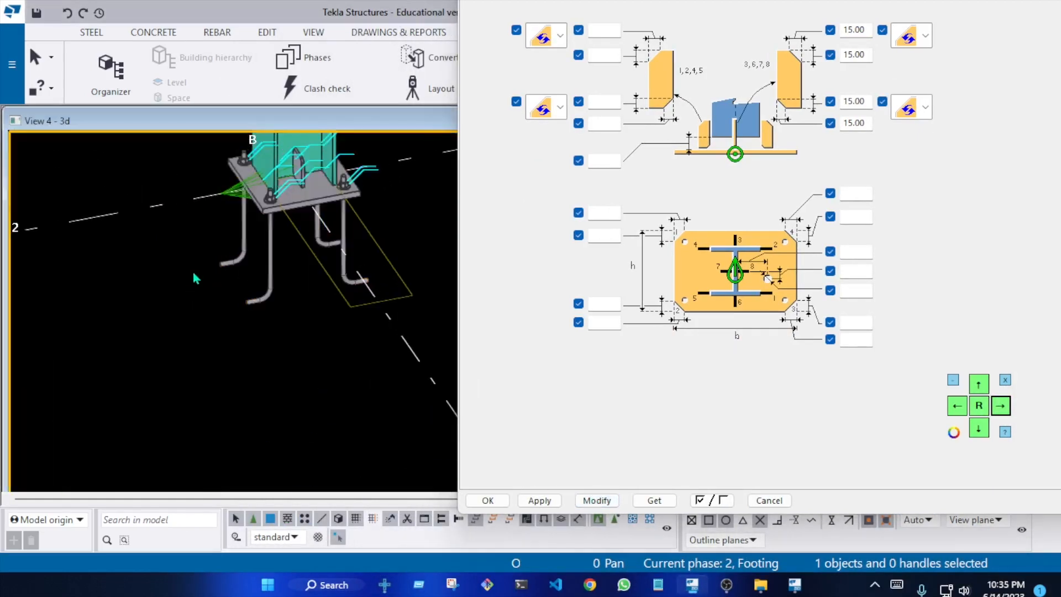
{"action": "right_click", "coordinate": [225, 279]}
{"action": "left_click", "coordinate": [221, 343]}
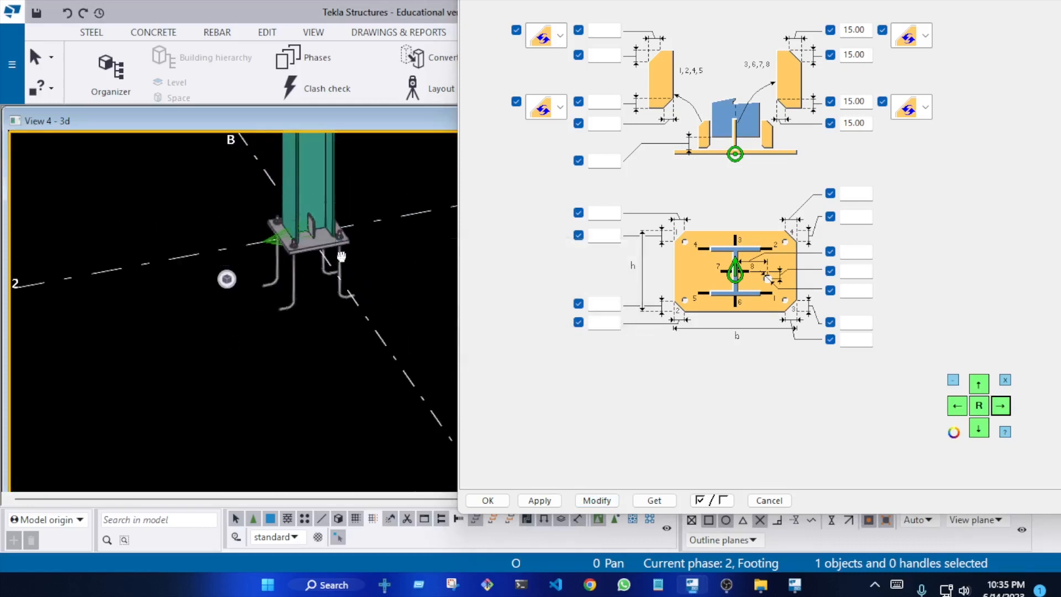
Apply the same base plate properties to the connection at grid B-3 and redraw the view
{"action": "scroll", "coordinate": [341, 255], "scroll_direction": "up", "scroll_amount": 5}
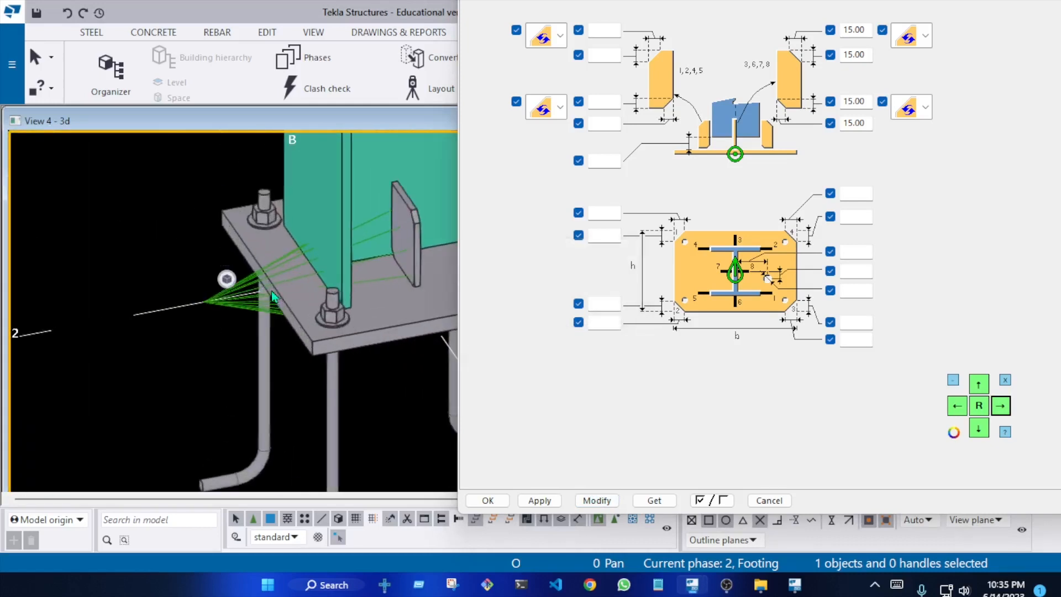
{"action": "scroll", "coordinate": [271, 297], "scroll_direction": "down", "scroll_amount": 2}
{"action": "scroll", "coordinate": [327, 321], "scroll_direction": "up", "scroll_amount": 4}
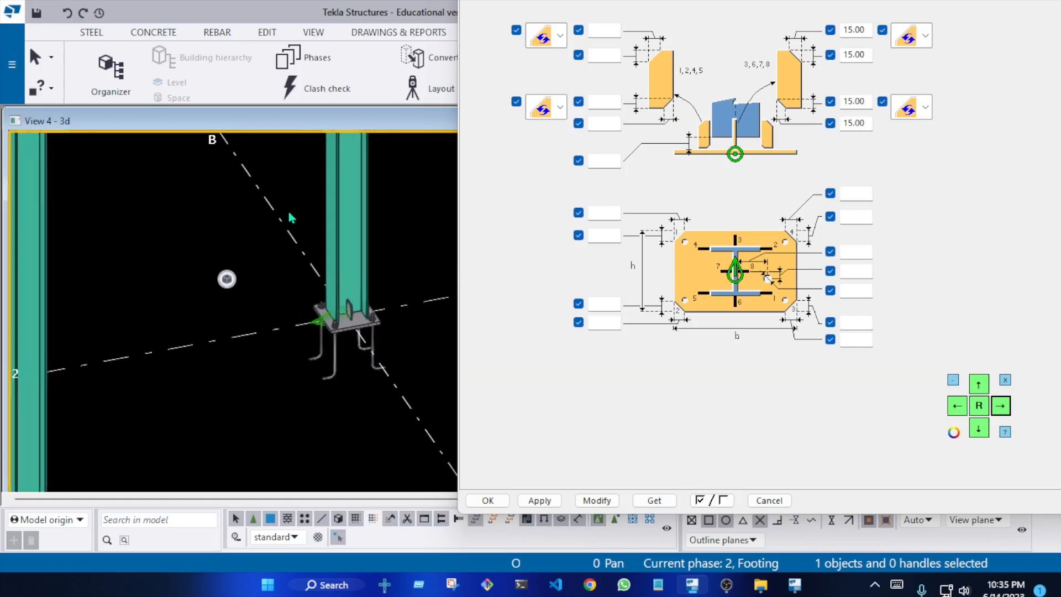
{"action": "scroll", "coordinate": [322, 301], "scroll_direction": "down", "scroll_amount": 2}
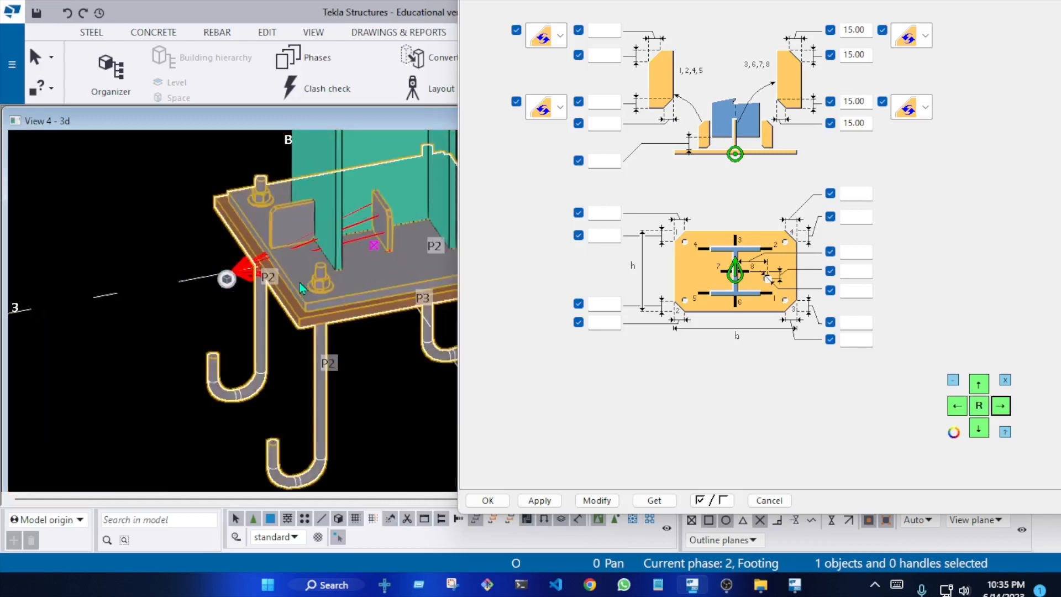
{"action": "left_click", "coordinate": [597, 500]}
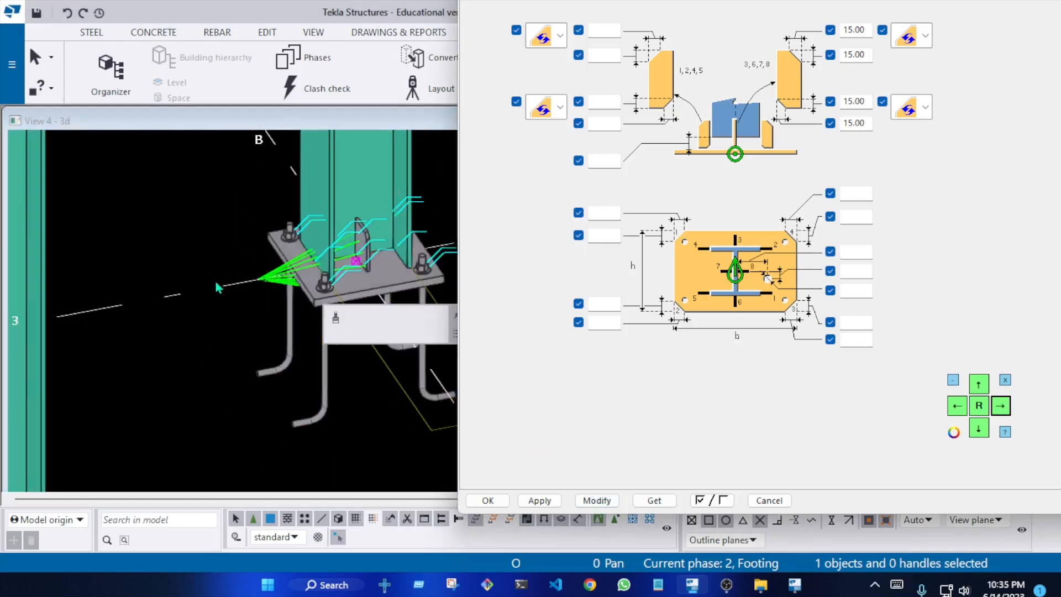
{"action": "scroll", "coordinate": [220, 286], "scroll_direction": "down", "scroll_amount": 2}
{"action": "right_click", "coordinate": [197, 232]}
{"action": "left_click", "coordinate": [268, 324]}
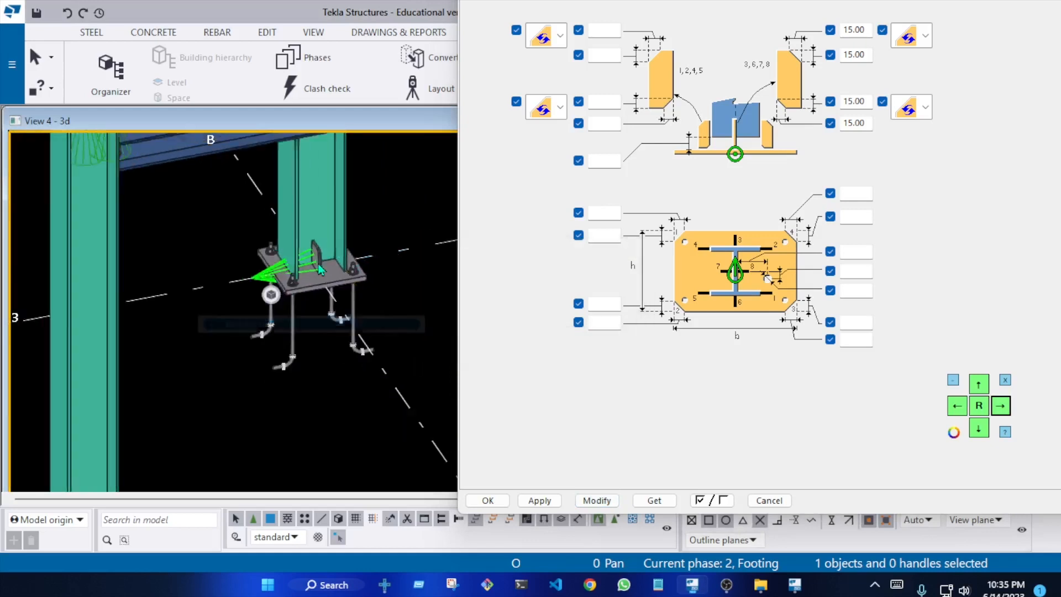
Examine the remaining column bases across gridlines A to C for base plates that differ from the others
{"action": "scroll", "coordinate": [318, 270], "scroll_direction": "down", "scroll_amount": 3}
{"action": "middle_click_drag", "start_coordinate": [147, 346], "coordinate": [370, 284]}
{"action": "scroll", "coordinate": [185, 273], "scroll_direction": "up", "scroll_amount": 2}
{"action": "scroll", "coordinate": [174, 275], "scroll_direction": "down", "scroll_amount": 3}
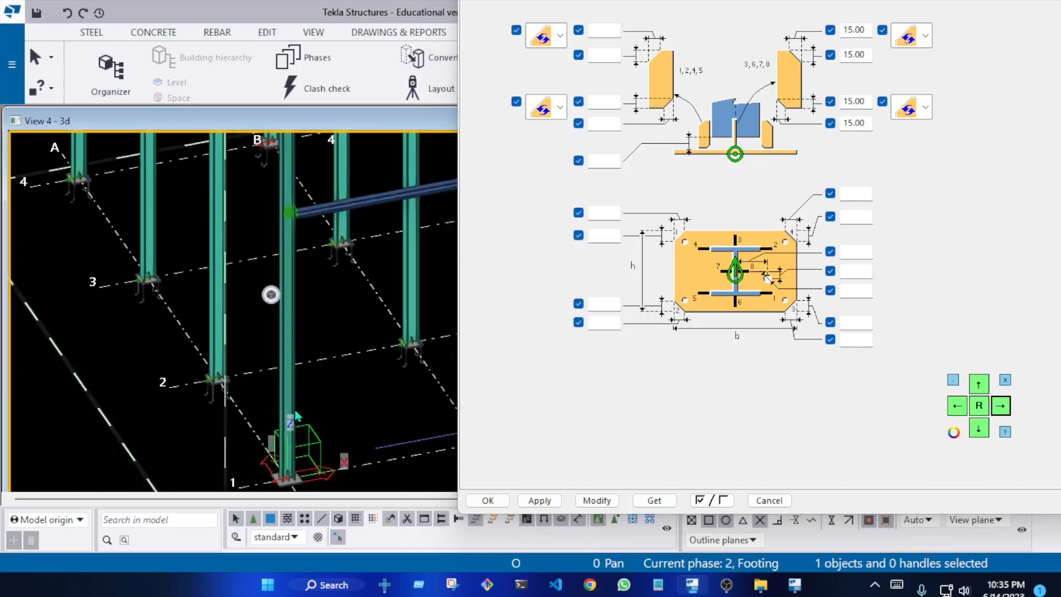
{"action": "middle_click_drag", "start_coordinate": [296, 416], "coordinate": [77, 364]}
{"action": "middle_click_drag", "start_coordinate": [294, 368], "coordinate": [133, 459]}
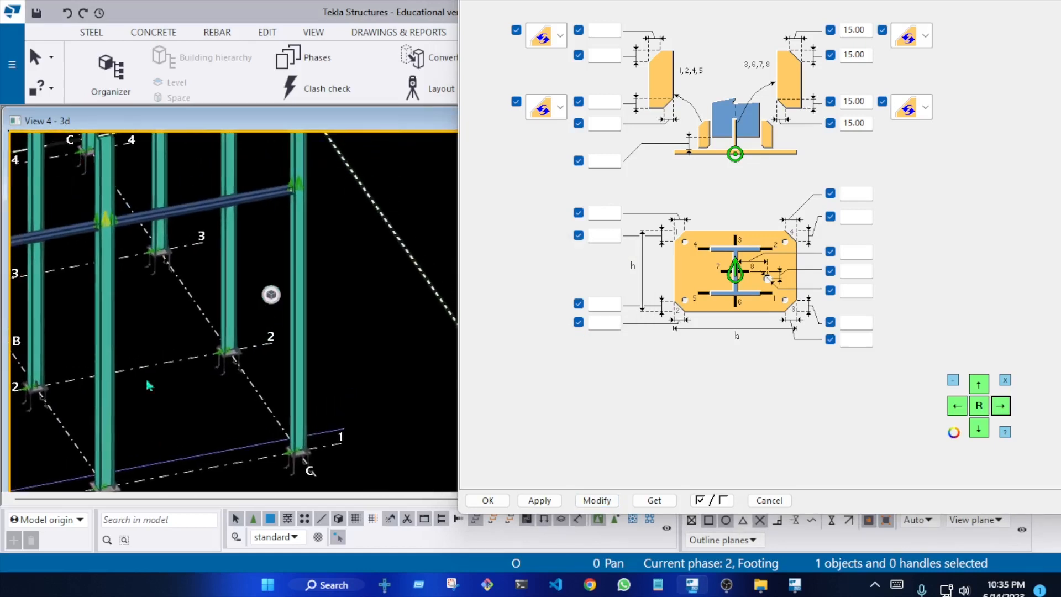
{"action": "scroll", "coordinate": [158, 250], "scroll_direction": "up", "scroll_amount": 3}
{"action": "scroll", "coordinate": [177, 254], "scroll_direction": "down", "scroll_amount": 3}
{"action": "middle_click_drag", "start_coordinate": [258, 335], "coordinate": [300, 429]}
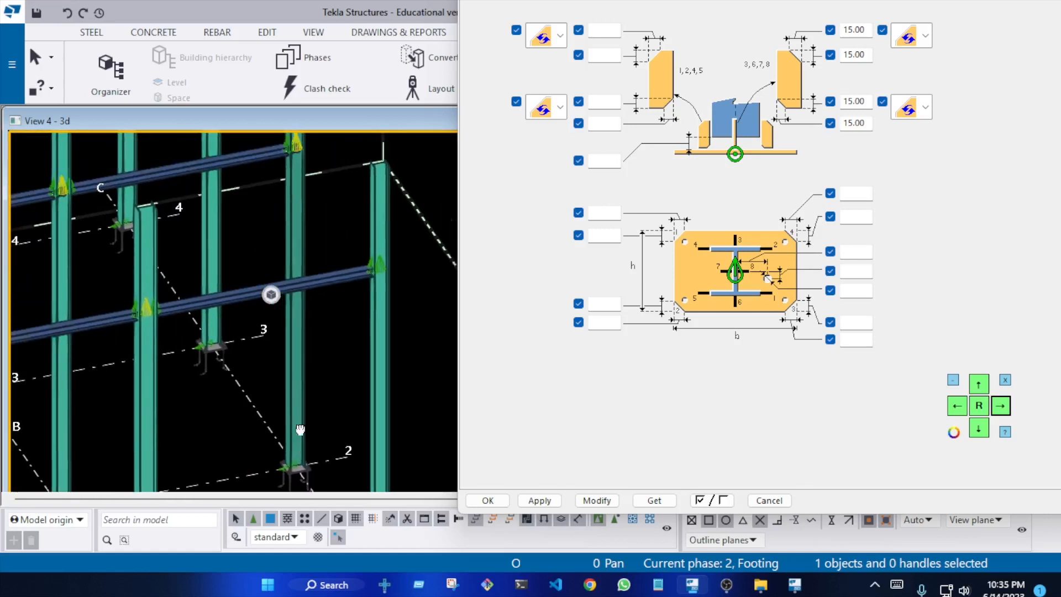
Examine the bolted beam-to-column connection on a gridline C column up close and redraw the view
{"action": "scroll", "coordinate": [300, 429], "scroll_direction": "down", "scroll_amount": 1}
{"action": "middle_click_drag", "start_coordinate": [248, 256], "coordinate": [309, 307]}
{"action": "scroll", "coordinate": [309, 307], "scroll_direction": "up", "scroll_amount": 1}
{"action": "scroll", "coordinate": [308, 307], "scroll_direction": "up", "scroll_amount": 6}
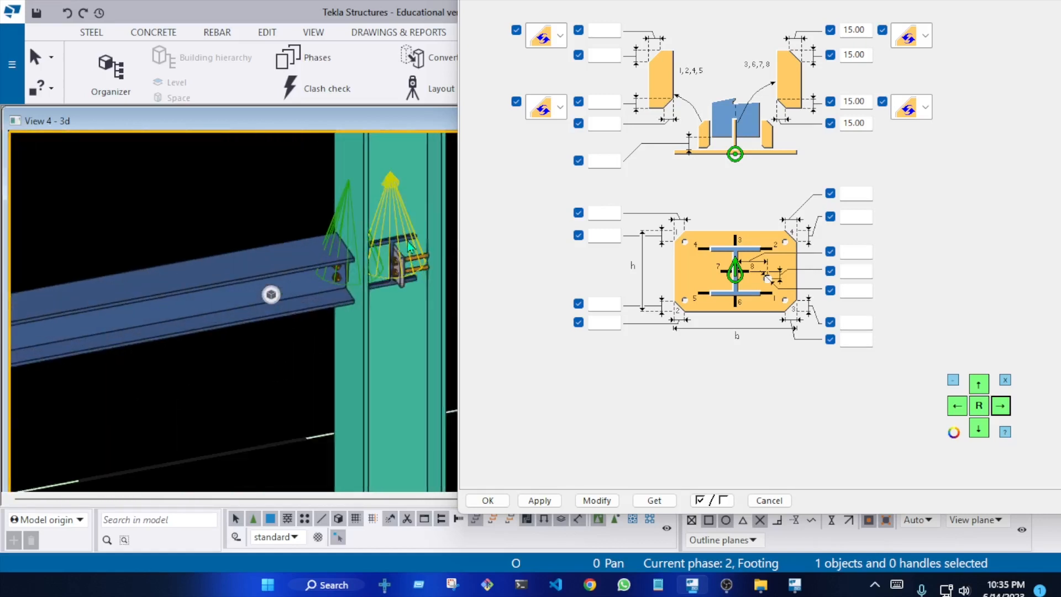
{"action": "right_click", "coordinate": [404, 198]}
{"action": "left_click", "coordinate": [459, 284]}
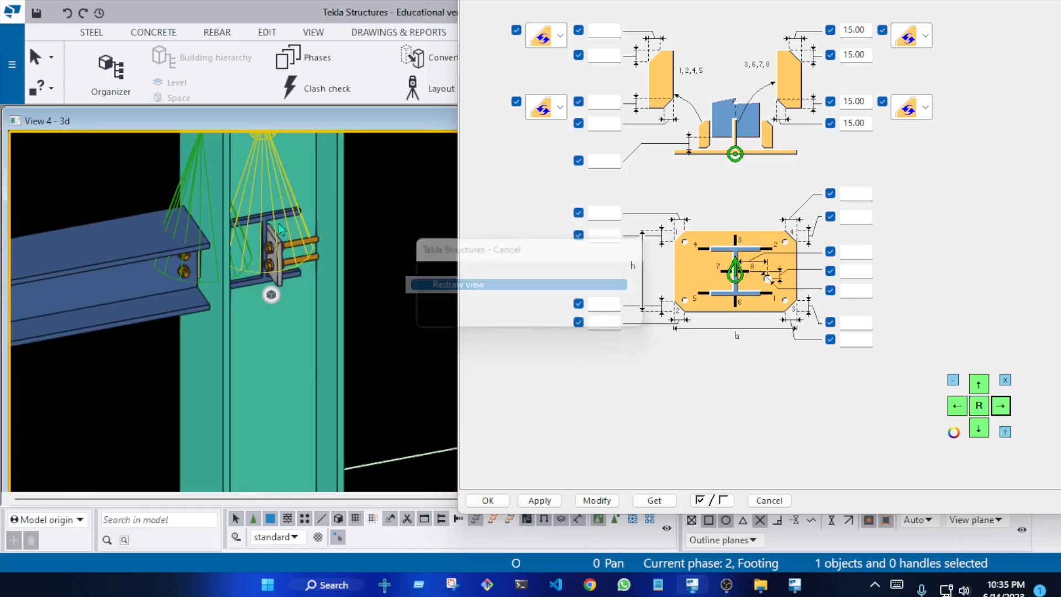
{"action": "scroll", "coordinate": [268, 226], "scroll_direction": "up", "scroll_amount": 2}
{"action": "scroll", "coordinate": [276, 253], "scroll_direction": "down", "scroll_amount": 9}
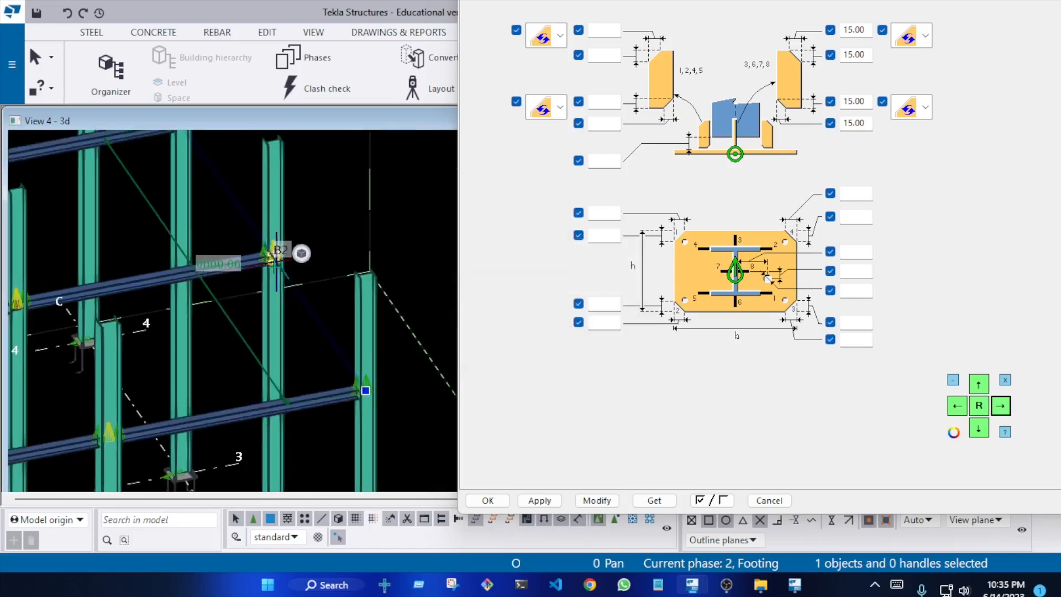
Inspect the selected beam joining the gridline C columns from another angle, checking its end connections
{"action": "middle_click_drag", "start_coordinate": [279, 254], "coordinate": [375, 260], "text": "ctrl"}
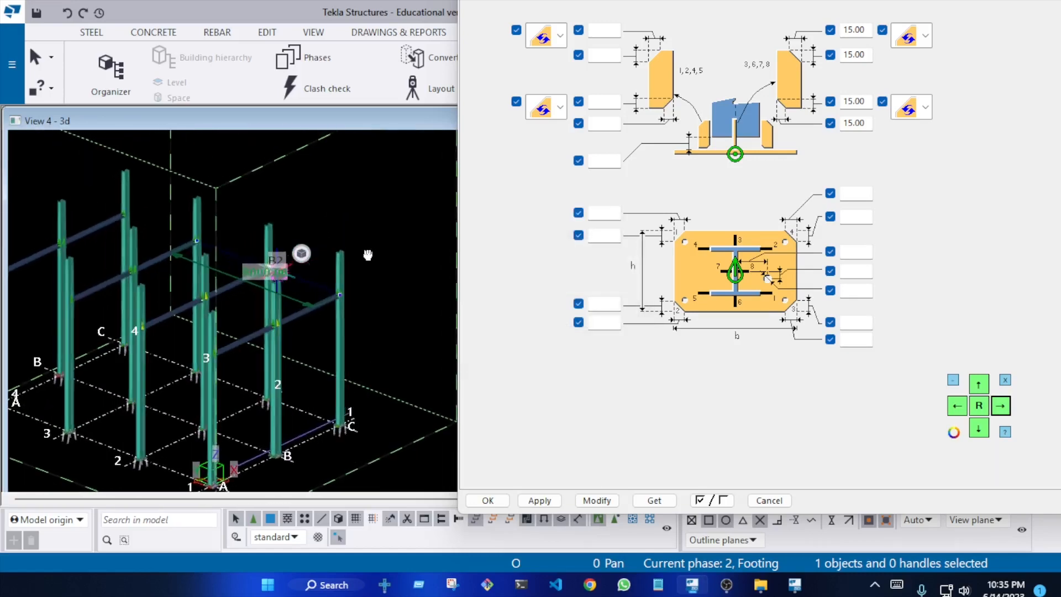
{"action": "scroll", "coordinate": [263, 221], "scroll_direction": "up", "scroll_amount": 7}
{"action": "middle_click_drag", "start_coordinate": [263, 202], "coordinate": [214, 176], "text": "ctrl"}
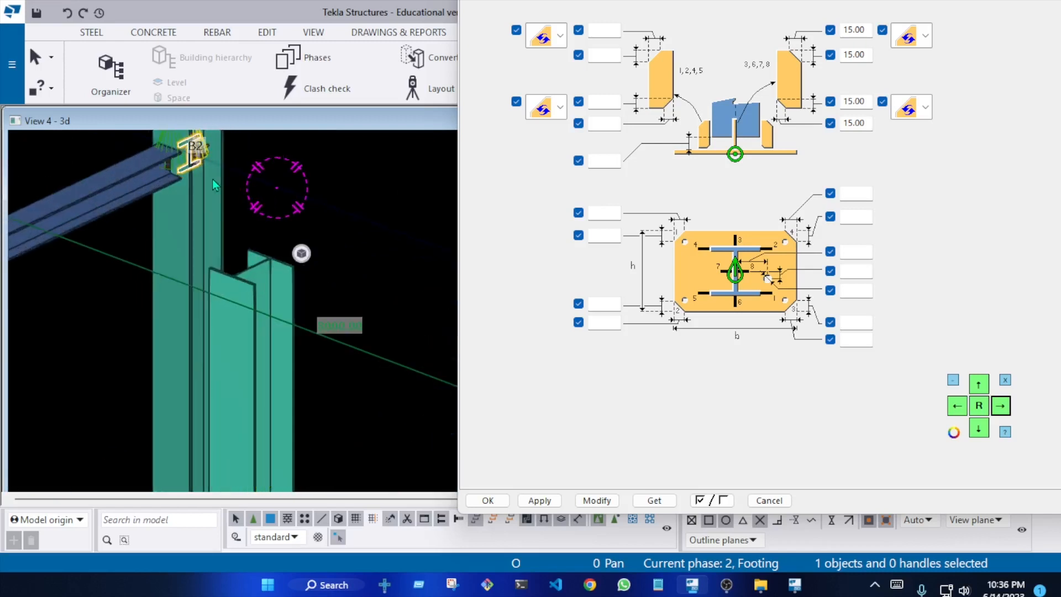
{"action": "left_click", "coordinate": [257, 217]}
{"action": "scroll", "coordinate": [273, 310], "scroll_direction": "down", "scroll_amount": 3}
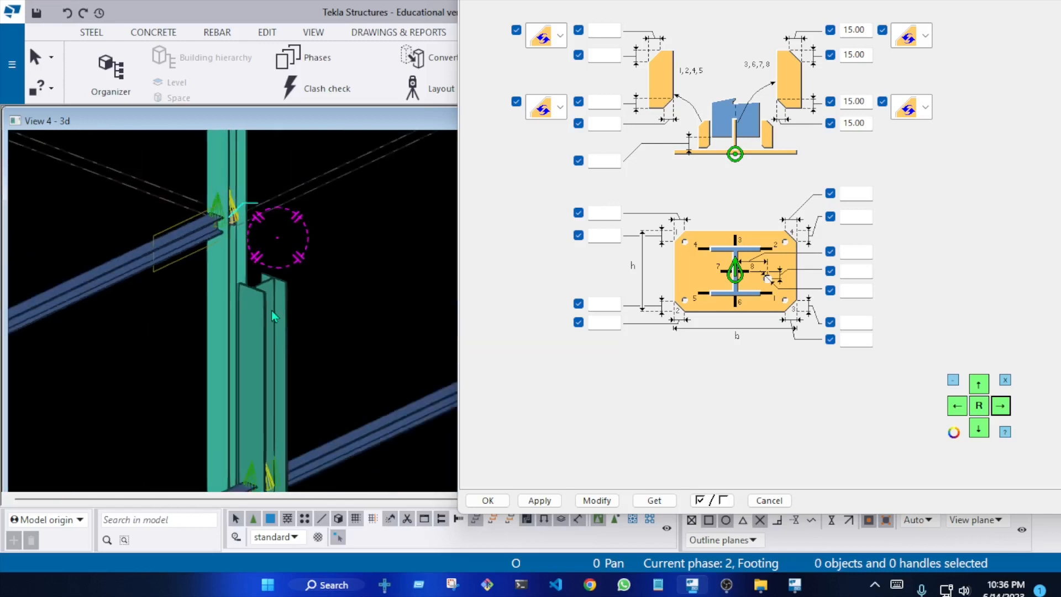
{"action": "scroll", "coordinate": [273, 312], "scroll_direction": "down", "scroll_amount": 4}
{"action": "middle_click_drag", "start_coordinate": [274, 339], "coordinate": [249, 336], "text": "ctrl"}
{"action": "scroll", "coordinate": [225, 227], "scroll_direction": "up", "scroll_amount": 4}
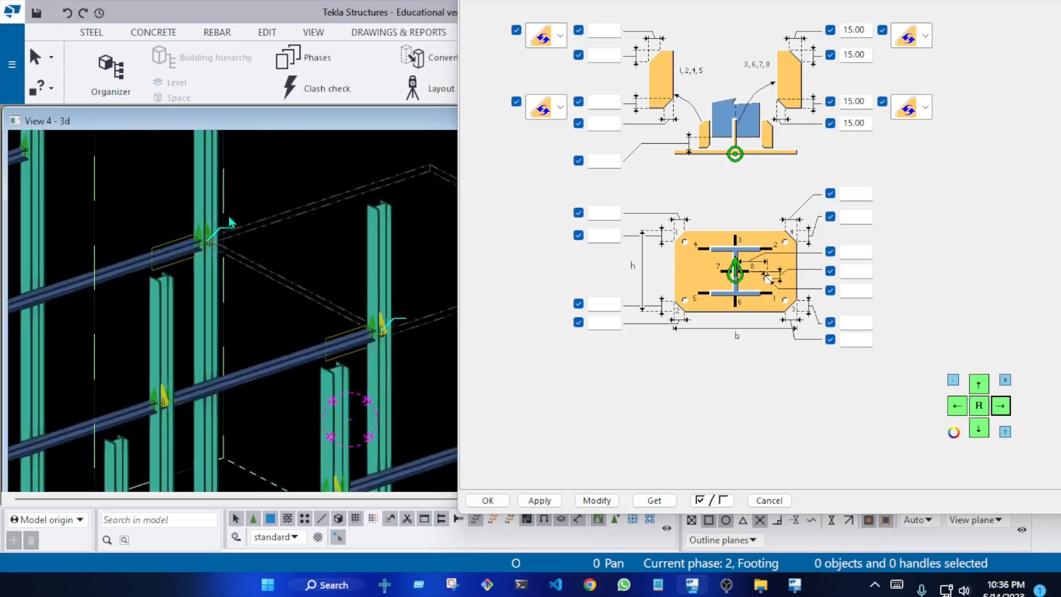
Examine the beam-to-column joints along gridline C and redraw the view
{"action": "scroll", "coordinate": [229, 220], "scroll_direction": "up", "scroll_amount": 5}
{"action": "middle_click_drag", "start_coordinate": [237, 295], "coordinate": [311, 288], "text": "ctrl"}
{"action": "scroll", "coordinate": [205, 304], "scroll_direction": "down", "scroll_amount": 2}
{"action": "scroll", "coordinate": [205, 305], "scroll_direction": "down", "scroll_amount": 5}
{"action": "scroll", "coordinate": [256, 299], "scroll_direction": "down", "scroll_amount": 2}
{"action": "scroll", "coordinate": [336, 228], "scroll_direction": "up", "scroll_amount": 3}
{"action": "scroll", "coordinate": [336, 224], "scroll_direction": "down", "scroll_amount": 6}
{"action": "right_click", "coordinate": [254, 170]}
{"action": "left_click", "coordinate": [320, 246]}
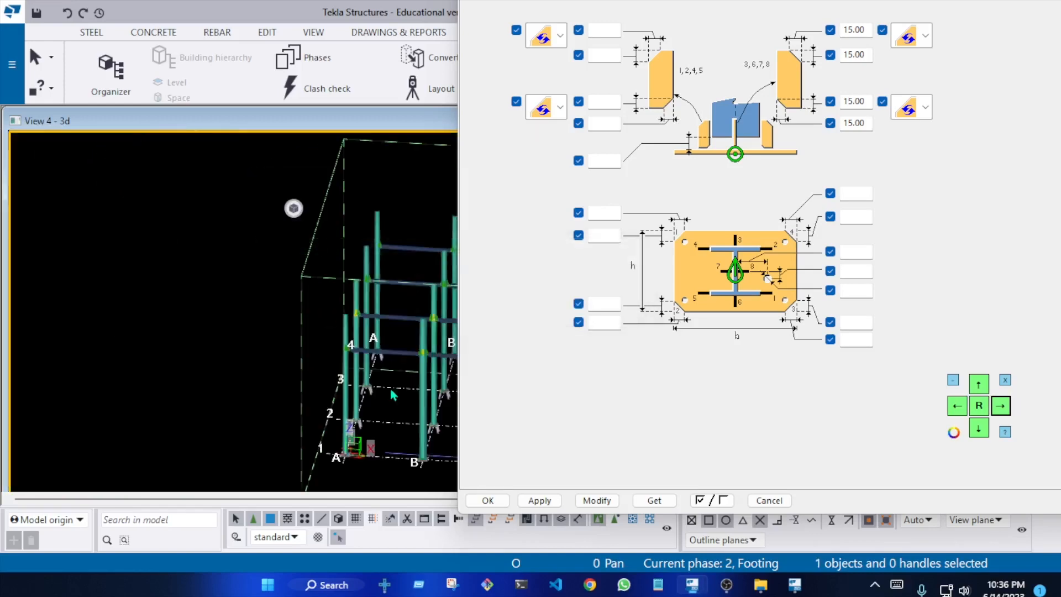
Examine the whole frame in 3D and in plan, checking the column positions on gridline C
{"action": "scroll", "coordinate": [392, 393], "scroll_direction": "up", "scroll_amount": 4}
{"action": "middle_click_drag", "start_coordinate": [340, 320], "coordinate": [93, 298]}
{"action": "scroll", "coordinate": [215, 334], "scroll_direction": "down", "scroll_amount": 3}
{"action": "scroll", "coordinate": [287, 267], "scroll_direction": "up", "scroll_amount": 3}
{"action": "middle_click_drag", "start_coordinate": [282, 266], "coordinate": [284, 289], "text": "ctrl"}
{"action": "scroll", "coordinate": [339, 354], "scroll_direction": "down", "scroll_amount": 3}
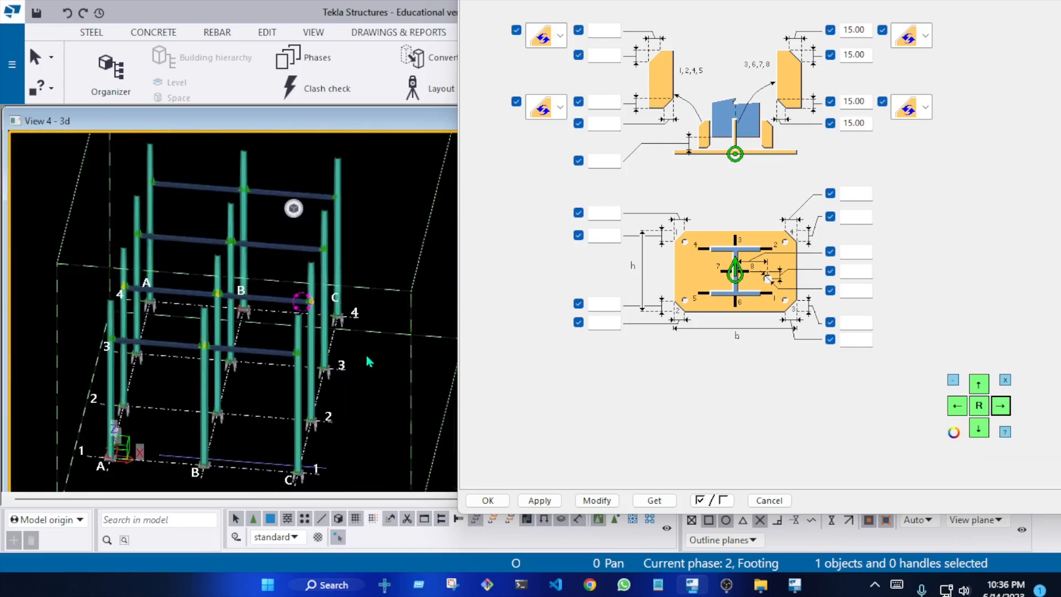
{"action": "key", "text": "ctrl+p"}
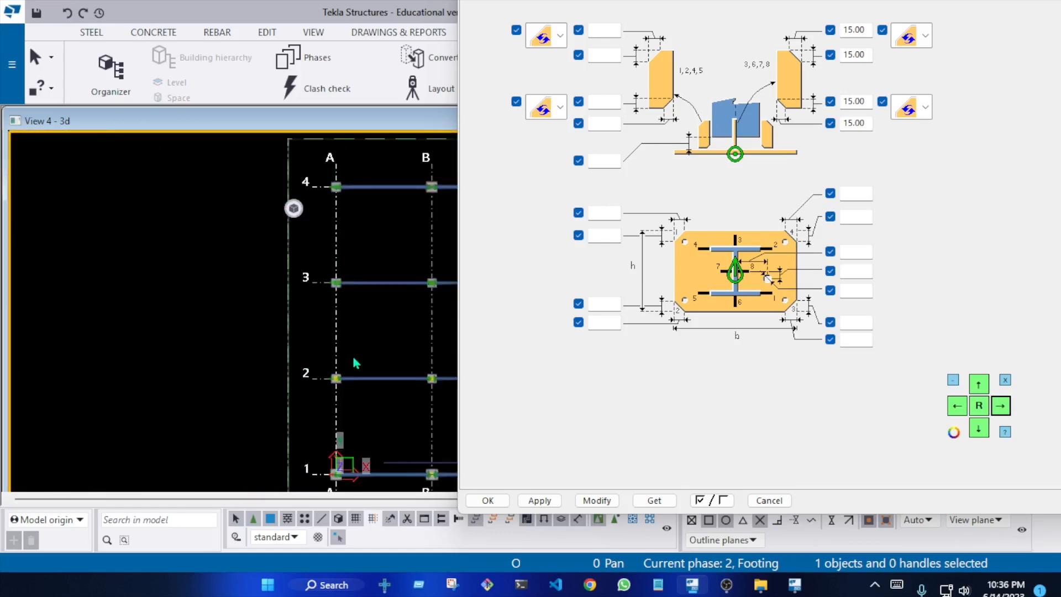
{"action": "scroll", "coordinate": [223, 300], "scroll_direction": "down", "scroll_amount": 3}
{"action": "scroll", "coordinate": [345, 312], "scroll_direction": "up", "scroll_amount": 5}
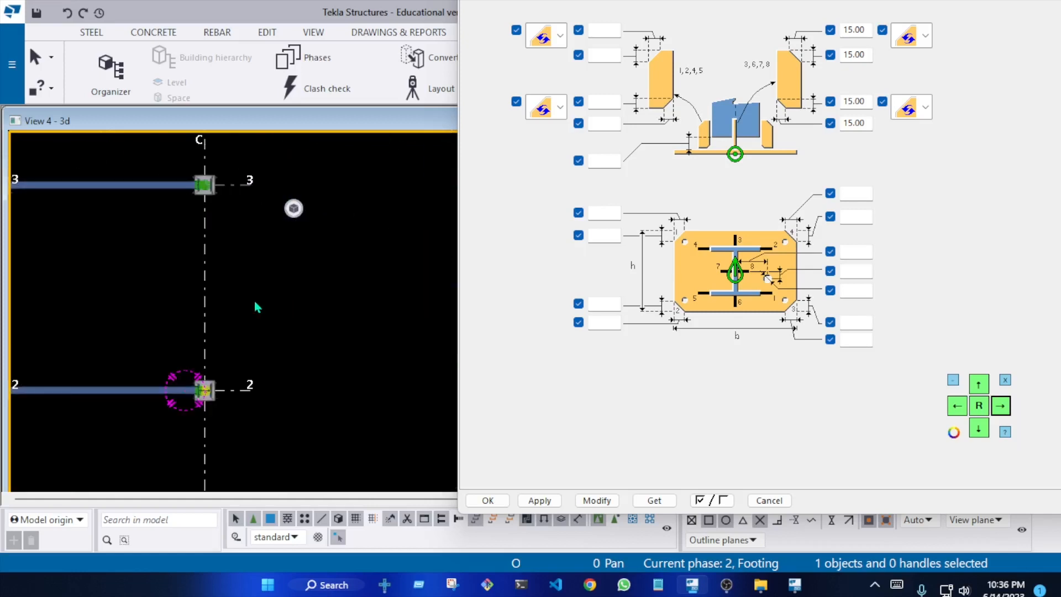
{"action": "scroll", "coordinate": [256, 306], "scroll_direction": "up", "scroll_amount": 2}
{"action": "scroll", "coordinate": [274, 298], "scroll_direction": "down", "scroll_amount": 2}
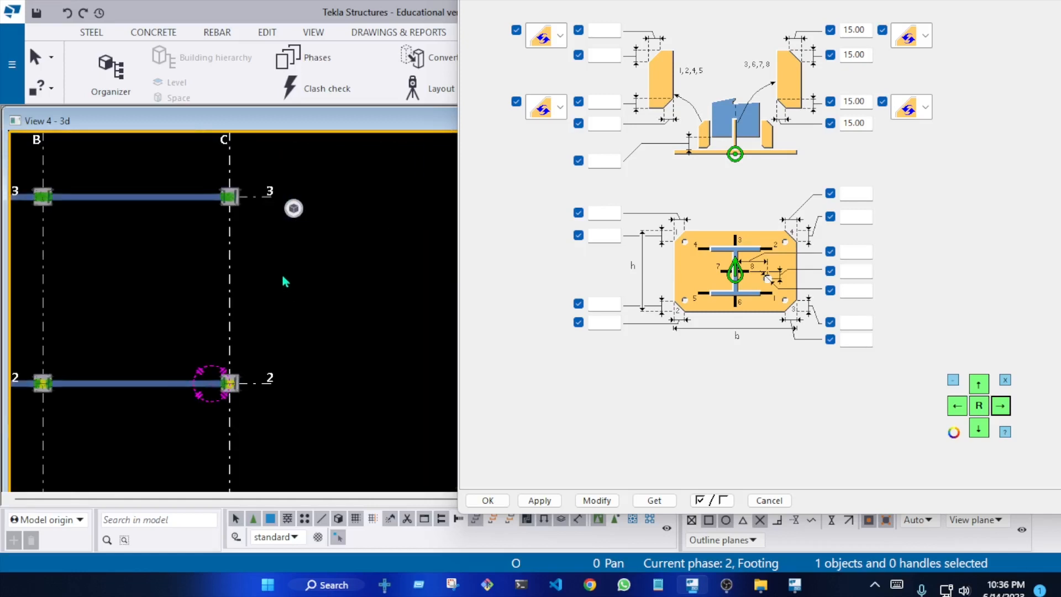
Set the 3D view's depth to 150000 up and 100000 down, and redraw the view
{"action": "double_click", "coordinate": [302, 246]}
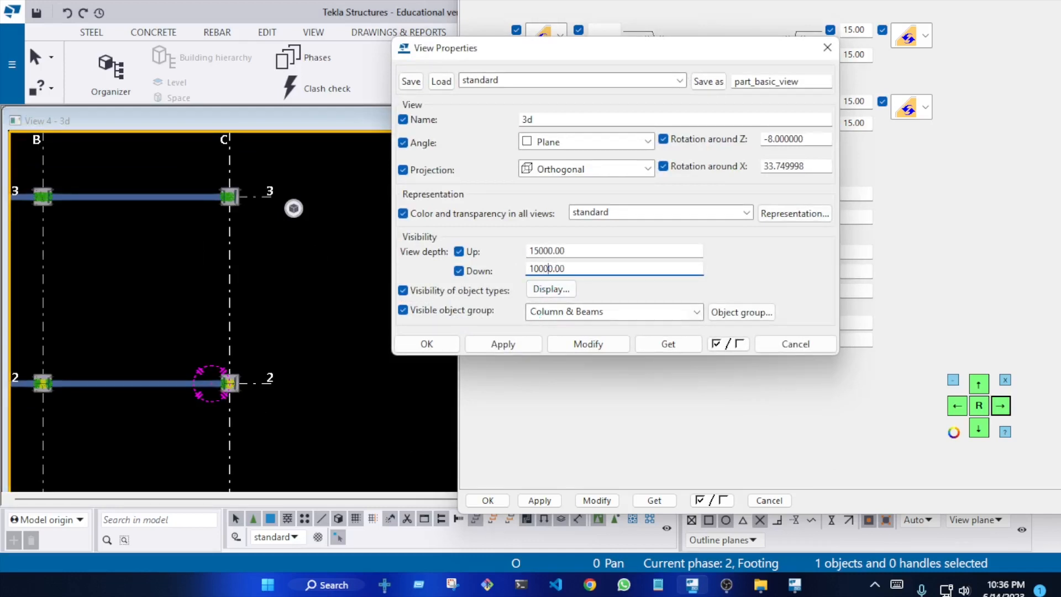
{"action": "left_click", "coordinate": [588, 345]}
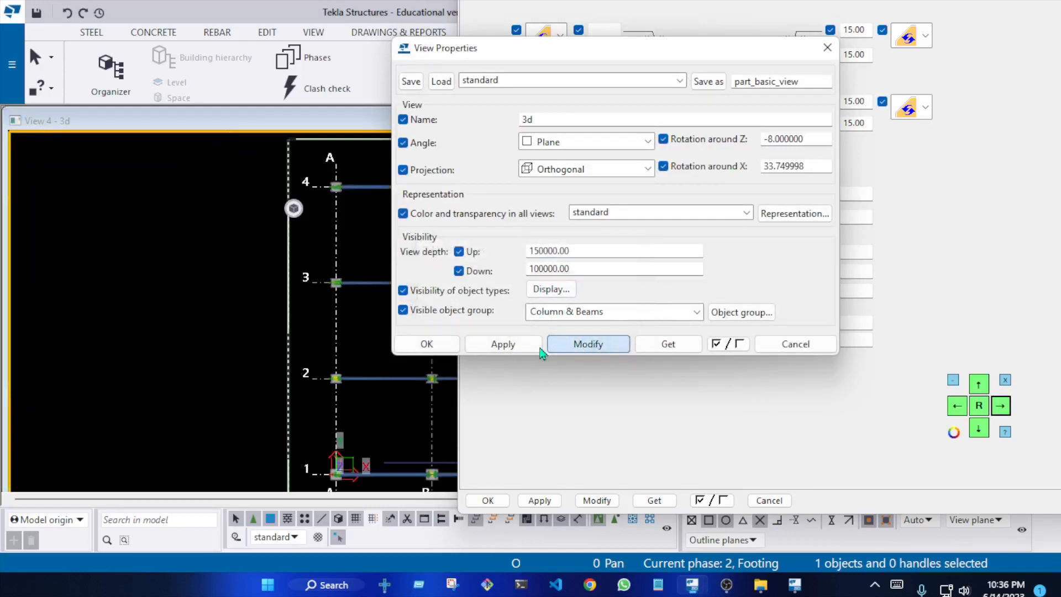
{"action": "left_click", "coordinate": [455, 348]}
{"action": "scroll", "coordinate": [241, 324], "scroll_direction": "down", "scroll_amount": 3}
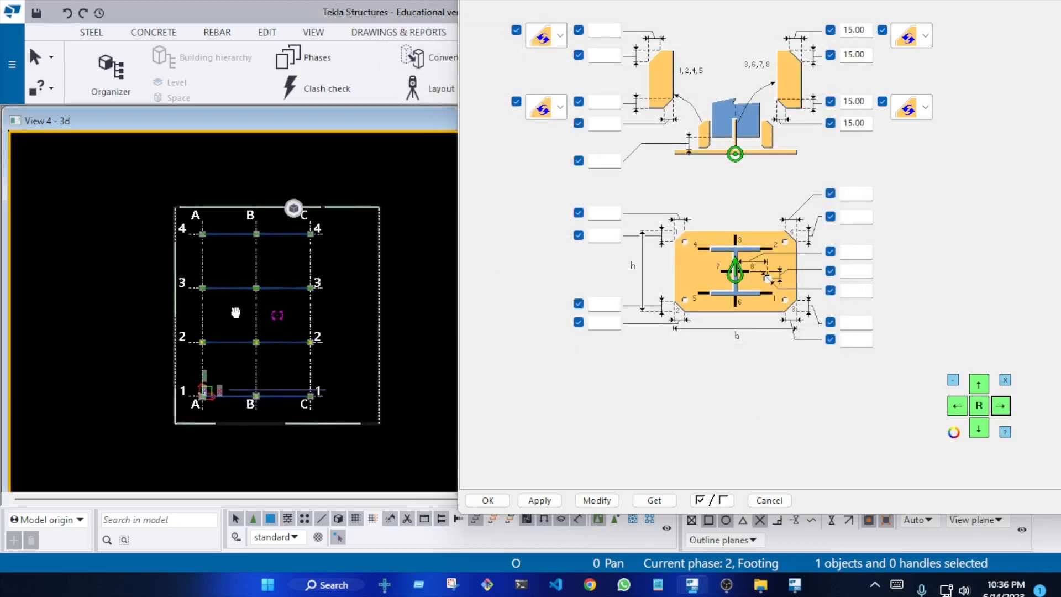
{"action": "right_click", "coordinate": [316, 251]}
{"action": "left_click", "coordinate": [372, 332]}
Check the full column grid in plan, then apply and close the base plate connection properties
{"action": "scroll", "coordinate": [362, 329], "scroll_direction": "up", "scroll_amount": 4}
{"action": "middle_click_drag", "start_coordinate": [175, 307], "coordinate": [71, 282]}
{"action": "scroll", "coordinate": [71, 281], "scroll_direction": "down", "scroll_amount": 1}
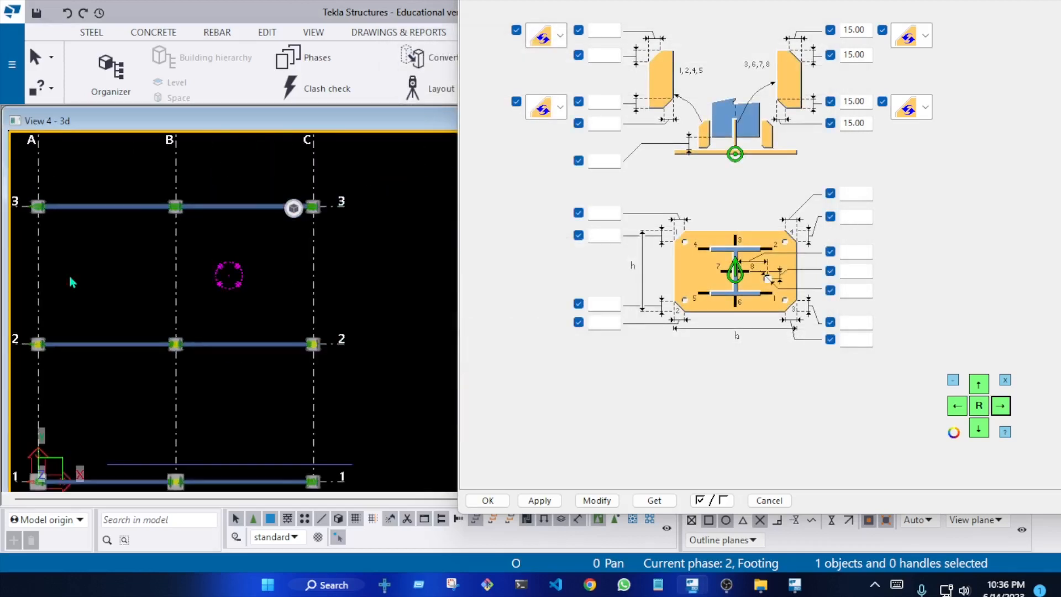
{"action": "middle_click_drag", "start_coordinate": [325, 332], "coordinate": [308, 360]}
{"action": "scroll", "coordinate": [308, 359], "scroll_direction": "down", "scroll_amount": 2}
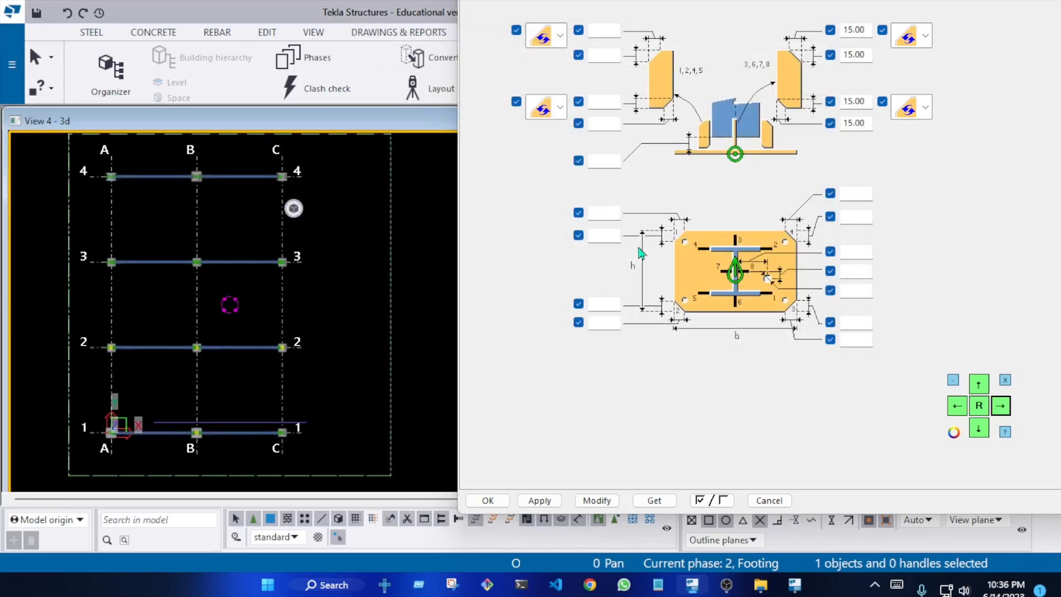
{"action": "left_click", "coordinate": [540, 501]}
{"action": "key", "text": "Escape"}
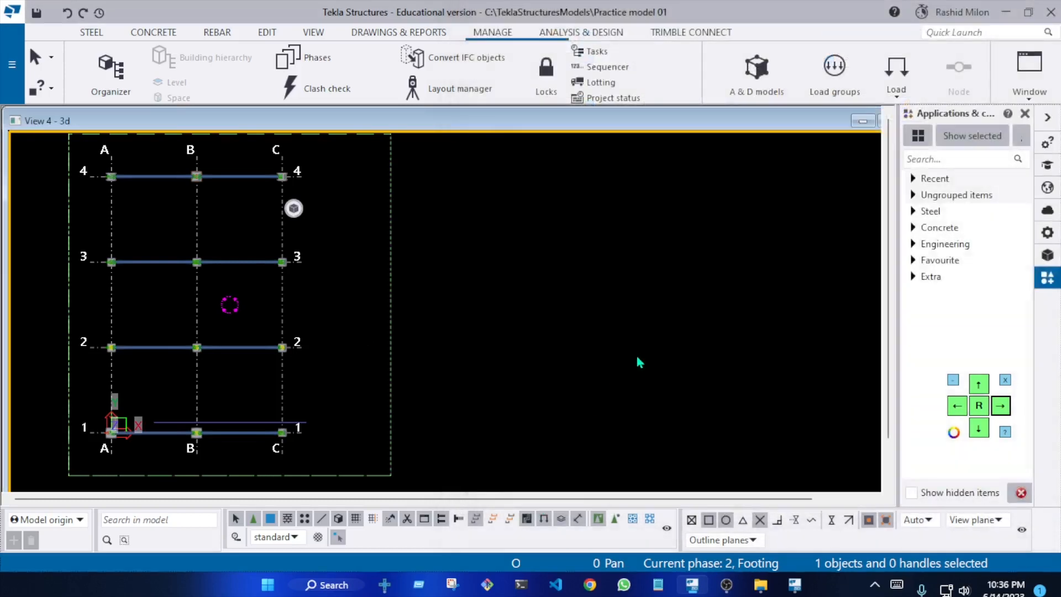
Delete the stray beam connection on the column at grid C-2
{"action": "scroll", "coordinate": [224, 338], "scroll_direction": "up", "scroll_amount": 9}
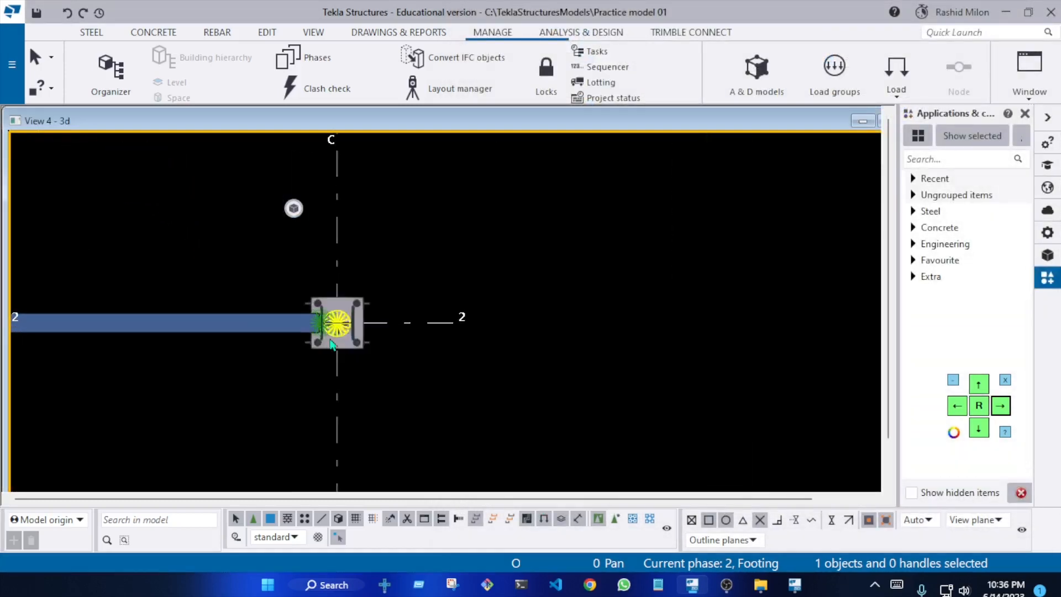
{"action": "middle_click_drag", "start_coordinate": [326, 329], "coordinate": [409, 260], "text": "ctrl"}
{"action": "scroll", "coordinate": [421, 303], "scroll_direction": "down", "scroll_amount": 6}
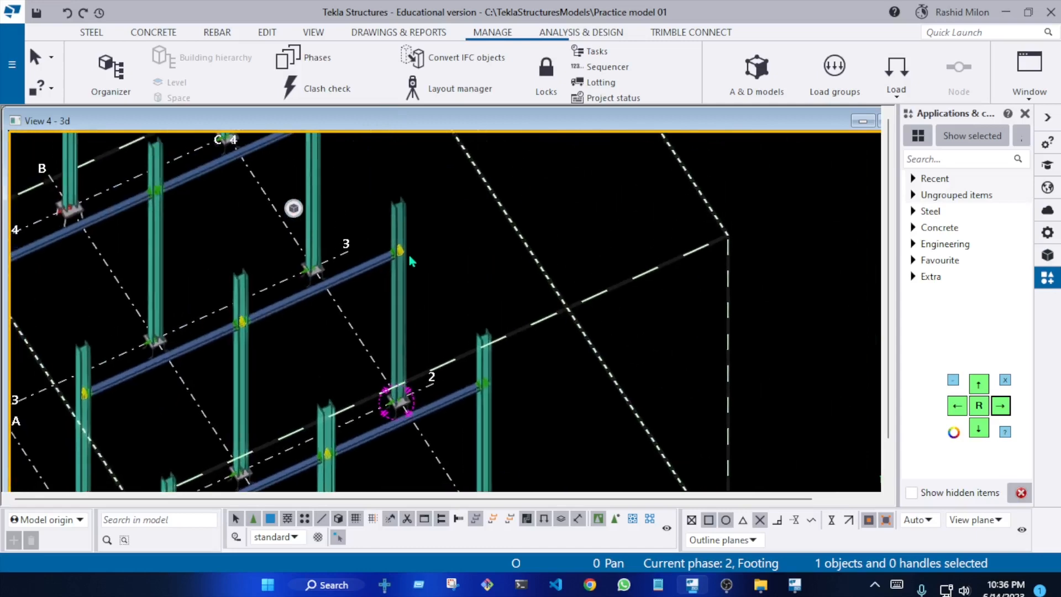
{"action": "scroll", "coordinate": [408, 260], "scroll_direction": "up", "scroll_amount": 6}
{"action": "scroll", "coordinate": [394, 270], "scroll_direction": "up", "scroll_amount": 5}
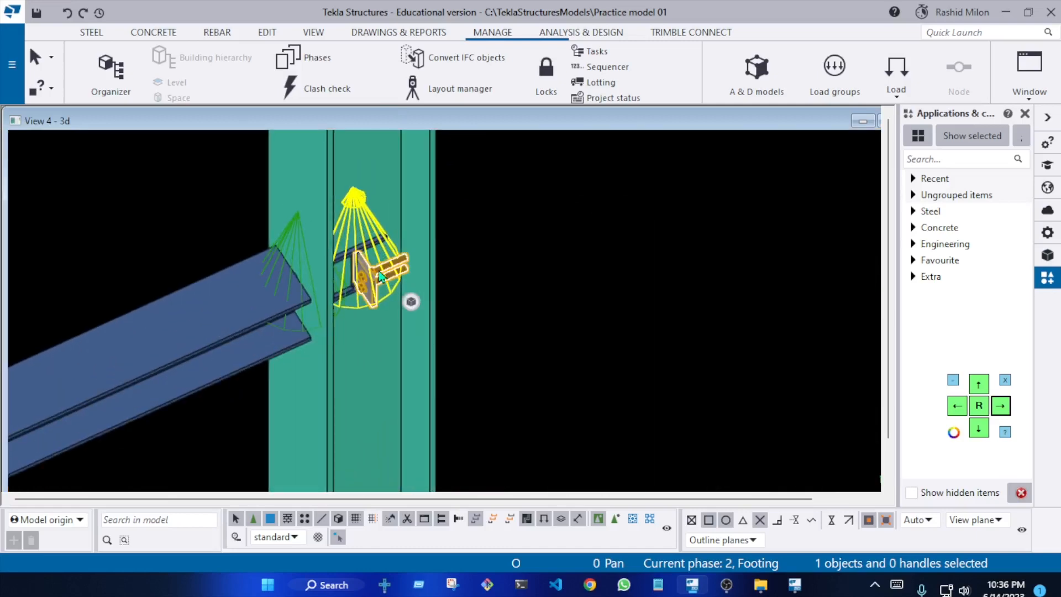
{"action": "key", "text": "Delete"}
Inspect the gridline C beam's end connections and set a rotation point for viewing the frame
{"action": "scroll", "coordinate": [400, 272], "scroll_direction": "down", "scroll_amount": 10}
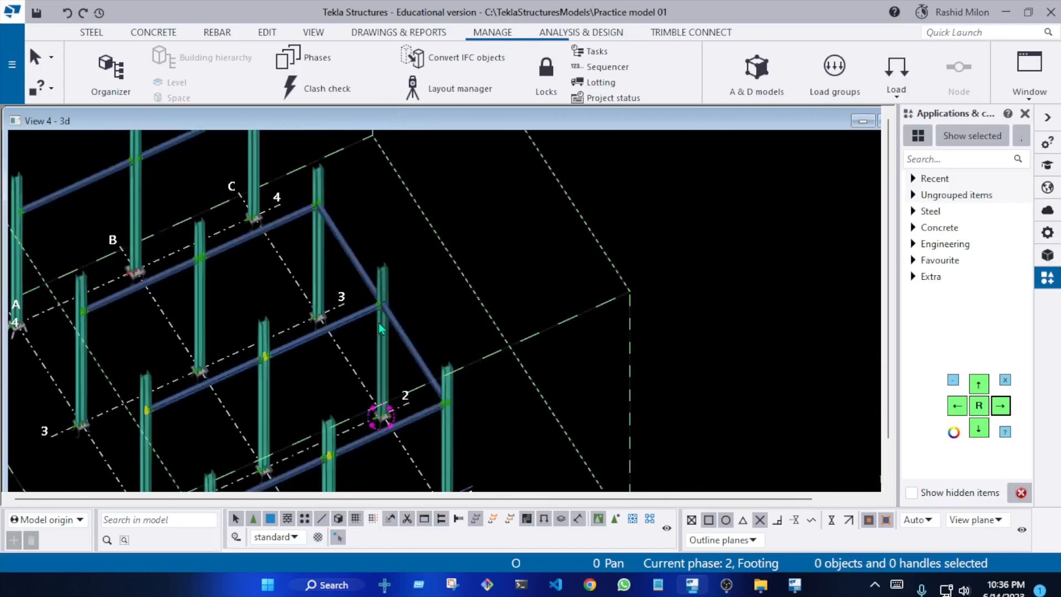
{"action": "scroll", "coordinate": [331, 279], "scroll_direction": "up", "scroll_amount": 4}
{"action": "scroll", "coordinate": [332, 279], "scroll_direction": "up", "scroll_amount": 8}
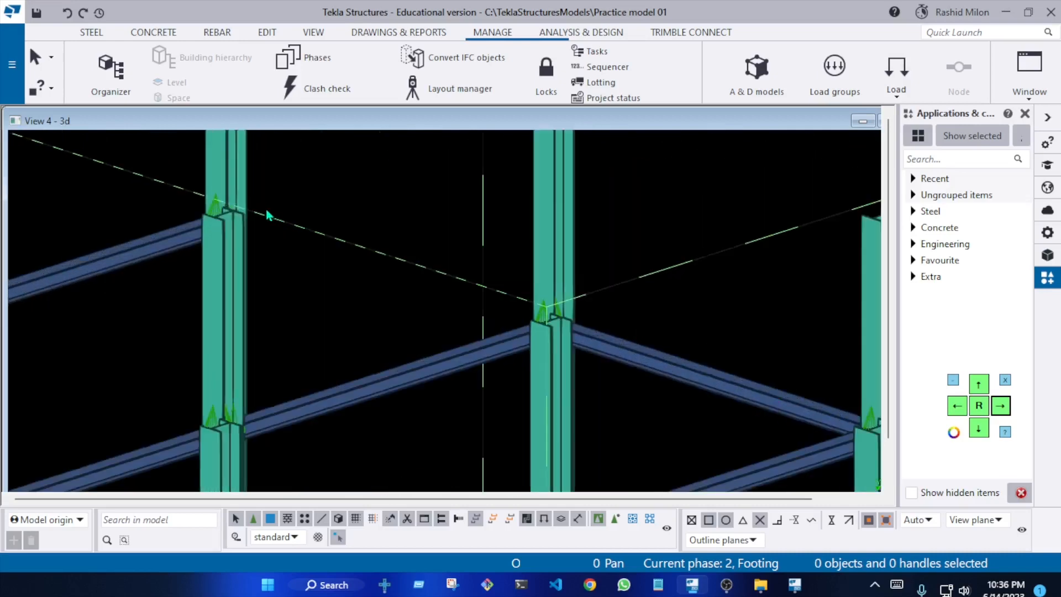
{"action": "scroll", "coordinate": [182, 273], "scroll_direction": "down", "scroll_amount": 6}
{"action": "scroll", "coordinate": [341, 254], "scroll_direction": "up", "scroll_amount": 8}
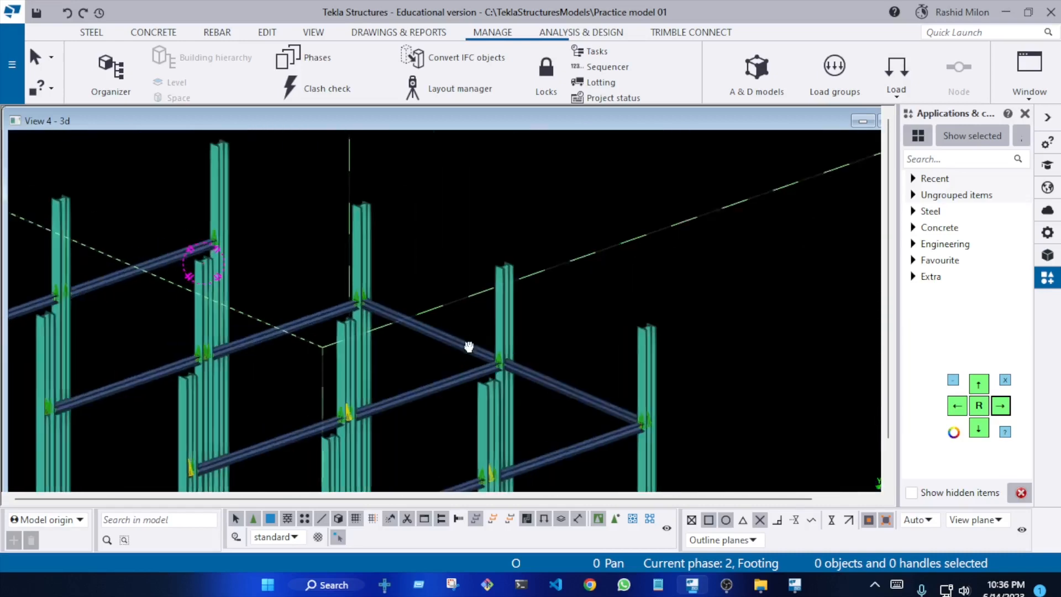
{"action": "left_click", "coordinate": [353, 247]}
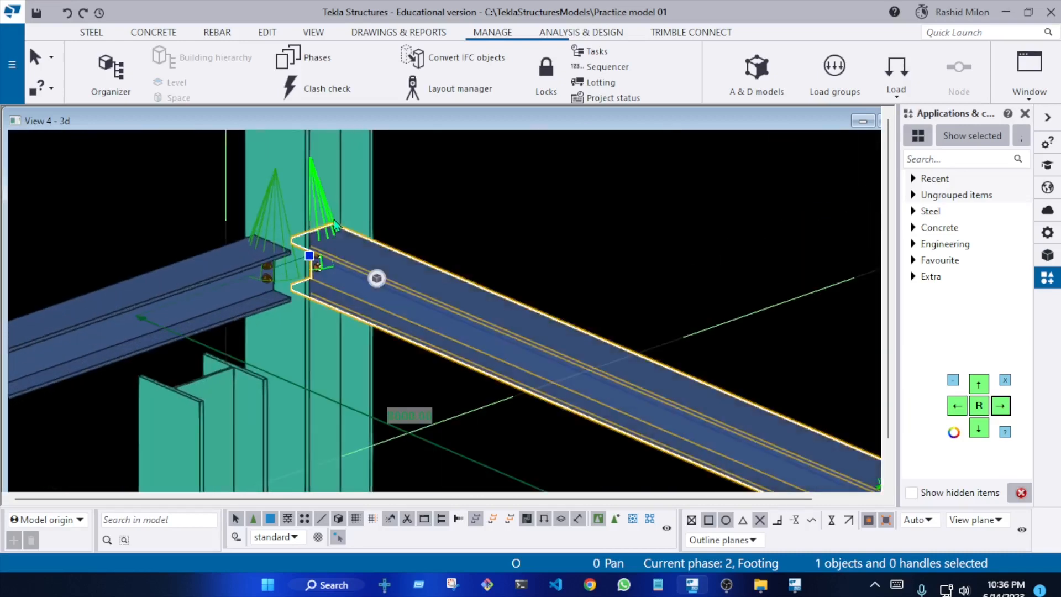
{"action": "scroll", "coordinate": [317, 275], "scroll_direction": "down", "scroll_amount": 5}
{"action": "scroll", "coordinate": [421, 360], "scroll_direction": "down", "scroll_amount": 2}
{"action": "middle_click_drag", "start_coordinate": [541, 371], "coordinate": [489, 264]}
{"action": "key", "text": "v"}
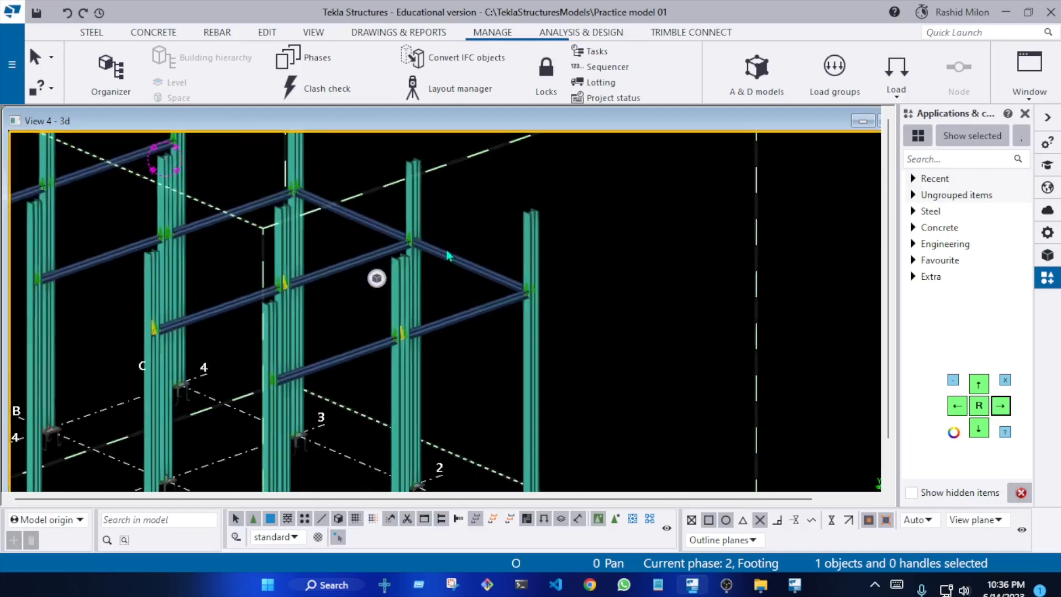
Examine how the long gridline C beam passes through the intermediate column at grid C-2
{"action": "scroll", "coordinate": [440, 252], "scroll_direction": "up", "scroll_amount": 3}
{"action": "left_click", "coordinate": [436, 243]}
{"action": "middle_click_drag", "start_coordinate": [436, 244], "coordinate": [453, 273], "text": "ctrl"}
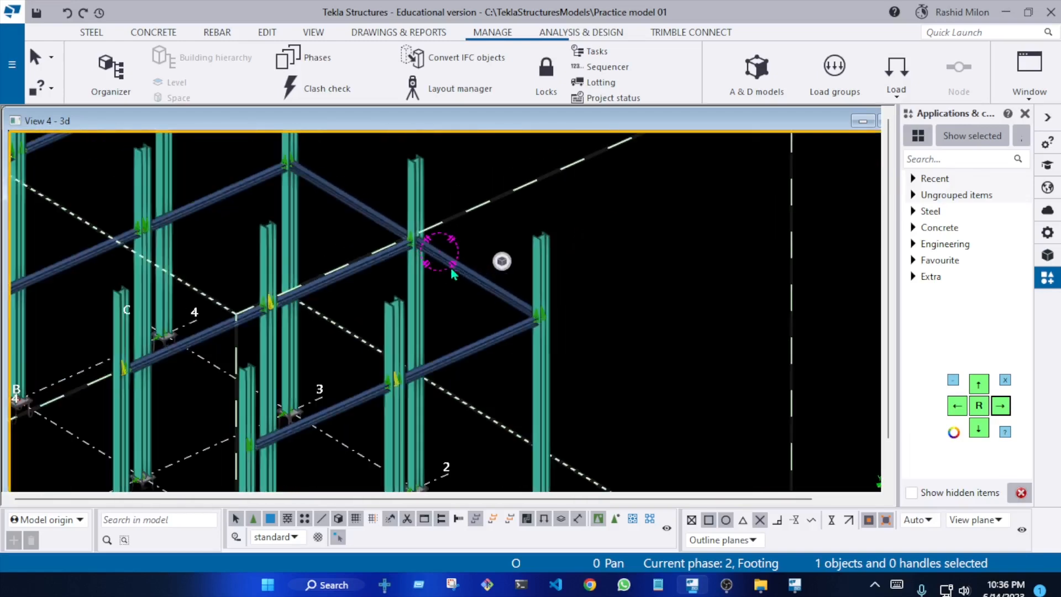
{"action": "scroll", "coordinate": [464, 272], "scroll_direction": "down", "scroll_amount": 3}
{"action": "scroll", "coordinate": [385, 227], "scroll_direction": "up", "scroll_amount": 2}
{"action": "left_click", "coordinate": [383, 214]}
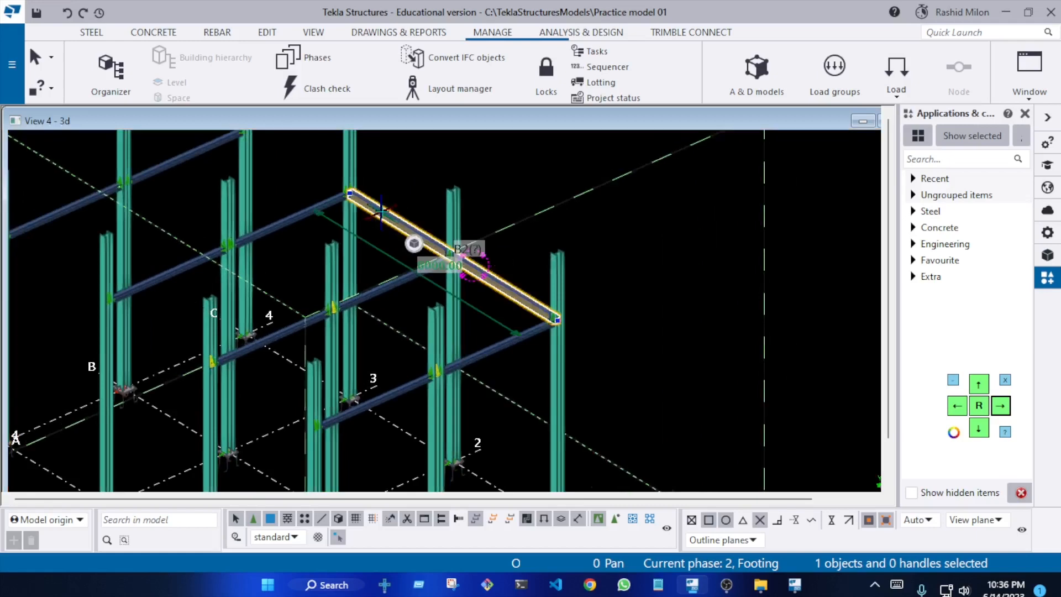
{"action": "middle_click_drag", "start_coordinate": [382, 213], "coordinate": [401, 243]}
{"action": "right_click", "coordinate": [401, 243]}
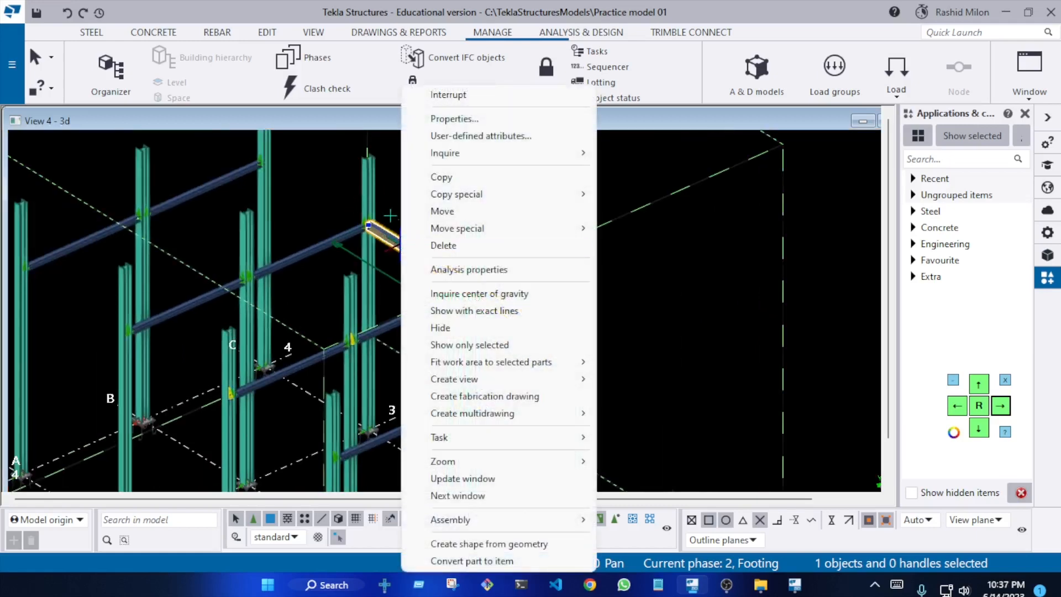
{"action": "key", "text": "Escape"}
{"action": "scroll", "coordinate": [480, 286], "scroll_direction": "up", "scroll_amount": 5}
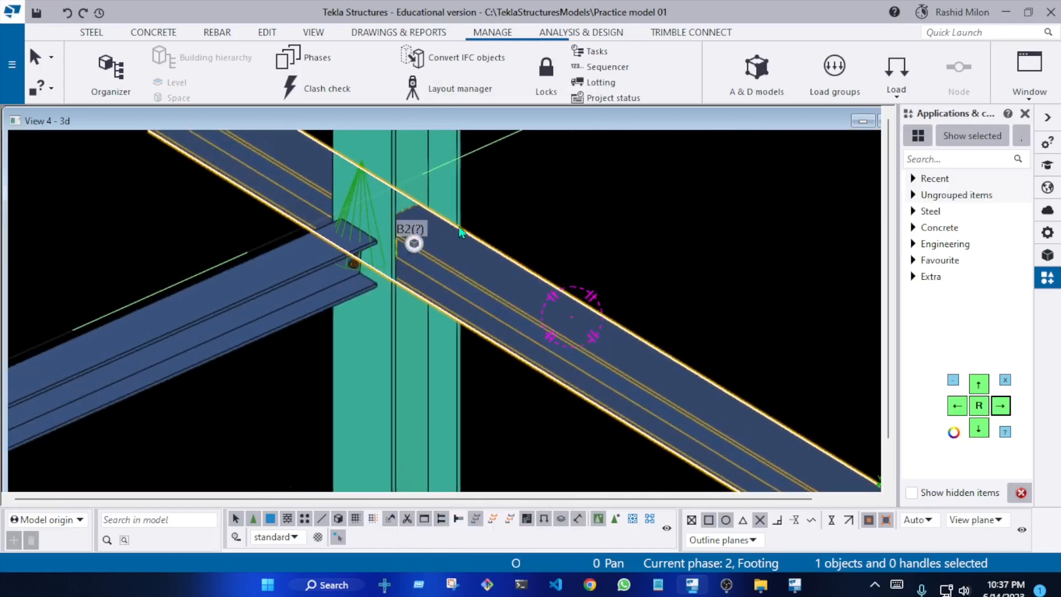
{"action": "scroll", "coordinate": [423, 238], "scroll_direction": "down", "scroll_amount": 4}
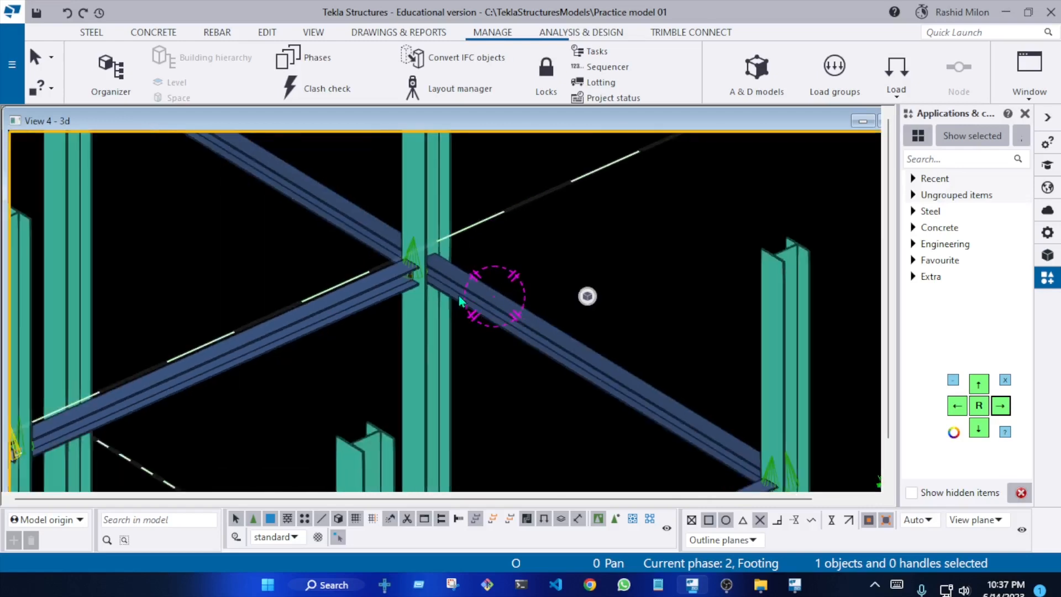
{"action": "scroll", "coordinate": [481, 301], "scroll_direction": "down", "scroll_amount": 2}
{"action": "scroll", "coordinate": [489, 312], "scroll_direction": "up", "scroll_amount": 5}
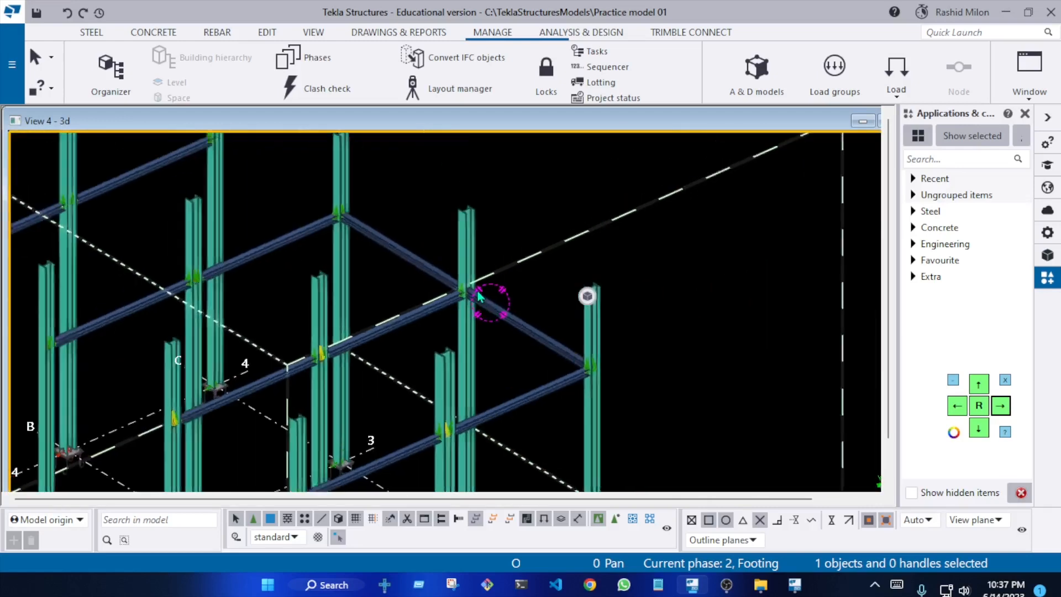
Examine the complete frame from several angles, checking the beams, connections and column bases on all gridlines
{"action": "middle_click_drag", "start_coordinate": [459, 282], "coordinate": [495, 264], "text": "ctrl"}
{"action": "scroll", "coordinate": [496, 264], "scroll_direction": "down", "scroll_amount": 10}
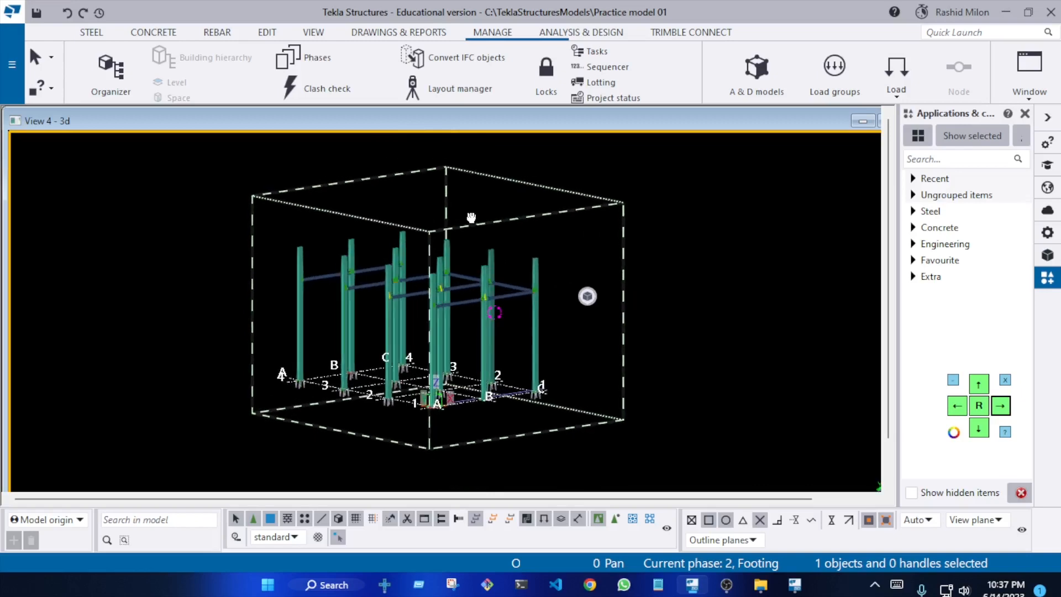
{"action": "scroll", "coordinate": [464, 315], "scroll_direction": "up", "scroll_amount": 8}
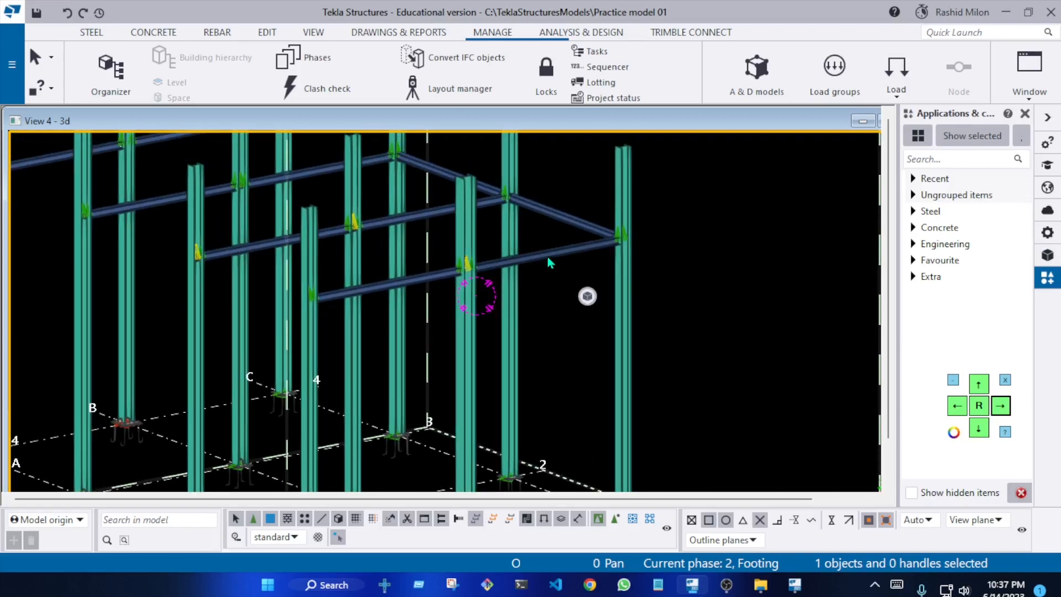
{"action": "scroll", "coordinate": [550, 259], "scroll_direction": "down", "scroll_amount": 6}
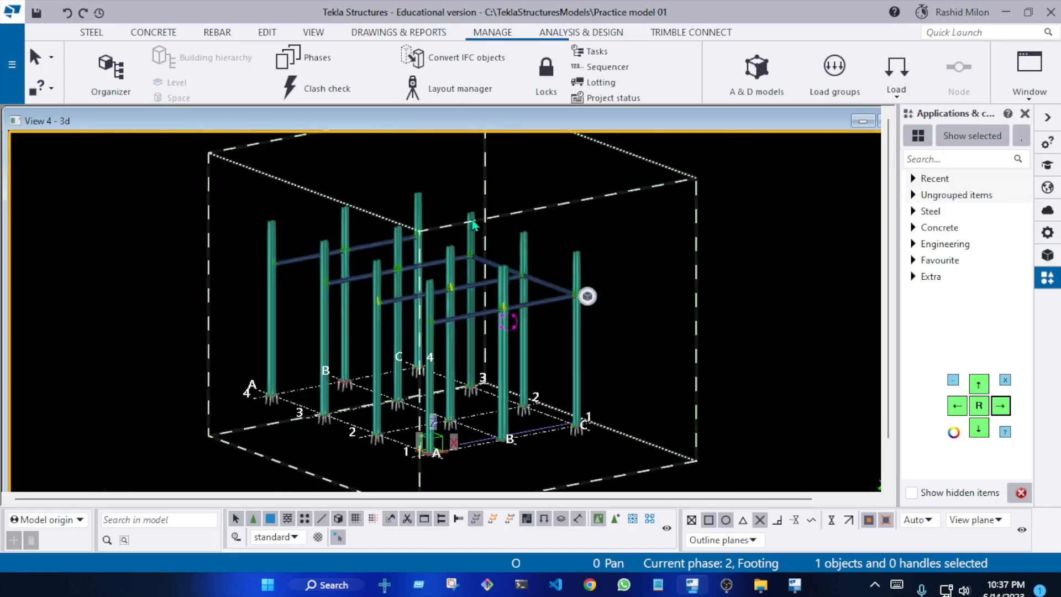
{"action": "middle_click_drag", "start_coordinate": [499, 248], "coordinate": [475, 308], "text": "ctrl"}
{"action": "scroll", "coordinate": [333, 296], "scroll_direction": "down", "scroll_amount": 3}
{"action": "middle_click_drag", "start_coordinate": [333, 296], "coordinate": [431, 245]}
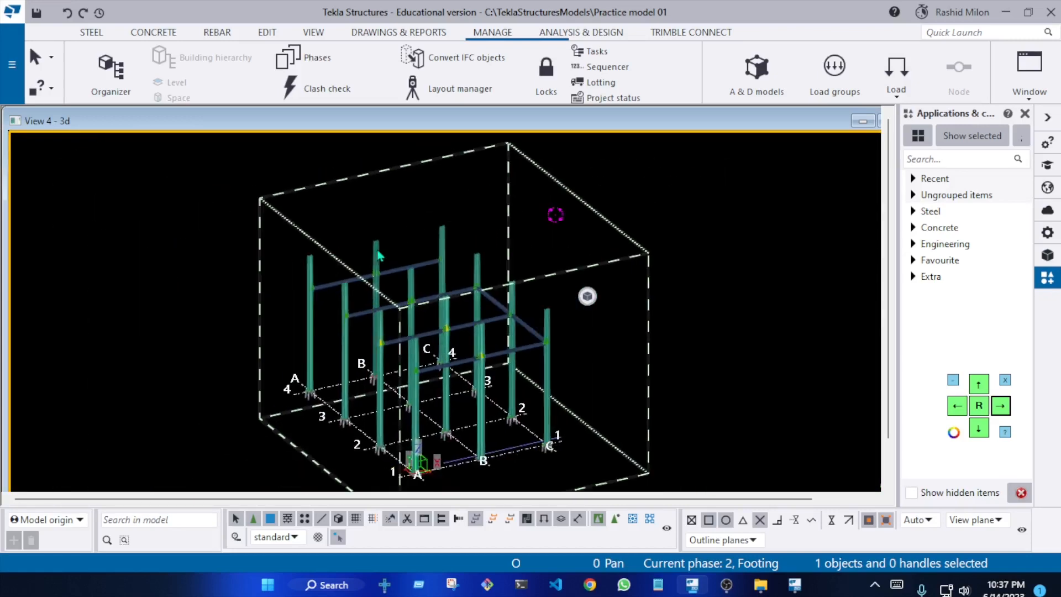
{"action": "scroll", "coordinate": [318, 253], "scroll_direction": "up", "scroll_amount": 5}
{"action": "scroll", "coordinate": [575, 178], "scroll_direction": "down", "scroll_amount": 5}
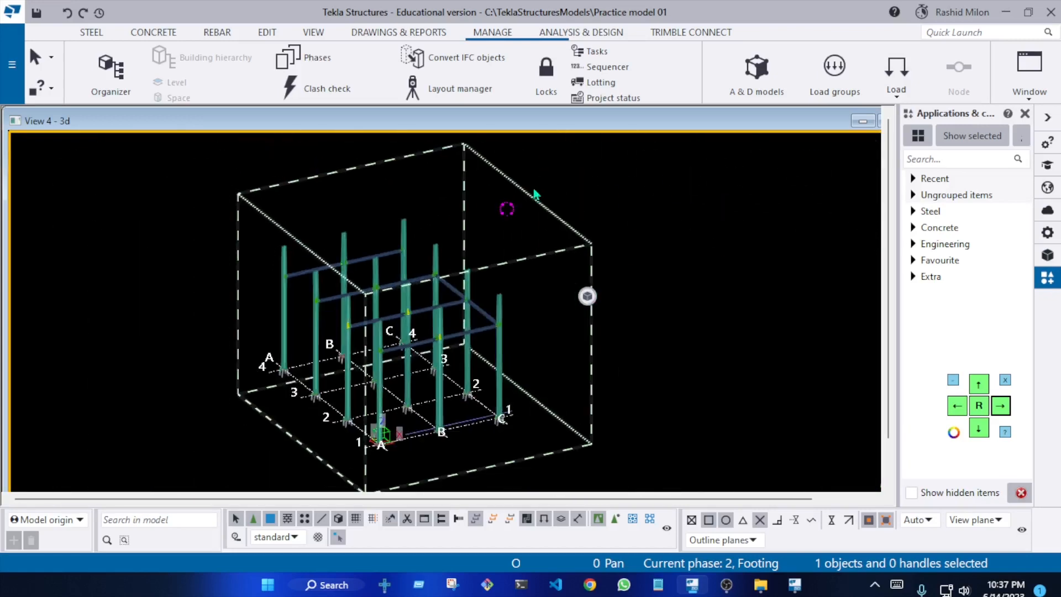
{"action": "scroll", "coordinate": [464, 322], "scroll_direction": "up", "scroll_amount": 4}
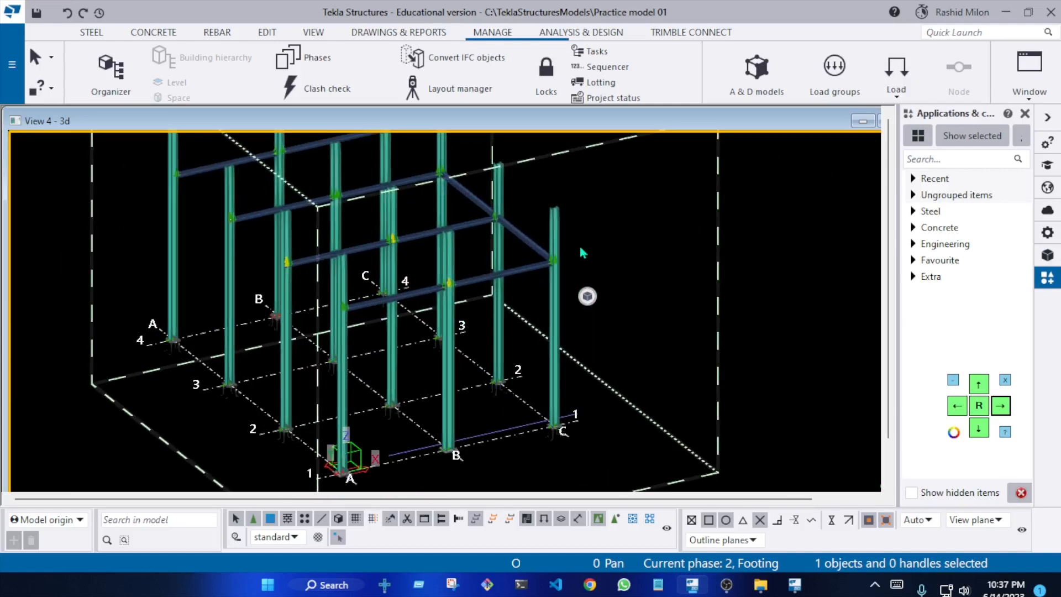
{"action": "scroll", "coordinate": [580, 252], "scroll_direction": "down", "scroll_amount": 2}
{"action": "middle_click_drag", "start_coordinate": [528, 284], "coordinate": [568, 307], "text": "ctrl"}
{"action": "scroll", "coordinate": [424, 262], "scroll_direction": "down", "scroll_amount": 3}
{"action": "middle_click_drag", "start_coordinate": [506, 295], "coordinate": [417, 254]}
{"action": "scroll", "coordinate": [283, 307], "scroll_direction": "up", "scroll_amount": 1}
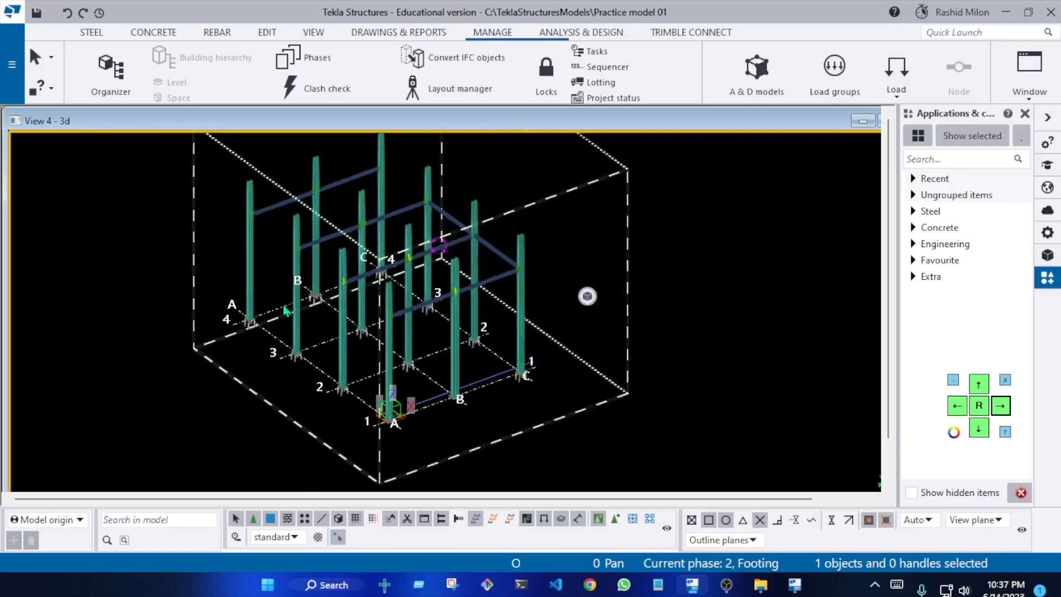
{"action": "scroll", "coordinate": [283, 311], "scroll_direction": "up", "scroll_amount": 3}
{"action": "scroll", "coordinate": [209, 310], "scroll_direction": "down", "scroll_amount": 4}
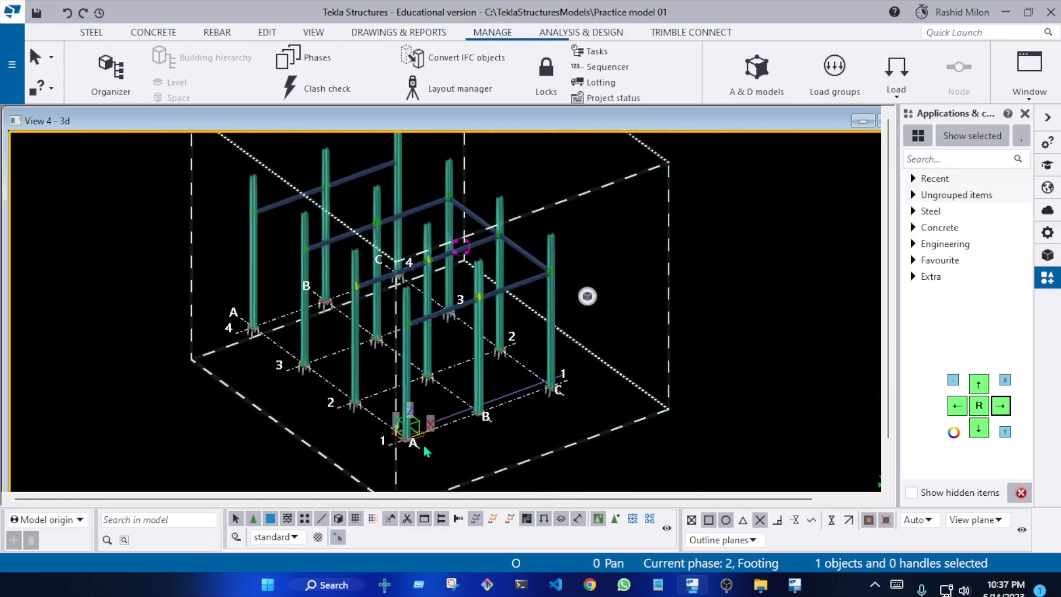
{"action": "scroll", "coordinate": [411, 448], "scroll_direction": "up", "scroll_amount": 5}
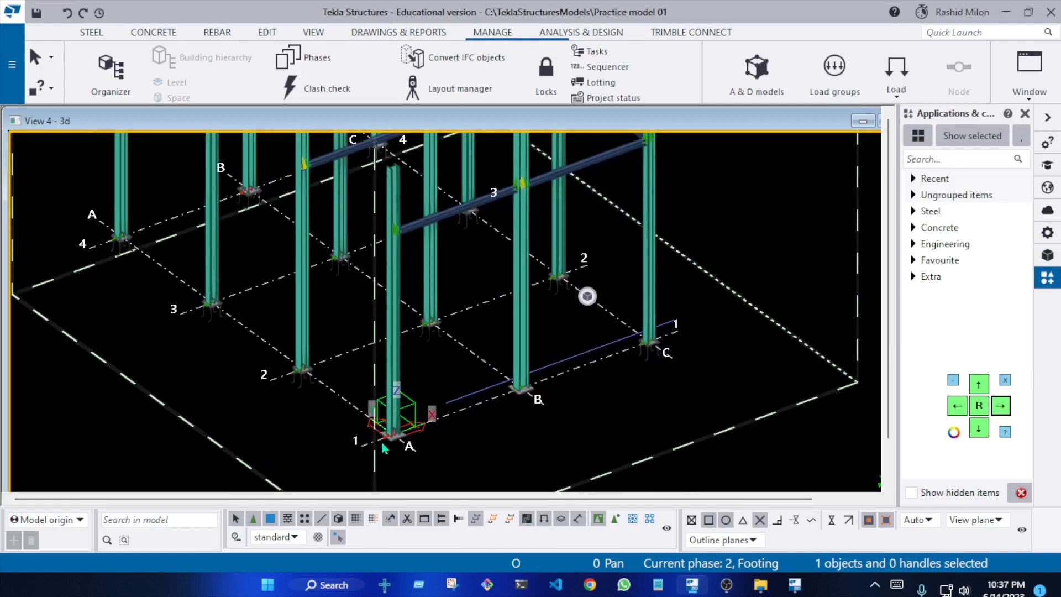
{"action": "scroll", "coordinate": [452, 422], "scroll_direction": "down", "scroll_amount": 5}
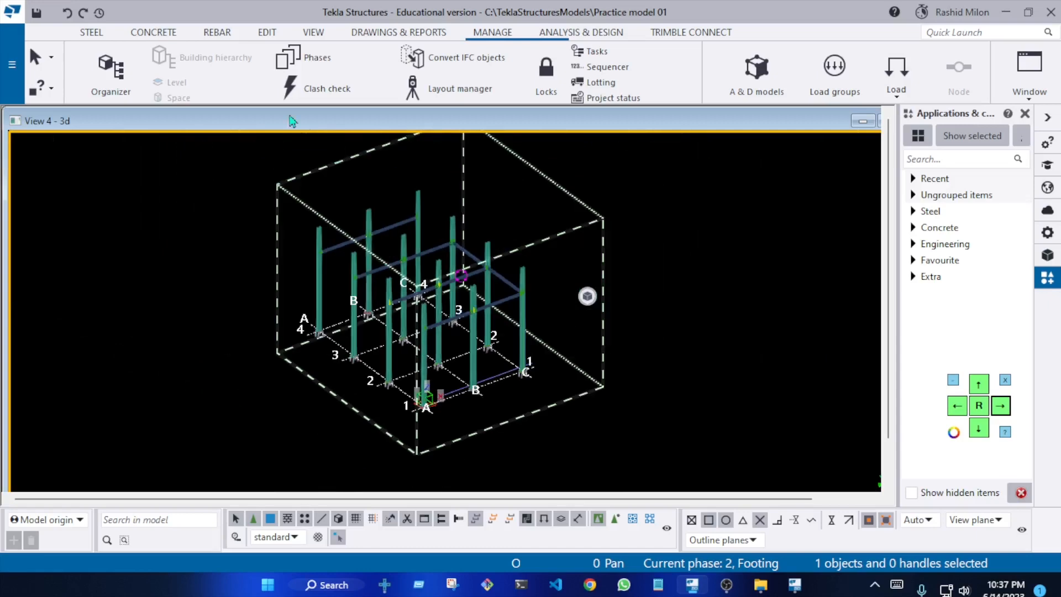
Bring the Grid A view to the front, maximise it and switch it to a flat plane view
{"action": "left_click", "coordinate": [314, 32]}
{"action": "left_click", "coordinate": [103, 72]}
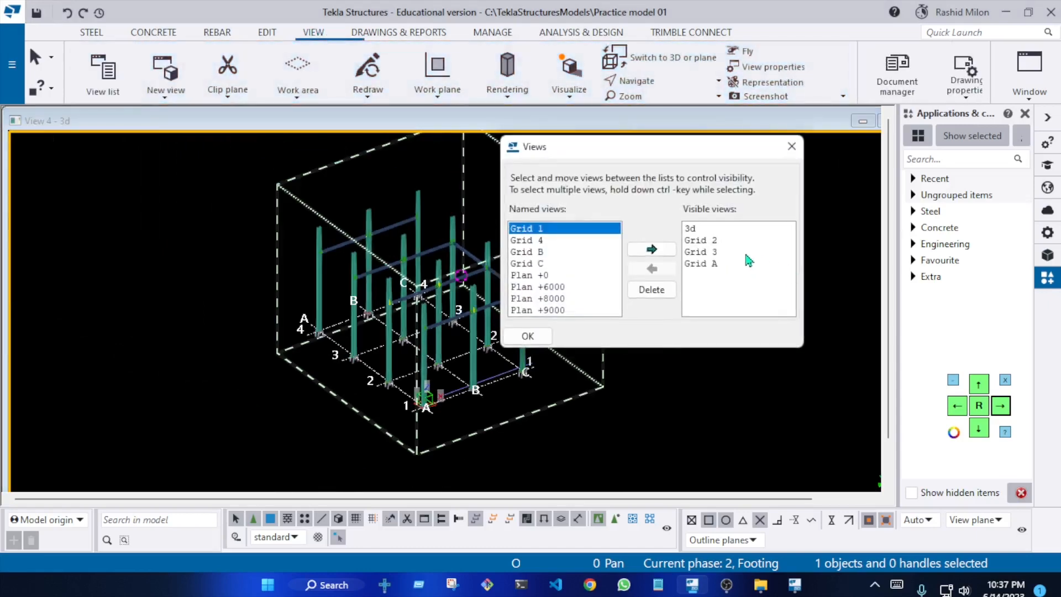
{"action": "left_click", "coordinate": [727, 266]}
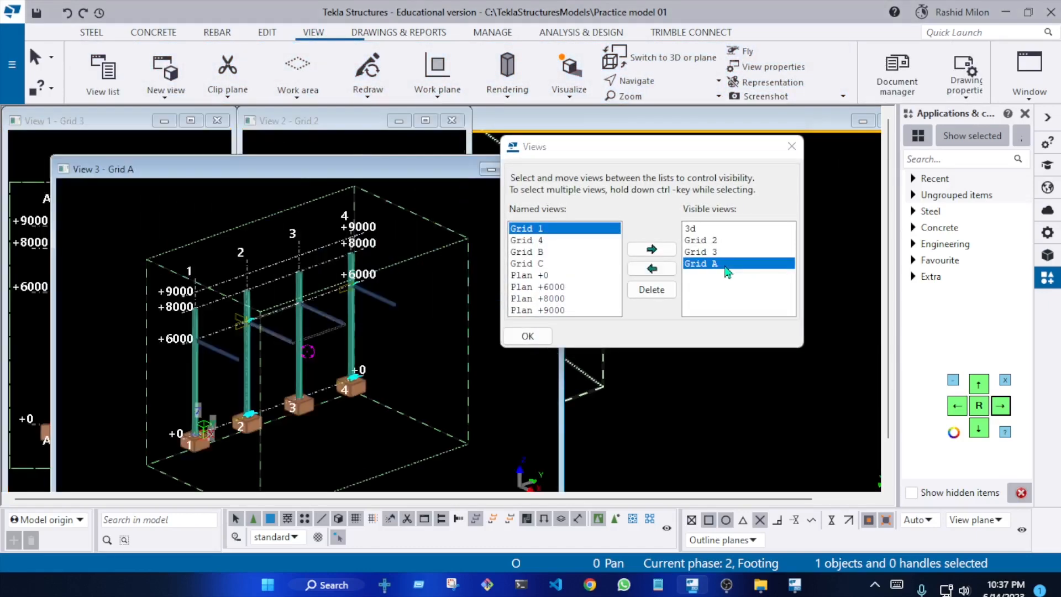
{"action": "double_click", "coordinate": [446, 173]}
{"action": "left_click", "coordinate": [527, 337]}
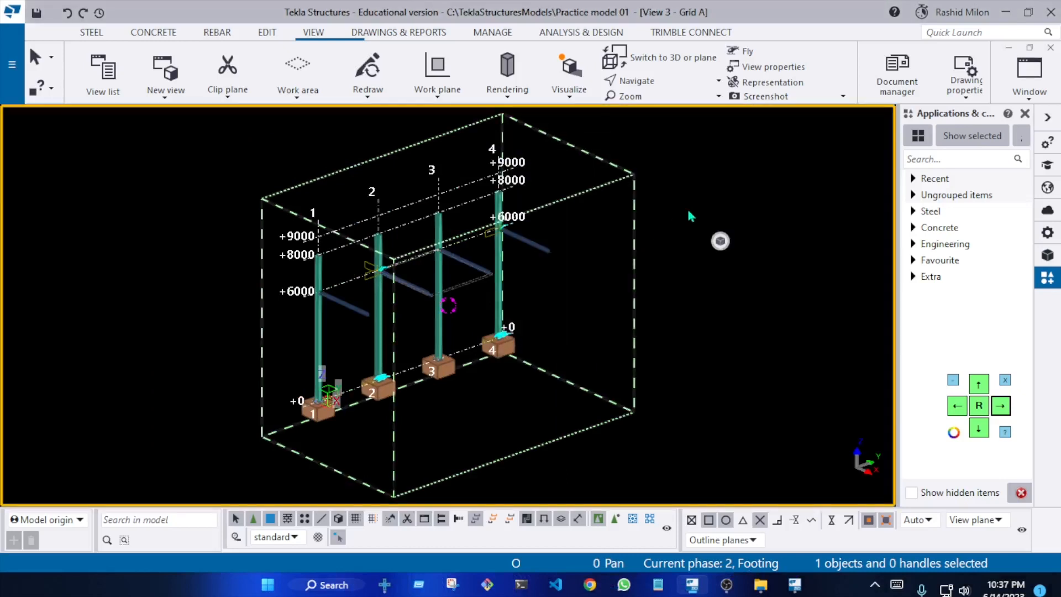
{"action": "key", "text": "ctrl+p"}
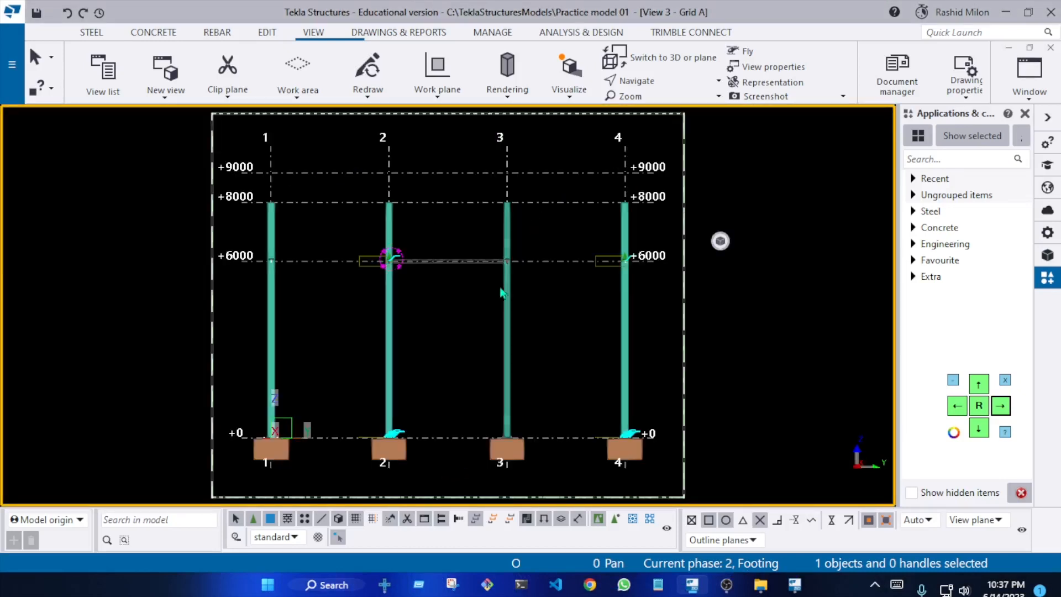
Redraw the Grid A elevation and examine the columns and the +6000 and +8000 levels across grids 1 to 4
{"action": "right_click", "coordinate": [444, 320]}
{"action": "left_click", "coordinate": [507, 411]}
{"action": "middle_click_drag", "start_coordinate": [456, 251], "coordinate": [413, 299]}
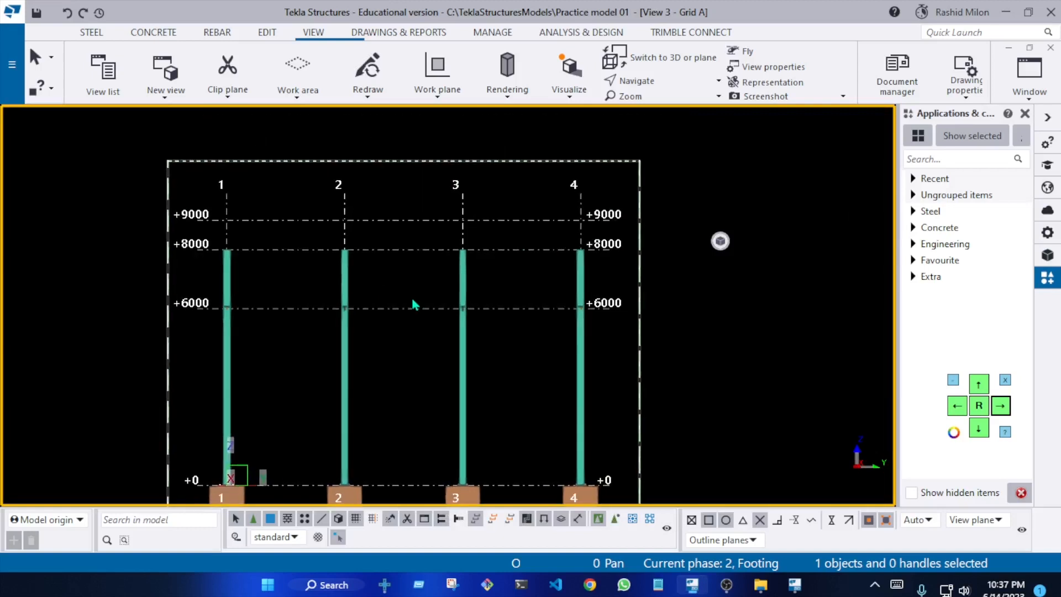
{"action": "scroll", "coordinate": [412, 303], "scroll_direction": "up", "scroll_amount": 3}
{"action": "scroll", "coordinate": [480, 265], "scroll_direction": "down", "scroll_amount": 4}
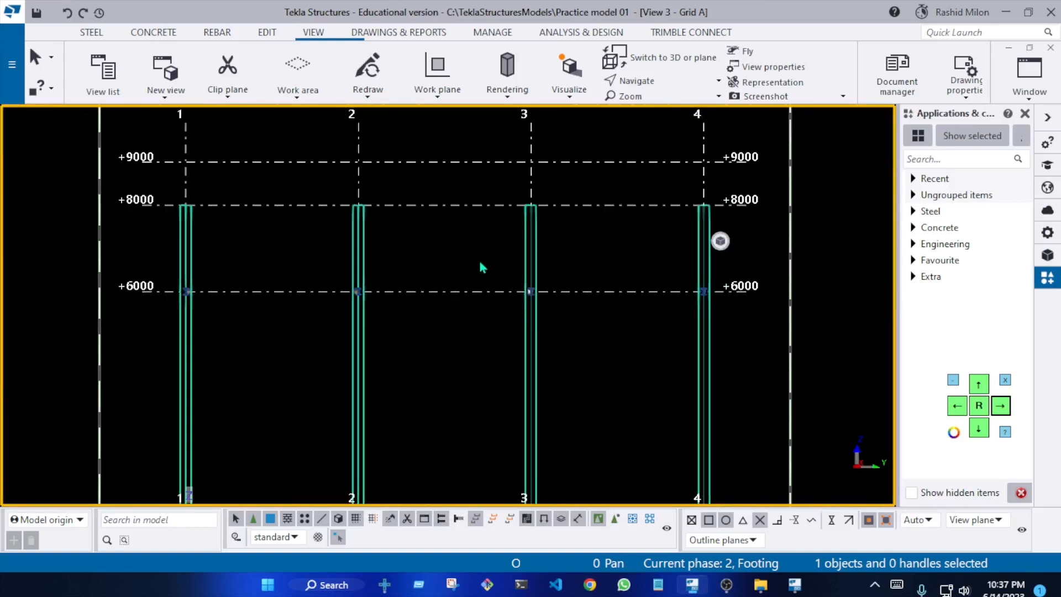
{"action": "scroll", "coordinate": [436, 248], "scroll_direction": "up", "scroll_amount": 2}
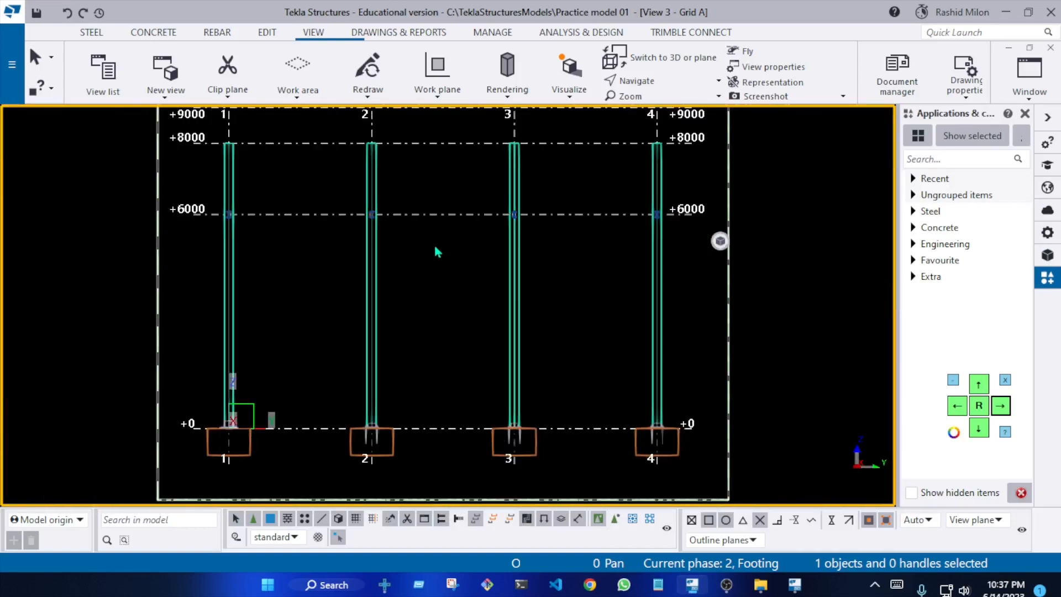
{"action": "middle_click_drag", "start_coordinate": [479, 237], "coordinate": [490, 291]}
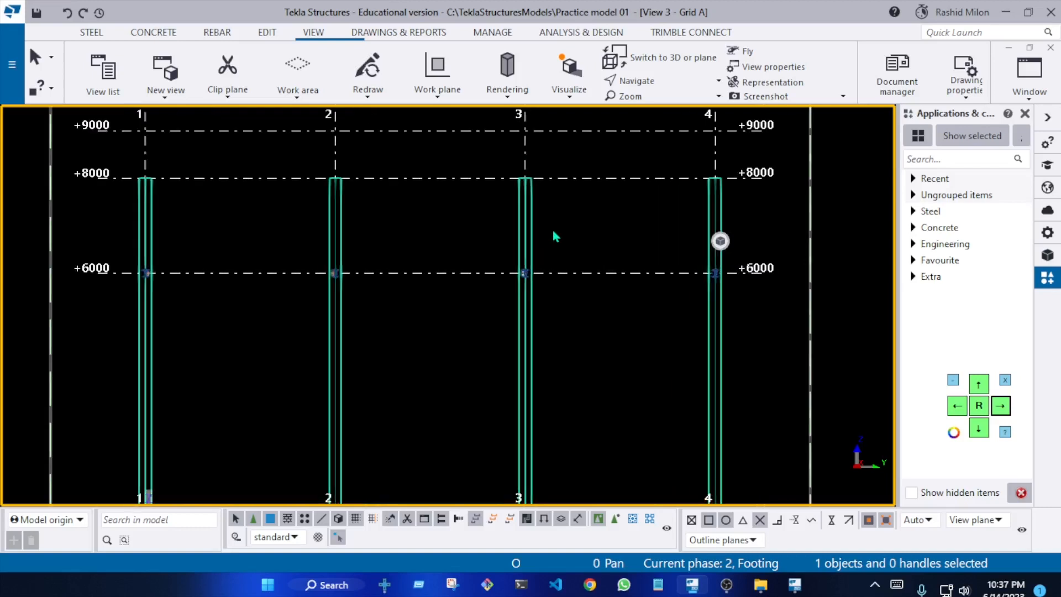
{"action": "scroll", "coordinate": [682, 299], "scroll_direction": "down", "scroll_amount": 1}
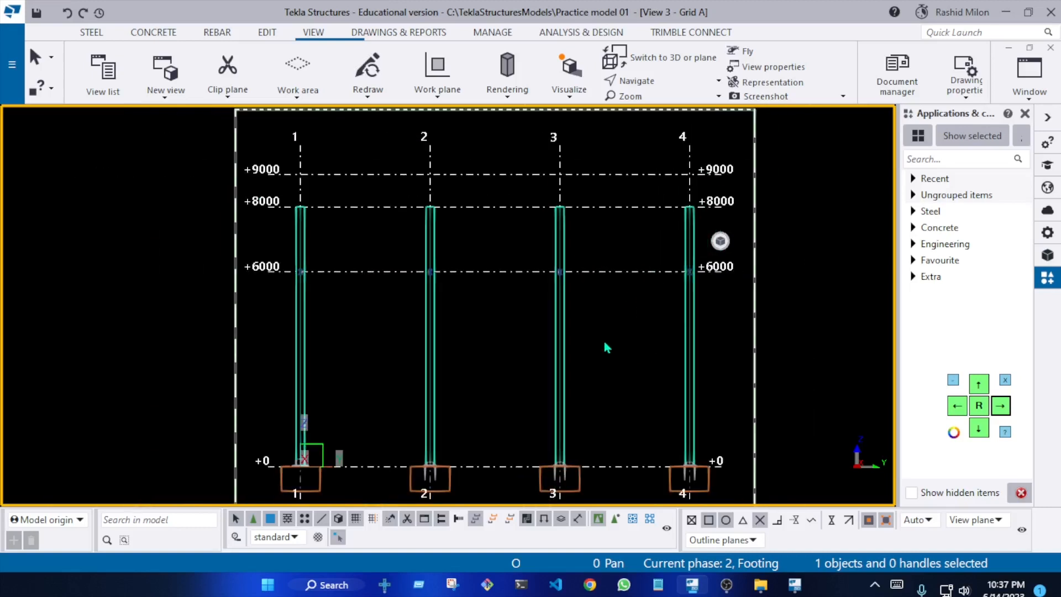
Set the Grid A view's depth to 50000 up and 50000 down, and redraw the view
{"action": "double_click", "coordinate": [471, 295]}
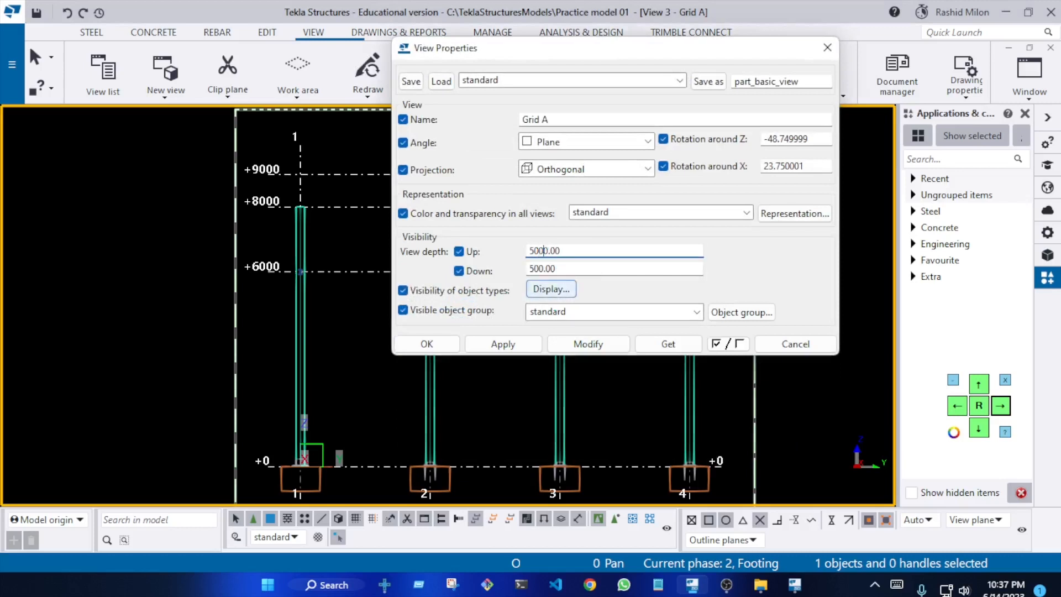
{"action": "left_click", "coordinate": [596, 349]}
{"action": "left_click", "coordinate": [426, 345]}
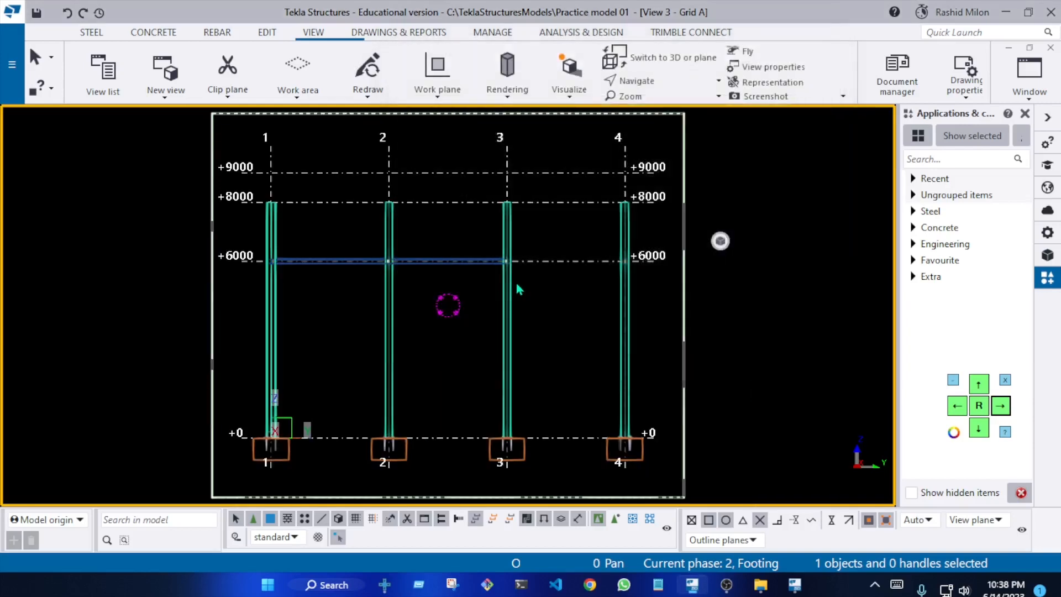
{"action": "right_click", "coordinate": [434, 299]}
{"action": "left_click", "coordinate": [514, 389]}
{"action": "scroll", "coordinate": [283, 223], "scroll_direction": "up", "scroll_amount": 7}
{"action": "scroll", "coordinate": [248, 253], "scroll_direction": "down", "scroll_amount": 4}
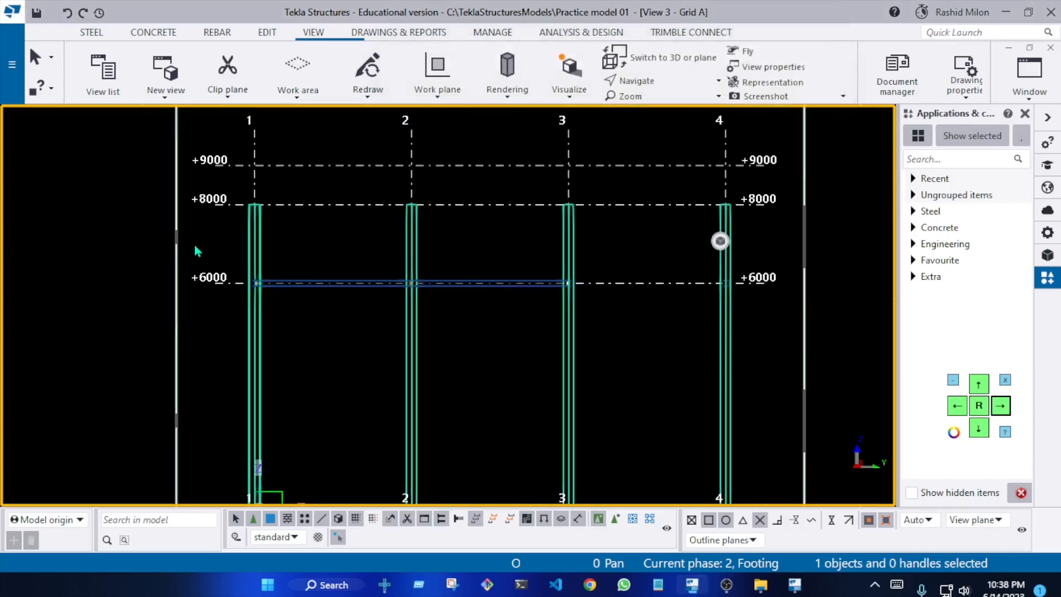
Move all beams with their connections from the +6000 level up to the column tops at +8000, using the grid 4 column as reference
{"action": "left_click_drag", "start_coordinate": [995, 381], "coordinate": [988, 371]}
{"action": "right_click", "coordinate": [618, 219]}
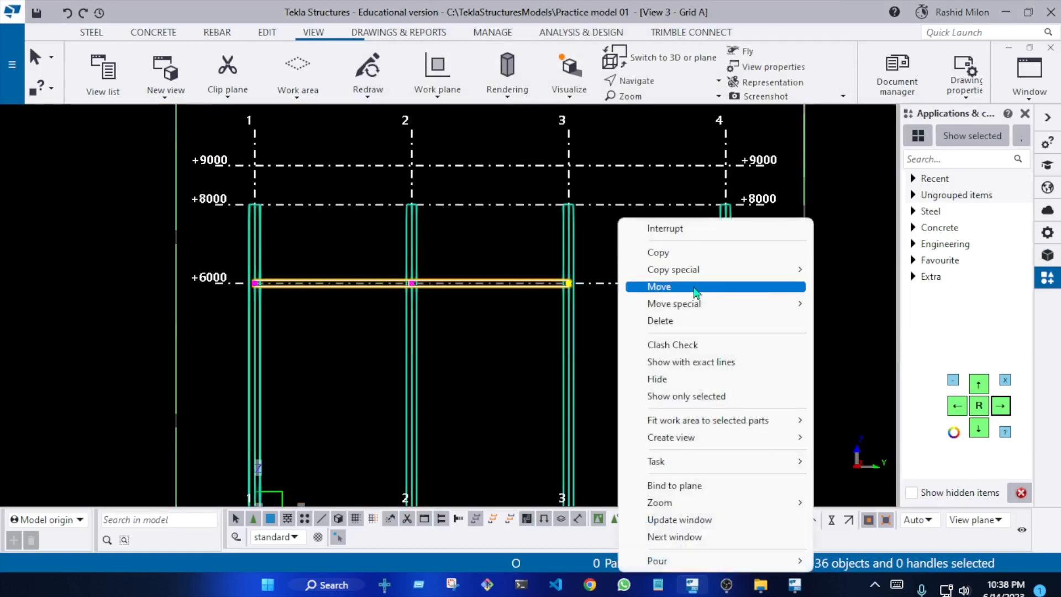
{"action": "left_click", "coordinate": [691, 282]}
{"action": "scroll", "coordinate": [713, 273], "scroll_direction": "up", "scroll_amount": 6}
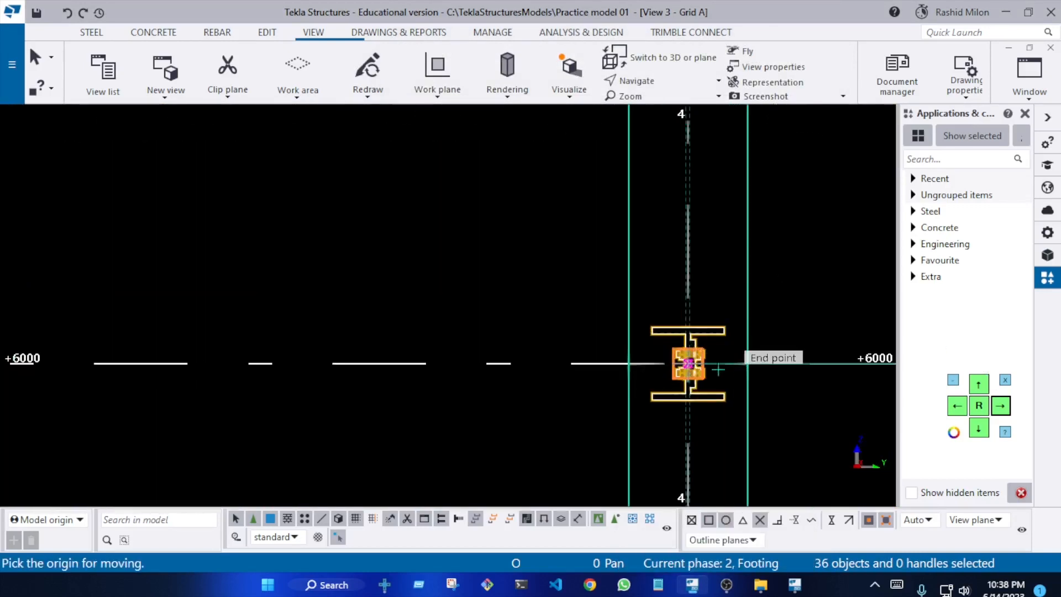
{"action": "scroll", "coordinate": [711, 373], "scroll_direction": "up", "scroll_amount": 2}
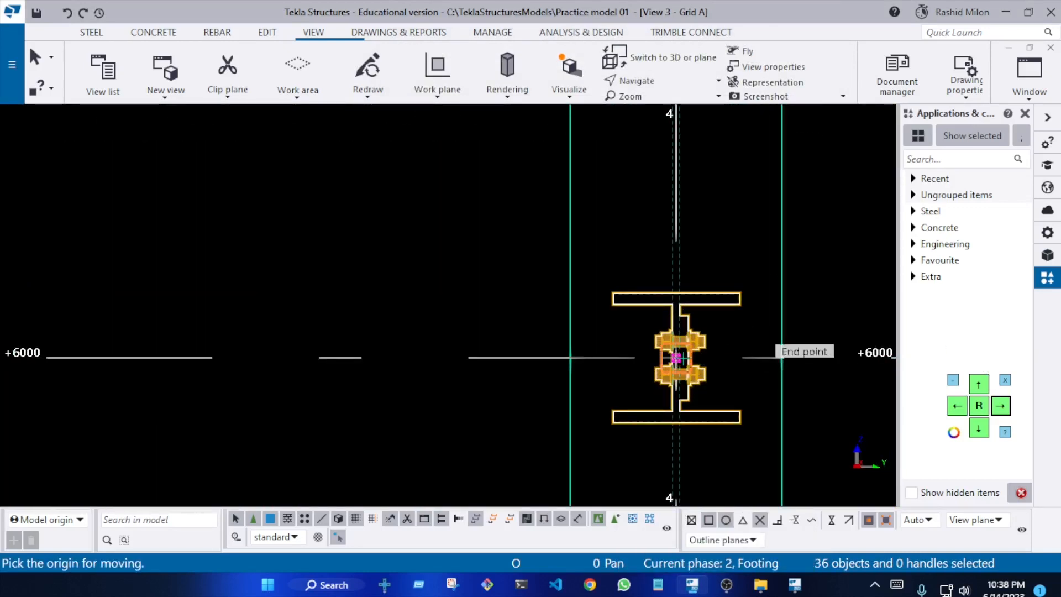
{"action": "left_click", "coordinate": [676, 357]}
{"action": "scroll", "coordinate": [677, 357], "scroll_direction": "down", "scroll_amount": 5}
{"action": "scroll", "coordinate": [682, 223], "scroll_direction": "up", "scroll_amount": 5}
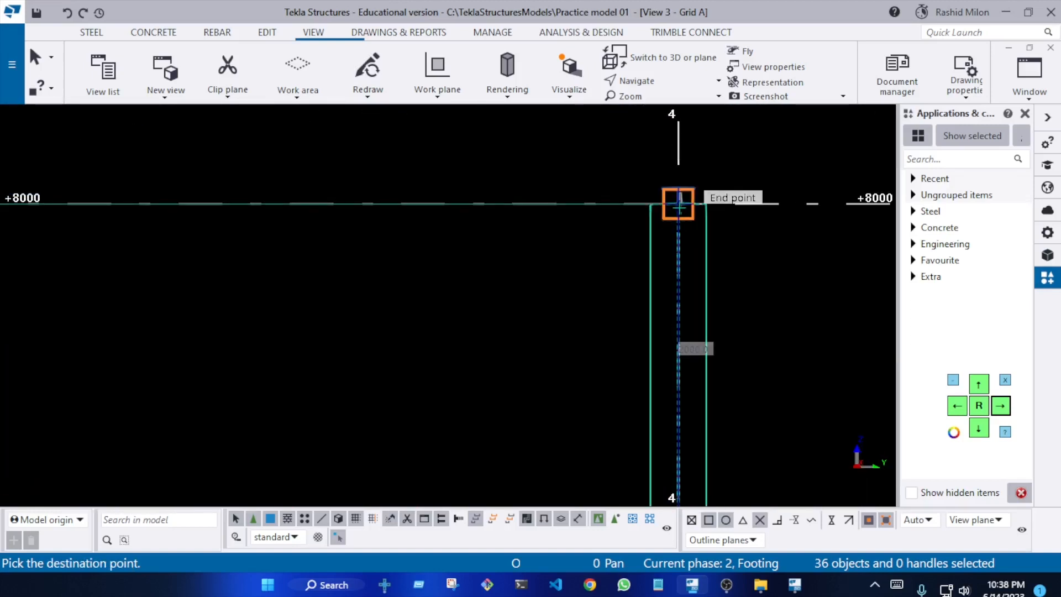
{"action": "left_click", "coordinate": [678, 204]}
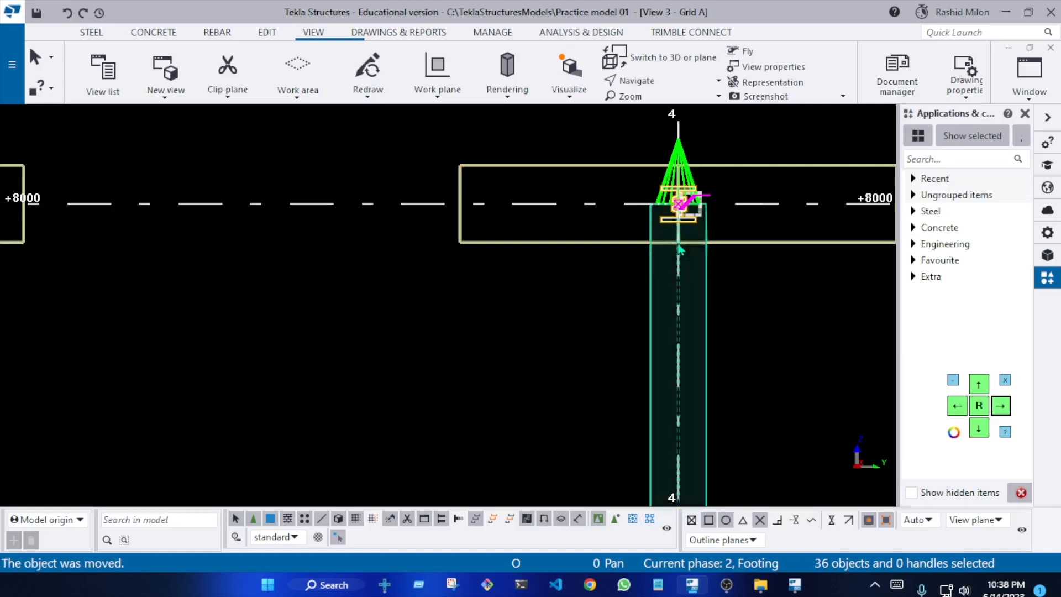
Move the selected beams and connections straight down so their top flanges sit flush with the column tops at +8000
{"action": "scroll", "coordinate": [670, 244], "scroll_direction": "down", "scroll_amount": 4}
{"action": "scroll", "coordinate": [221, 243], "scroll_direction": "up", "scroll_amount": 6}
{"action": "right_click", "coordinate": [346, 145]}
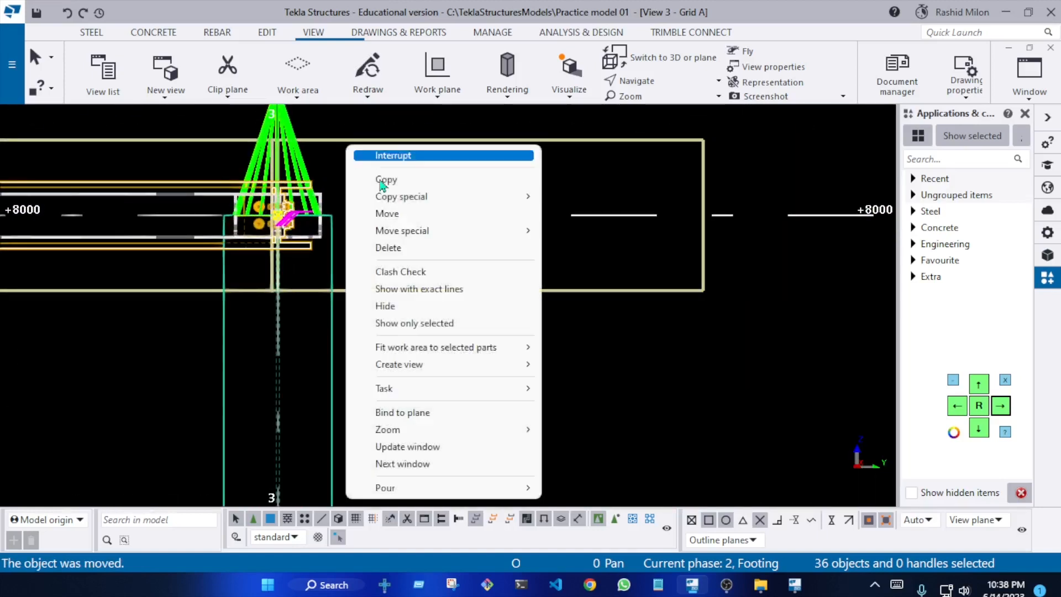
{"action": "left_click", "coordinate": [409, 216]}
{"action": "scroll", "coordinate": [312, 208], "scroll_direction": "up", "scroll_amount": 4}
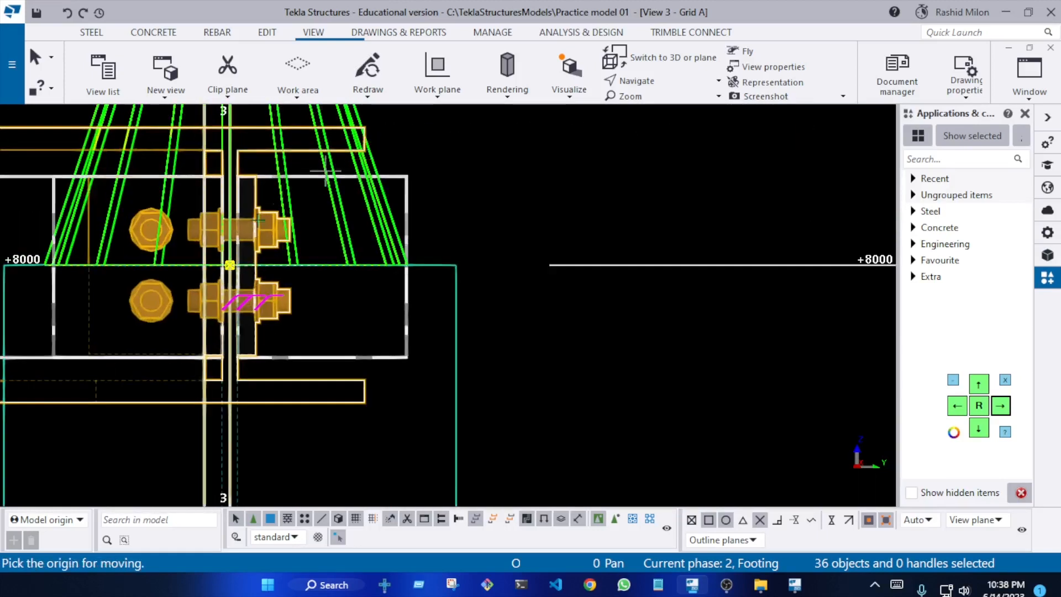
{"action": "scroll", "coordinate": [246, 257], "scroll_direction": "down", "scroll_amount": 2}
{"action": "scroll", "coordinate": [276, 251], "scroll_direction": "down", "scroll_amount": 5}
{"action": "scroll", "coordinate": [710, 268], "scroll_direction": "up", "scroll_amount": 2}
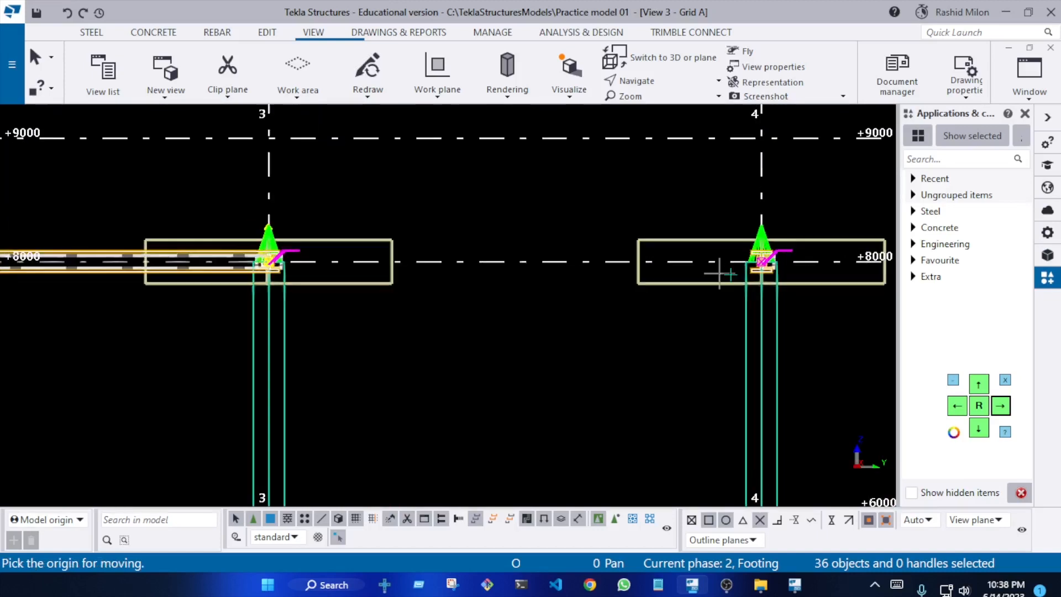
{"action": "scroll", "coordinate": [577, 243], "scroll_direction": "up", "scroll_amount": 6}
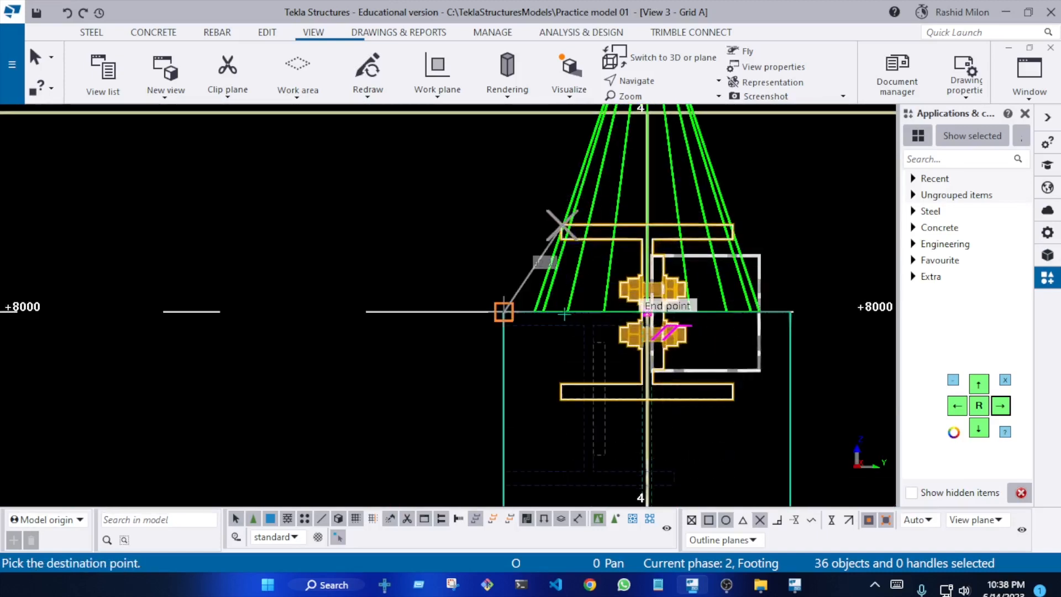
{"action": "scroll", "coordinate": [563, 323], "scroll_direction": "up", "scroll_amount": 3}
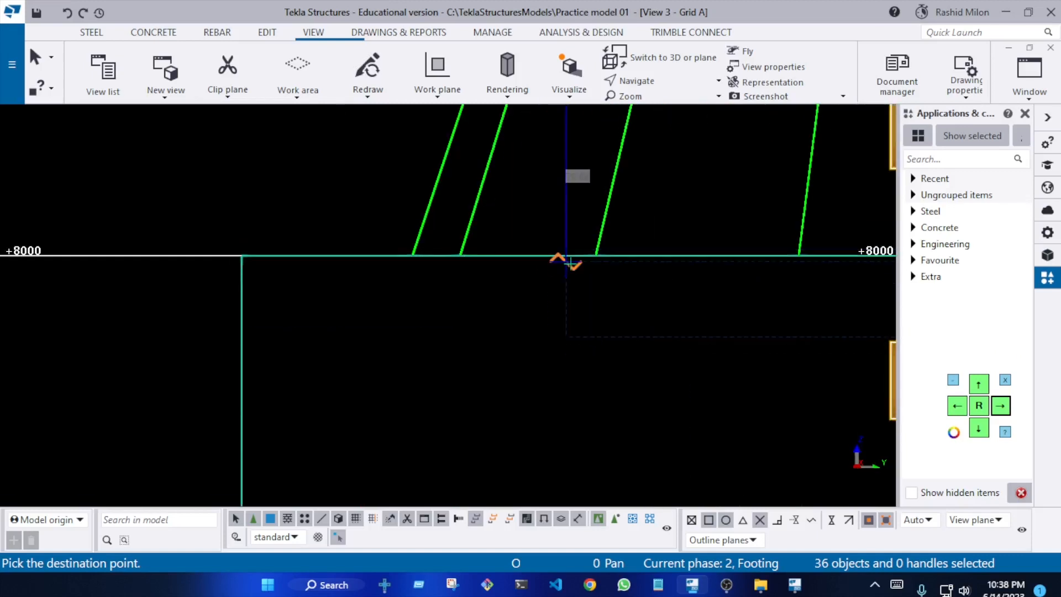
{"action": "right_click", "coordinate": [571, 261]}
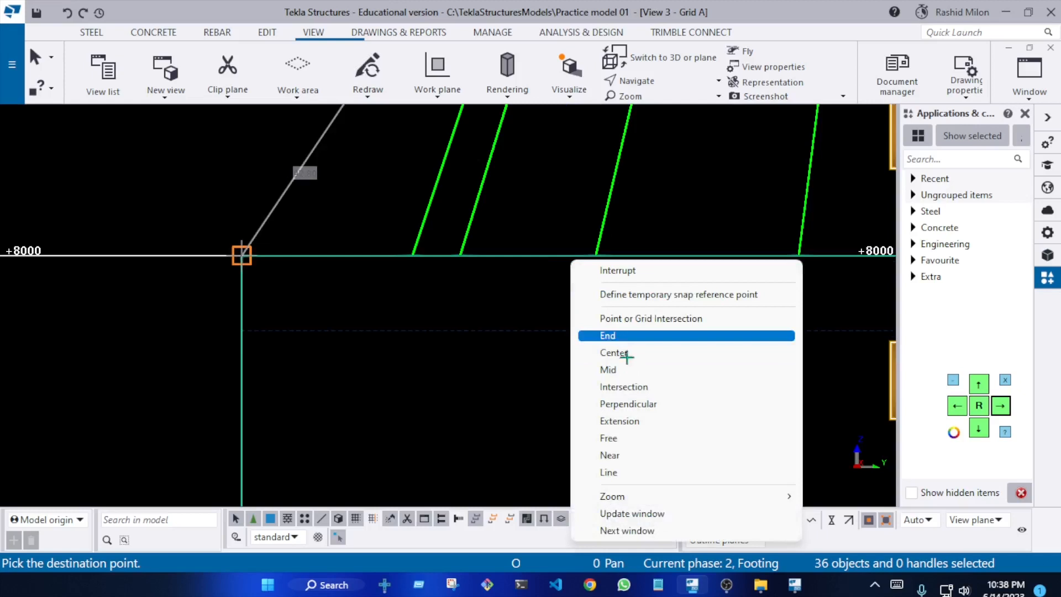
{"action": "left_click", "coordinate": [634, 403]}
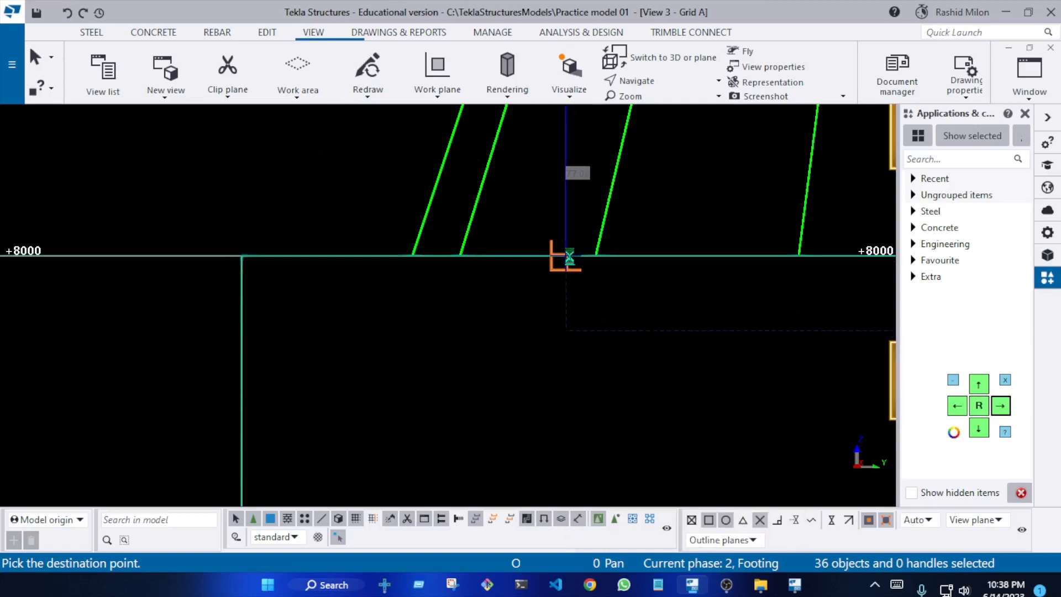
{"action": "left_click", "coordinate": [569, 257]}
{"action": "scroll", "coordinate": [553, 254], "scroll_direction": "down", "scroll_amount": 5}
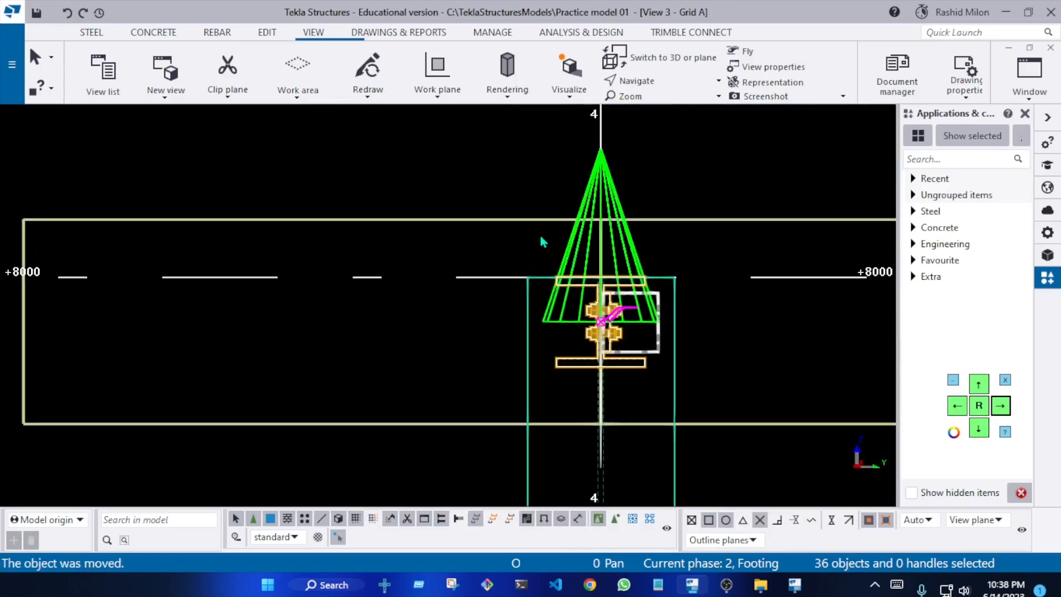
{"action": "right_click", "coordinate": [540, 238]}
{"action": "left_click", "coordinate": [575, 326]}
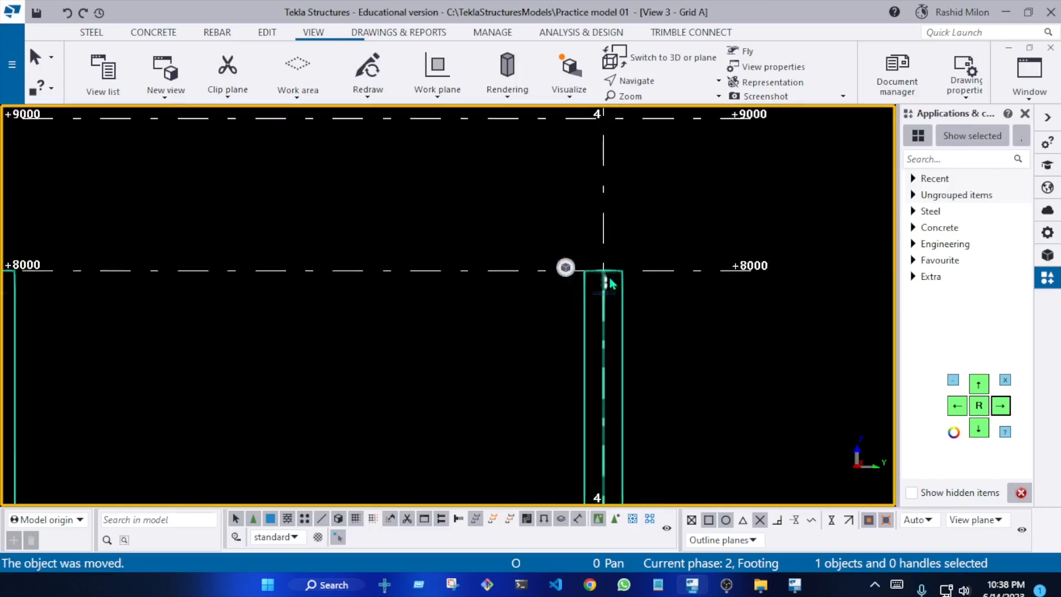
Examine the long beam between grids 1 and 3 and its fit at the column tops on grids 1 and 2
{"action": "scroll", "coordinate": [609, 274], "scroll_direction": "down", "scroll_amount": 5}
{"action": "left_click", "coordinate": [370, 268]}
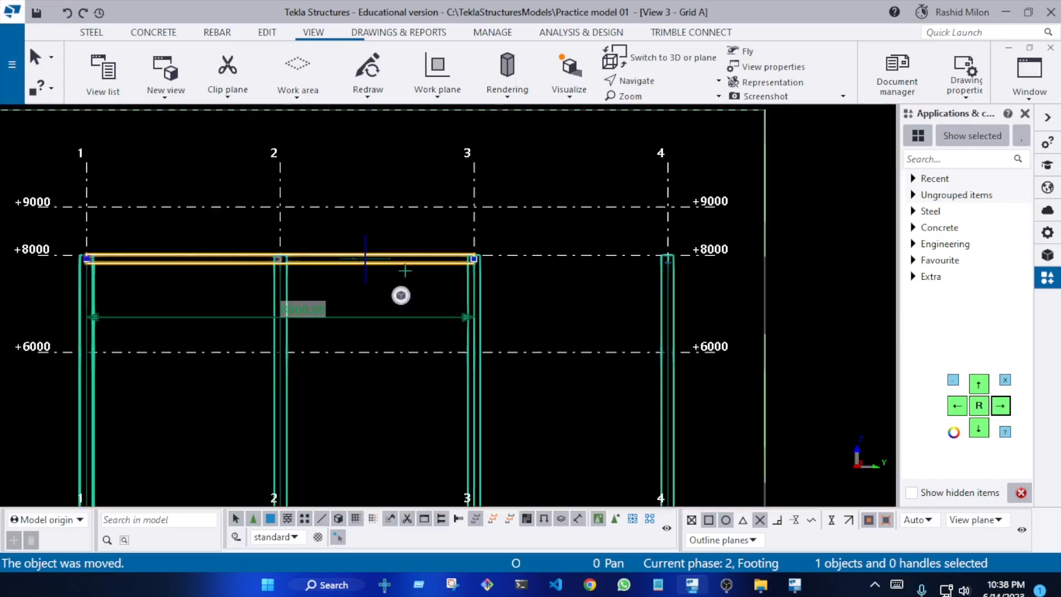
{"action": "left_click", "coordinate": [266, 289]}
{"action": "scroll", "coordinate": [331, 283], "scroll_direction": "up", "scroll_amount": 2}
{"action": "middle_click_drag", "start_coordinate": [346, 281], "coordinate": [582, 278]}
{"action": "scroll", "coordinate": [166, 238], "scroll_direction": "up", "scroll_amount": 2}
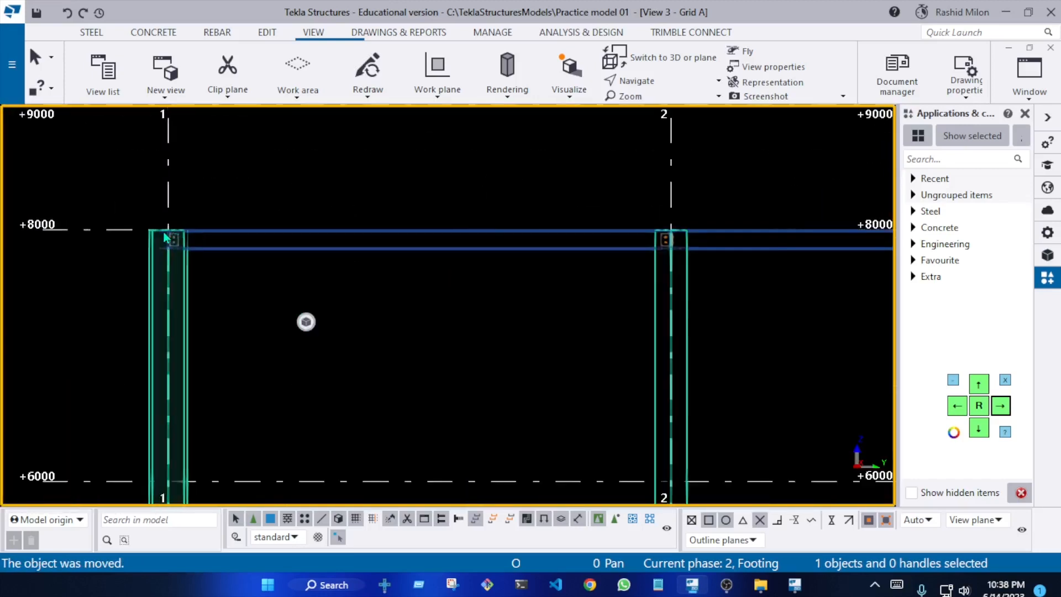
{"action": "scroll", "coordinate": [678, 249], "scroll_direction": "up", "scroll_amount": 3}
{"action": "middle_click_drag", "start_coordinate": [677, 249], "coordinate": [500, 247]}
{"action": "scroll", "coordinate": [509, 249], "scroll_direction": "up", "scroll_amount": 4}
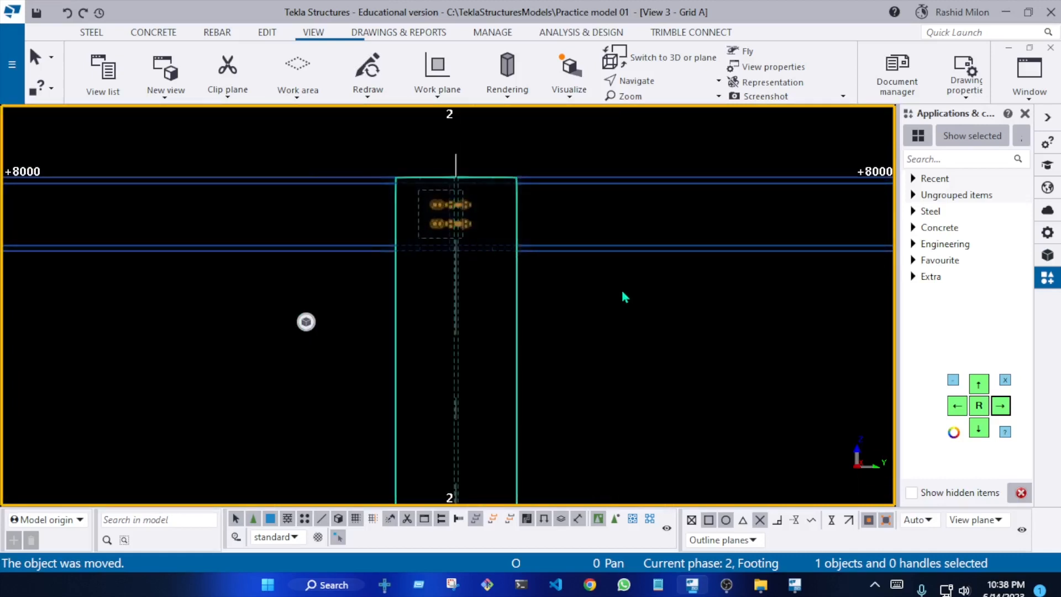
Split the long beam between grids 1 and 3 at the grid 2 column centreline and check the two segments
{"action": "left_click", "coordinate": [259, 35]}
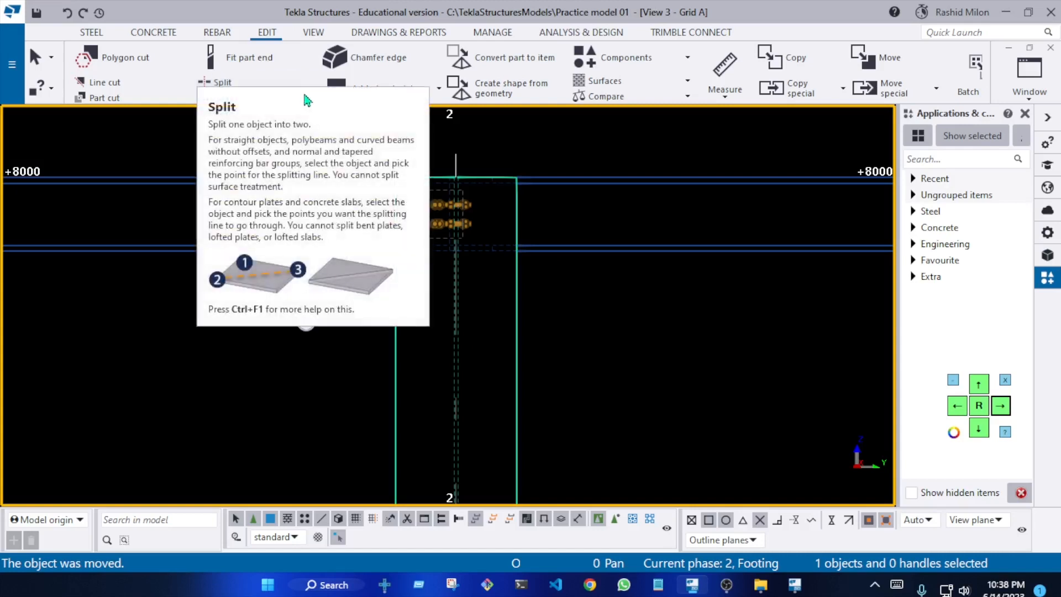
{"action": "left_click", "coordinate": [221, 82]}
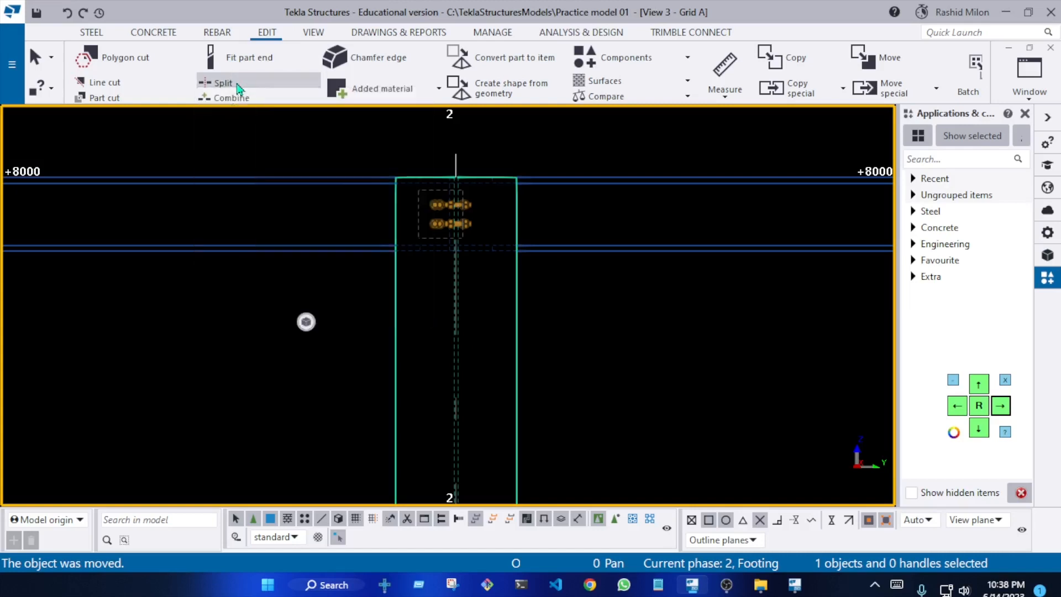
{"action": "left_click", "coordinate": [562, 251]}
{"action": "scroll", "coordinate": [497, 239], "scroll_direction": "up", "scroll_amount": 5}
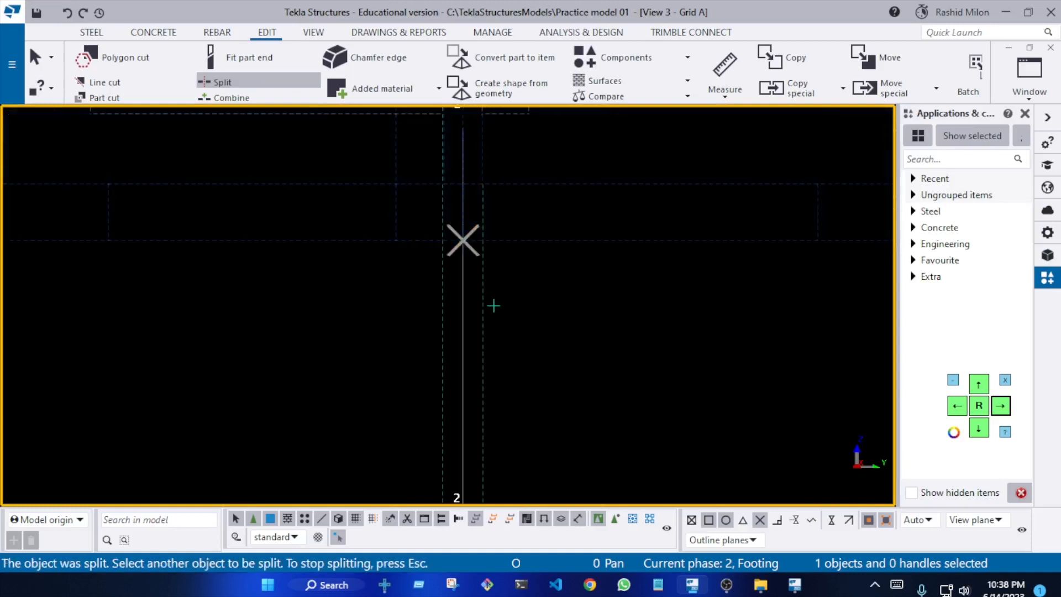
{"action": "scroll", "coordinate": [493, 306], "scroll_direction": "down", "scroll_amount": 5}
{"action": "scroll", "coordinate": [530, 299], "scroll_direction": "up", "scroll_amount": 4}
{"action": "key", "text": "Escape"}
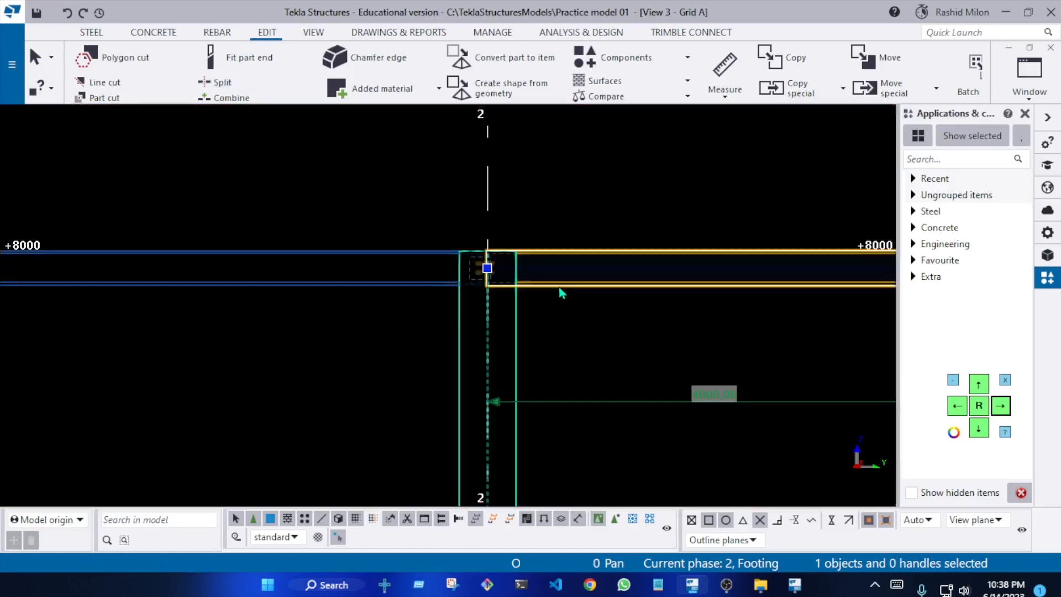
{"action": "left_click", "coordinate": [429, 285]}
{"action": "left_click", "coordinate": [406, 321]}
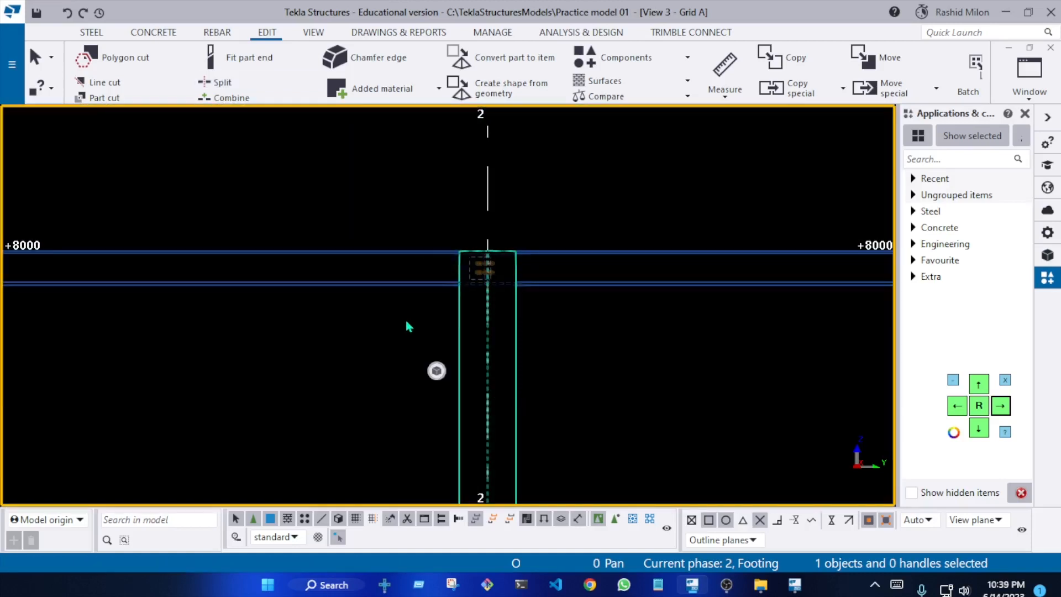
{"action": "left_click", "coordinate": [426, 333]}
{"action": "scroll", "coordinate": [470, 275], "scroll_direction": "up", "scroll_amount": 6}
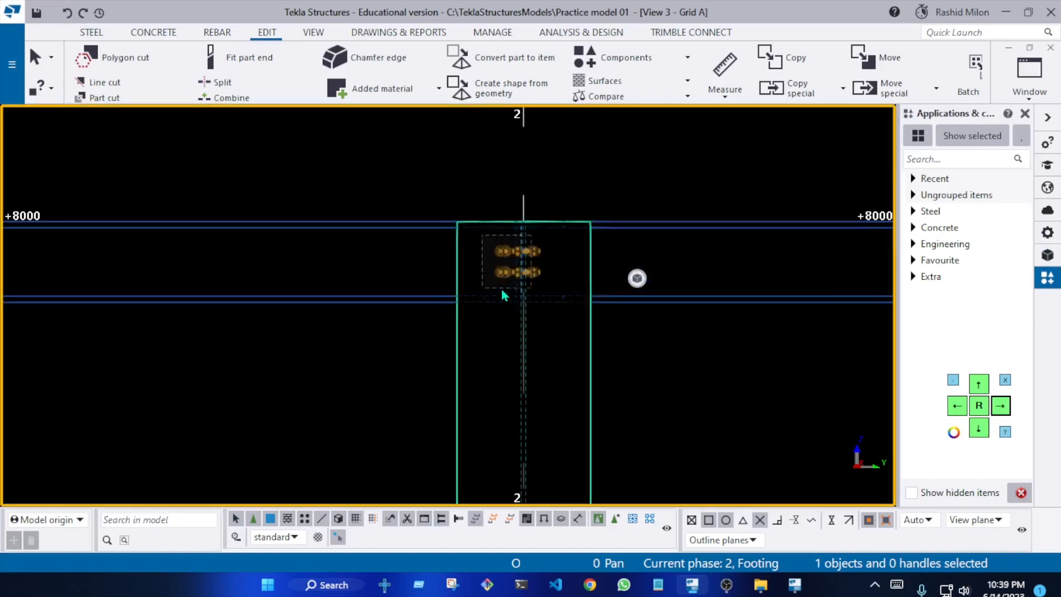
Check the split beams at the column tops in 3D, selecting the 4000 mm segment running towards grid 3 to identify its extent
{"action": "scroll", "coordinate": [507, 275], "scroll_direction": "down", "scroll_amount": 3}
{"action": "middle_click_drag", "start_coordinate": [509, 272], "coordinate": [568, 339], "text": "ctrl"}
{"action": "scroll", "coordinate": [424, 274], "scroll_direction": "down", "scroll_amount": 2}
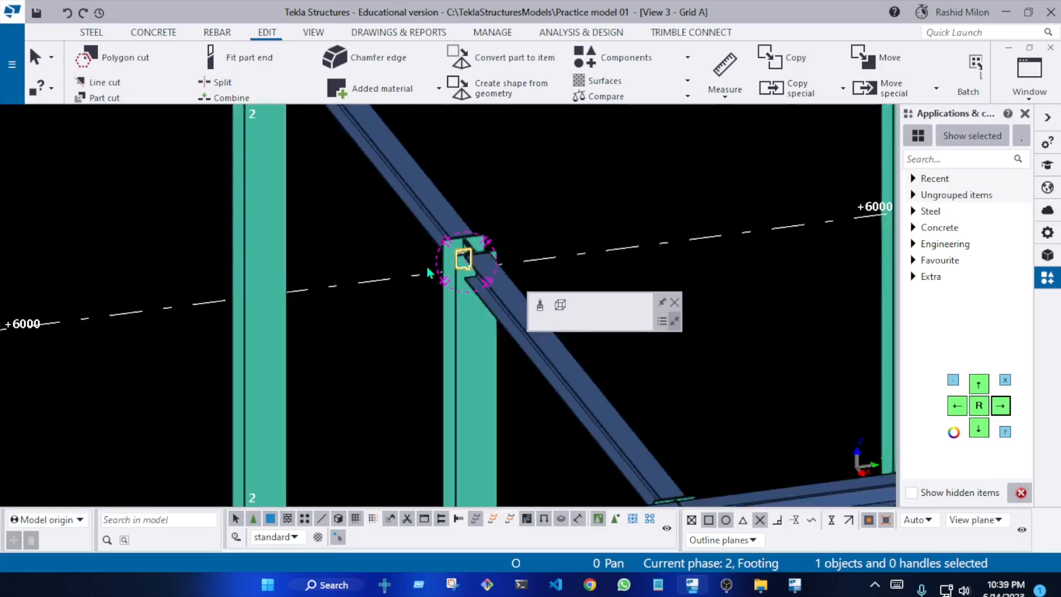
{"action": "scroll", "coordinate": [391, 247], "scroll_direction": "down", "scroll_amount": 4}
{"action": "left_click", "coordinate": [499, 342]}
{"action": "scroll", "coordinate": [499, 342], "scroll_direction": "up", "scroll_amount": 2}
{"action": "scroll", "coordinate": [499, 343], "scroll_direction": "up", "scroll_amount": 2}
{"action": "left_click", "coordinate": [525, 316]}
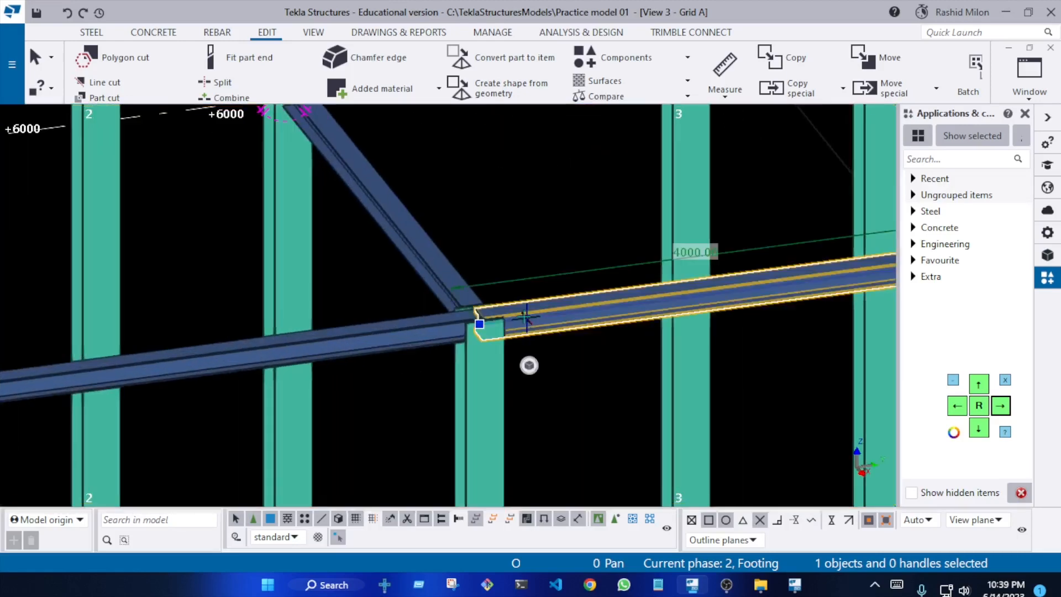
{"action": "right_click", "coordinate": [504, 221]}
{"action": "key", "text": "Escape"}
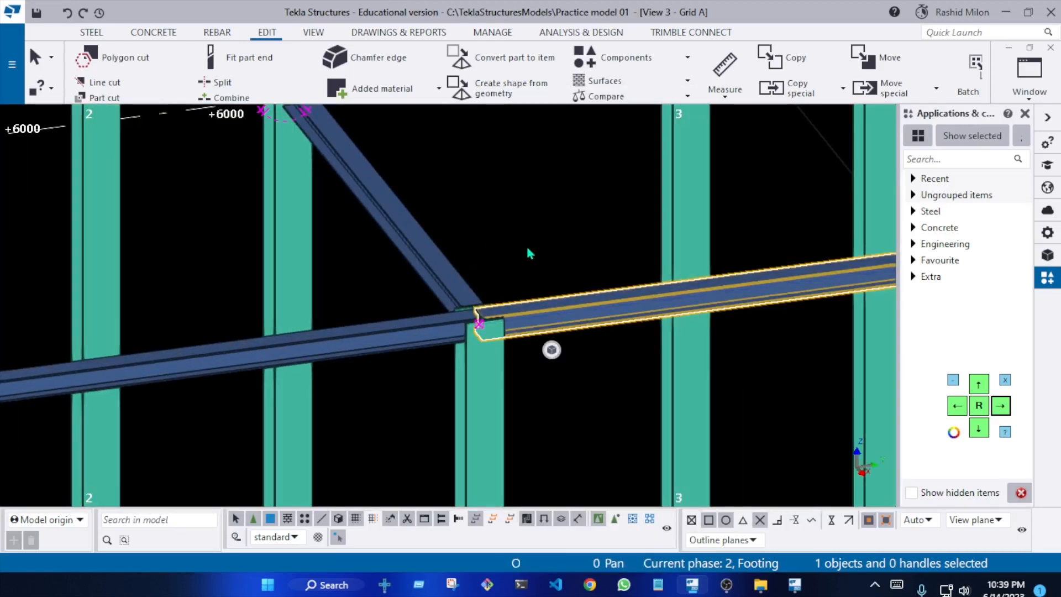
{"action": "left_click", "coordinate": [526, 243]}
Examine the joint at the column top up close, checking how the beam ends meet the column web and flanges
{"action": "scroll", "coordinate": [526, 249], "scroll_direction": "down", "scroll_amount": 3}
{"action": "middle_click_drag", "start_coordinate": [525, 296], "coordinate": [537, 241]}
{"action": "scroll", "coordinate": [519, 246], "scroll_direction": "up", "scroll_amount": 5}
{"action": "scroll", "coordinate": [515, 247], "scroll_direction": "up", "scroll_amount": 2}
{"action": "middle_click_drag", "start_coordinate": [473, 261], "coordinate": [301, 341]}
{"action": "scroll", "coordinate": [360, 295], "scroll_direction": "up", "scroll_amount": 6}
{"action": "scroll", "coordinate": [390, 285], "scroll_direction": "down", "scroll_amount": 8}
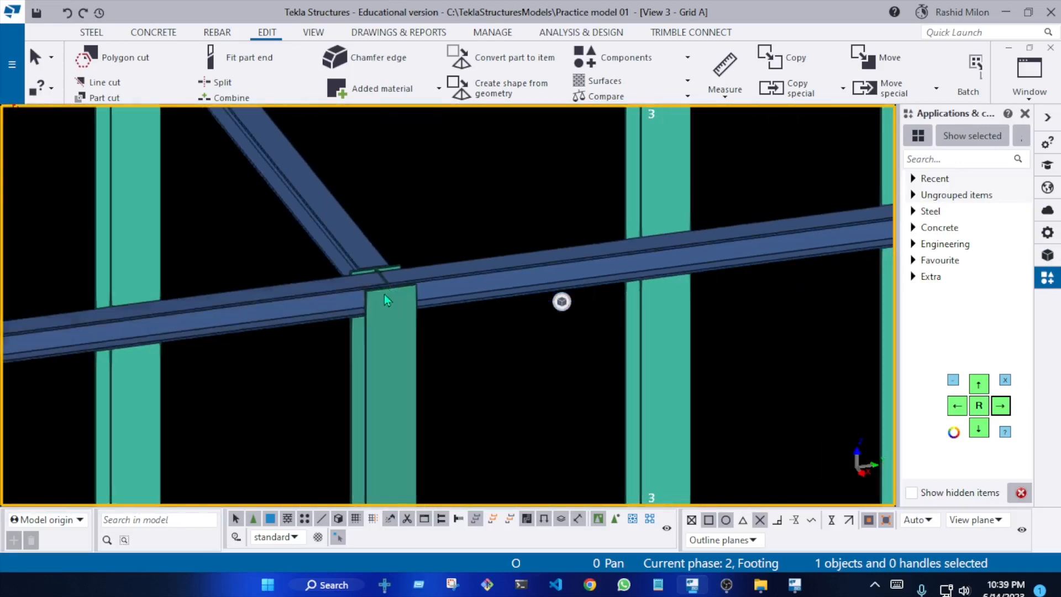
{"action": "mouse_move", "coordinate": [385, 298]}
{"action": "middle_mouse_down", "text": "ctrl"}
{"action": "mouse_move", "coordinate": [475, 270]}
{"action": "mouse_move", "coordinate": [689, 280]}
{"action": "mouse_move", "coordinate": [620, 261]}
{"action": "mouse_move", "coordinate": [580, 220]}
{"action": "mouse_move", "coordinate": [485, 254]}
{"action": "mouse_move", "coordinate": [647, 267]}
{"action": "mouse_move", "coordinate": [638, 268]}
{"action": "middle_mouse_up", "text": "ctrl"}
{"action": "scroll", "coordinate": [360, 317], "scroll_direction": "up", "scroll_amount": 10}
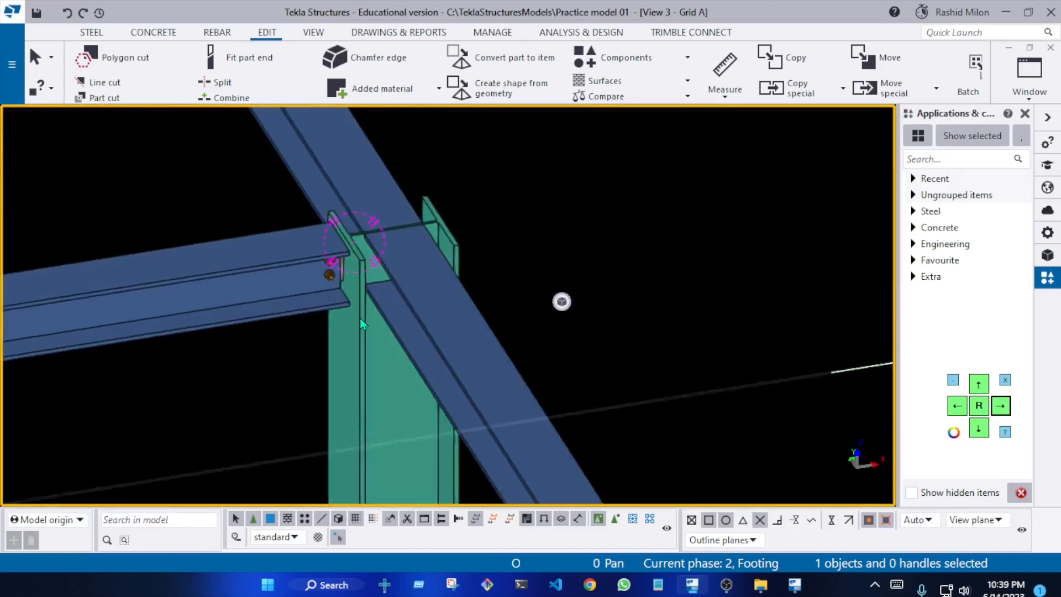
Open the Shear plate simple (146) properties of the bolted beam-to-column connection and bring the whole dialog header into view
{"action": "middle_click_drag", "start_coordinate": [295, 252], "coordinate": [297, 244], "text": "ctrl"}
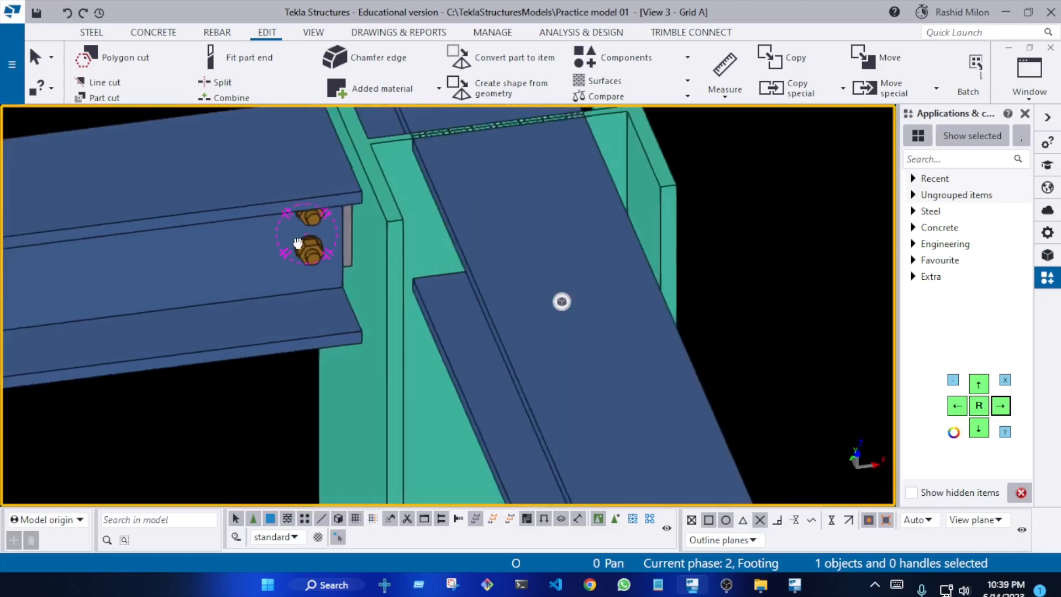
{"action": "scroll", "coordinate": [436, 299], "scroll_direction": "down", "scroll_amount": 8}
{"action": "mouse_move", "coordinate": [459, 317]}
{"action": "middle_mouse_down", "text": "ctrl"}
{"action": "mouse_move", "coordinate": [315, 262]}
{"action": "mouse_move", "coordinate": [475, 296]}
{"action": "middle_mouse_up", "text": "ctrl"}
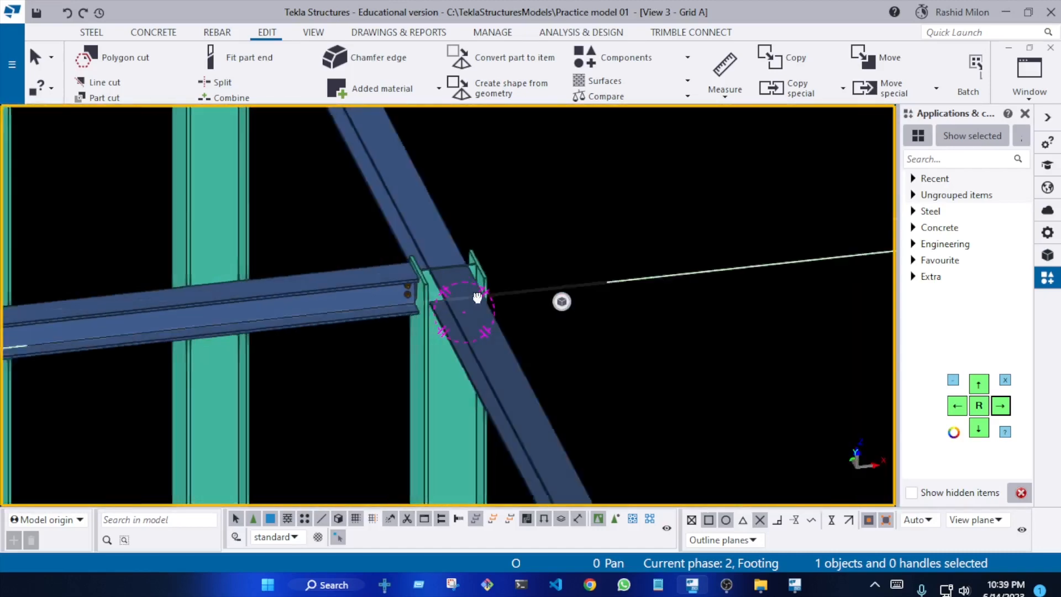
{"action": "scroll", "coordinate": [367, 313], "scroll_direction": "up", "scroll_amount": 5}
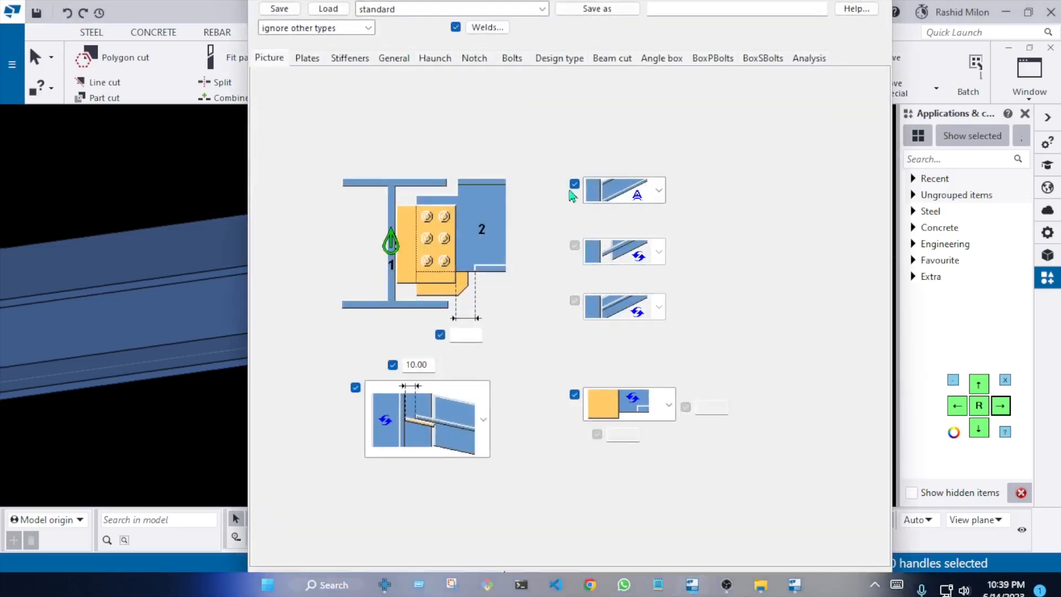
{"action": "left_click", "coordinate": [984, 426]}
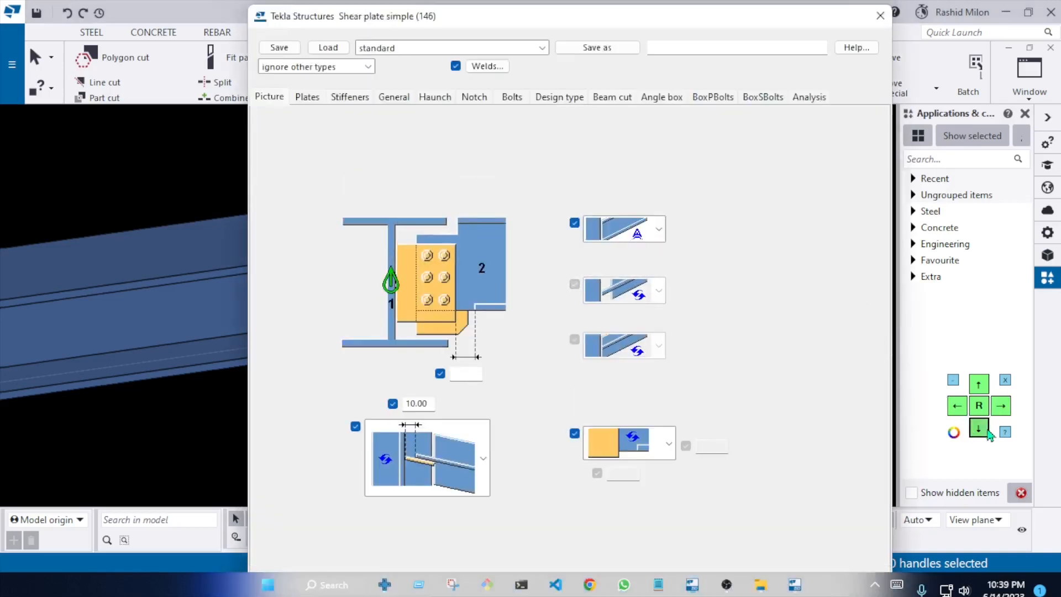
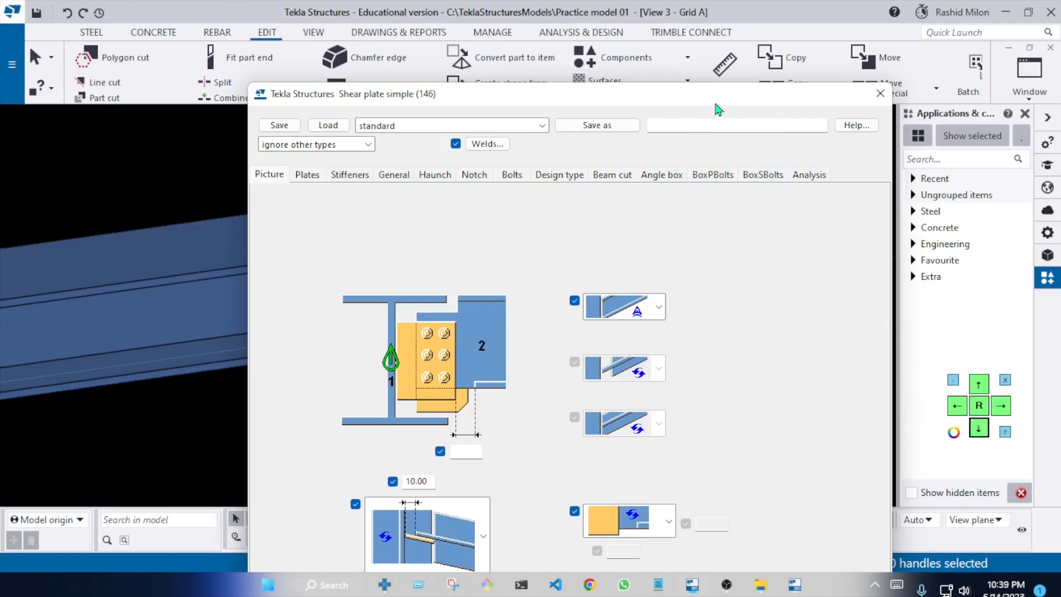
Close the connection properties and apply Shear plate simple (146) with the column as main part and the adjoining web-side beam as secondary part
{"action": "left_click_drag", "start_coordinate": [715, 104], "coordinate": [716, 87]}
{"action": "left_click", "coordinate": [880, 77]}
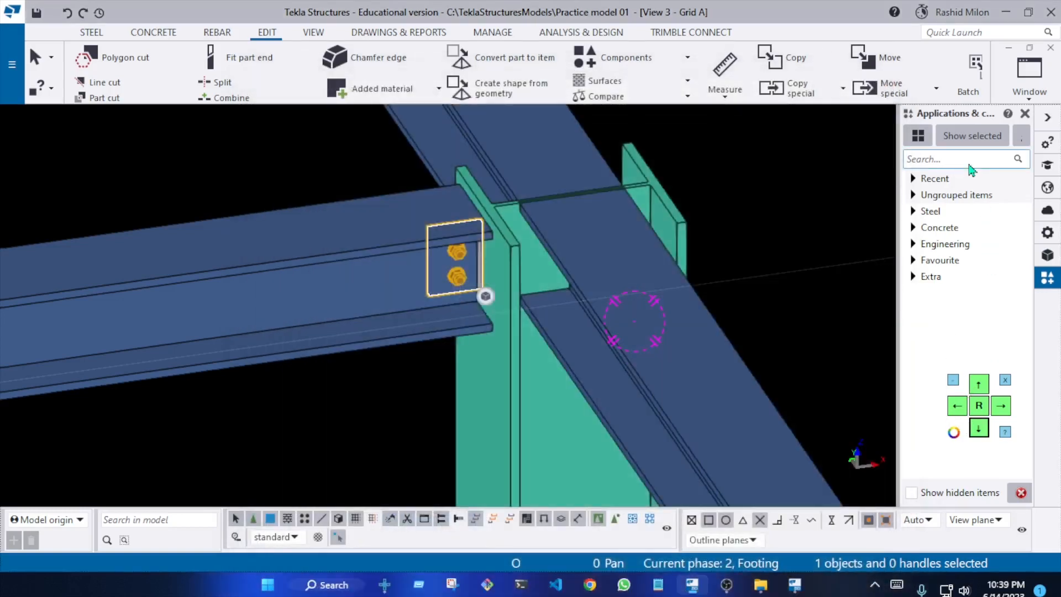
{"action": "double_click", "coordinate": [460, 272]}
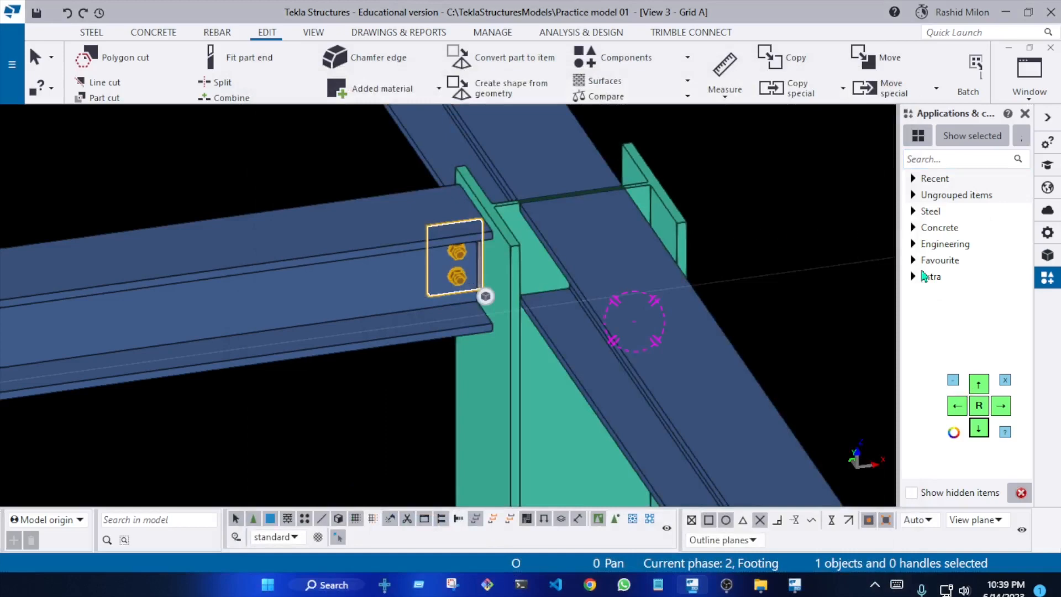
{"action": "left_click", "coordinate": [978, 389]}
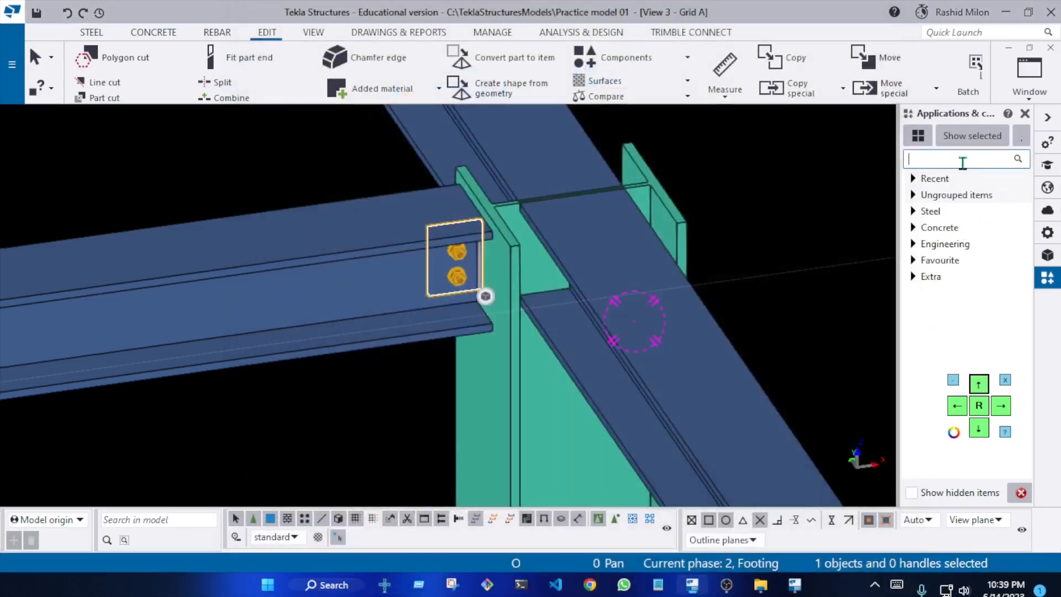
{"action": "type", "text": "146"}
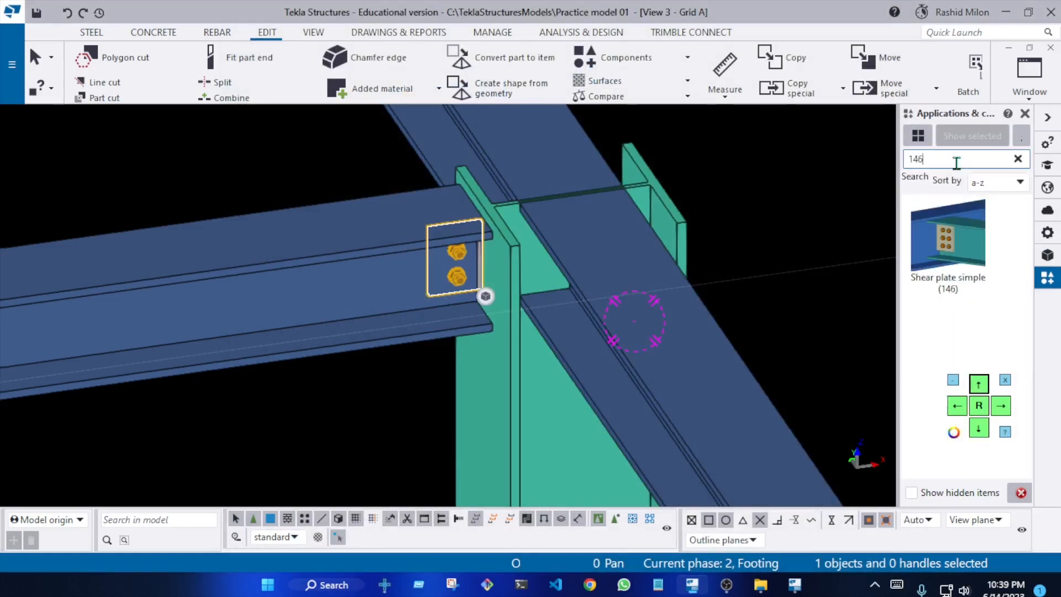
{"action": "left_click", "coordinate": [936, 261]}
{"action": "scroll", "coordinate": [532, 243], "scroll_direction": "up", "scroll_amount": 3}
{"action": "left_click", "coordinate": [532, 244]}
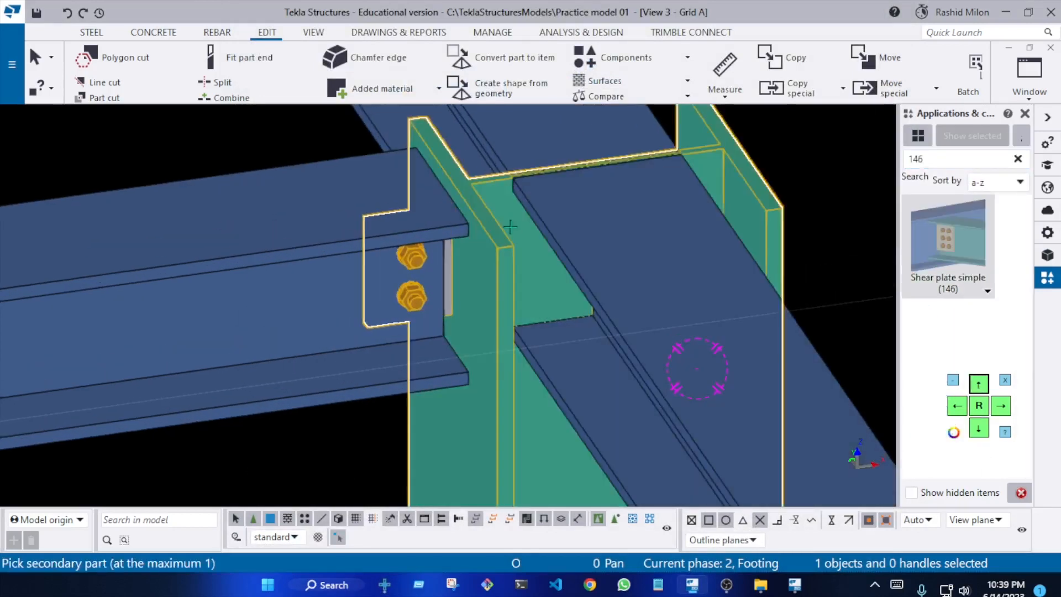
{"action": "left_click", "coordinate": [516, 144]}
Check the new shear plate connection in 3D, examining its plate and bolts inside the column and the joints along the neighbouring beams
{"action": "scroll", "coordinate": [540, 301], "scroll_direction": "down", "scroll_amount": 5}
{"action": "middle_click_drag", "start_coordinate": [538, 298], "coordinate": [395, 302], "text": "ctrl"}
{"action": "scroll", "coordinate": [522, 331], "scroll_direction": "down", "scroll_amount": 6}
{"action": "scroll", "coordinate": [736, 180], "scroll_direction": "up", "scroll_amount": 2}
{"action": "scroll", "coordinate": [618, 232], "scroll_direction": "up", "scroll_amount": 7}
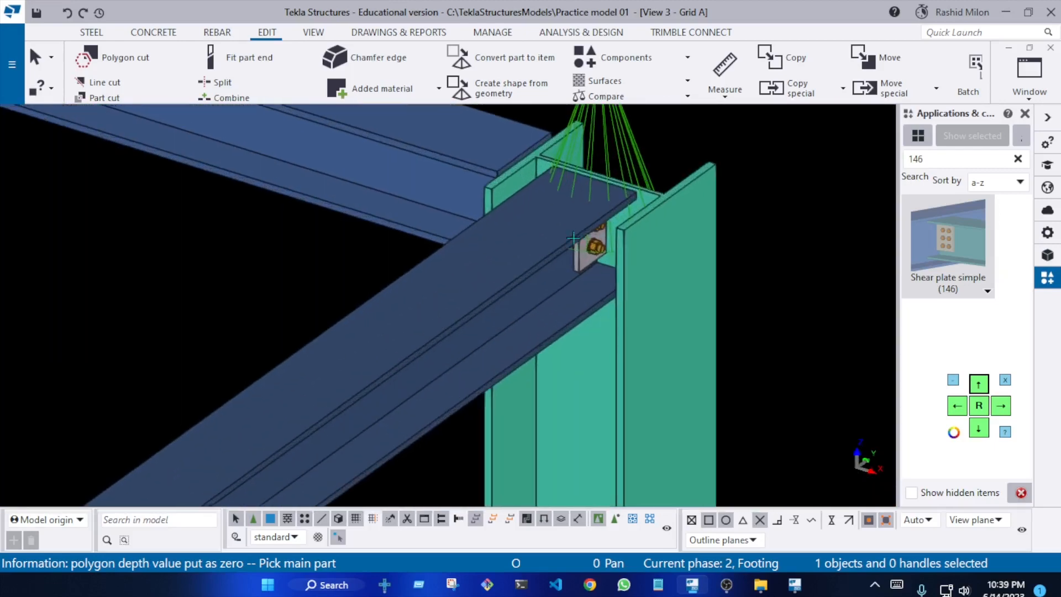
{"action": "middle_click_drag", "start_coordinate": [573, 236], "coordinate": [552, 245], "text": "ctrl"}
{"action": "scroll", "coordinate": [665, 324], "scroll_direction": "down", "scroll_amount": 8}
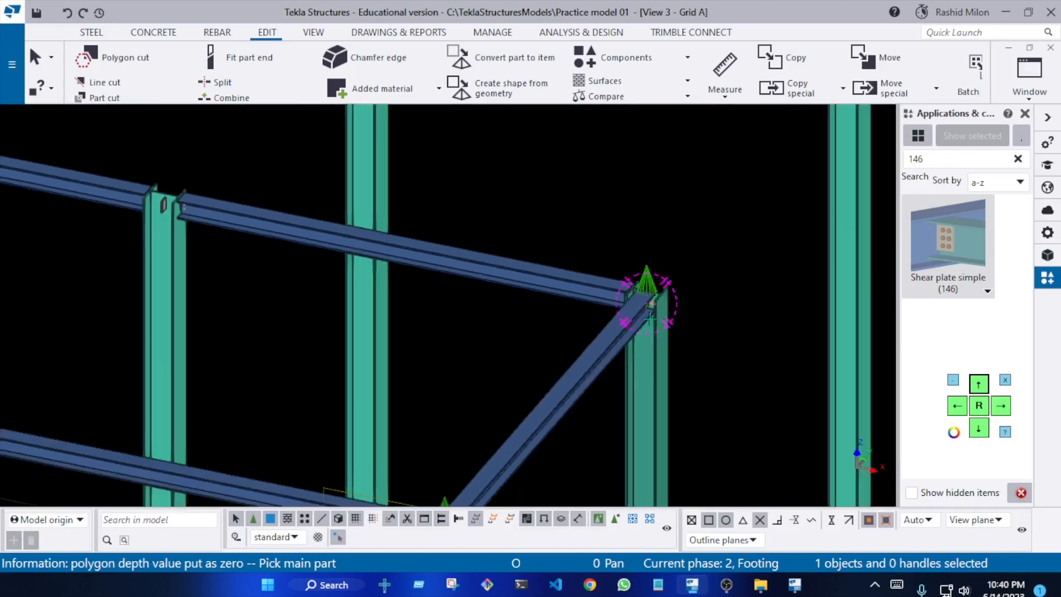
Delete the misplaced shear plate connections inside the web area of the middle-row column
{"action": "middle_click_drag", "start_coordinate": [403, 298], "coordinate": [391, 297], "text": "ctrl"}
{"action": "scroll", "coordinate": [391, 297], "scroll_direction": "up", "scroll_amount": 10}
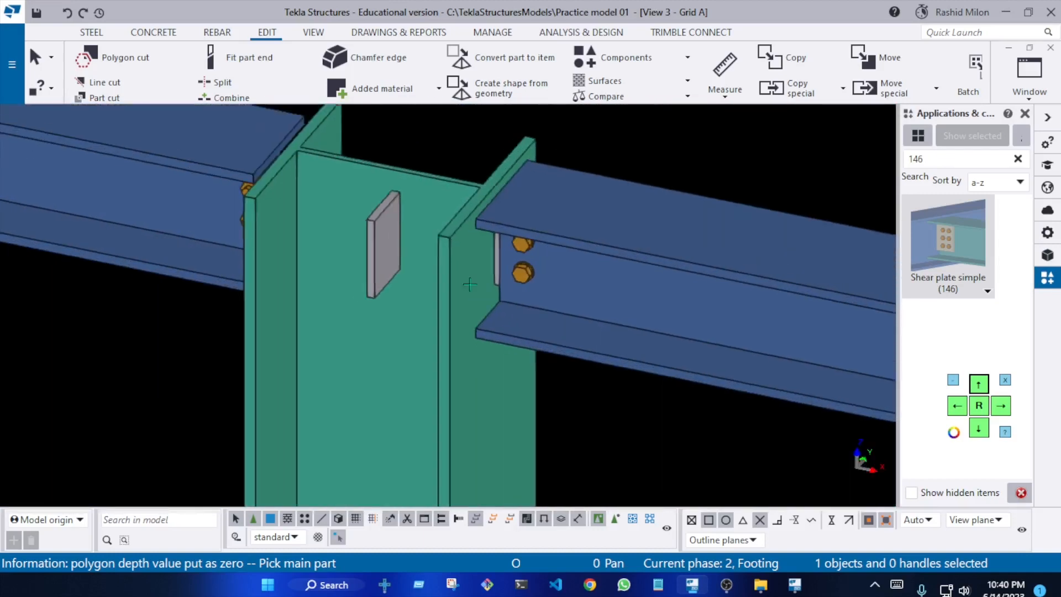
{"action": "scroll", "coordinate": [434, 282], "scroll_direction": "up", "scroll_amount": 2}
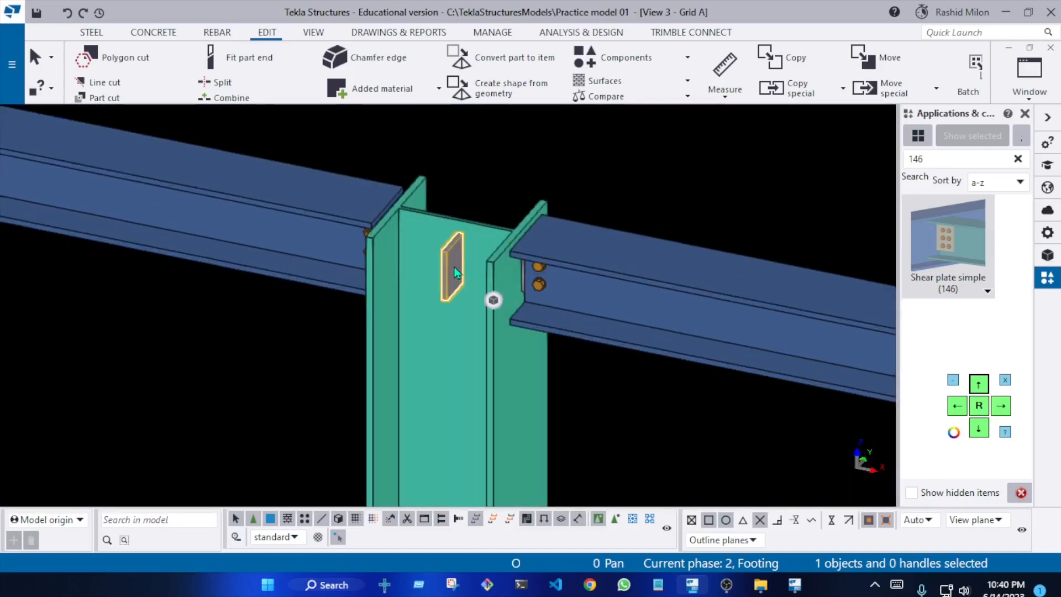
{"action": "key", "text": "Delete"}
{"action": "scroll", "coordinate": [472, 229], "scroll_direction": "down", "scroll_amount": 8}
{"action": "scroll", "coordinate": [357, 293], "scroll_direction": "up", "scroll_amount": 6}
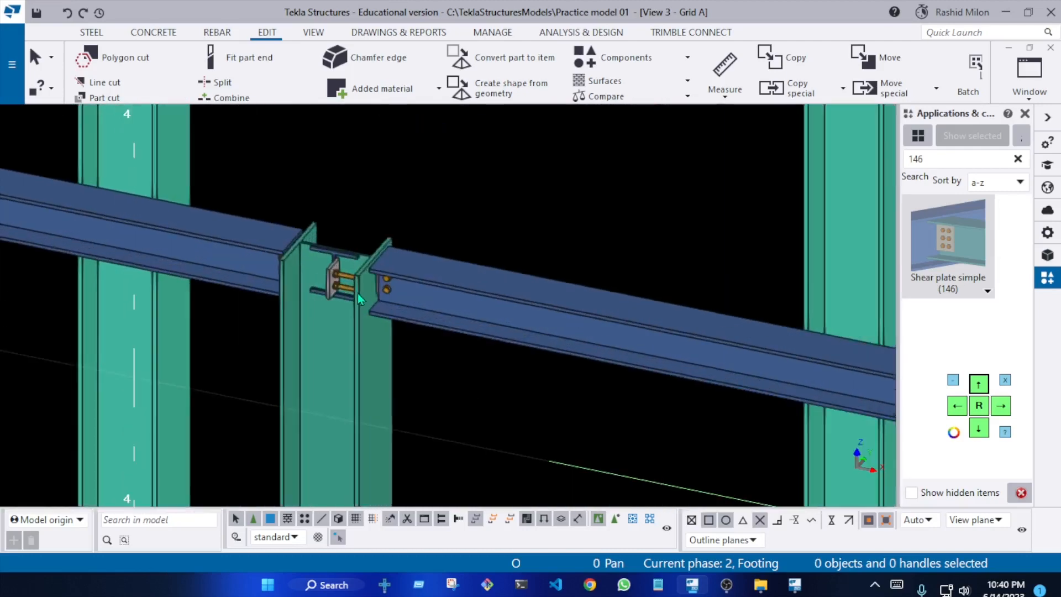
{"action": "left_click", "coordinate": [342, 295]}
{"action": "key", "text": "Delete"}
Delete the long middle-row beam running between grids 1 and 3, and redraw the view
{"action": "scroll", "coordinate": [345, 232], "scroll_direction": "down", "scroll_amount": 8}
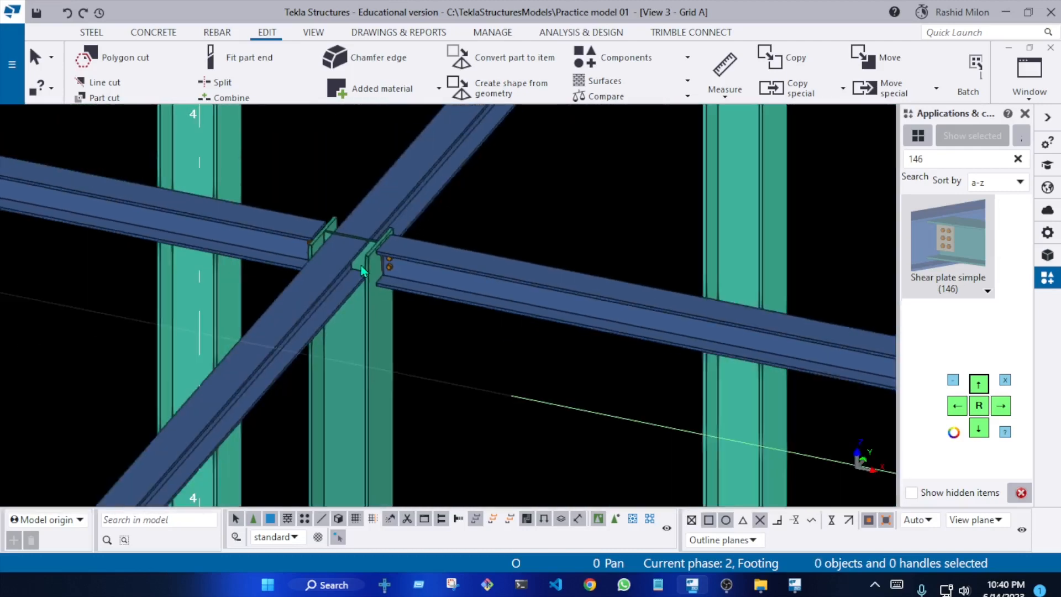
{"action": "left_click", "coordinate": [348, 283]}
{"action": "scroll", "coordinate": [350, 285], "scroll_direction": "down", "scroll_amount": 6}
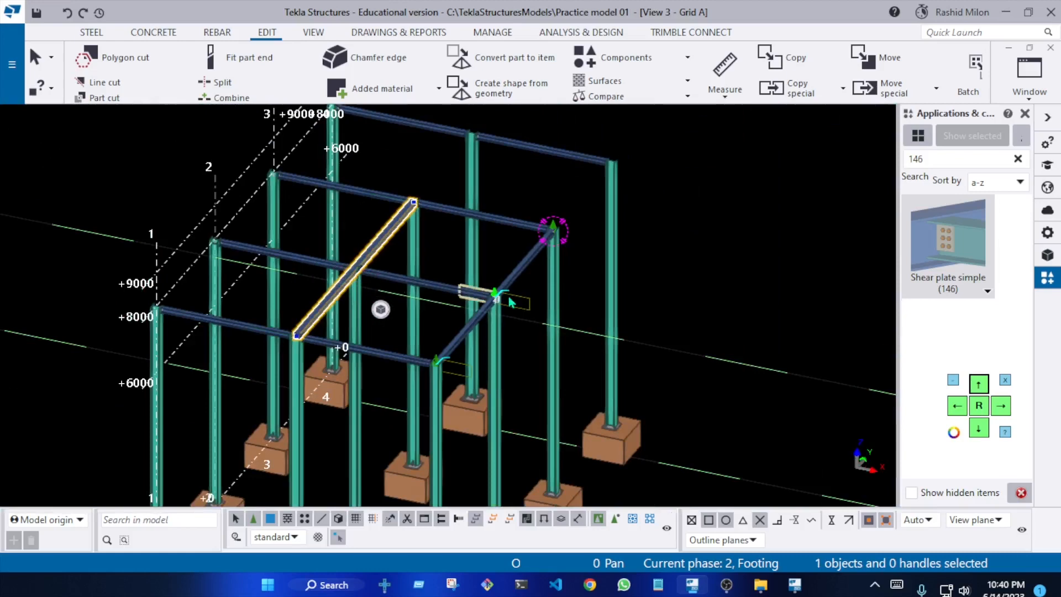
{"action": "scroll", "coordinate": [510, 301], "scroll_direction": "up", "scroll_amount": 5}
{"action": "scroll", "coordinate": [350, 260], "scroll_direction": "down", "scroll_amount": 5}
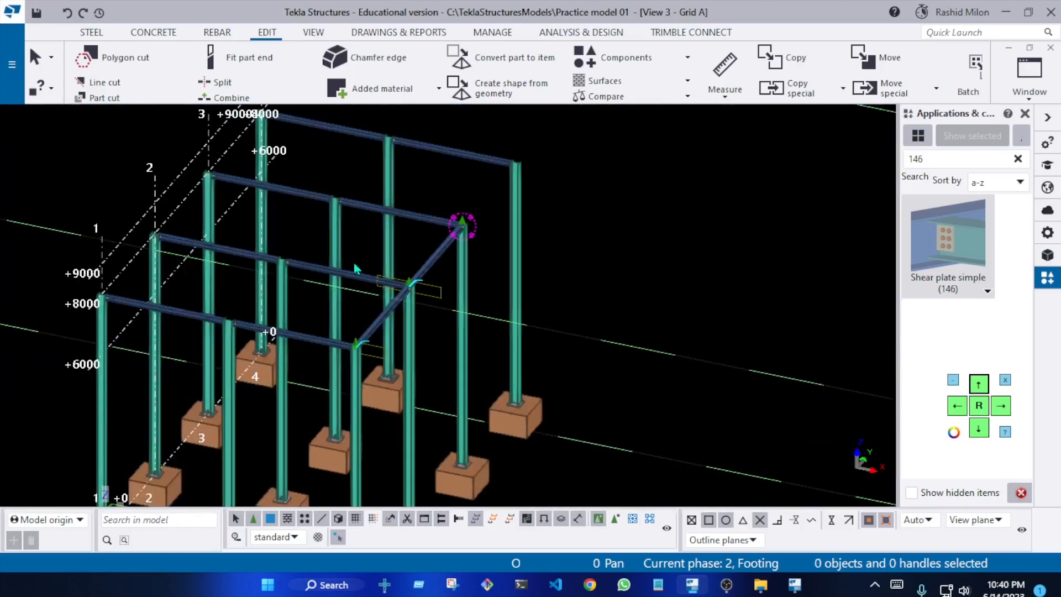
{"action": "scroll", "coordinate": [354, 264], "scroll_direction": "up", "scroll_amount": 3}
{"action": "right_click", "coordinate": [369, 219]}
{"action": "left_click", "coordinate": [424, 311]}
{"action": "middle_click_drag", "start_coordinate": [416, 286], "coordinate": [460, 303]}
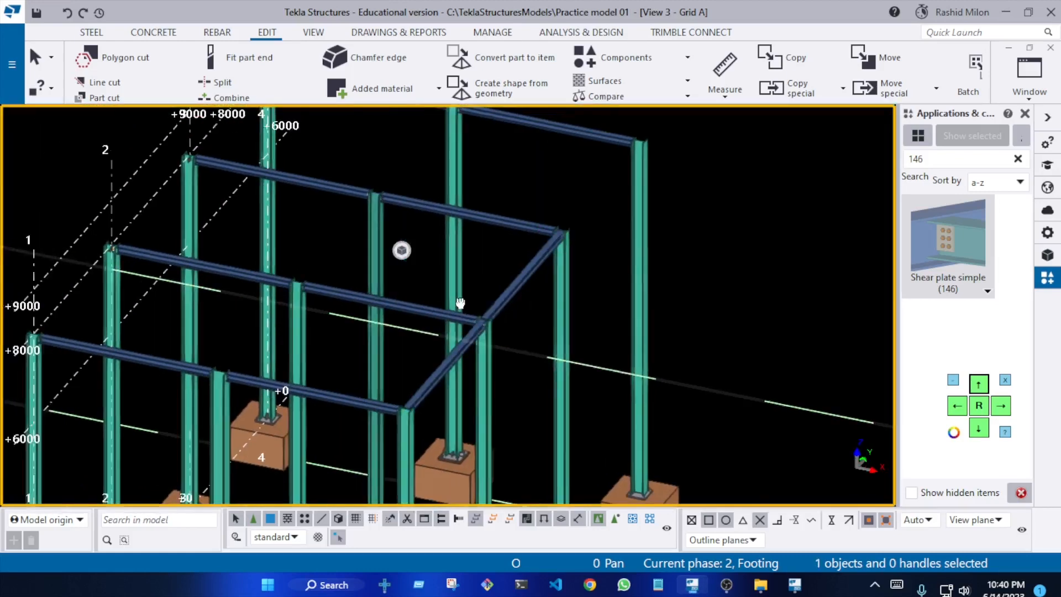
Delete the misplaced shear plate connection and the beam crossing the grid 2 column on the outer row beside the grid labels
{"action": "scroll", "coordinate": [76, 266], "scroll_direction": "up", "scroll_amount": 10}
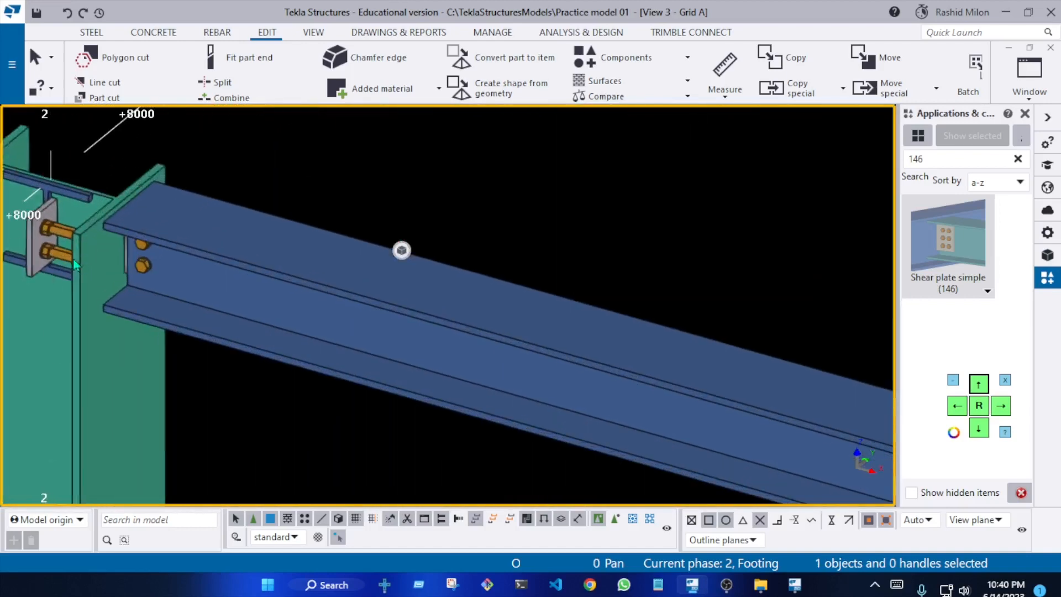
{"action": "scroll", "coordinate": [57, 259], "scroll_direction": "down", "scroll_amount": 5}
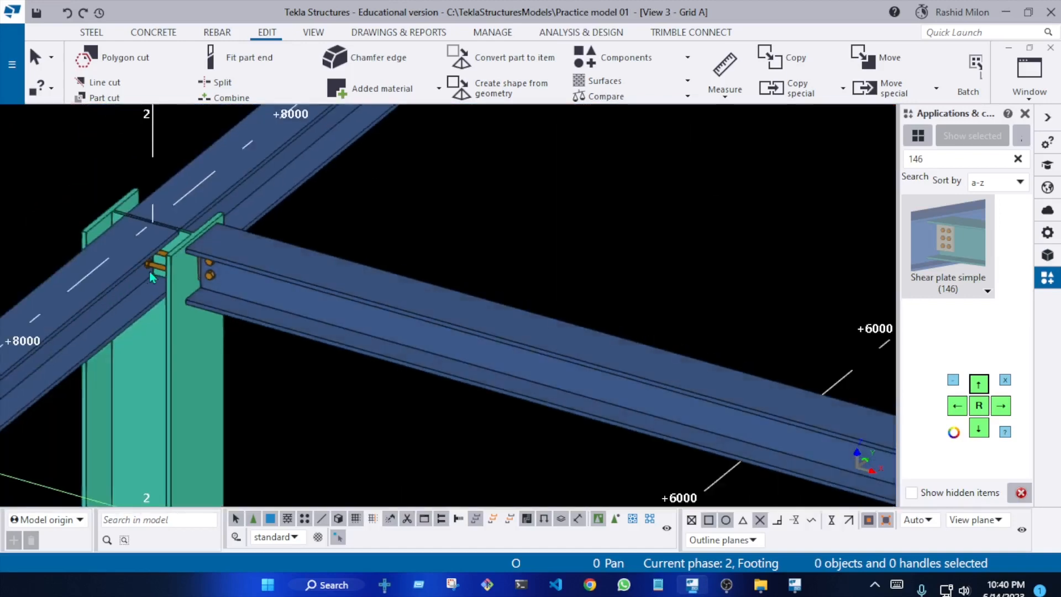
{"action": "key", "text": "Delete"}
{"action": "scroll", "coordinate": [326, 280], "scroll_direction": "down", "scroll_amount": 7}
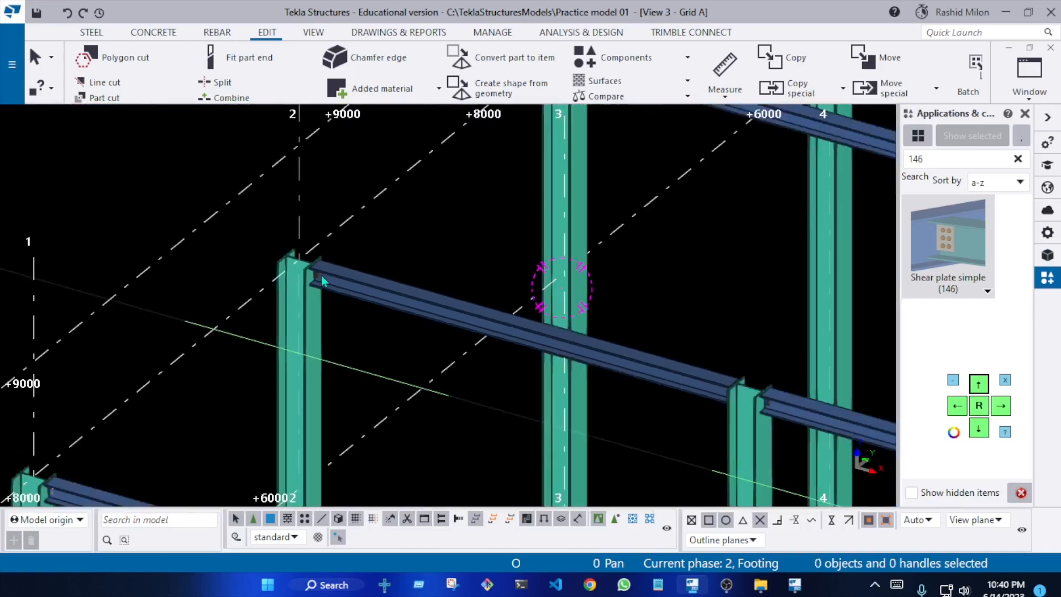
{"action": "middle_click_drag", "start_coordinate": [539, 395], "coordinate": [468, 311]}
{"action": "scroll", "coordinate": [621, 263], "scroll_direction": "up", "scroll_amount": 4}
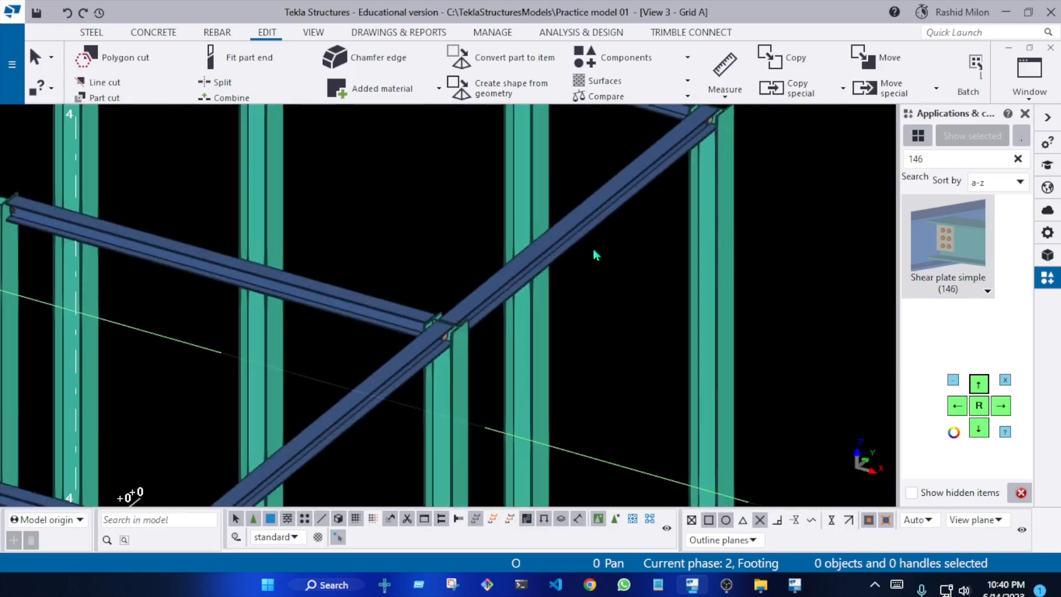
Copy the outer-row beam between grids 2 and 3 to another object, from the grid 2 column to the grid 3 column, and redraw the view
{"action": "scroll", "coordinate": [538, 252], "scroll_direction": "down", "scroll_amount": 2}
{"action": "left_click", "coordinate": [548, 251]}
{"action": "middle_click_drag", "start_coordinate": [584, 236], "coordinate": [548, 253]}
{"action": "scroll", "coordinate": [548, 251], "scroll_direction": "down", "scroll_amount": 3}
{"action": "right_click", "coordinate": [540, 253]}
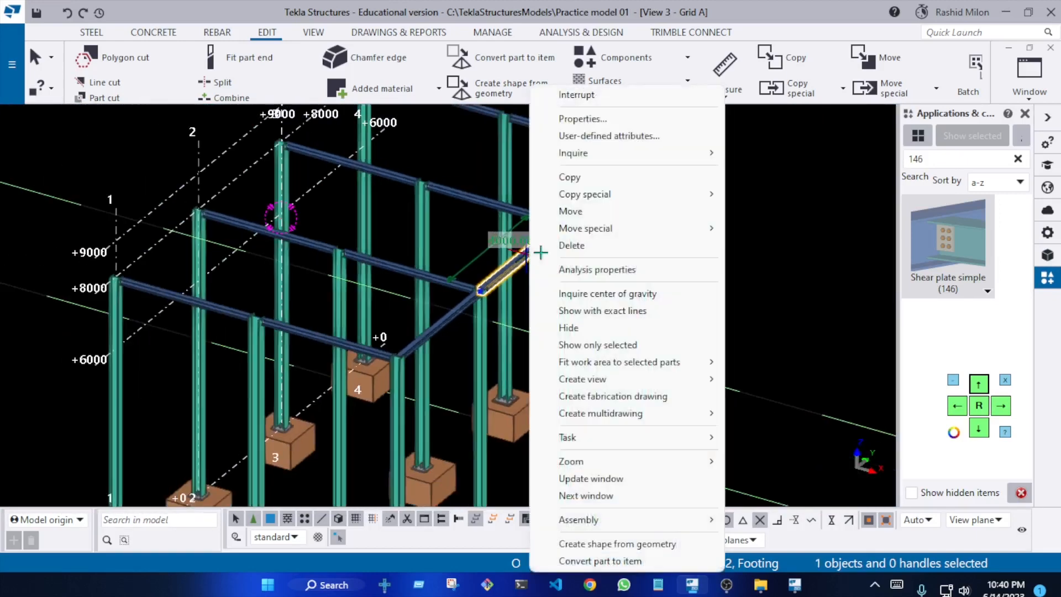
{"action": "left_click", "coordinate": [775, 263]}
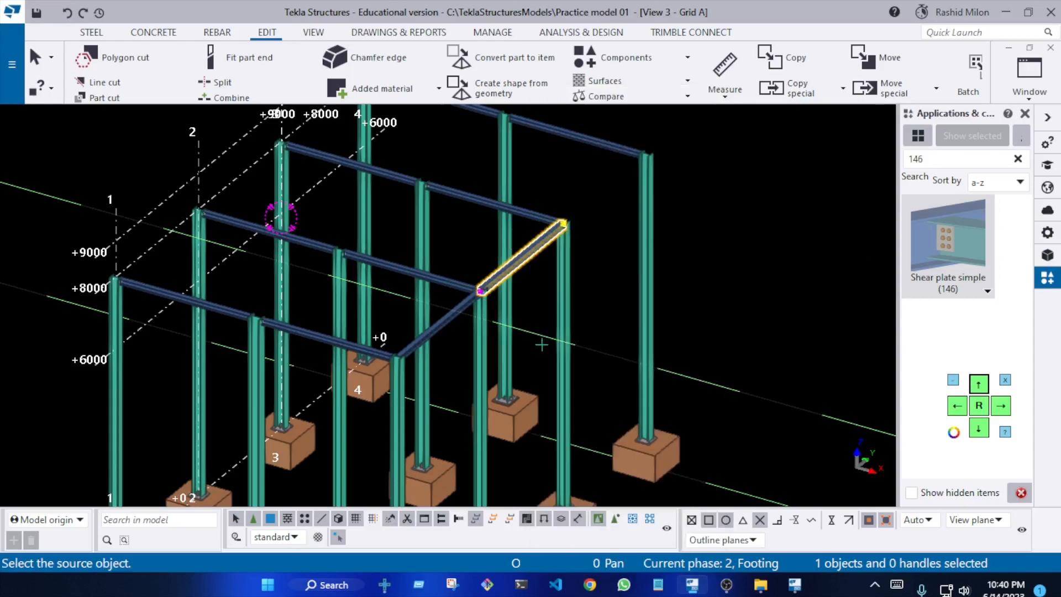
{"action": "scroll", "coordinate": [436, 343], "scroll_direction": "up", "scroll_amount": 5}
{"action": "left_click", "coordinate": [433, 365]}
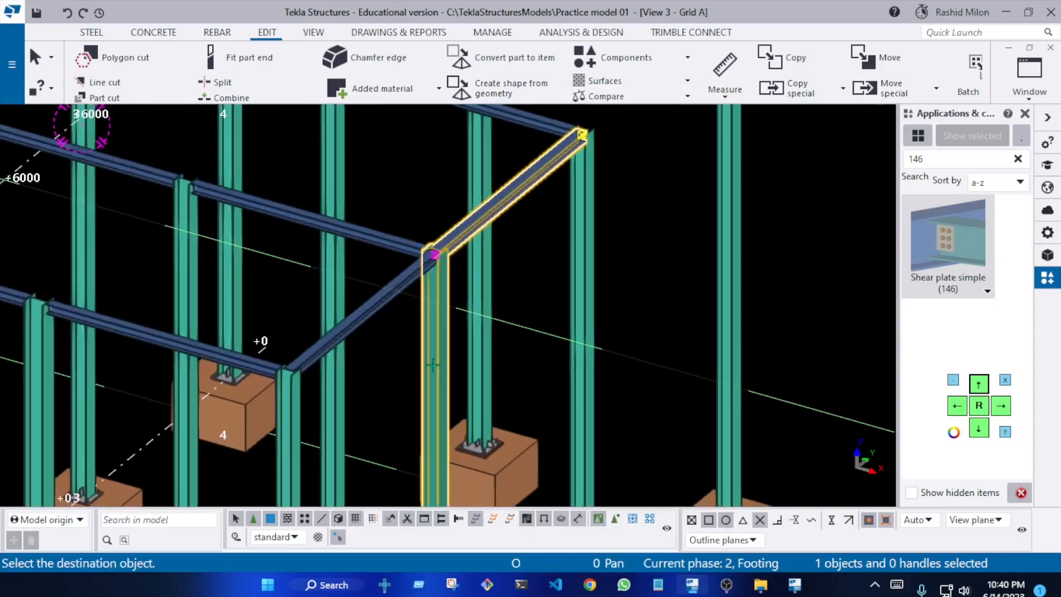
{"action": "left_click", "coordinate": [583, 283]}
{"action": "scroll", "coordinate": [636, 238], "scroll_direction": "down", "scroll_amount": 6}
{"action": "right_click", "coordinate": [664, 224]}
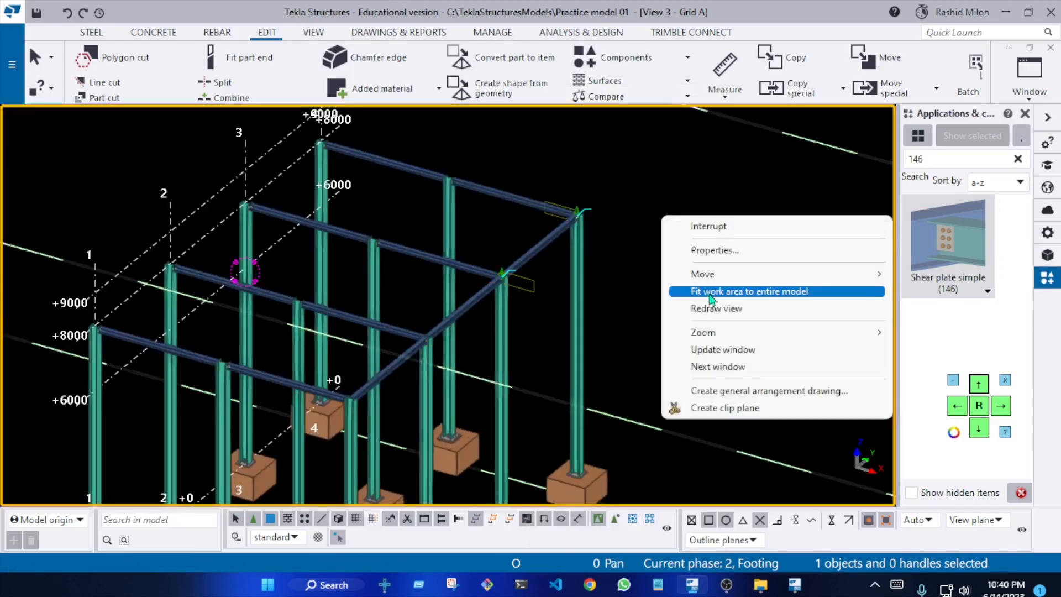
{"action": "left_click", "coordinate": [696, 301]}
Check the copied beam and the shear plate joints at the column tops along the outer row in 3D
{"action": "middle_click_drag", "start_coordinate": [501, 186], "coordinate": [797, 169], "text": "ctrl"}
{"action": "scroll", "coordinate": [612, 189], "scroll_direction": "down", "scroll_amount": 8}
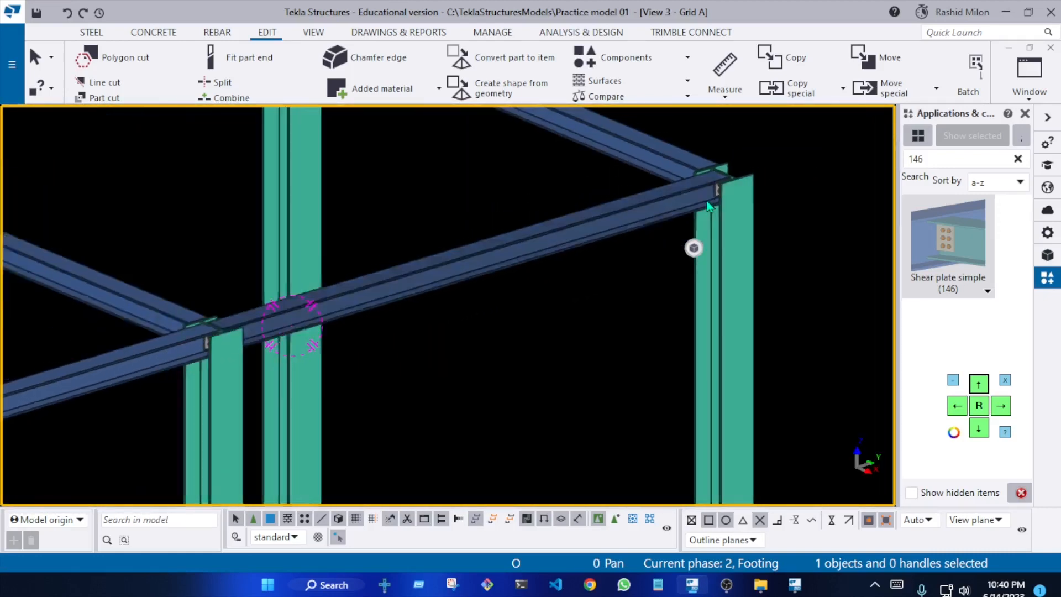
{"action": "middle_click_drag", "start_coordinate": [612, 189], "coordinate": [602, 271], "text": "ctrl"}
{"action": "scroll", "coordinate": [553, 251], "scroll_direction": "up", "scroll_amount": 4}
{"action": "scroll", "coordinate": [456, 243], "scroll_direction": "up", "scroll_amount": 4}
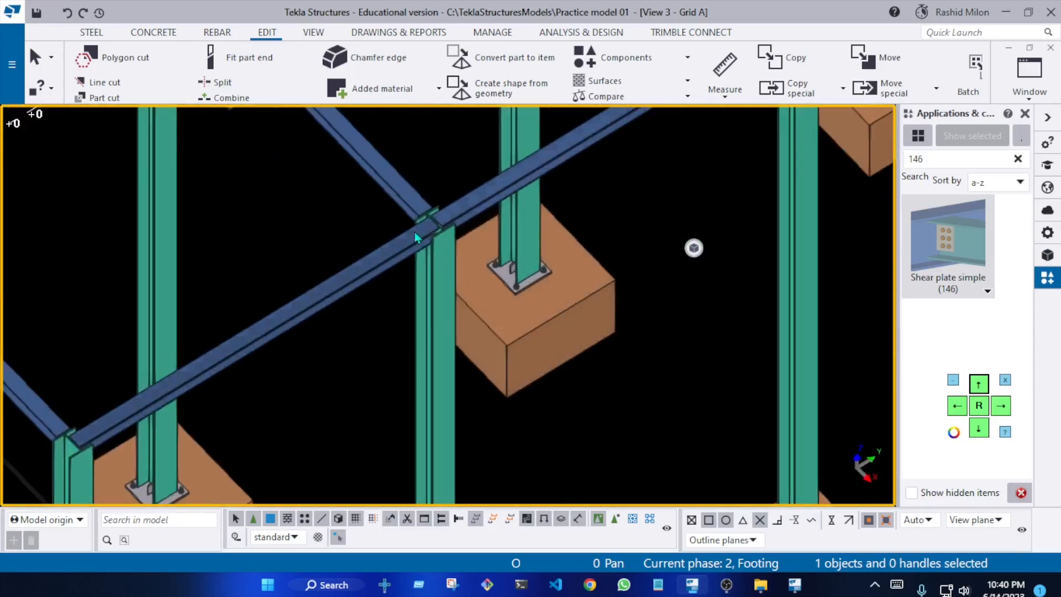
Copy the three outer-row beams to another object, from their grid 2 column to the grid 2 column of the opposite outer row
{"action": "left_click", "coordinate": [369, 270]}
{"action": "scroll", "coordinate": [411, 293], "scroll_direction": "down", "scroll_amount": 8}
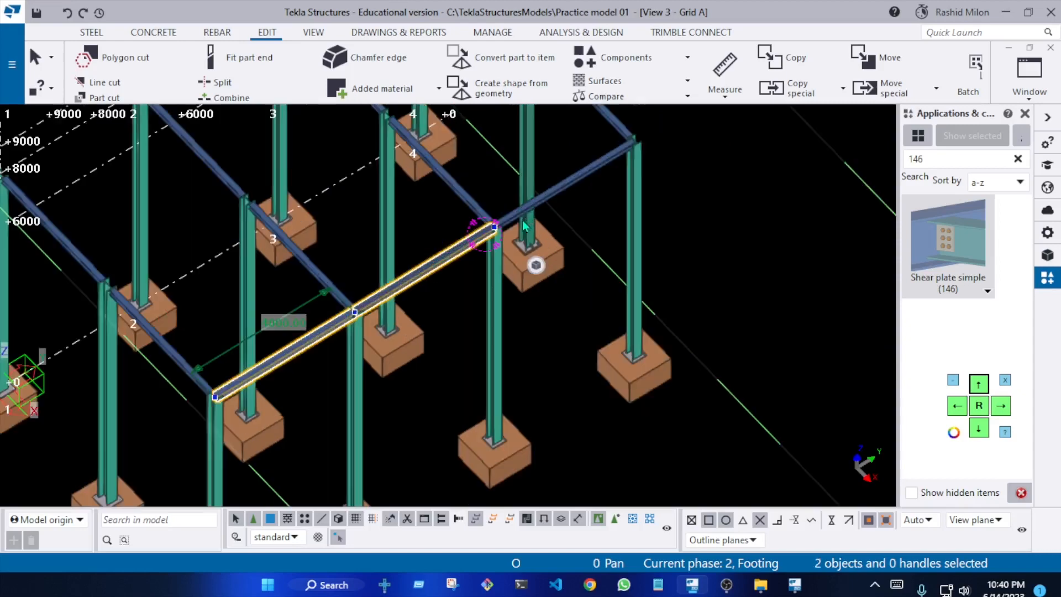
{"action": "scroll", "coordinate": [494, 246], "scroll_direction": "up", "scroll_amount": 2}
{"action": "scroll", "coordinate": [580, 210], "scroll_direction": "up", "scroll_amount": 3}
{"action": "scroll", "coordinate": [607, 202], "scroll_direction": "down", "scroll_amount": 3}
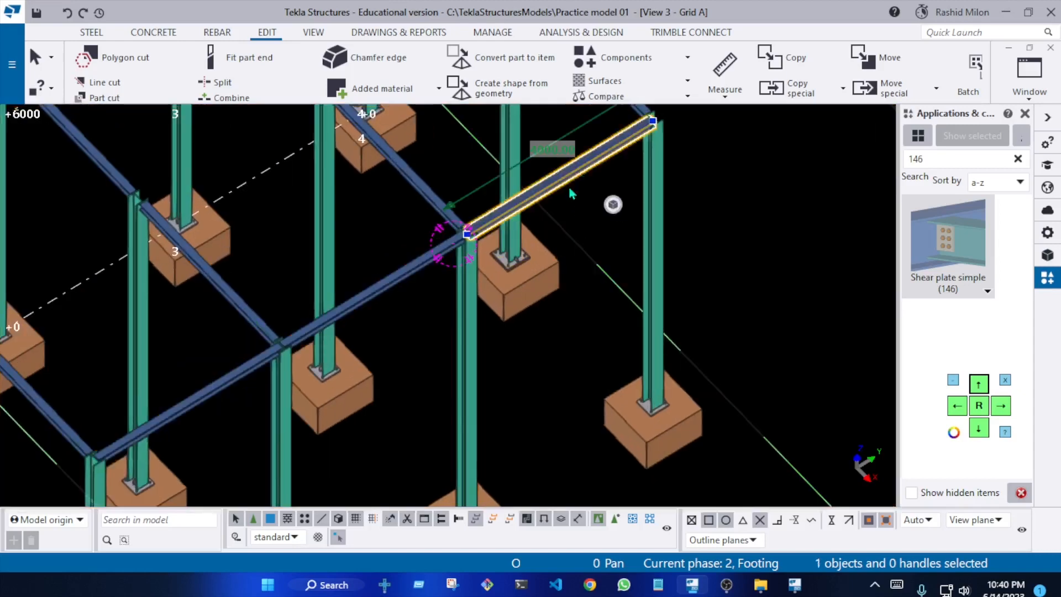
{"action": "left_click", "coordinate": [436, 255], "text": "ctrl"}
{"action": "left_click", "coordinate": [349, 323], "text": "ctrl"}
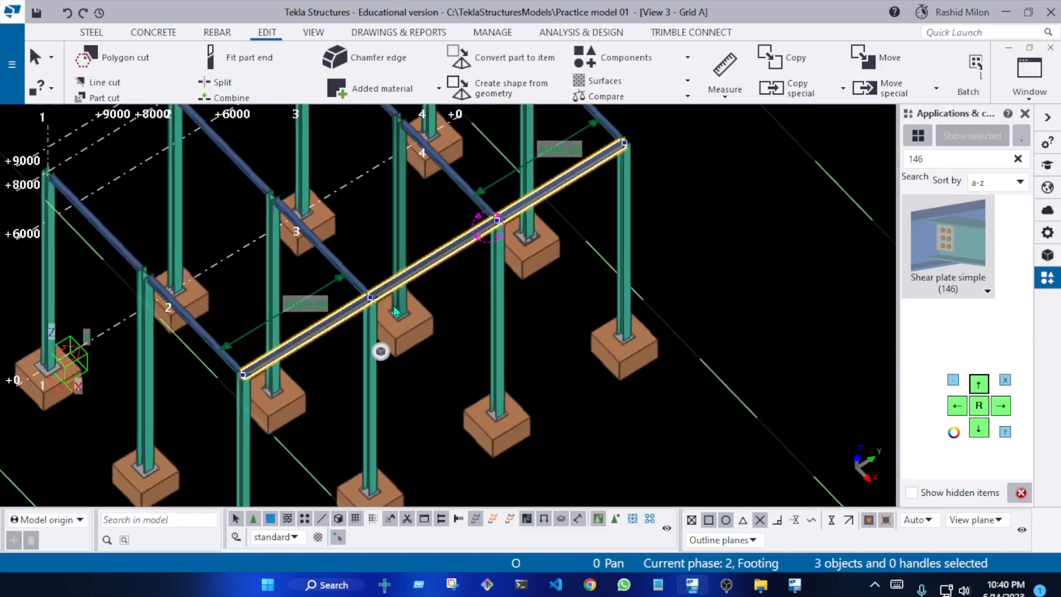
{"action": "scroll", "coordinate": [497, 294], "scroll_direction": "down", "scroll_amount": 5}
{"action": "scroll", "coordinate": [579, 224], "scroll_direction": "up", "scroll_amount": 1}
{"action": "right_click", "coordinate": [621, 176]}
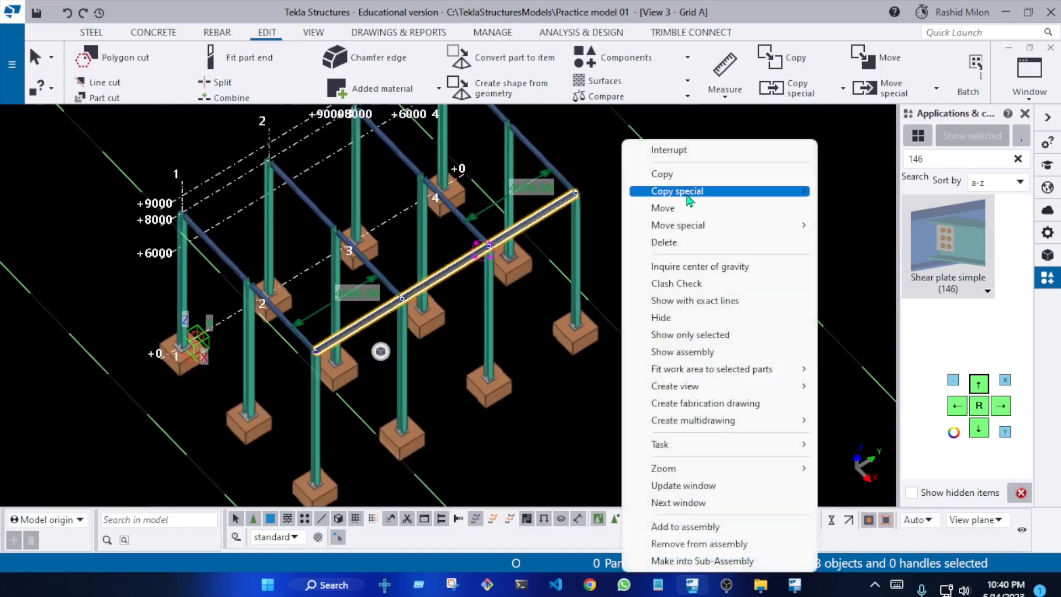
{"action": "mouse_move", "coordinate": [784, 190]}
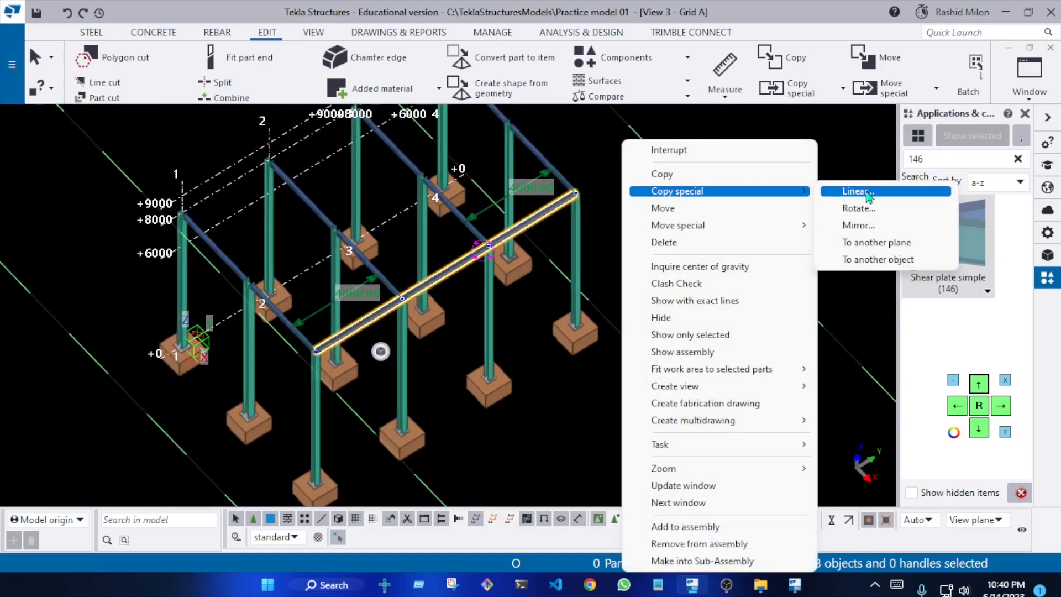
{"action": "left_click", "coordinate": [875, 259]}
{"action": "left_click", "coordinate": [401, 384]}
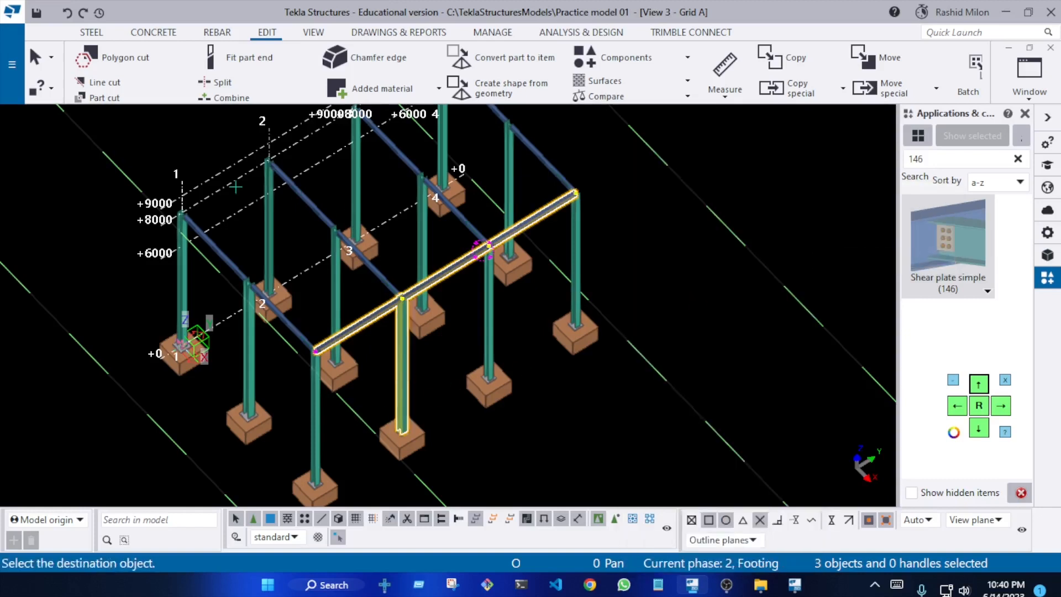
{"action": "left_click", "coordinate": [276, 244]}
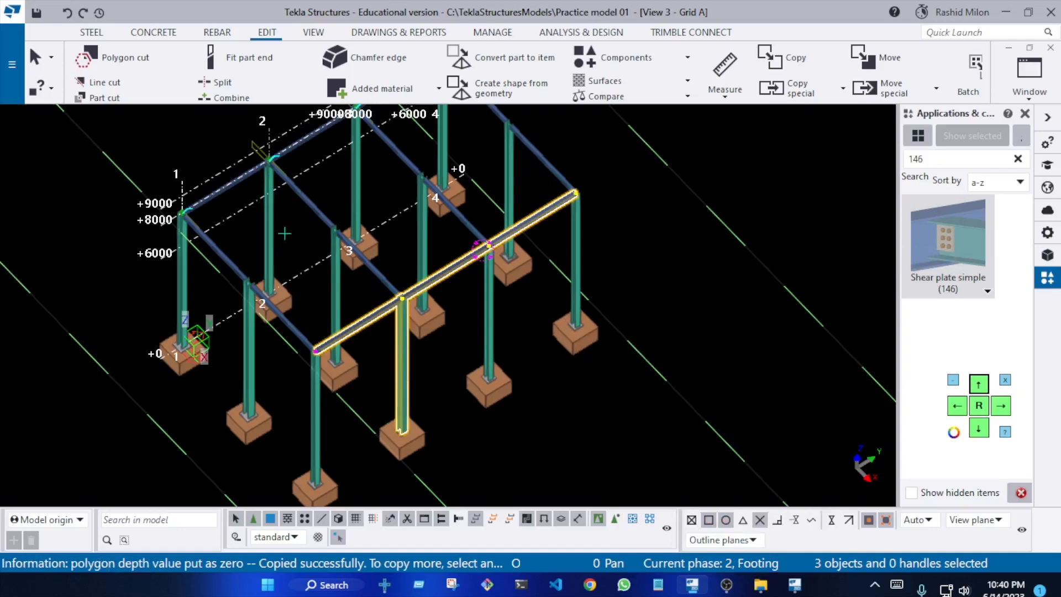
Copy the three beams to the grid 2 column of the middle row as well, and redraw the view
{"action": "scroll", "coordinate": [253, 174], "scroll_direction": "up", "scroll_amount": 10}
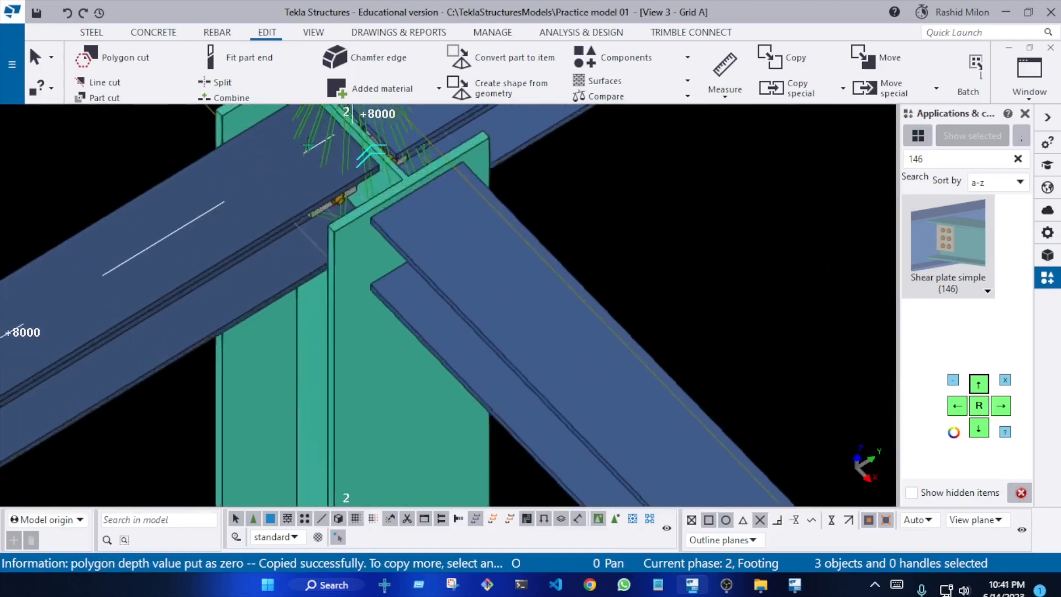
{"action": "scroll", "coordinate": [309, 145], "scroll_direction": "down", "scroll_amount": 10}
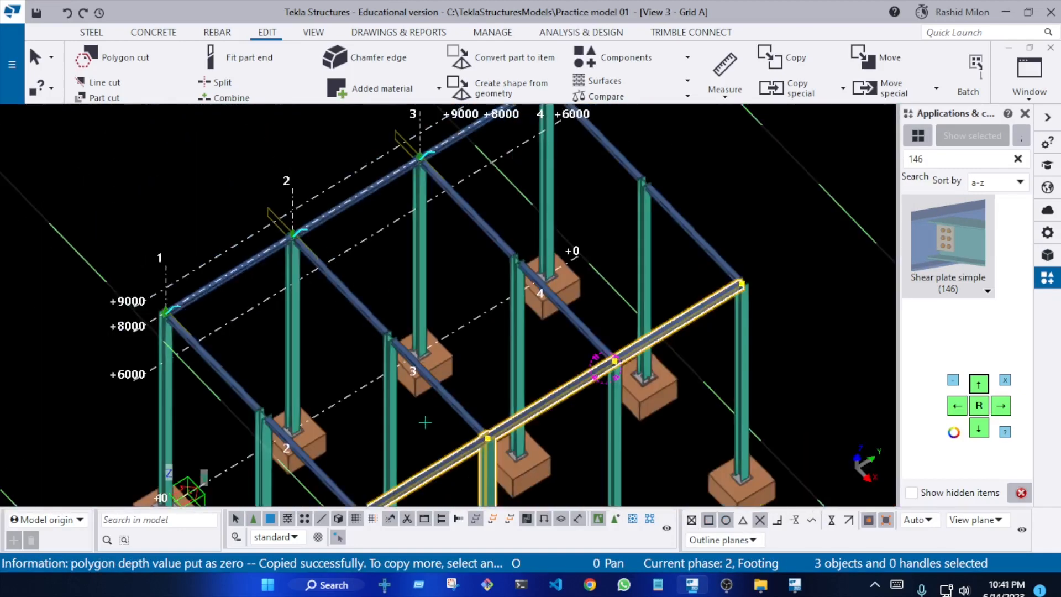
{"action": "left_click", "coordinate": [391, 436]}
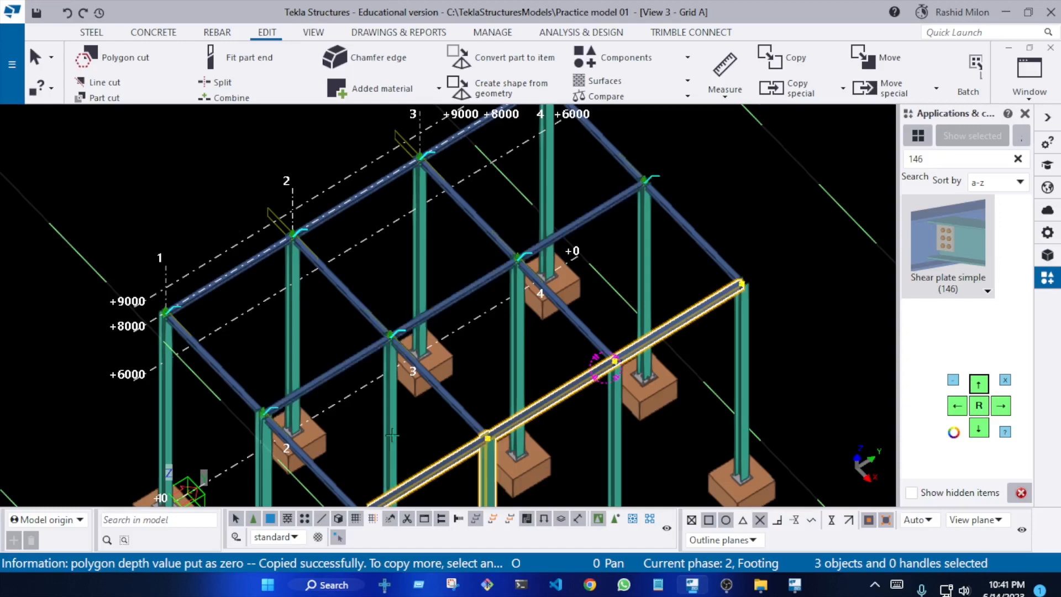
{"action": "right_click", "coordinate": [724, 143]}
{"action": "left_click", "coordinate": [773, 234]}
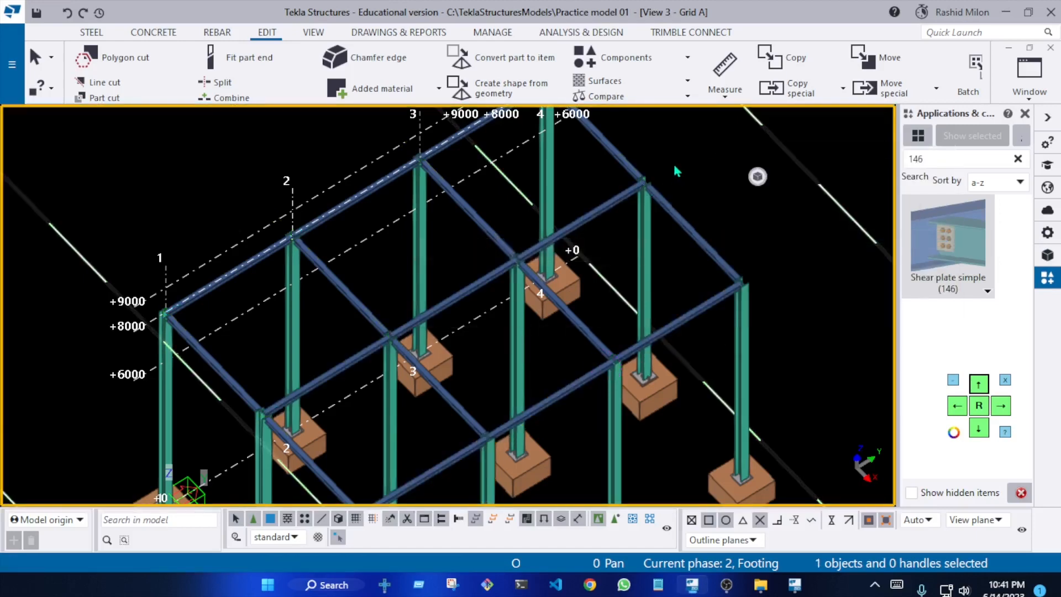
Switch the Grid A view from 3D to plane display and redraw it
{"action": "key", "text": "ctrl+p"}
{"action": "scroll", "coordinate": [490, 219], "scroll_direction": "up", "scroll_amount": 3}
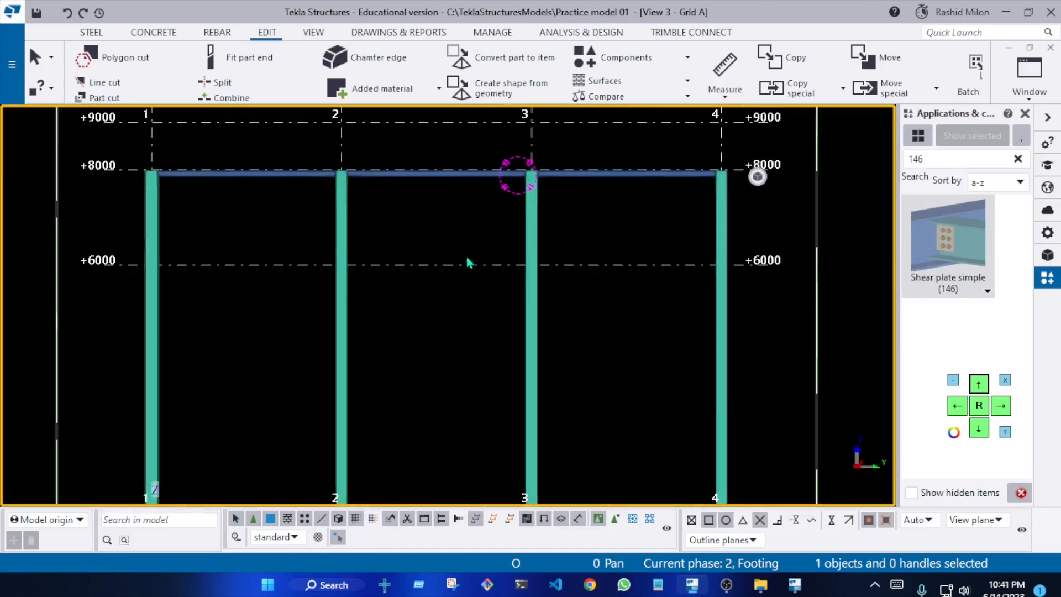
{"action": "scroll", "coordinate": [431, 206], "scroll_direction": "down", "scroll_amount": 3}
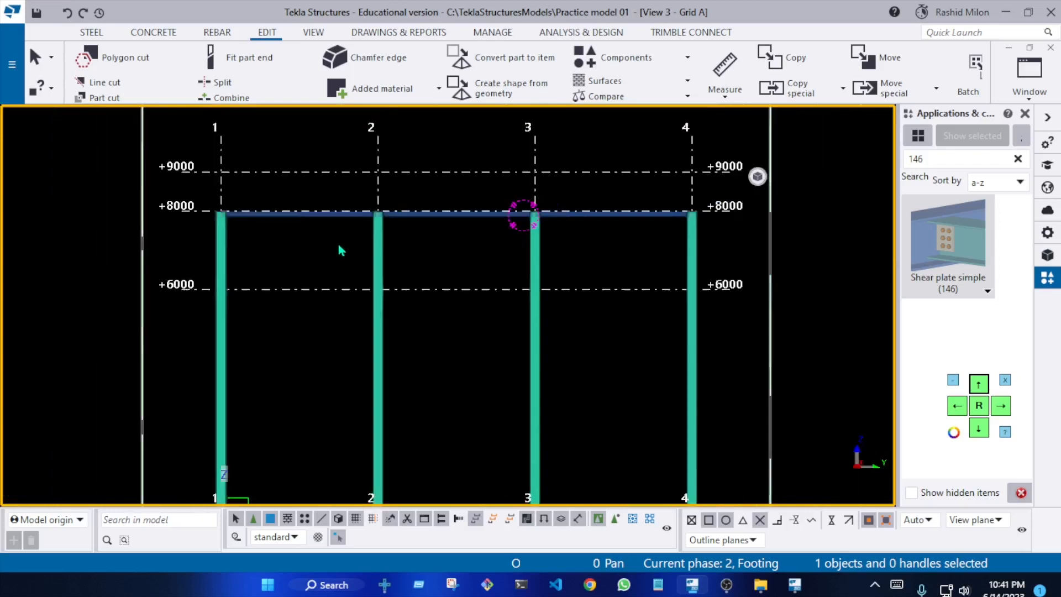
{"action": "right_click", "coordinate": [308, 251]}
{"action": "left_click", "coordinate": [367, 341]}
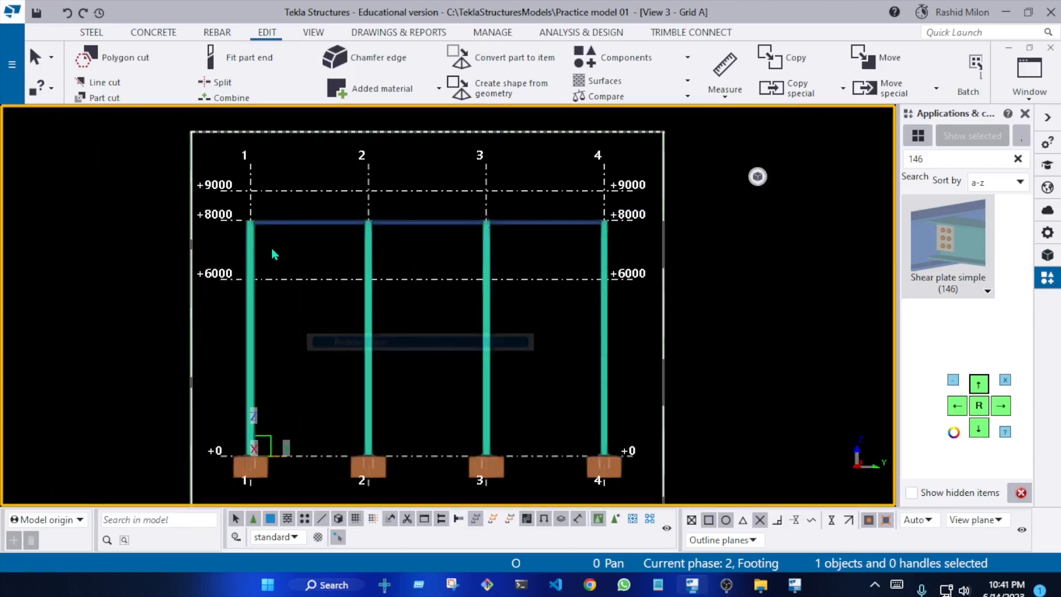
Tile the four open views, trying the horizontal arrangement and finishing with the vertical one
{"action": "left_click", "coordinate": [1028, 82]}
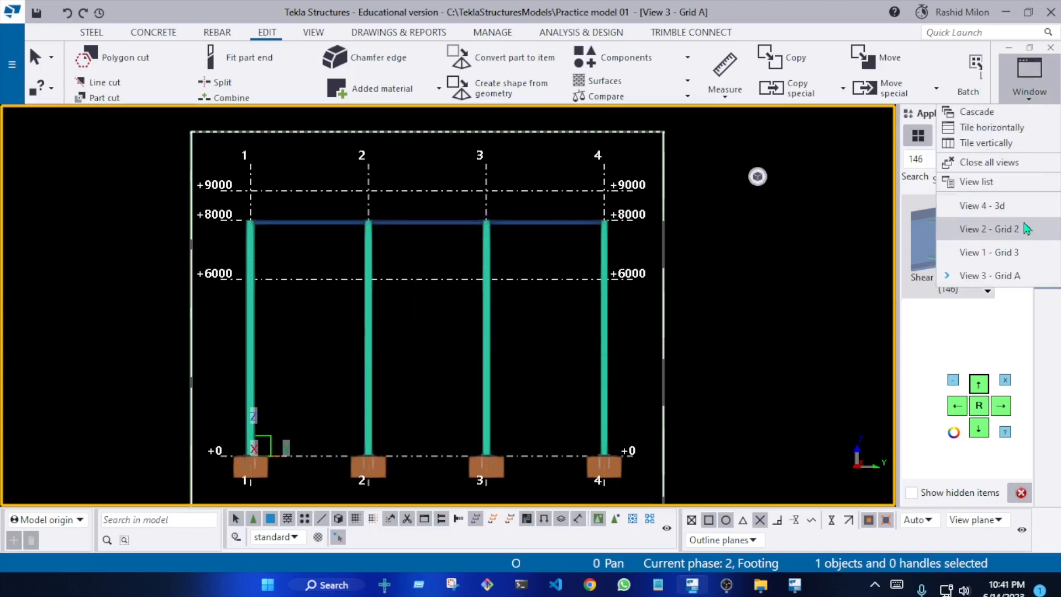
{"action": "left_click", "coordinate": [1013, 132]}
{"action": "left_click", "coordinate": [1027, 84]}
{"action": "left_click", "coordinate": [1015, 144]}
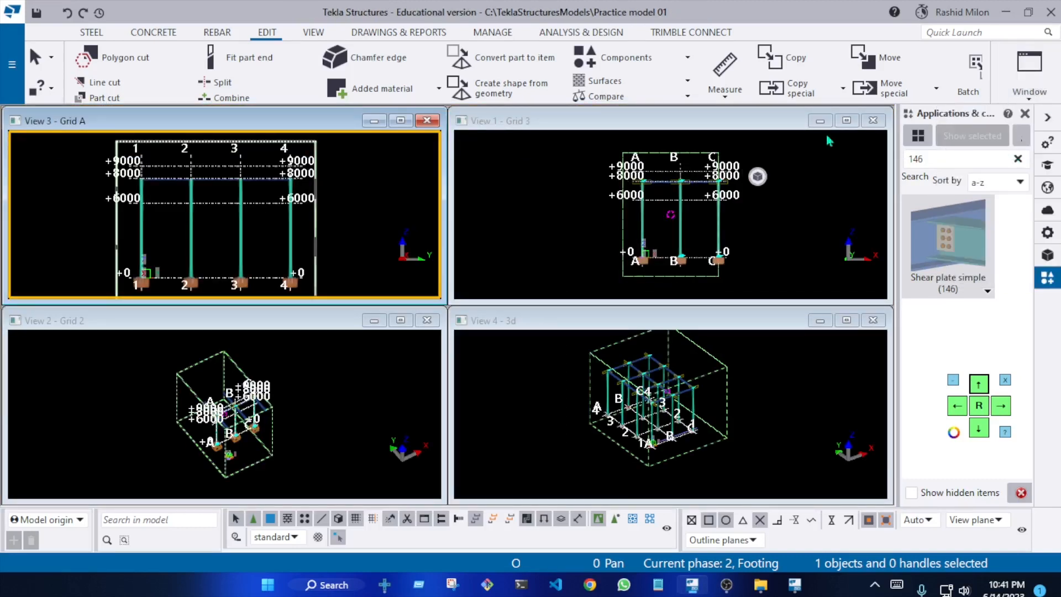
{"action": "left_click", "coordinate": [1028, 83]}
{"action": "left_click", "coordinate": [1026, 146]}
Adjust the zoom of the tiled Grid A and Grid 3 elevations and redraw the Grid 3 view
{"action": "scroll", "coordinate": [724, 214], "scroll_direction": "up", "scroll_amount": 5}
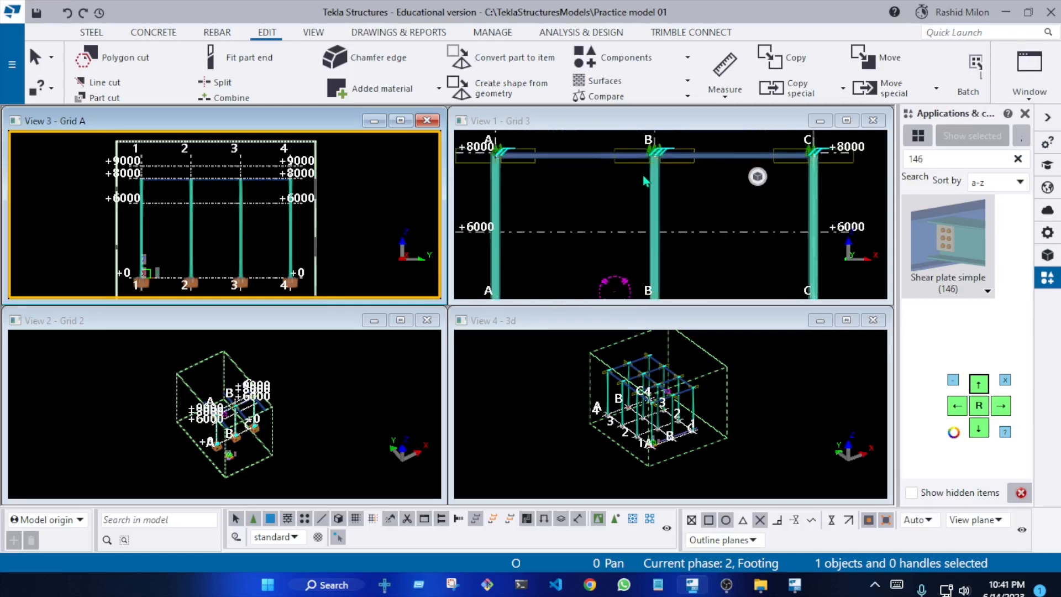
{"action": "scroll", "coordinate": [224, 226], "scroll_direction": "down", "scroll_amount": 2}
{"action": "scroll", "coordinate": [171, 172], "scroll_direction": "up", "scroll_amount": 4}
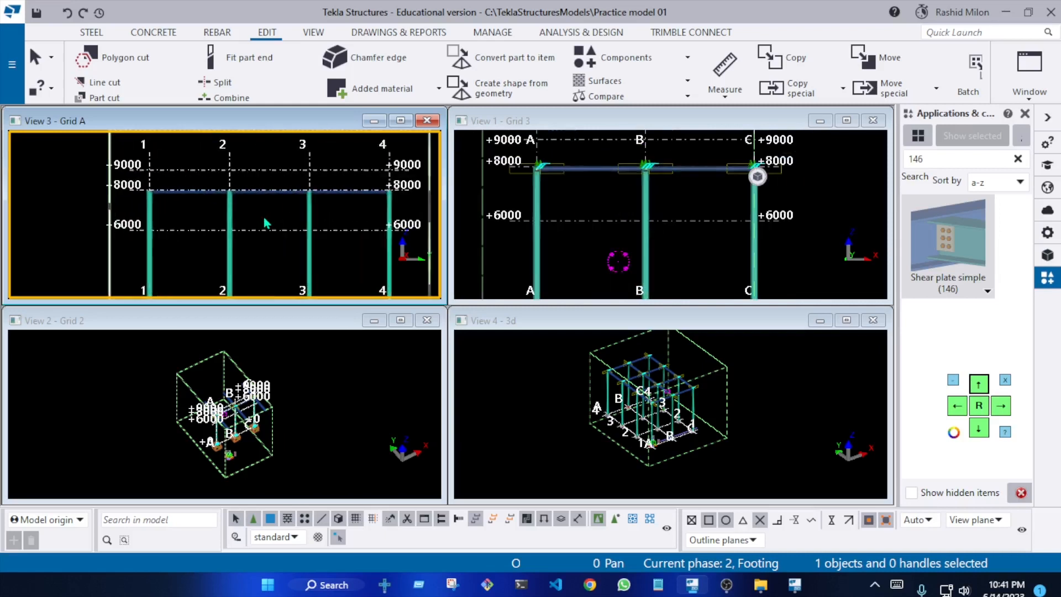
{"action": "scroll", "coordinate": [257, 210], "scroll_direction": "up", "scroll_amount": 3}
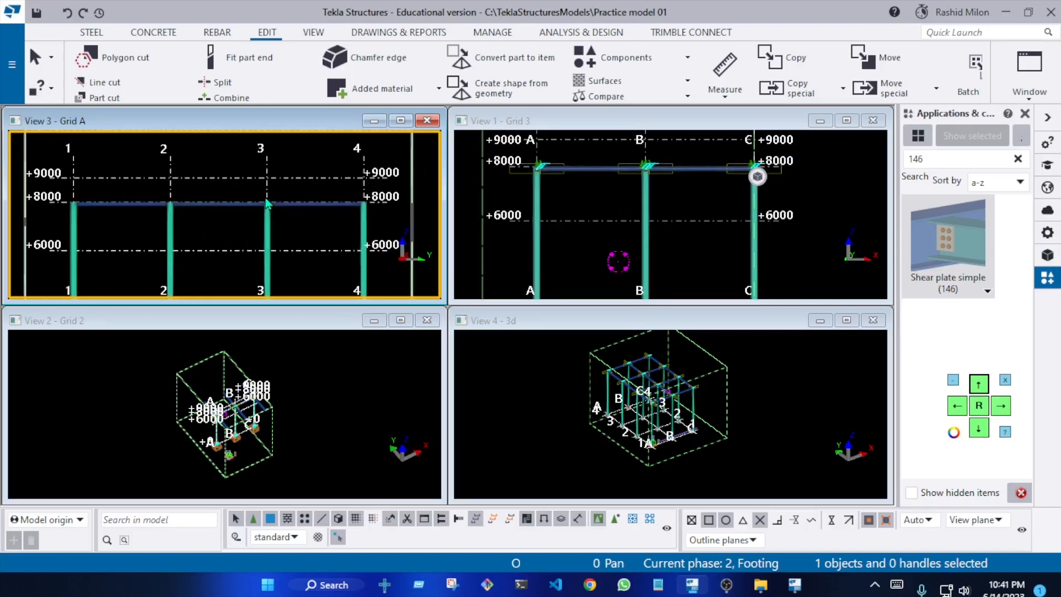
{"action": "scroll", "coordinate": [269, 203], "scroll_direction": "down", "scroll_amount": 2}
{"action": "right_click", "coordinate": [705, 205]}
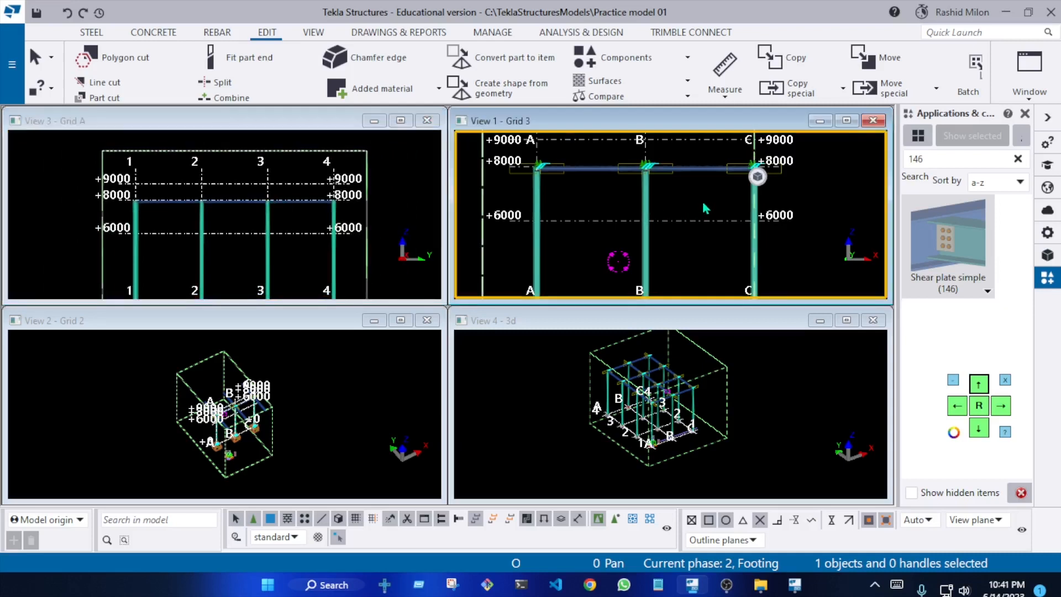
{"action": "left_click", "coordinate": [768, 294]}
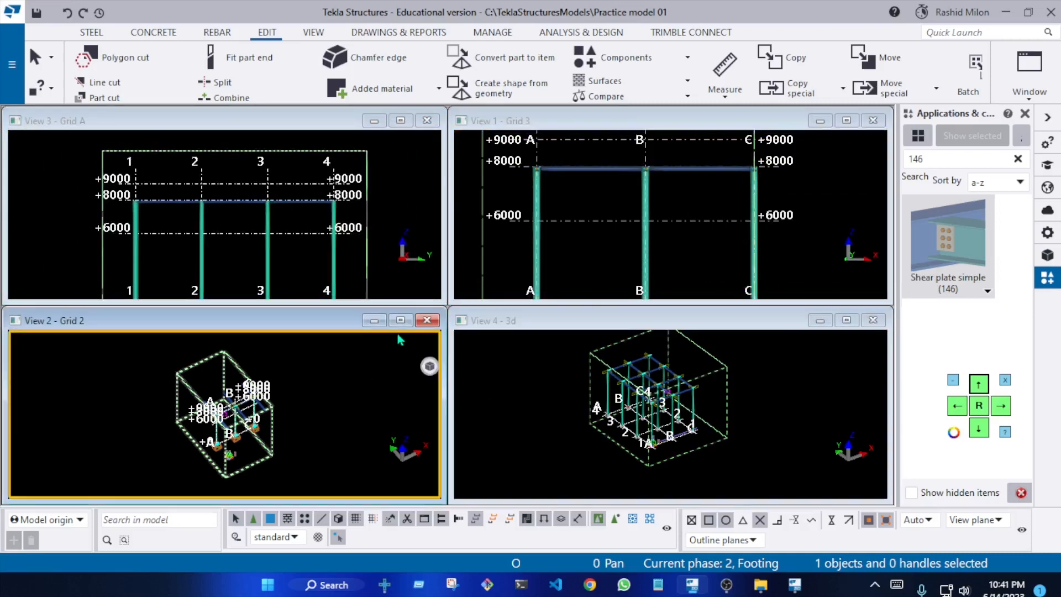
Minimize the Grid 2 and 3D views and tile the Grid 3 and Grid A views vertically
{"action": "left_click", "coordinate": [374, 320]}
{"action": "left_click", "coordinate": [820, 320]}
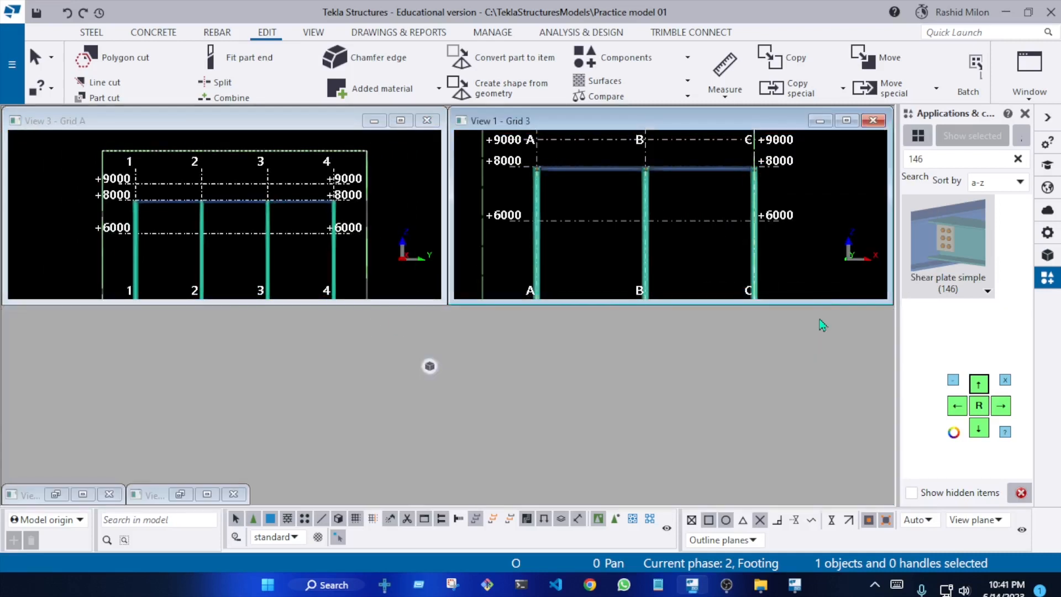
{"action": "left_click", "coordinate": [1029, 91]}
{"action": "left_click", "coordinate": [950, 144]}
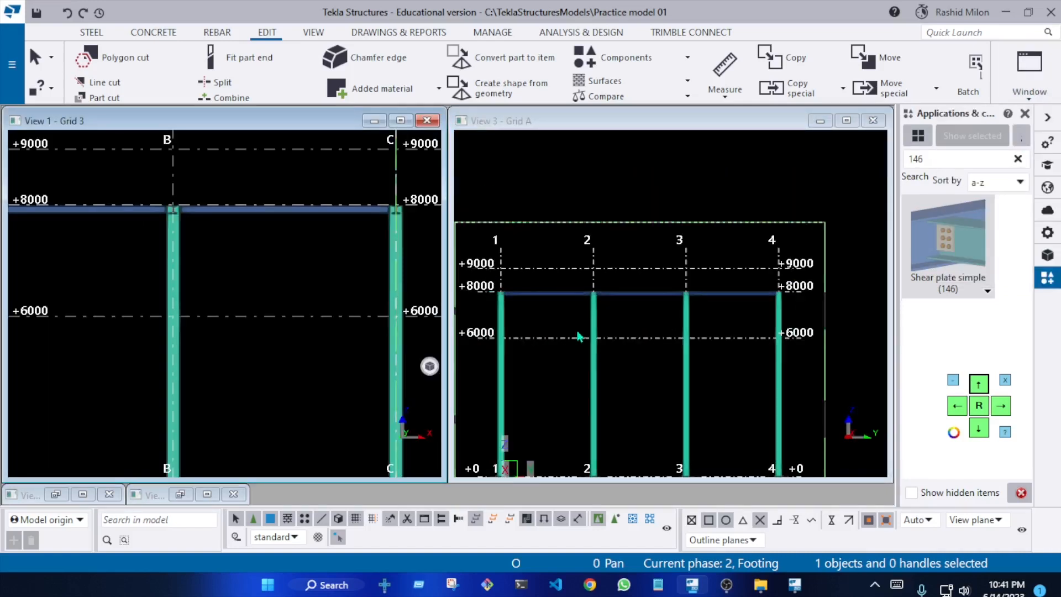
Redraw the Grid 3 view and inspect the shear plate joints at the top of the grid B column
{"action": "middle_click_drag", "start_coordinate": [628, 319], "coordinate": [665, 289]}
{"action": "scroll", "coordinate": [704, 306], "scroll_direction": "up", "scroll_amount": 1}
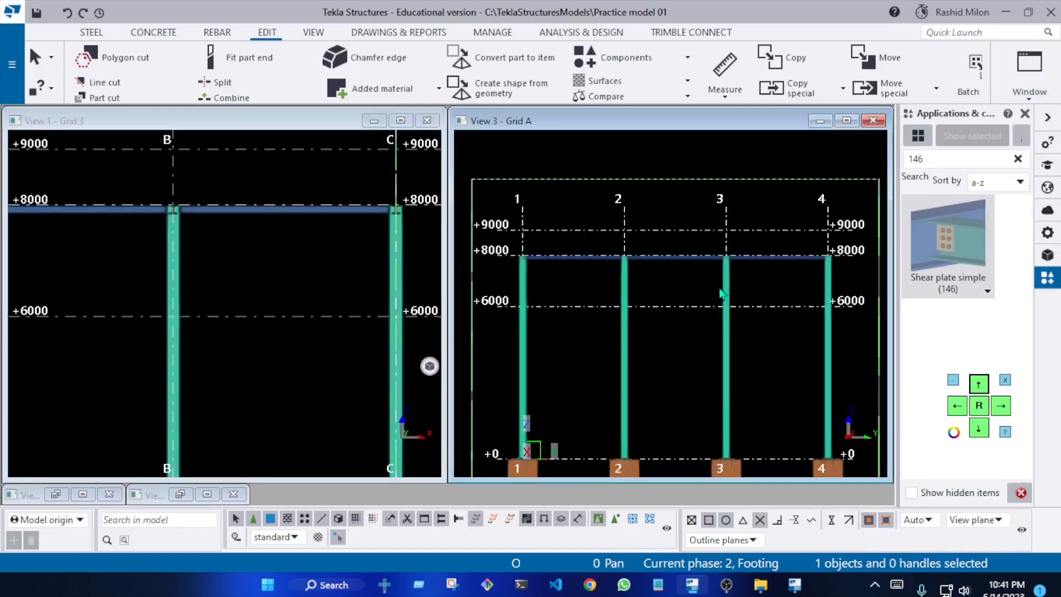
{"action": "scroll", "coordinate": [720, 288], "scroll_direction": "down", "scroll_amount": 2}
{"action": "scroll", "coordinate": [225, 278], "scroll_direction": "down", "scroll_amount": 7}
{"action": "scroll", "coordinate": [231, 258], "scroll_direction": "up", "scroll_amount": 3}
{"action": "right_click", "coordinate": [244, 251]}
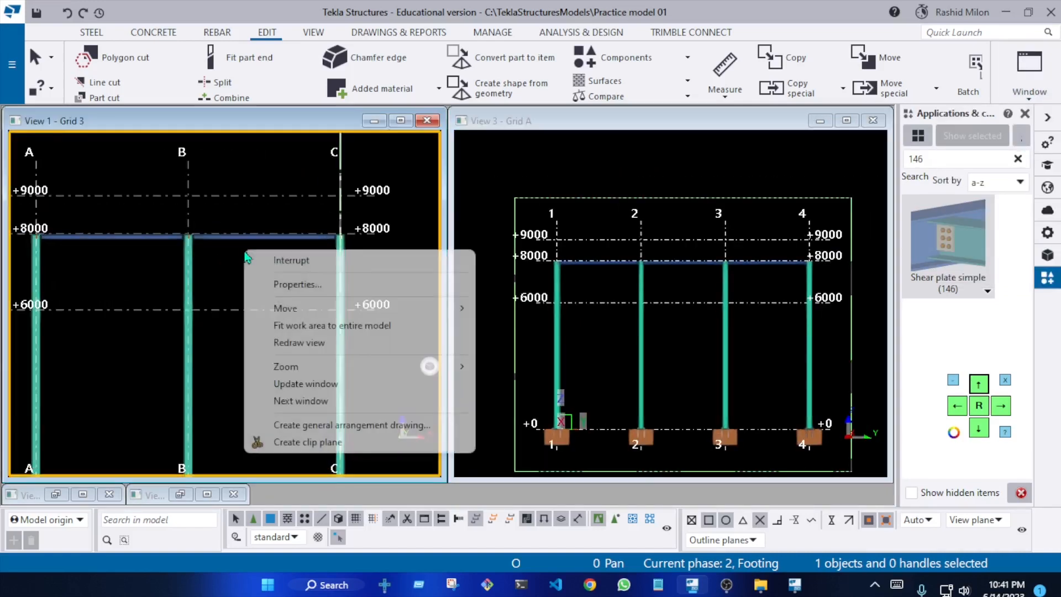
{"action": "left_click", "coordinate": [299, 342]}
{"action": "scroll", "coordinate": [205, 236], "scroll_direction": "up", "scroll_amount": 10}
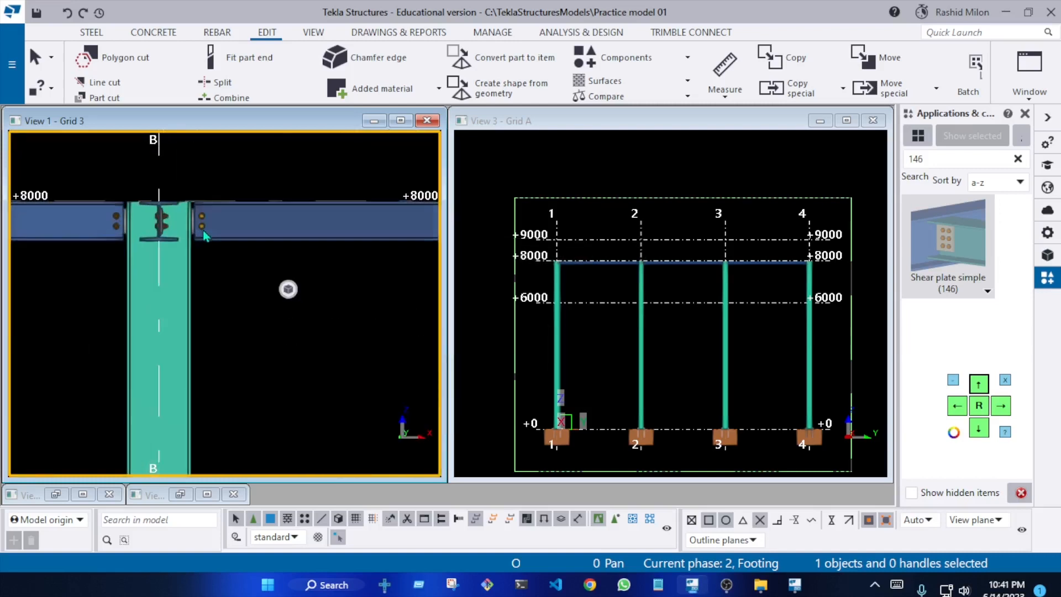
{"action": "scroll", "coordinate": [204, 236], "scroll_direction": "down", "scroll_amount": 8}
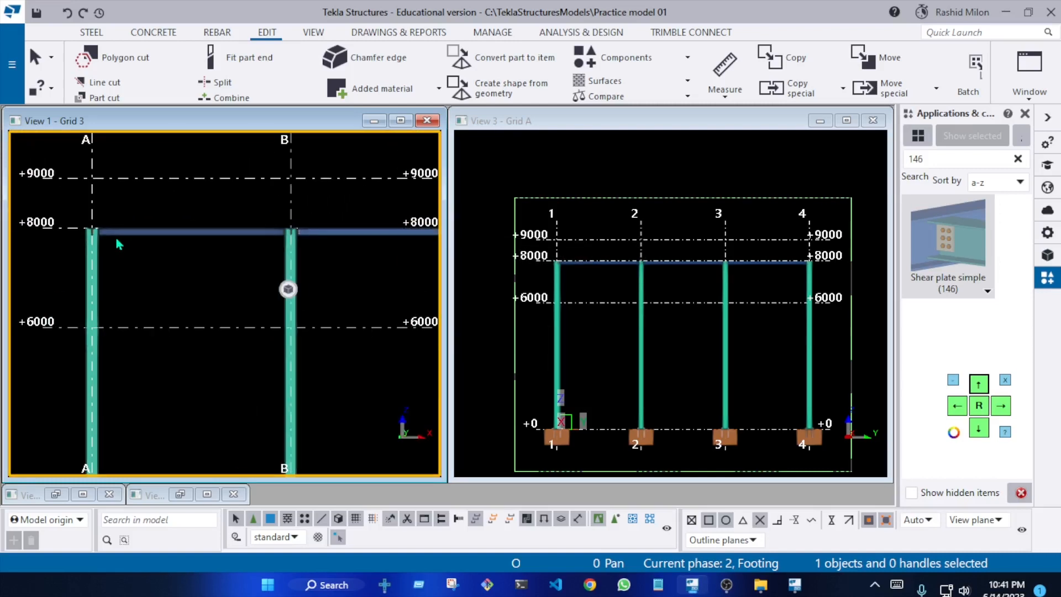
{"action": "scroll", "coordinate": [117, 244], "scroll_direction": "down", "scroll_amount": 3}
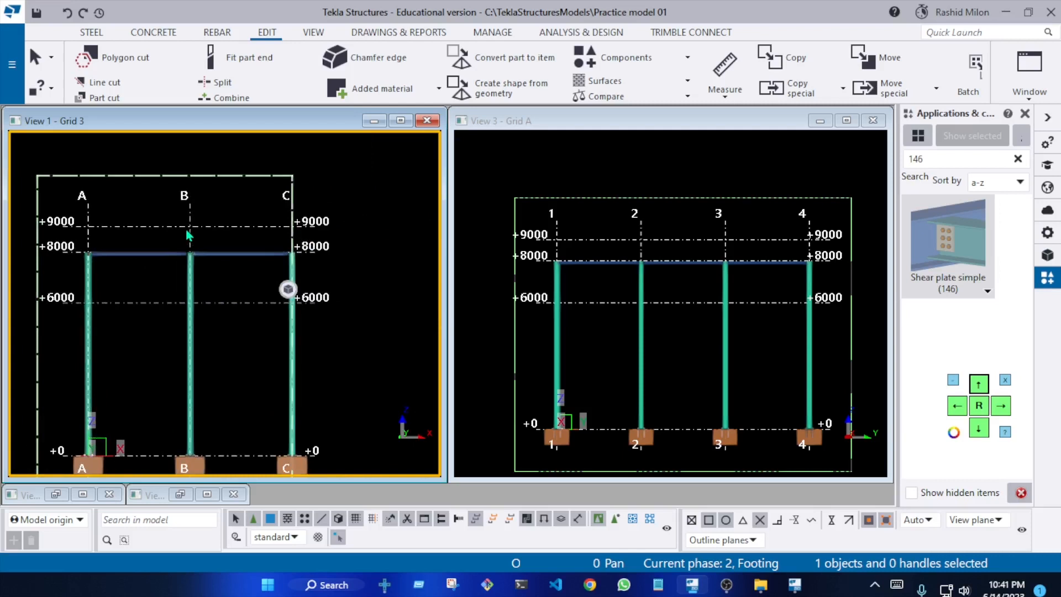
Turn on selection of single grid lines and pick the +9000 level line in the Grid 3 view
{"action": "left_click", "coordinate": [169, 226]}
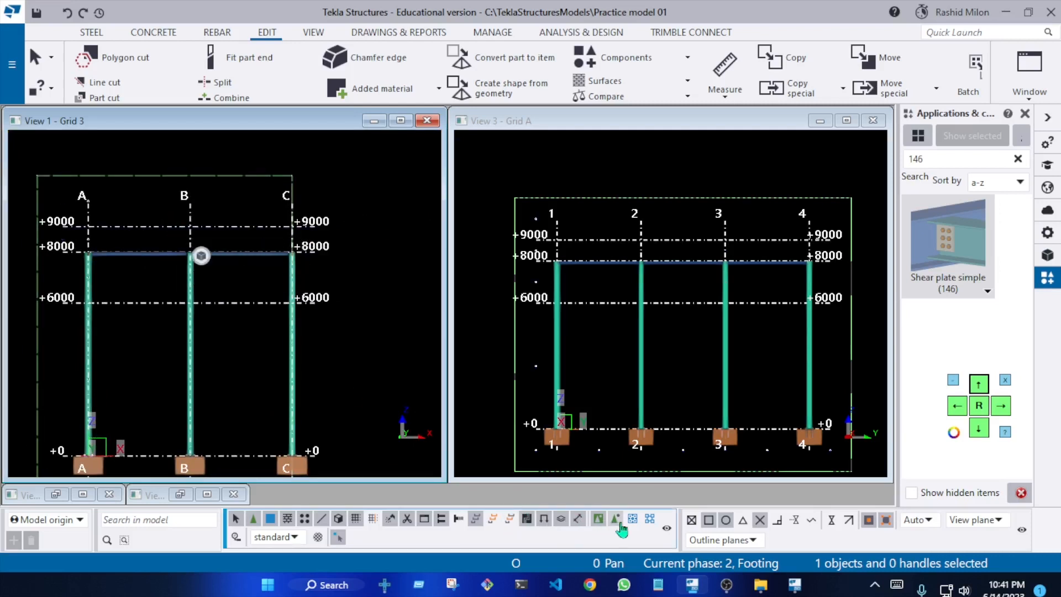
{"action": "left_click", "coordinate": [371, 521]}
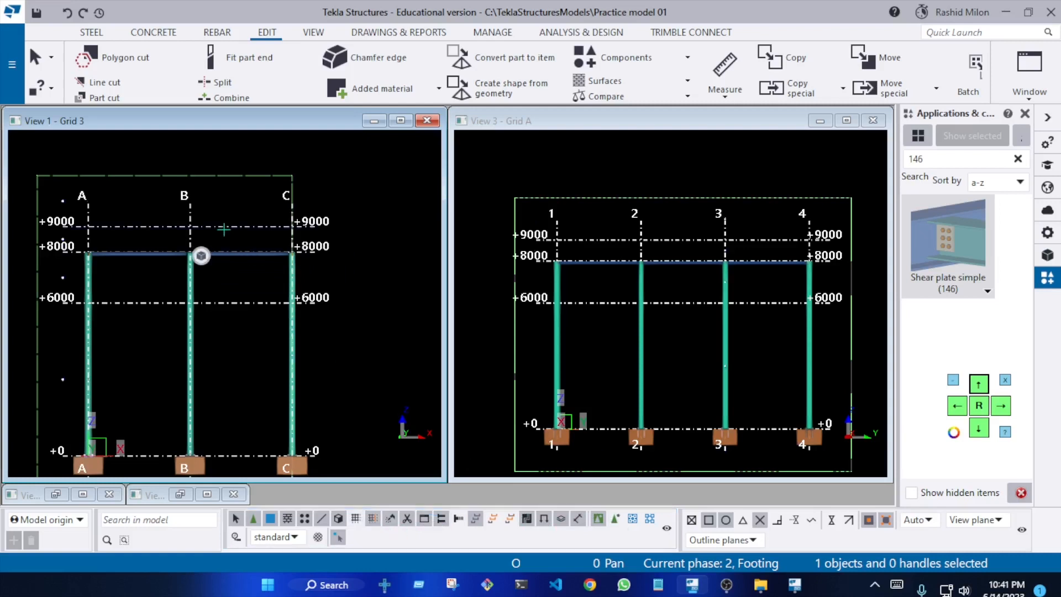
{"action": "left_click", "coordinate": [241, 226]}
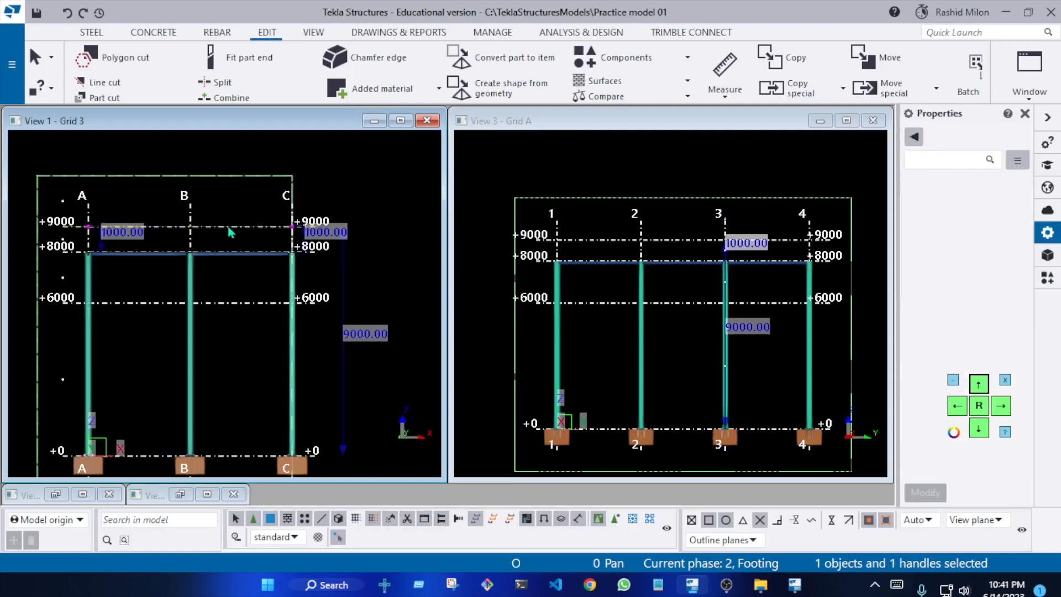
Move the +9000 grid line up to the upper end of grid line B, expand the work area to include it, and redraw the view
{"action": "left_click", "coordinate": [216, 227]}
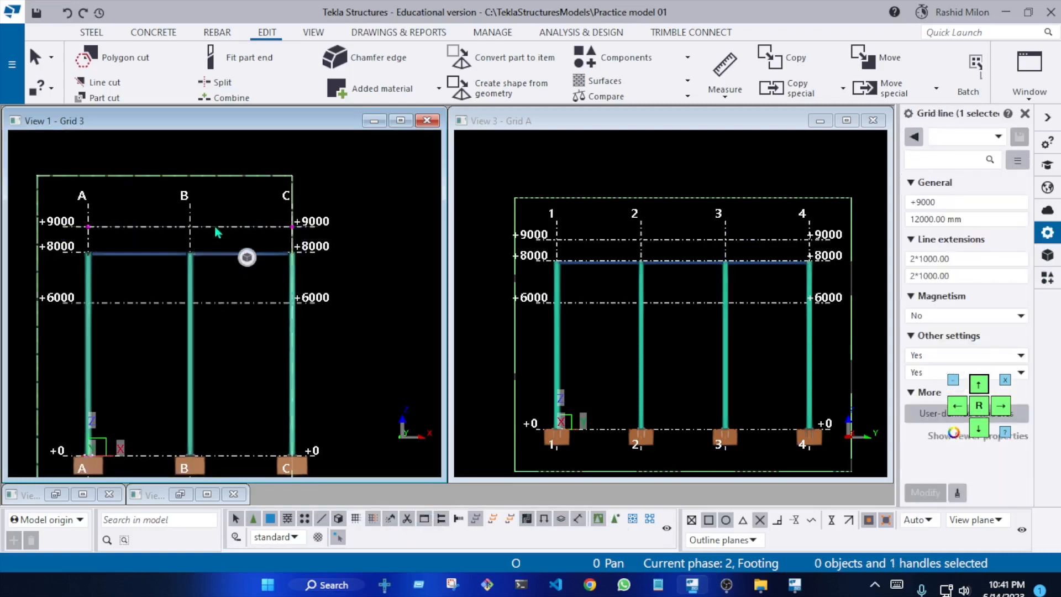
{"action": "right_click", "coordinate": [216, 231]}
{"action": "left_click", "coordinate": [256, 334]}
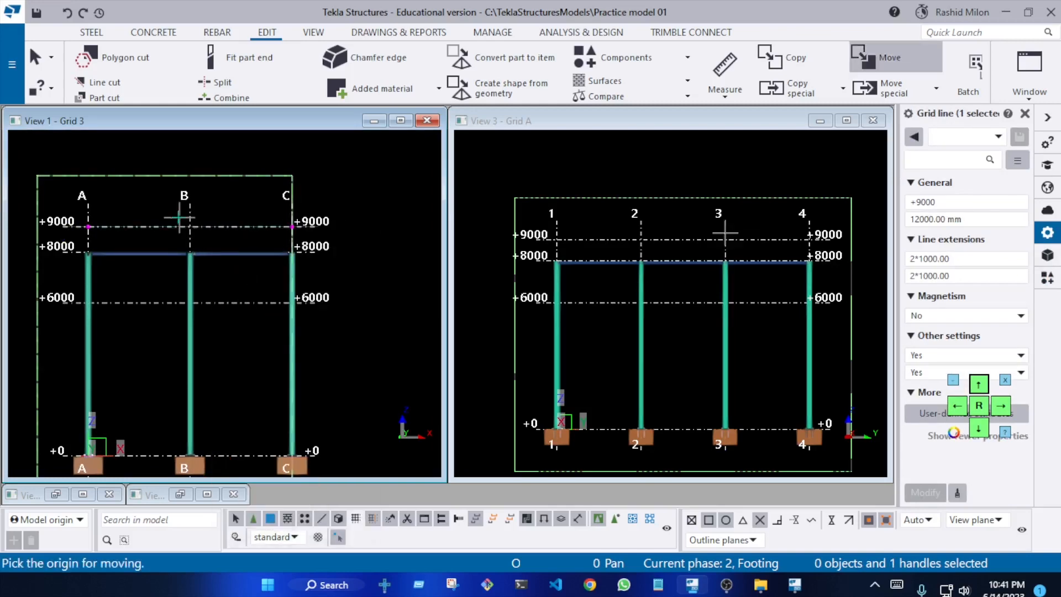
{"action": "left_click", "coordinate": [201, 232]}
{"action": "scroll", "coordinate": [192, 221], "scroll_direction": "up", "scroll_amount": 2}
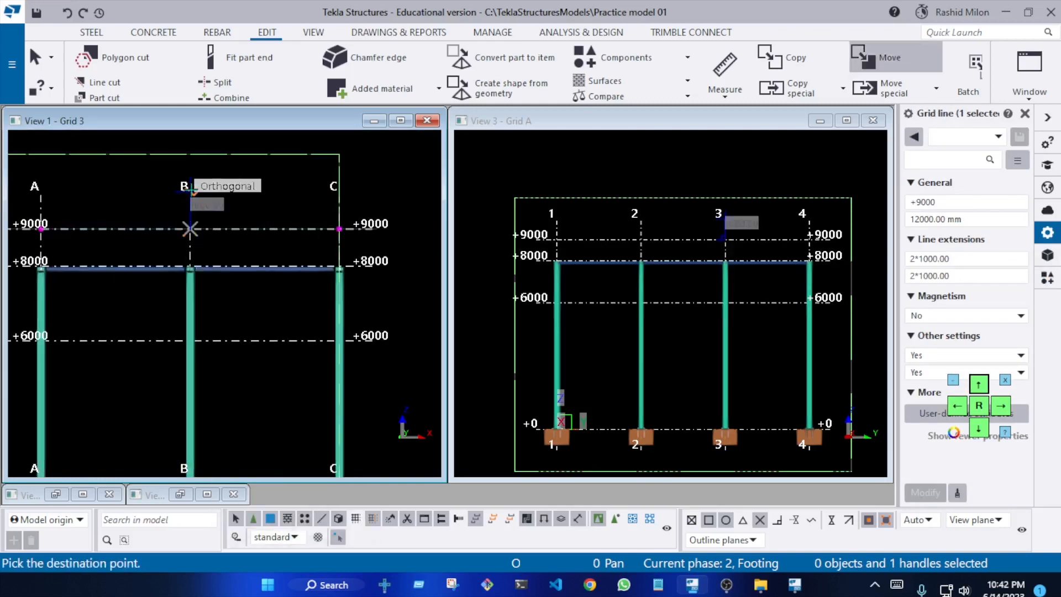
{"action": "left_click", "coordinate": [191, 190]}
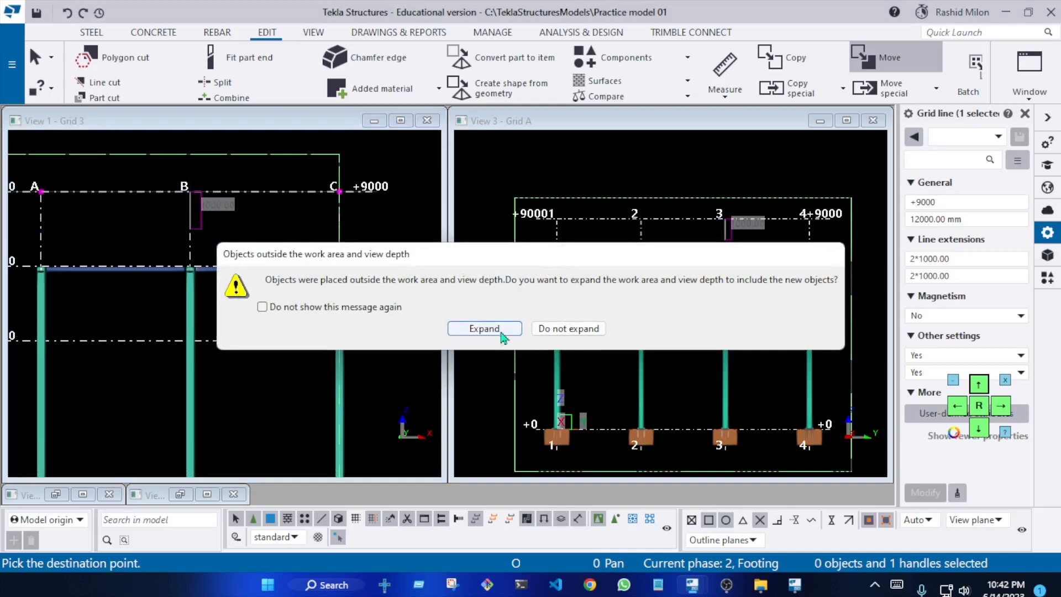
{"action": "left_click", "coordinate": [484, 328]}
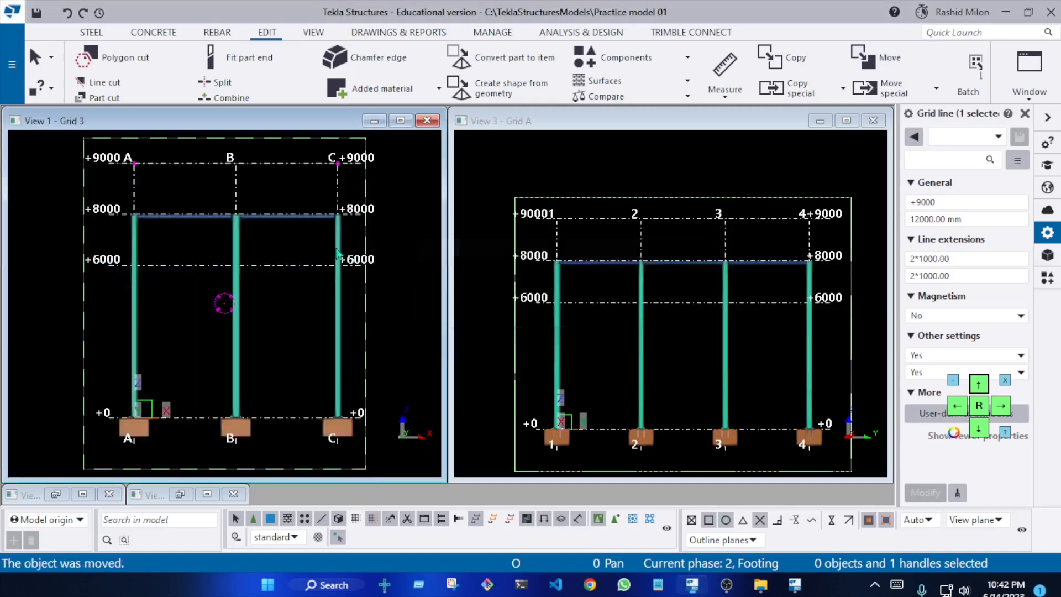
{"action": "right_click", "coordinate": [282, 202]}
{"action": "left_click", "coordinate": [357, 294]}
Check the position of the moved +9000 grid line in the Grid 3 and Grid A views
{"action": "scroll", "coordinate": [211, 205], "scroll_direction": "up", "scroll_amount": 3}
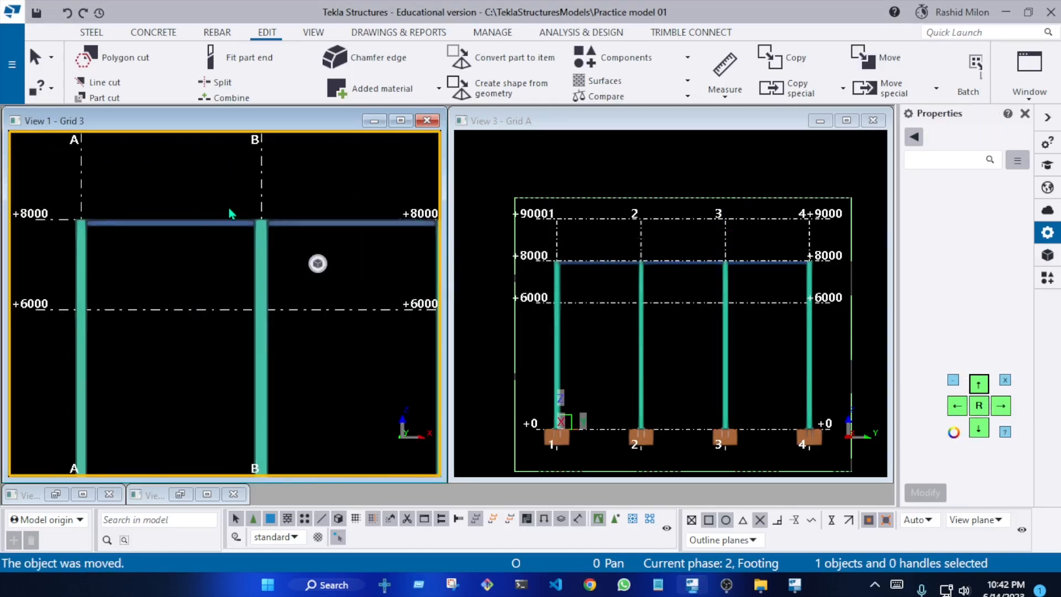
{"action": "scroll", "coordinate": [227, 229], "scroll_direction": "down", "scroll_amount": 3}
{"action": "scroll", "coordinate": [265, 182], "scroll_direction": "up", "scroll_amount": 2}
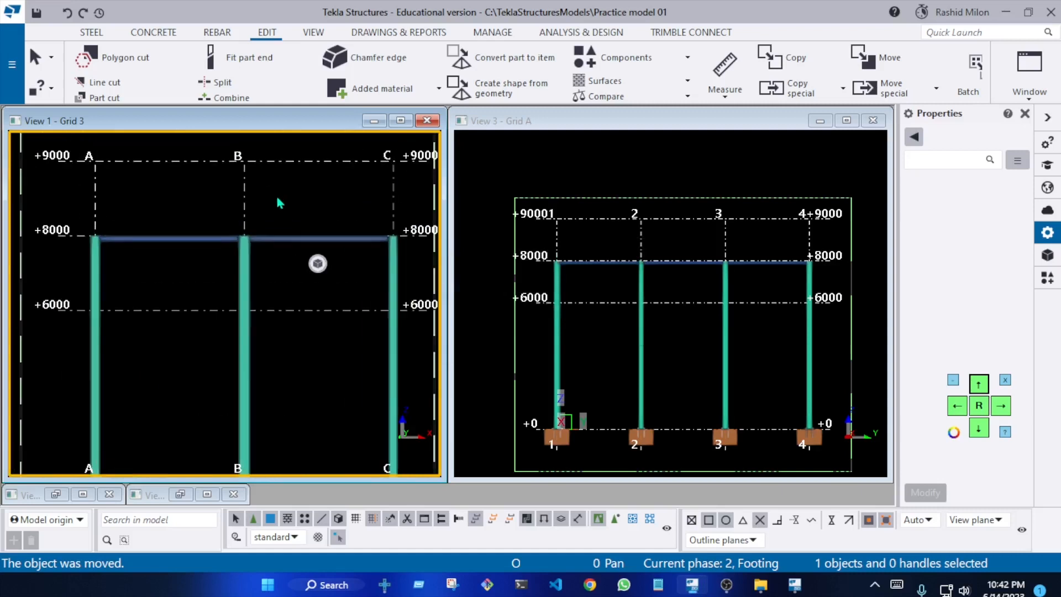
{"action": "scroll", "coordinate": [78, 241], "scroll_direction": "up", "scroll_amount": 2}
{"action": "scroll", "coordinate": [94, 240], "scroll_direction": "down", "scroll_amount": 4}
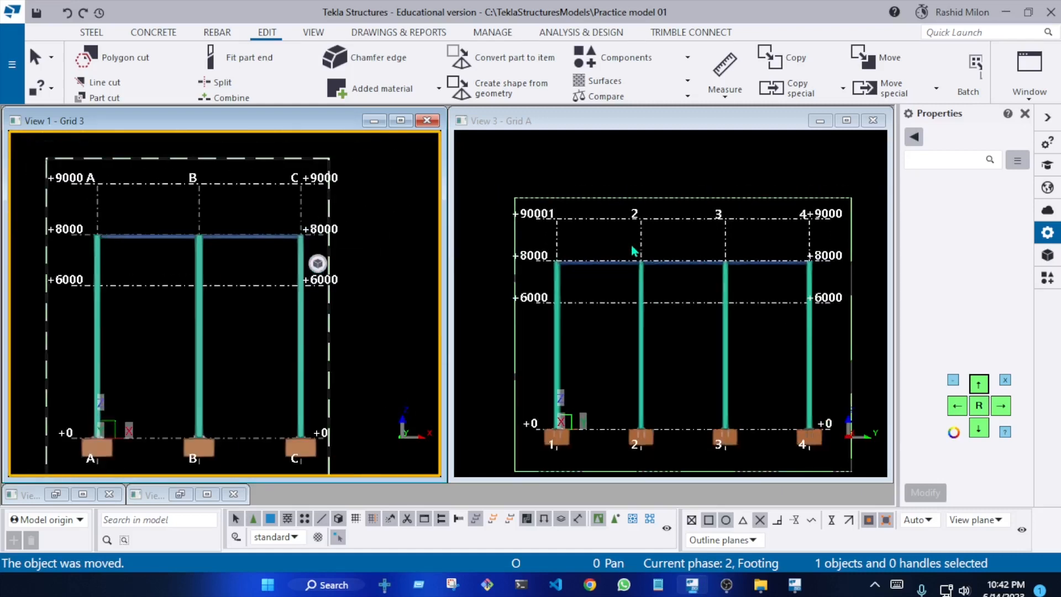
{"action": "scroll", "coordinate": [632, 247], "scroll_direction": "down", "scroll_amount": 1}
{"action": "scroll", "coordinate": [166, 237], "scroll_direction": "up", "scroll_amount": 2}
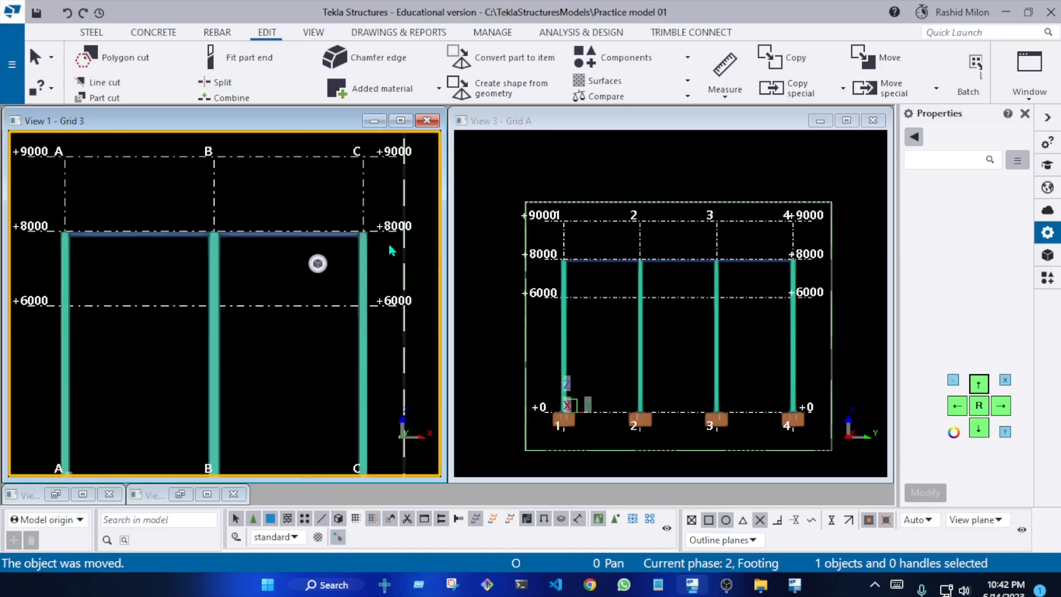
{"action": "scroll", "coordinate": [64, 249], "scroll_direction": "up", "scroll_amount": 8}
Try to select the grid A column while single grid line selection is on, and clear the selection
{"action": "left_click", "coordinate": [66, 248]}
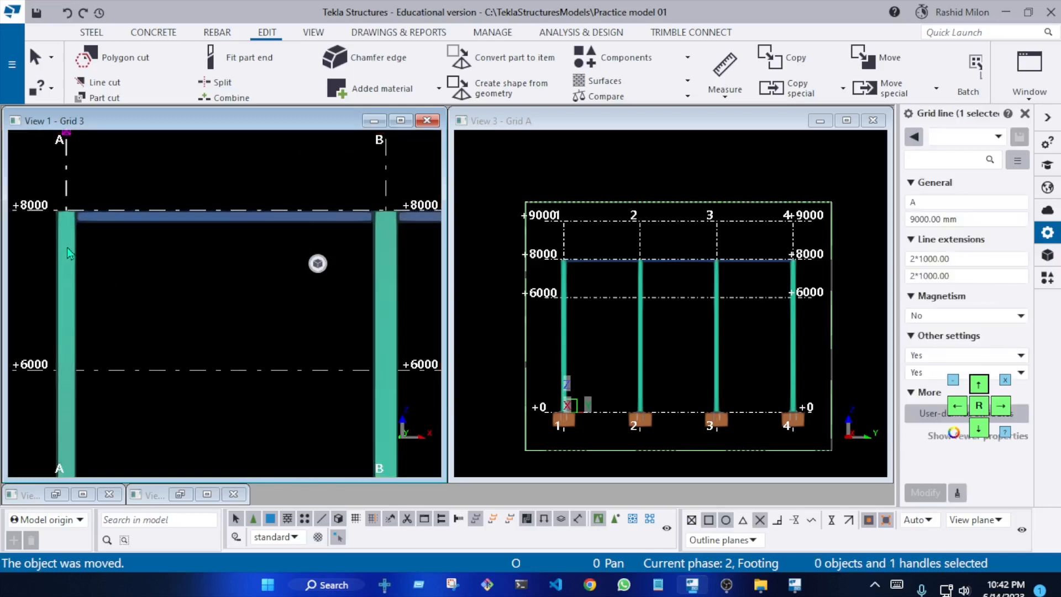
{"action": "left_click", "coordinate": [74, 246]}
{"action": "left_click", "coordinate": [269, 357]}
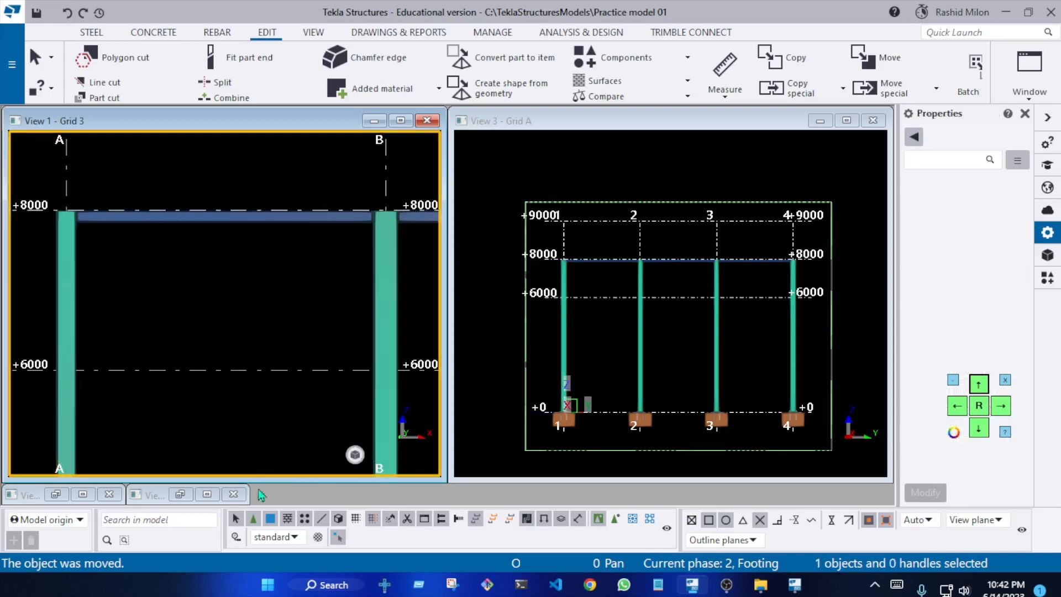
Return the selection switches to whole-grid selection and select the entire grid in the Grid 3 view
{"action": "double_click", "coordinate": [236, 520]}
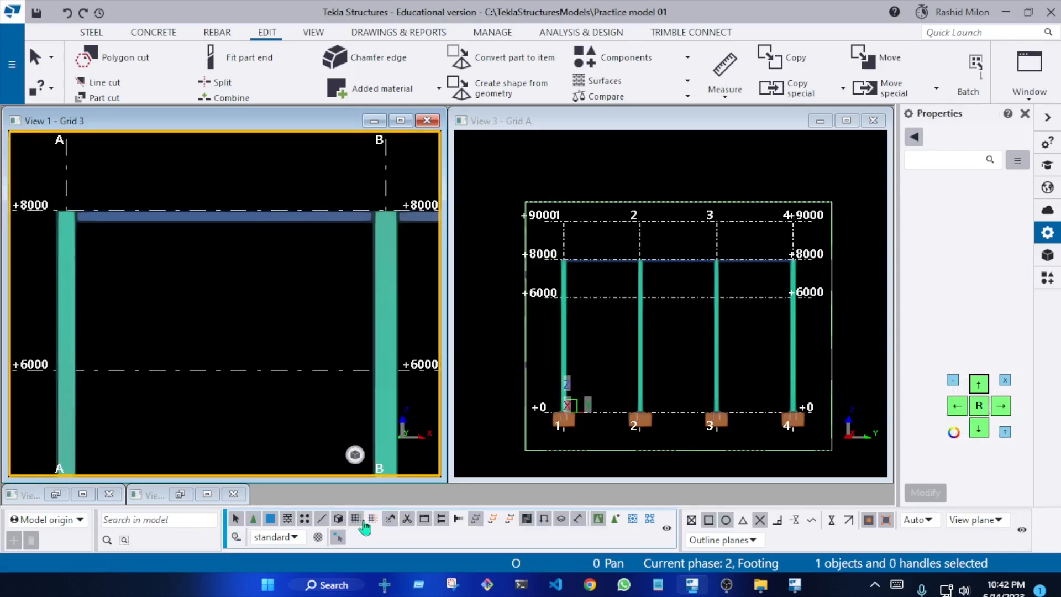
{"action": "scroll", "coordinate": [209, 242], "scroll_direction": "down", "scroll_amount": 4}
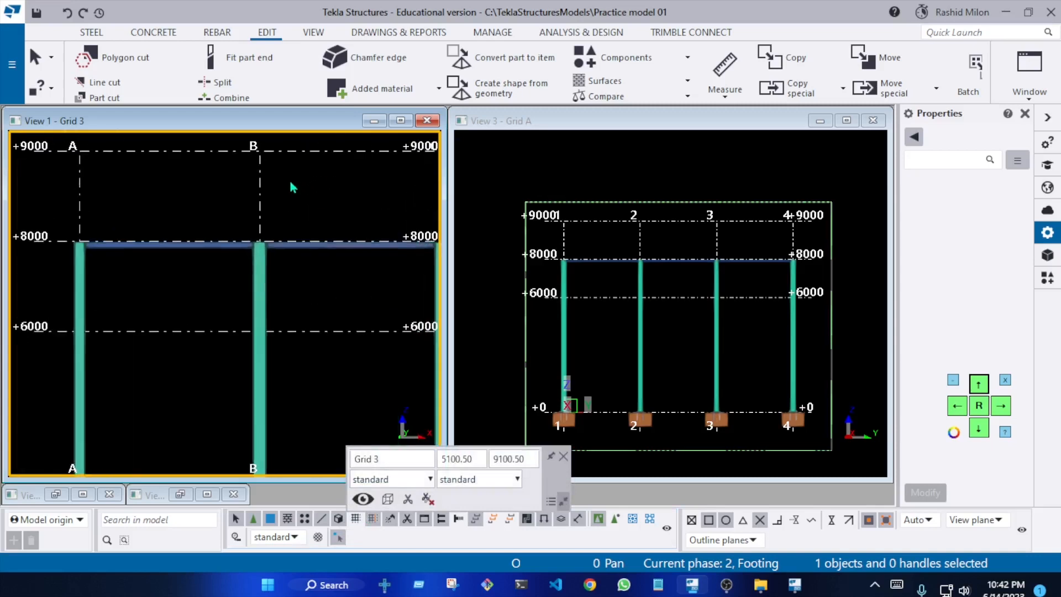
{"action": "left_click", "coordinate": [260, 197]}
{"action": "left_click", "coordinate": [311, 191]}
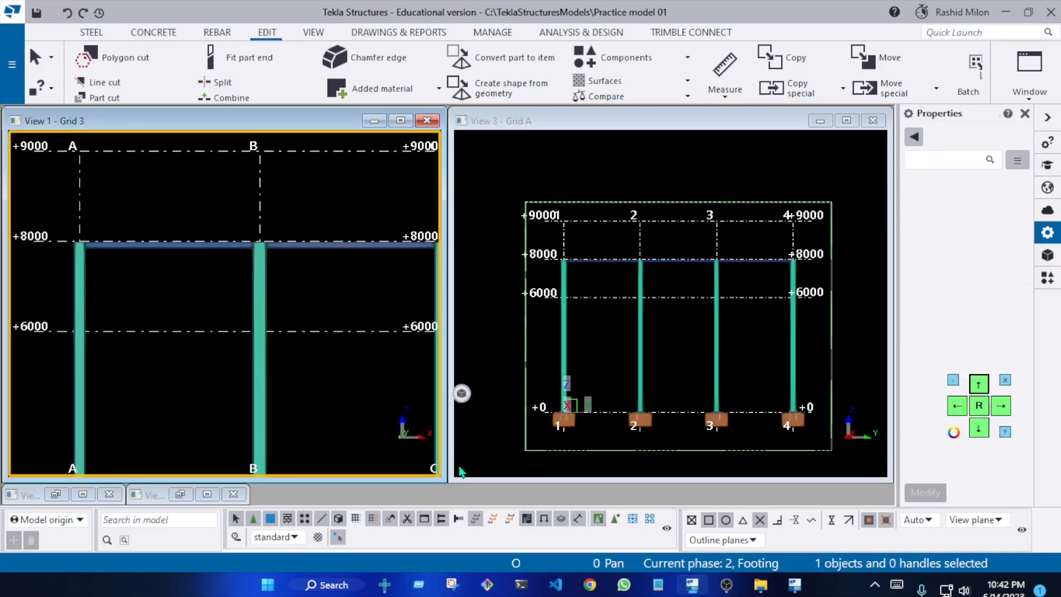
{"action": "left_click", "coordinate": [260, 186]}
{"action": "left_click", "coordinate": [259, 186]}
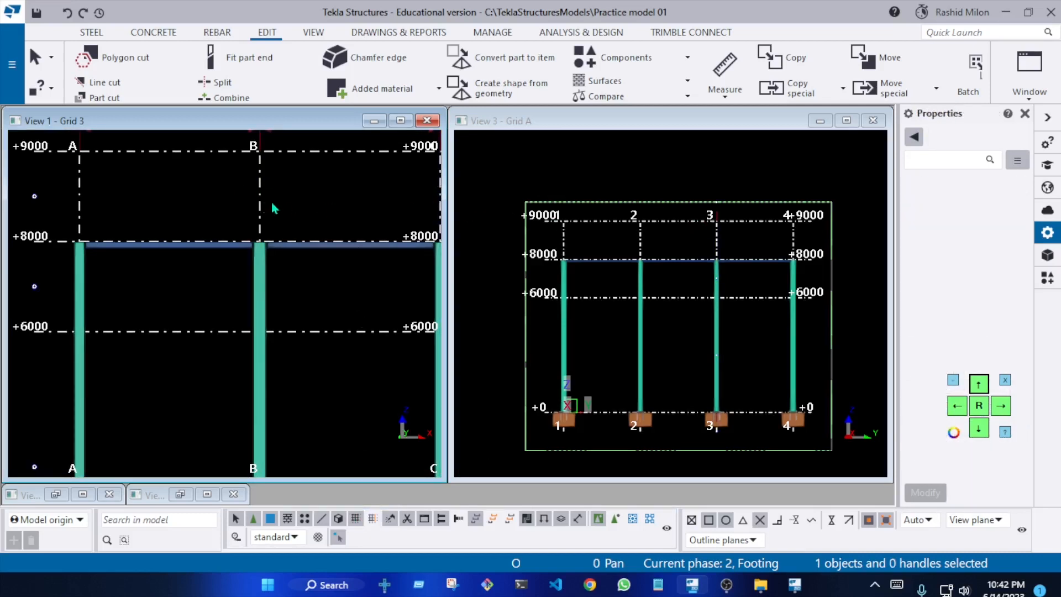
Select the whole grid in the Grid 3 view and widen its properties so the coordinate and label values are fully readable
{"action": "left_click", "coordinate": [706, 171]}
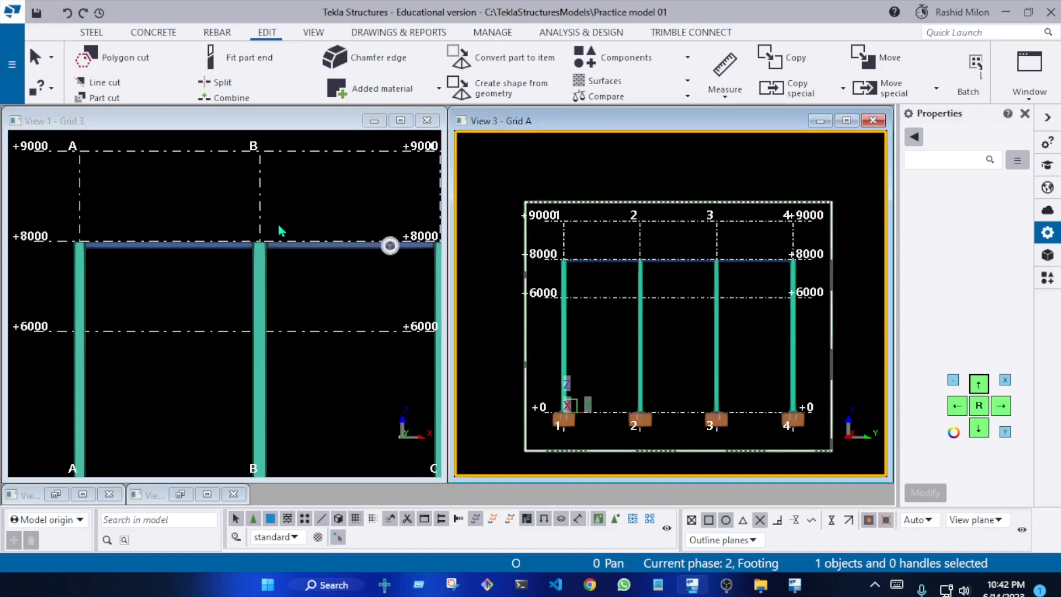
{"action": "left_click", "coordinate": [264, 204]}
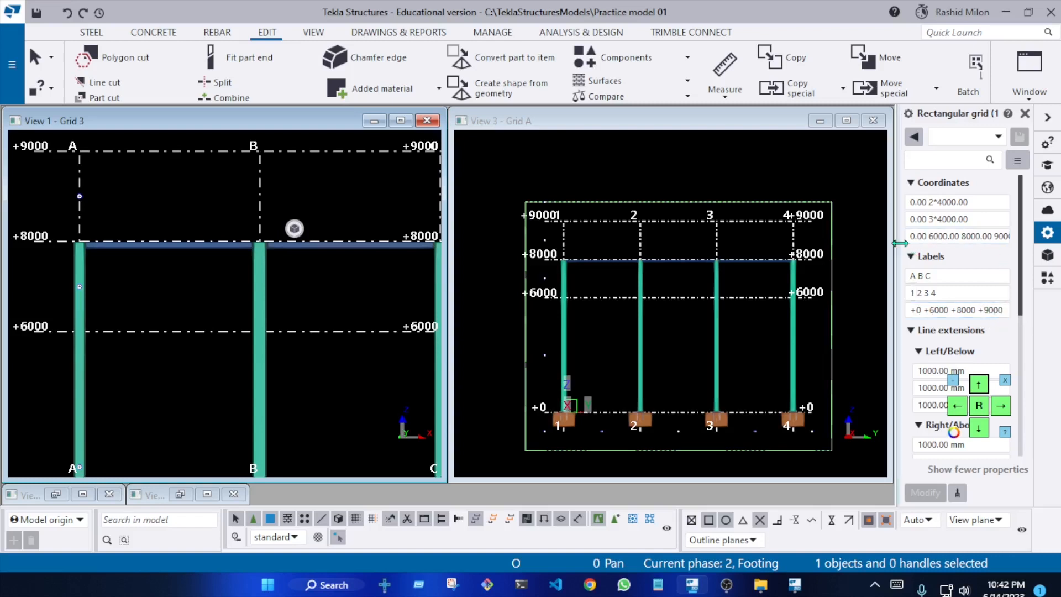
{"action": "left_click_drag", "start_coordinate": [898, 243], "coordinate": [749, 243]}
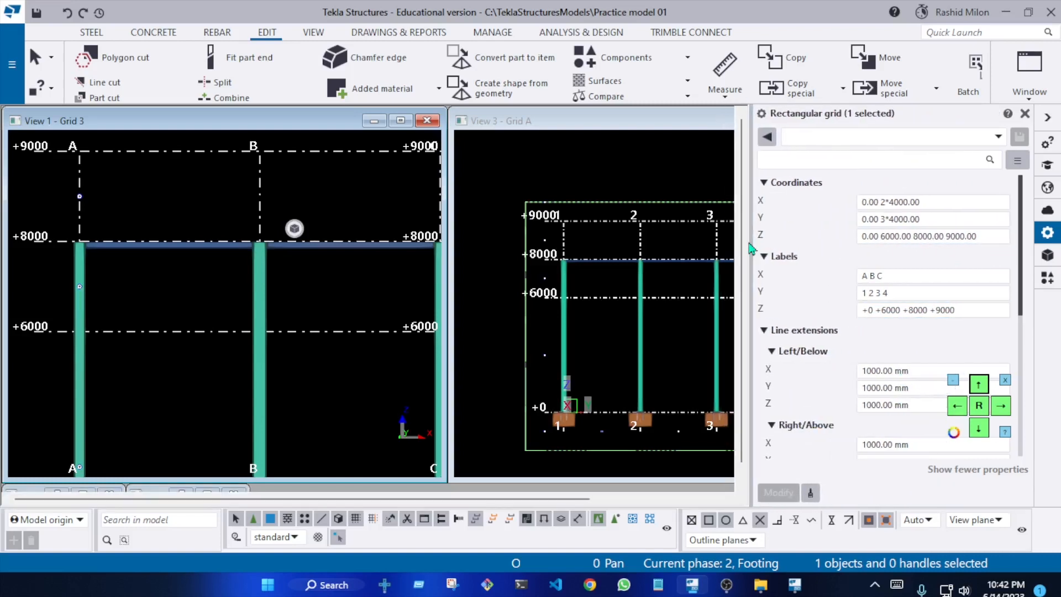
Measure the vertical distance along grid line A from the +0 level to the +9000 grid line in the Grid 3 view
{"action": "scroll", "coordinate": [312, 248], "scroll_direction": "down", "scroll_amount": 4}
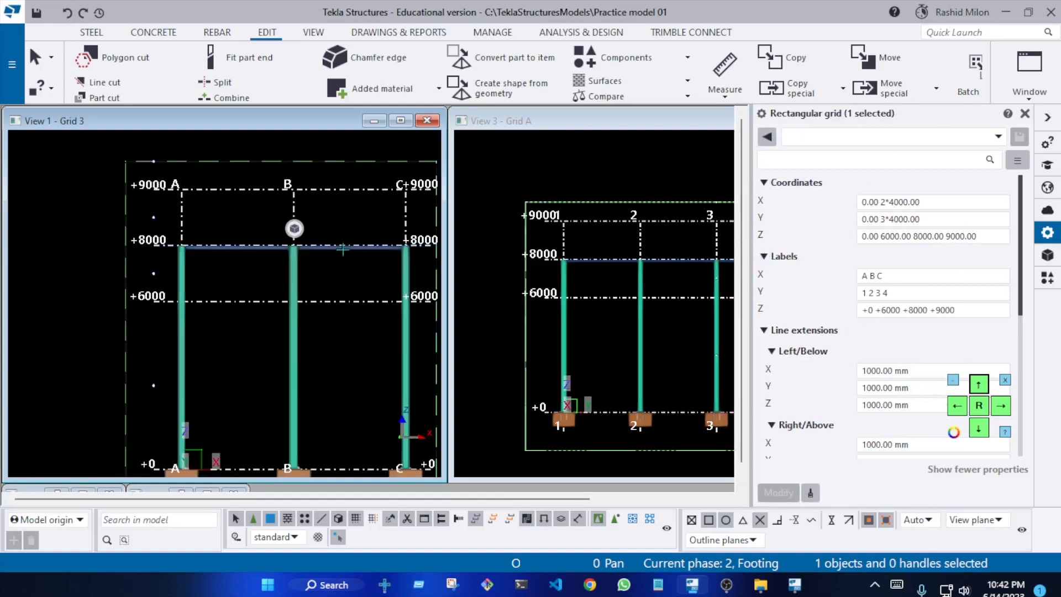
{"action": "scroll", "coordinate": [309, 329], "scroll_direction": "up", "scroll_amount": 5}
{"action": "key", "text": "f"}
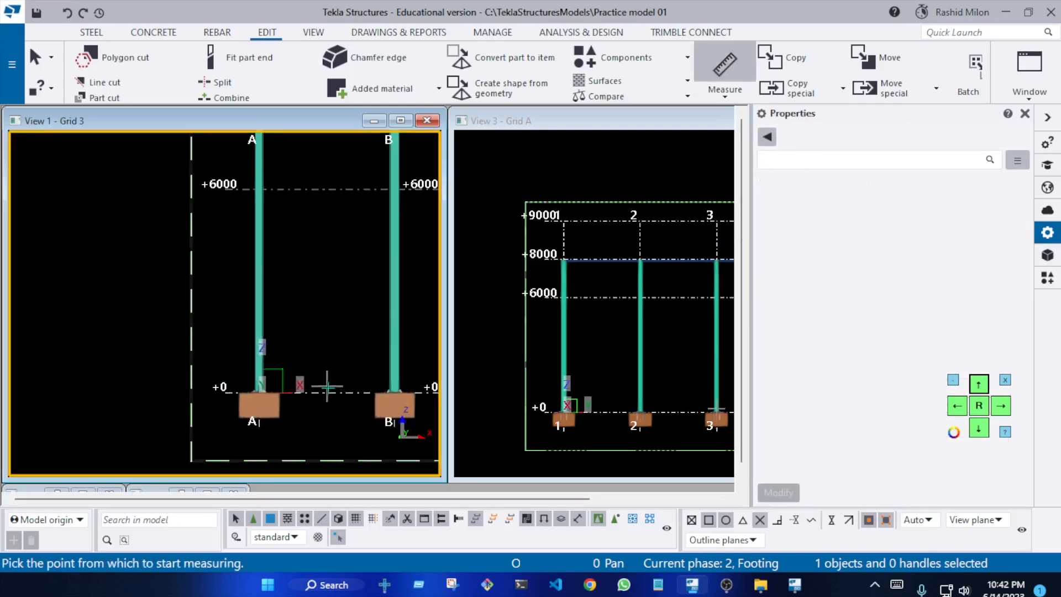
{"action": "left_click", "coordinate": [260, 387]}
{"action": "scroll", "coordinate": [301, 273], "scroll_direction": "down", "scroll_amount": 3}
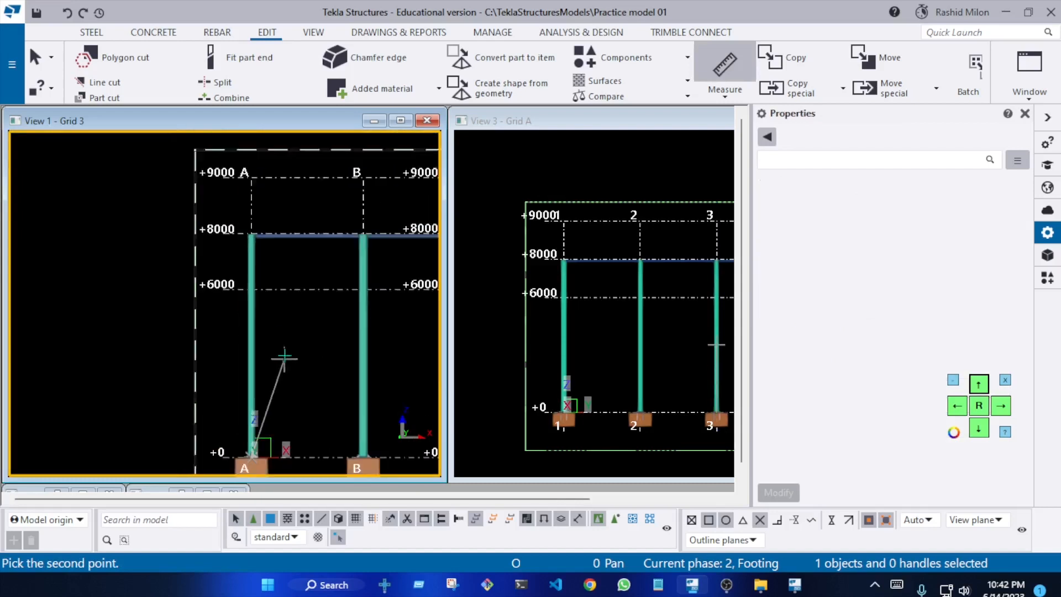
{"action": "scroll", "coordinate": [251, 206], "scroll_direction": "up", "scroll_amount": 3}
{"action": "left_click", "coordinate": [254, 189]}
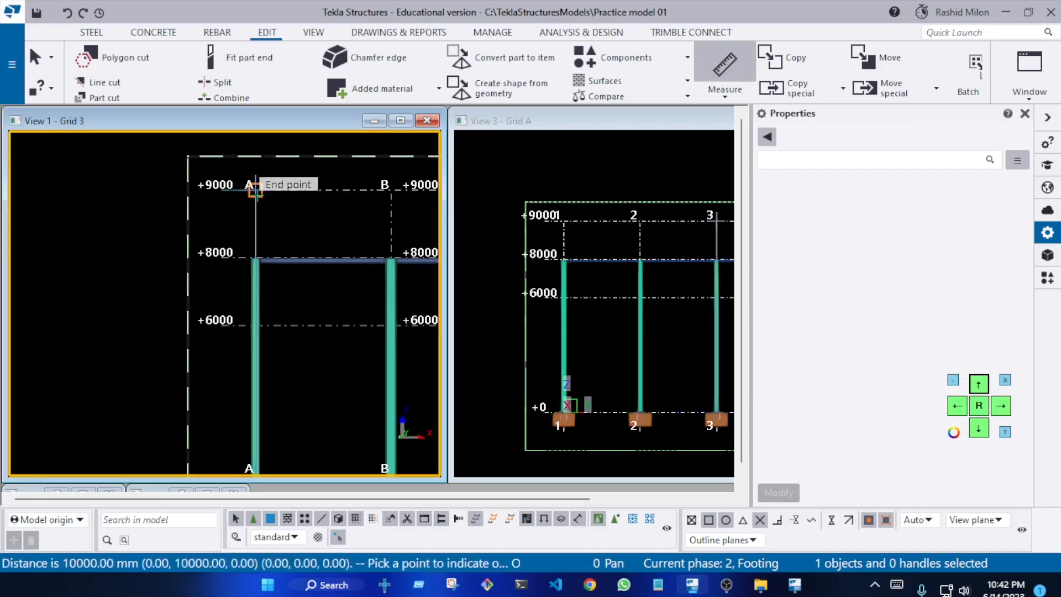
{"action": "left_click", "coordinate": [128, 189]}
{"action": "scroll", "coordinate": [154, 387], "scroll_direction": "up", "scroll_amount": 7}
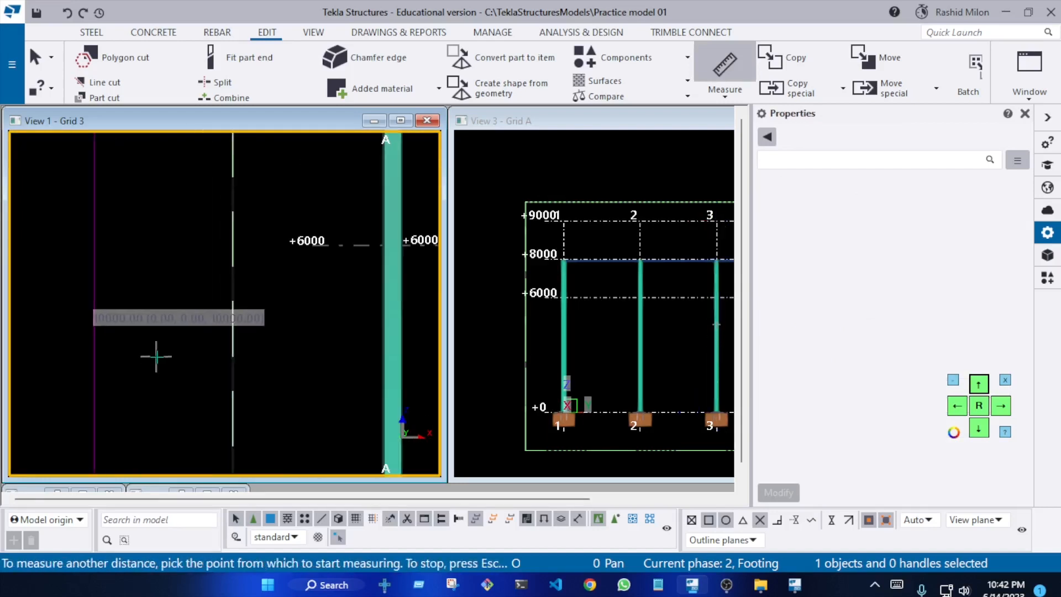
{"action": "scroll", "coordinate": [83, 337], "scroll_direction": "down", "scroll_amount": 6}
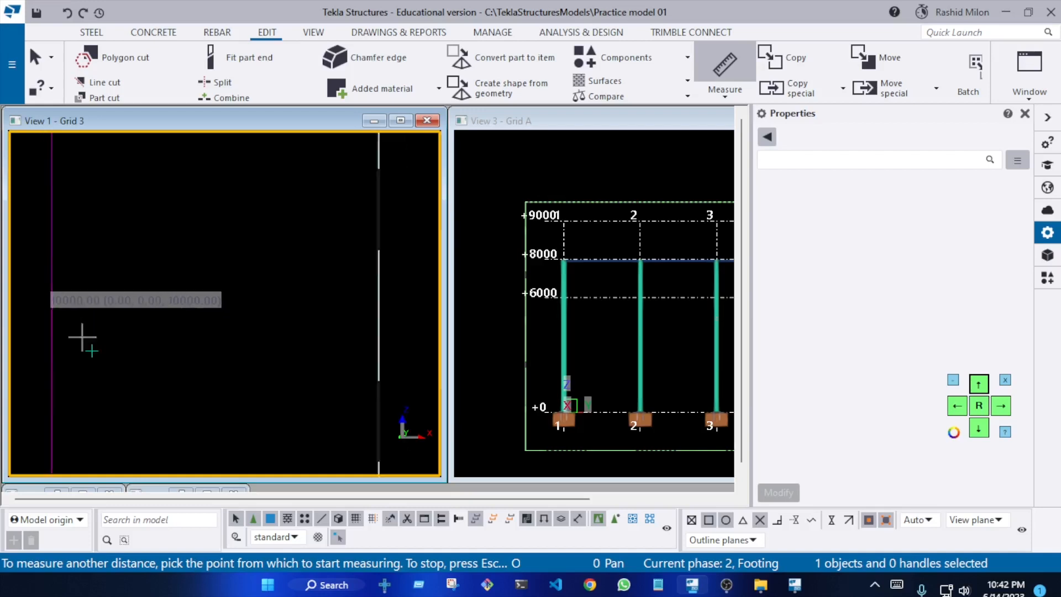
{"action": "key", "text": "Escape"}
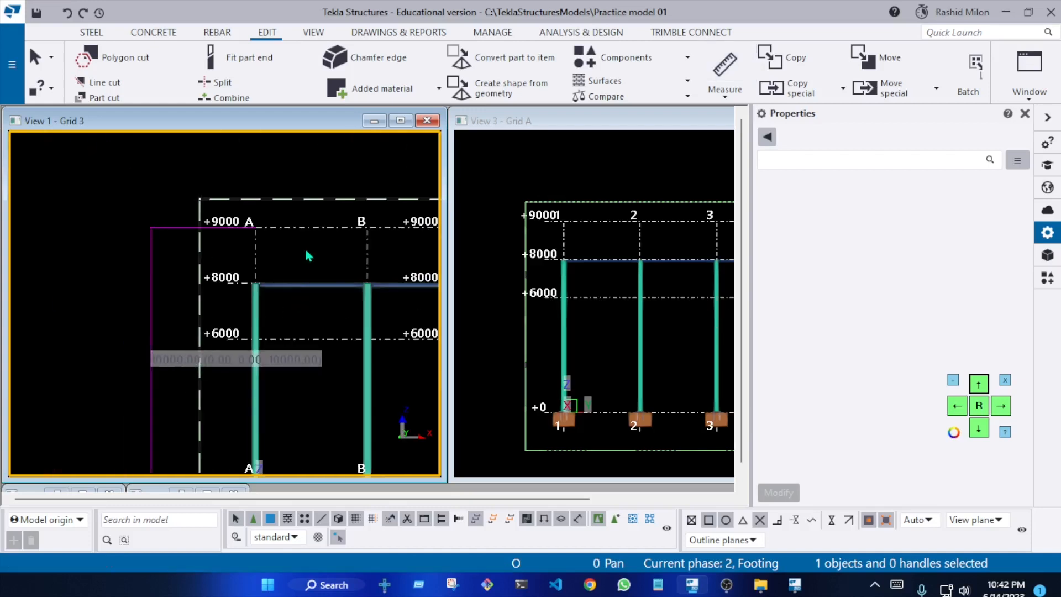
Set the grid's Z coordinates to 0.00 6000.00 8000.00 10000.00 and its Z labels to +0 +6000 +8000 +10000, and apply the change
{"action": "left_click", "coordinate": [257, 250]}
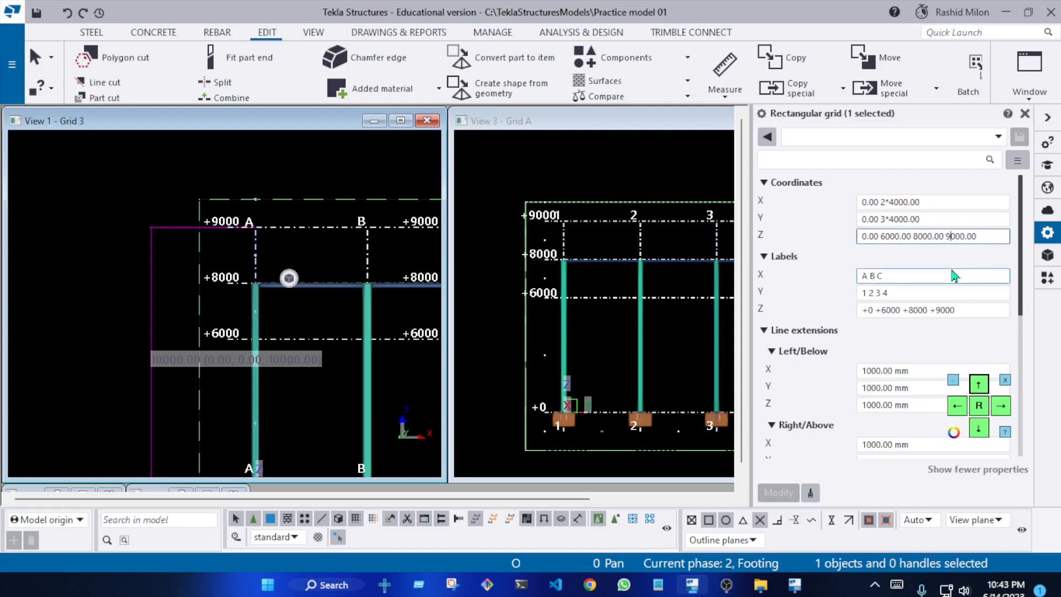
{"action": "key", "text": "BackSpace"}
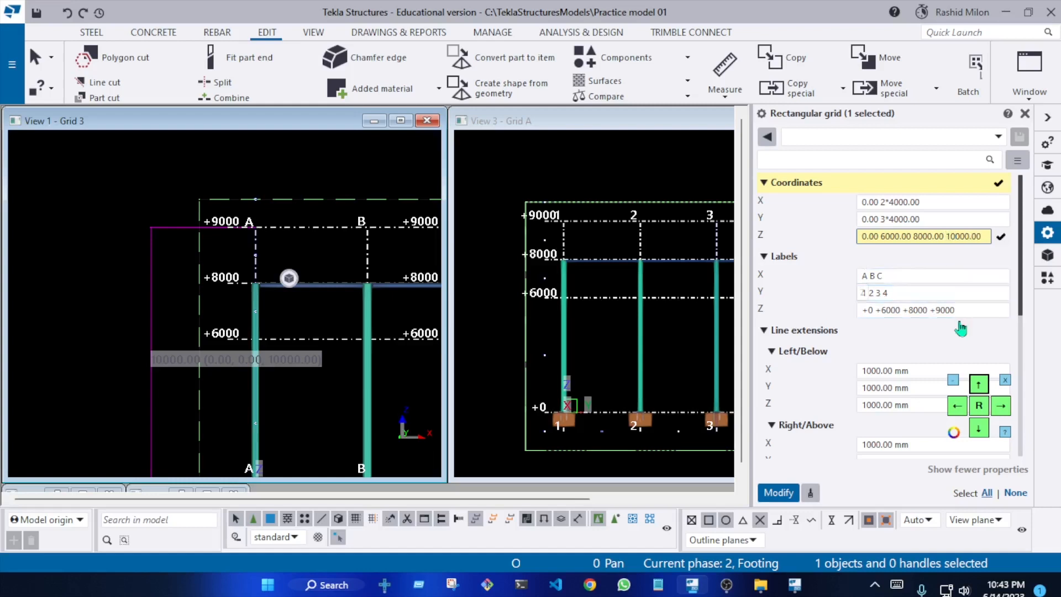
{"action": "left_click", "coordinate": [942, 310]}
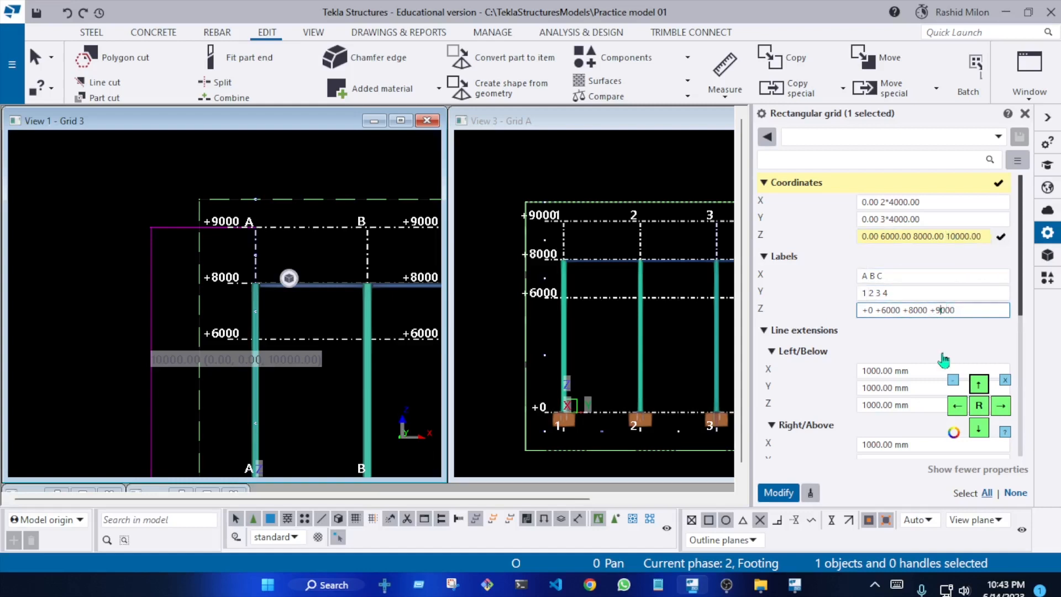
{"action": "key", "text": "BackSpace"}
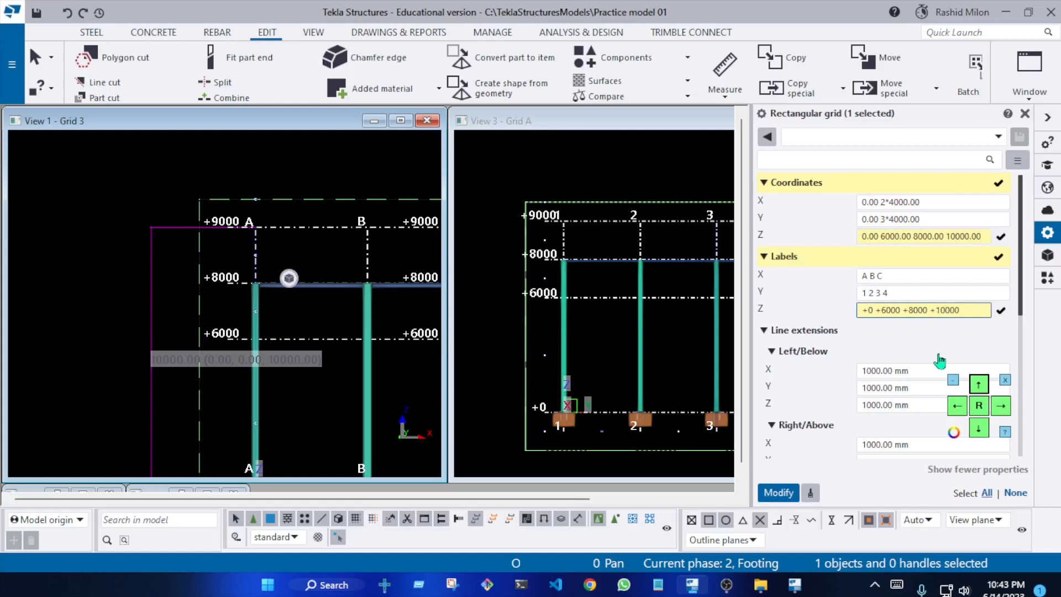
{"action": "left_click", "coordinate": [777, 493]}
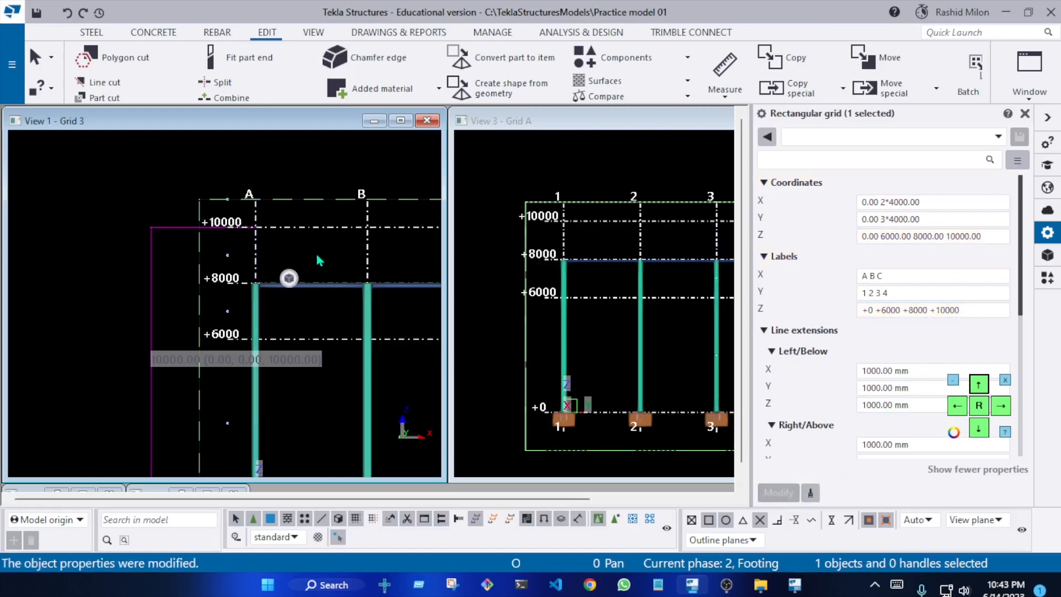
Redraw the Grid 3 view to clear the temporary measurement, and check the relabelled +10000 level
{"action": "scroll", "coordinate": [319, 260], "scroll_direction": "up", "scroll_amount": 2}
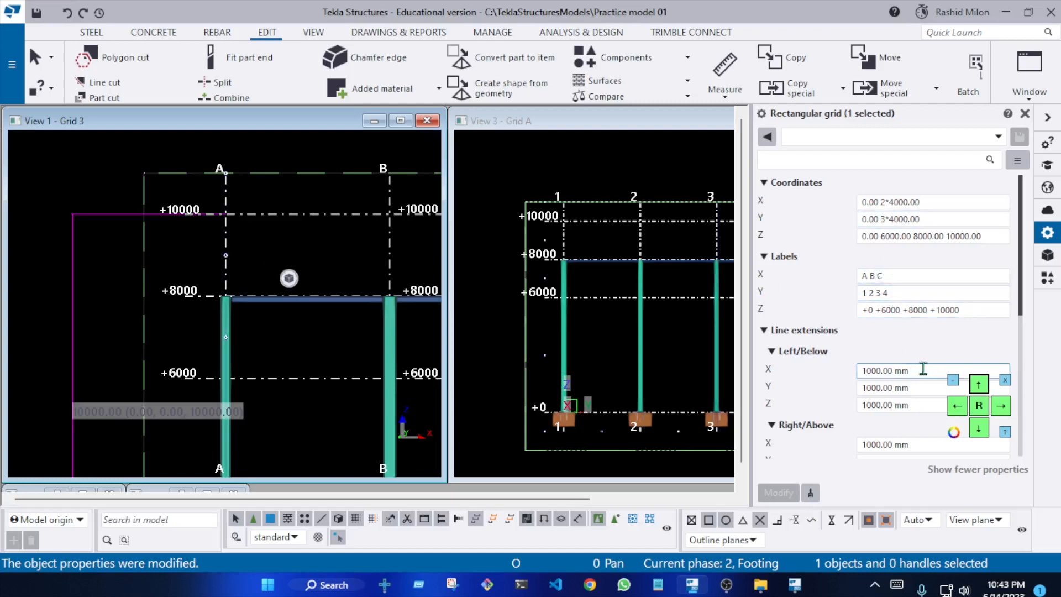
{"action": "left_click", "coordinate": [317, 230]}
{"action": "right_click", "coordinate": [317, 229]}
{"action": "left_click", "coordinate": [365, 323]}
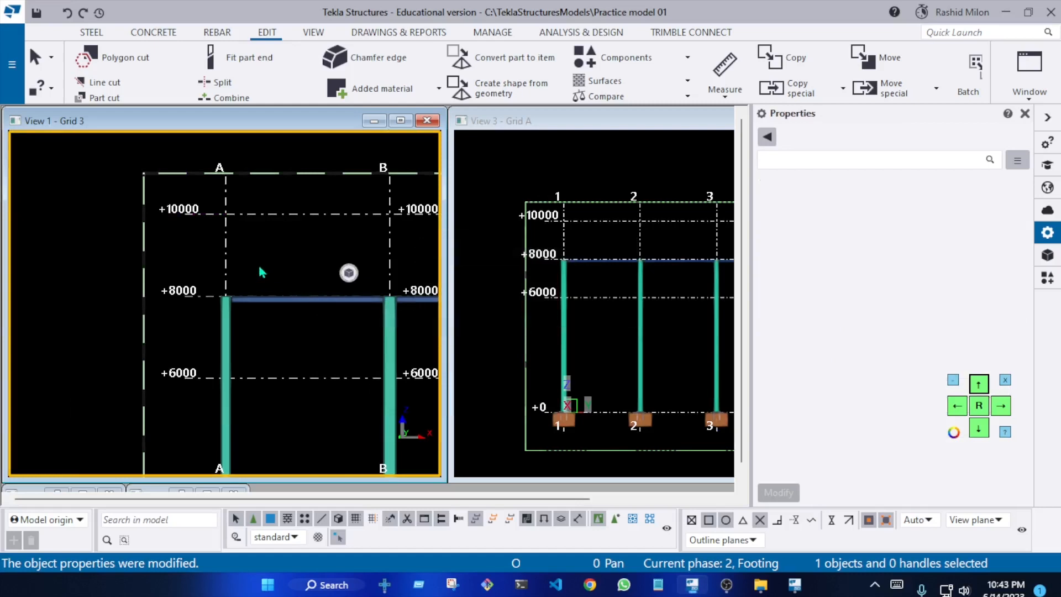
{"action": "scroll", "coordinate": [262, 272], "scroll_direction": "up", "scroll_amount": 3}
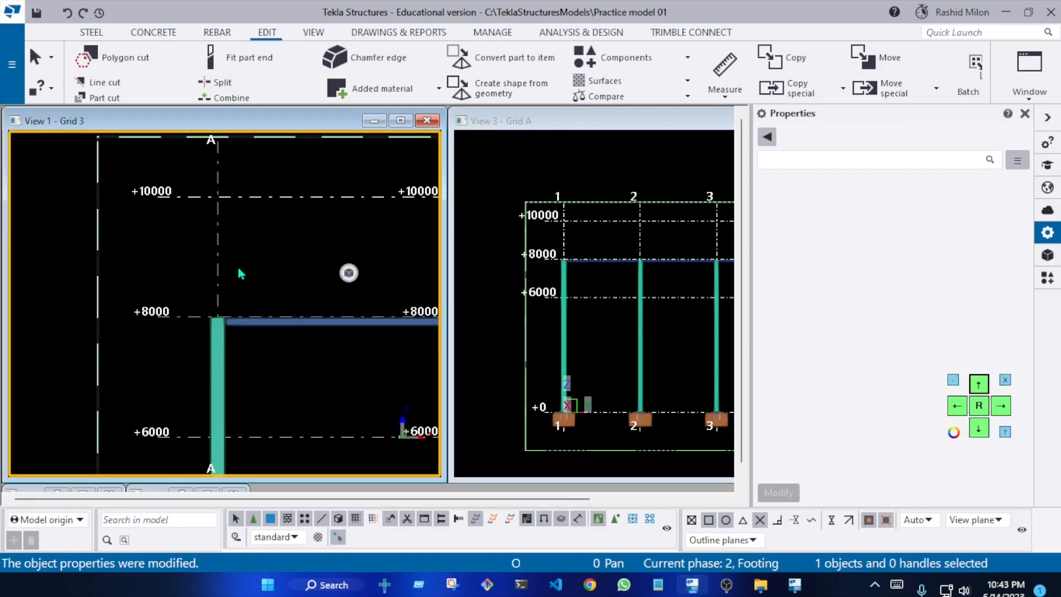
{"action": "scroll", "coordinate": [267, 250], "scroll_direction": "down", "scroll_amount": 3}
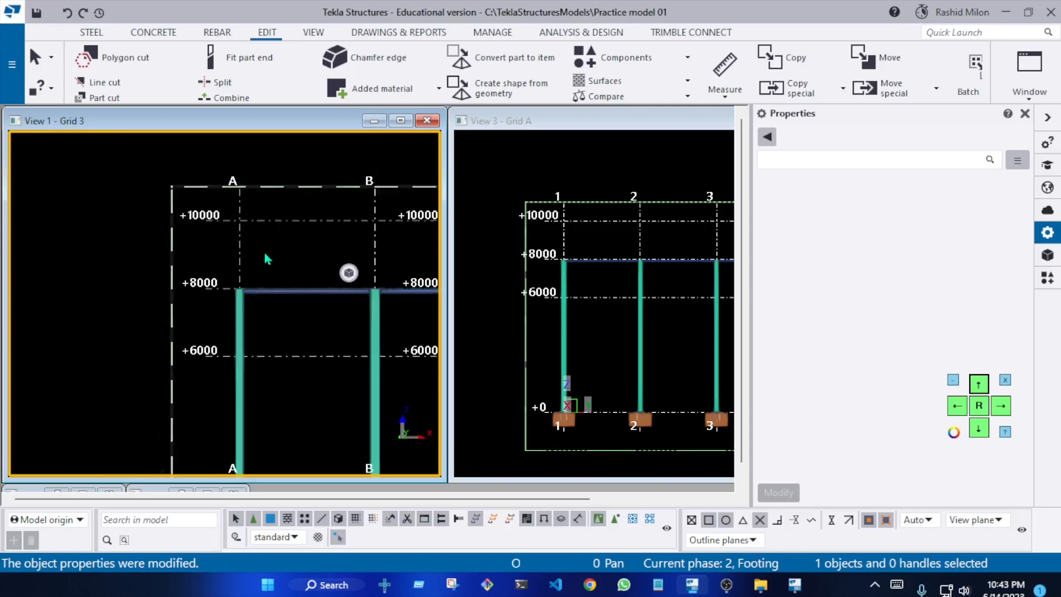
{"action": "right_click", "coordinate": [264, 236]}
{"action": "left_click", "coordinate": [353, 330]}
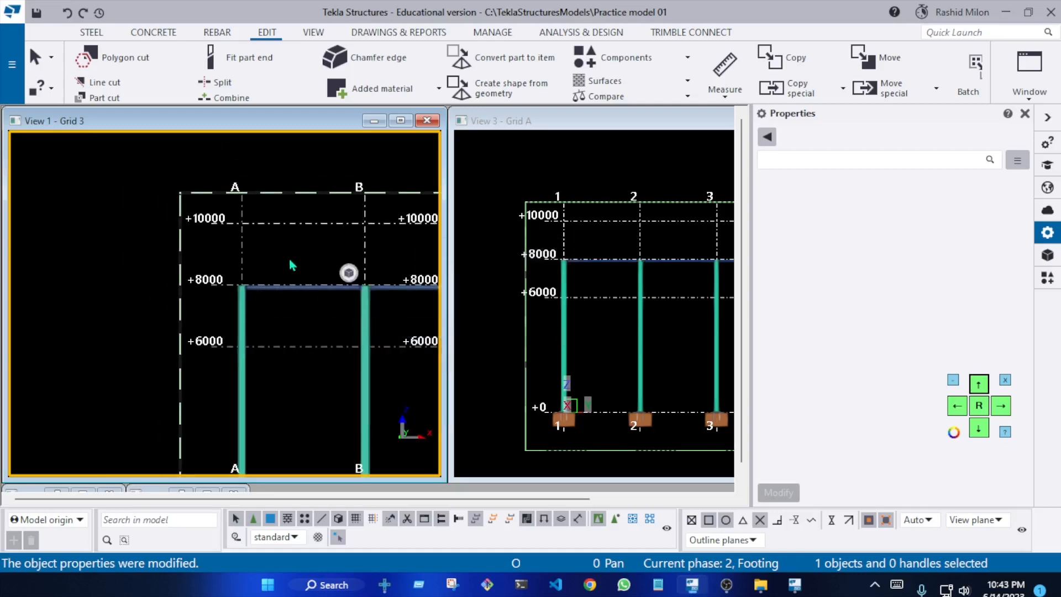
Select the grid A column in the Grid 3 view to check that it is selectable, and clear the selection
{"action": "scroll", "coordinate": [294, 273], "scroll_direction": "up", "scroll_amount": 3}
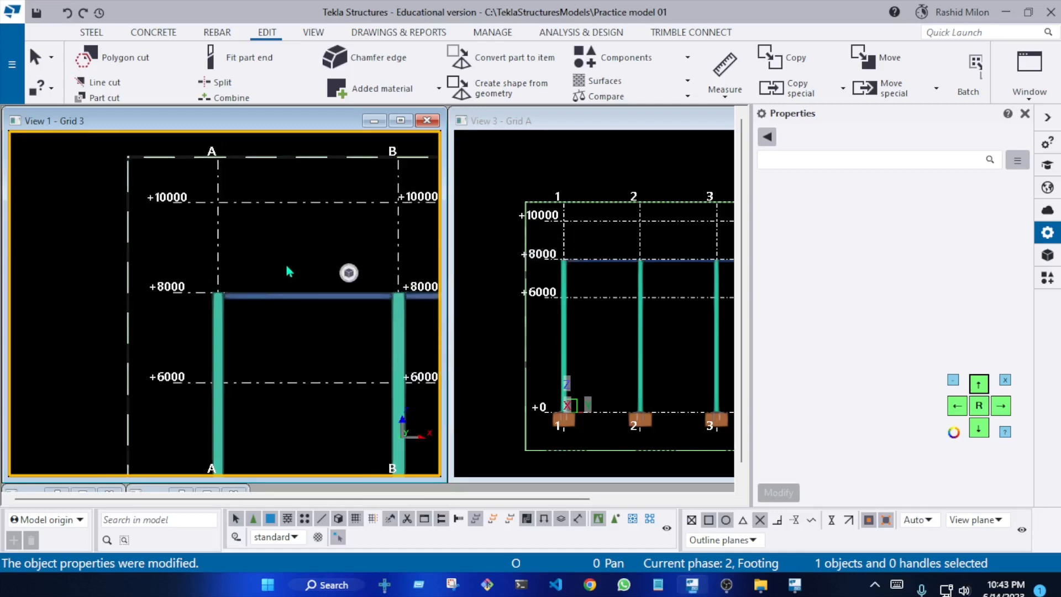
{"action": "middle_click_drag", "start_coordinate": [294, 269], "coordinate": [213, 301]}
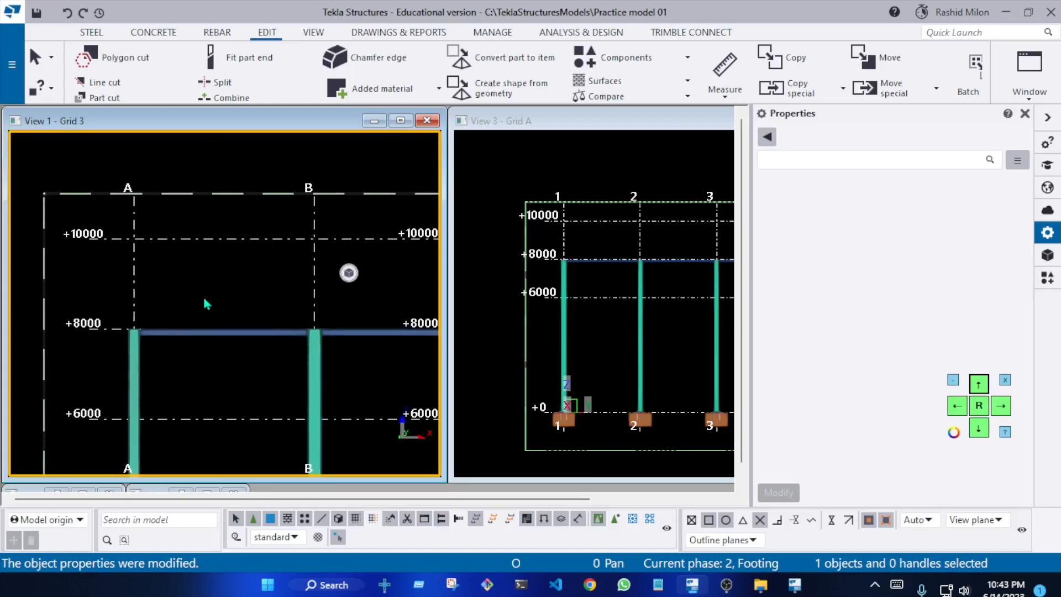
{"action": "scroll", "coordinate": [207, 298], "scroll_direction": "down", "scroll_amount": 2}
{"action": "scroll", "coordinate": [199, 313], "scroll_direction": "up", "scroll_amount": 2}
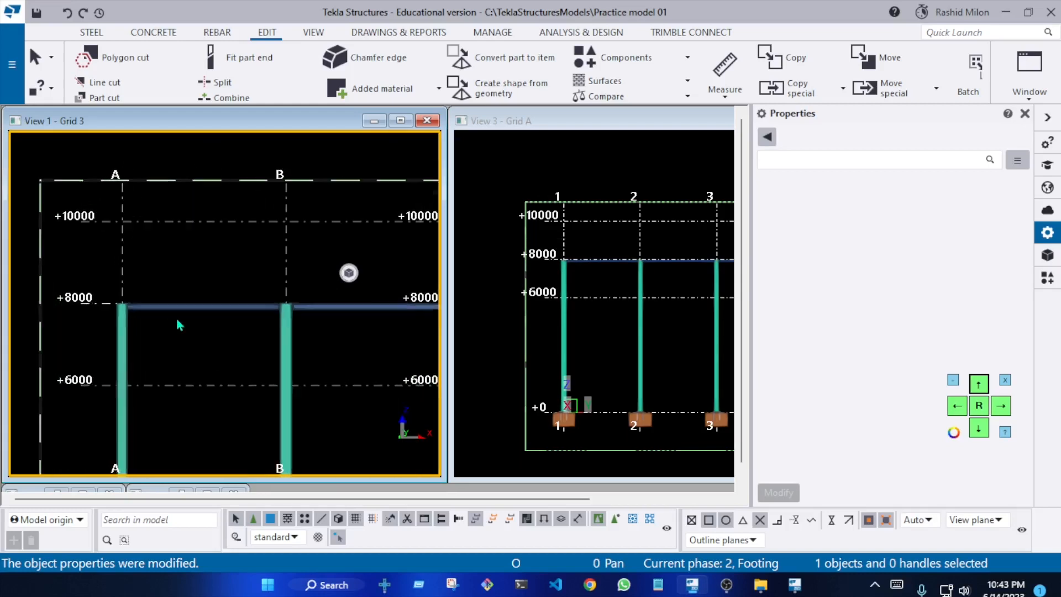
{"action": "scroll", "coordinate": [137, 322], "scroll_direction": "up", "scroll_amount": 2}
{"action": "left_click", "coordinate": [127, 327]}
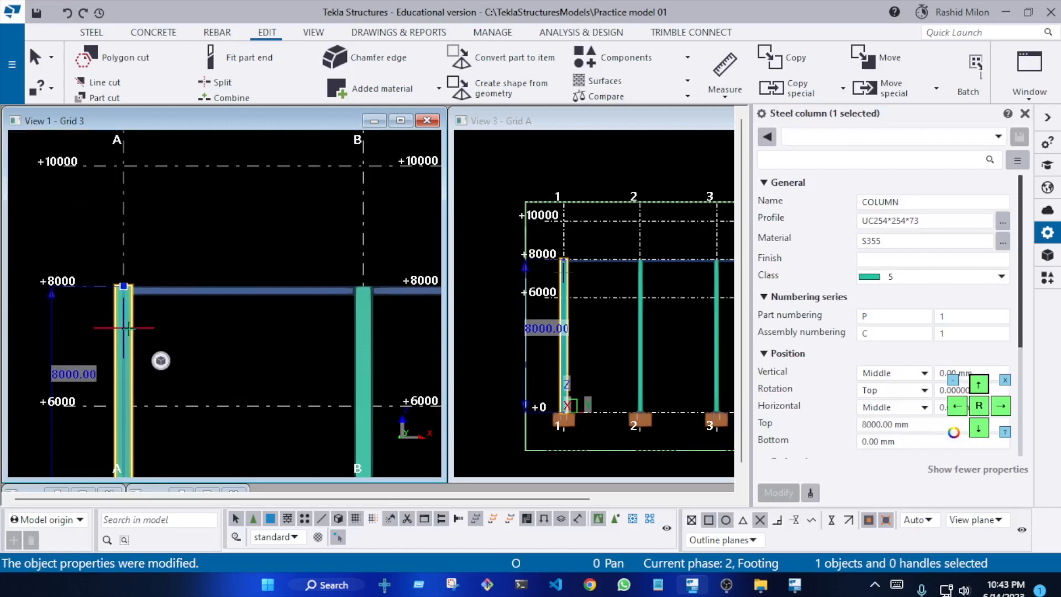
{"action": "key", "text": "Escape"}
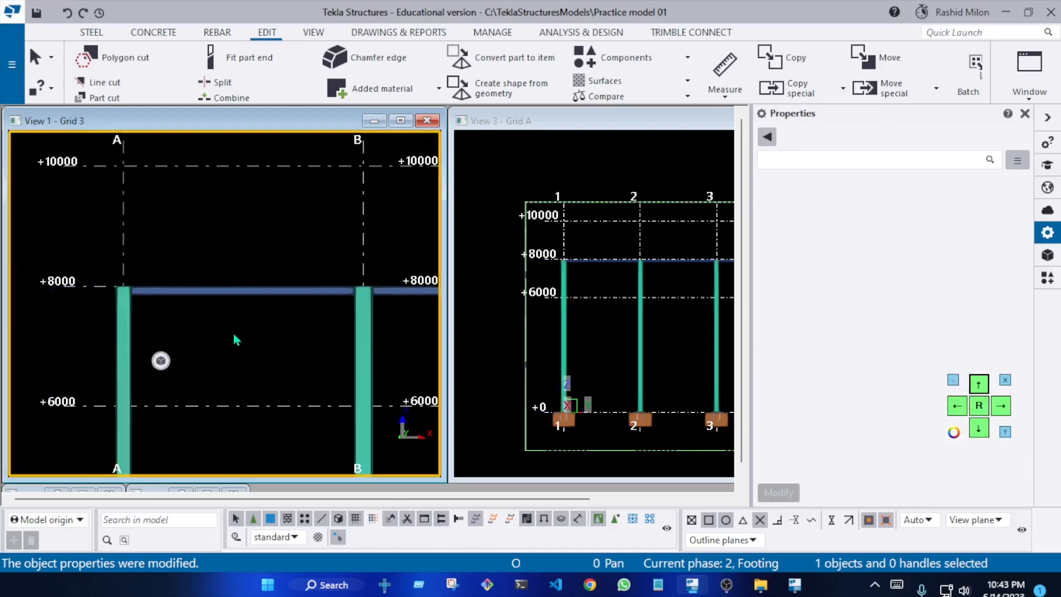
{"action": "left_click", "coordinate": [89, 34]}
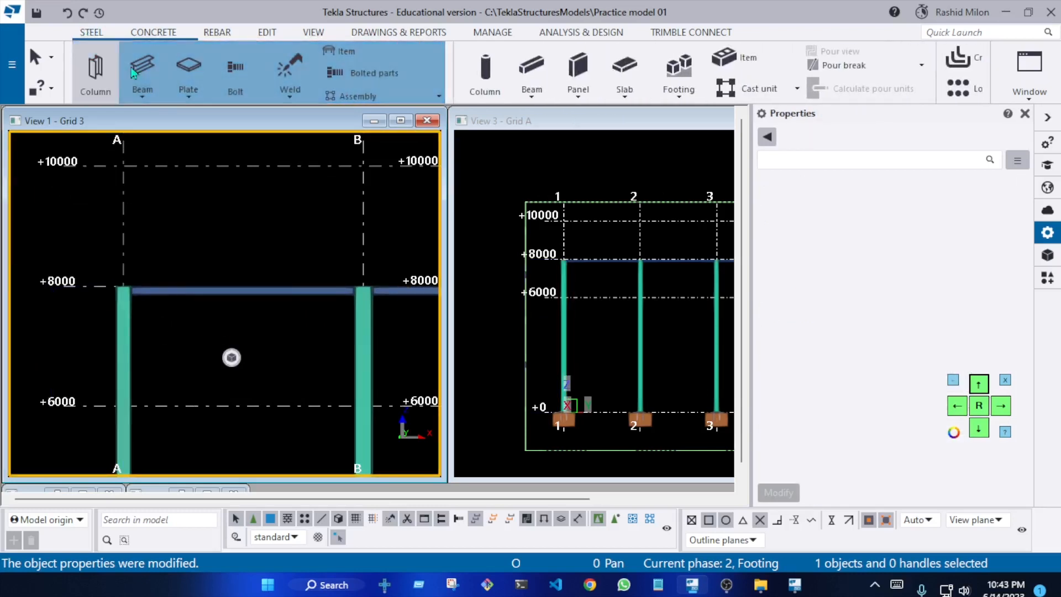
{"action": "left_click", "coordinate": [125, 362]}
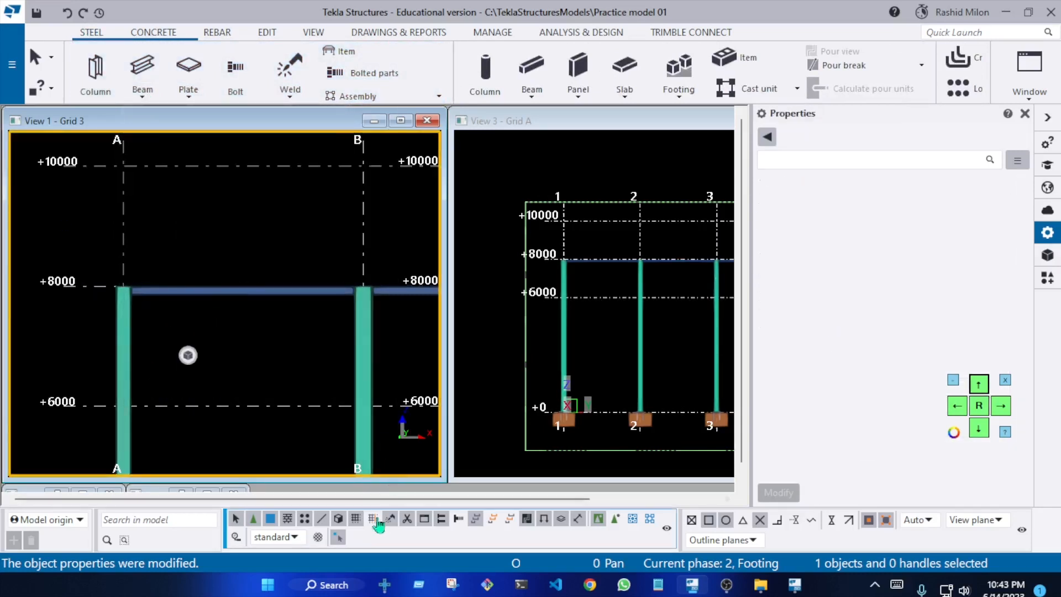
{"action": "left_click", "coordinate": [127, 331]}
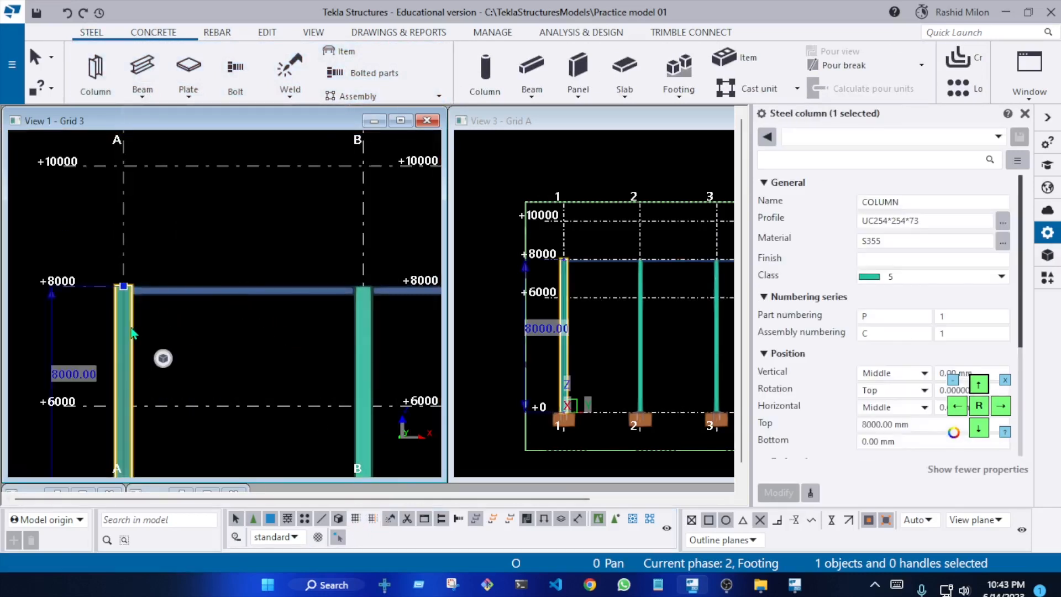
{"action": "left_click", "coordinate": [282, 355]}
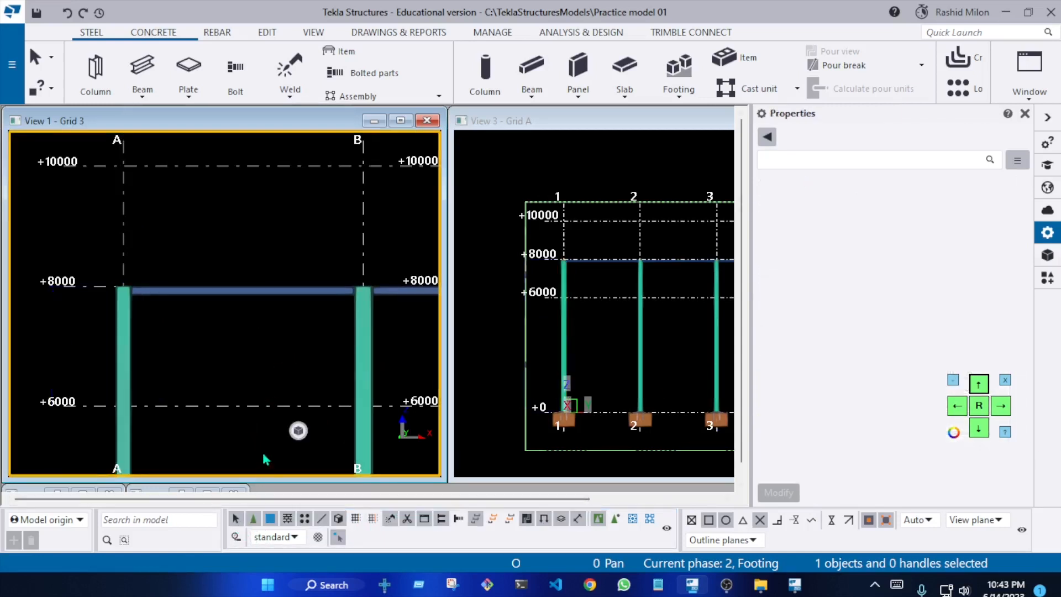
Lock the entire grid by setting Locked to Yes in its user-defined attributes
{"action": "left_click", "coordinate": [241, 407]}
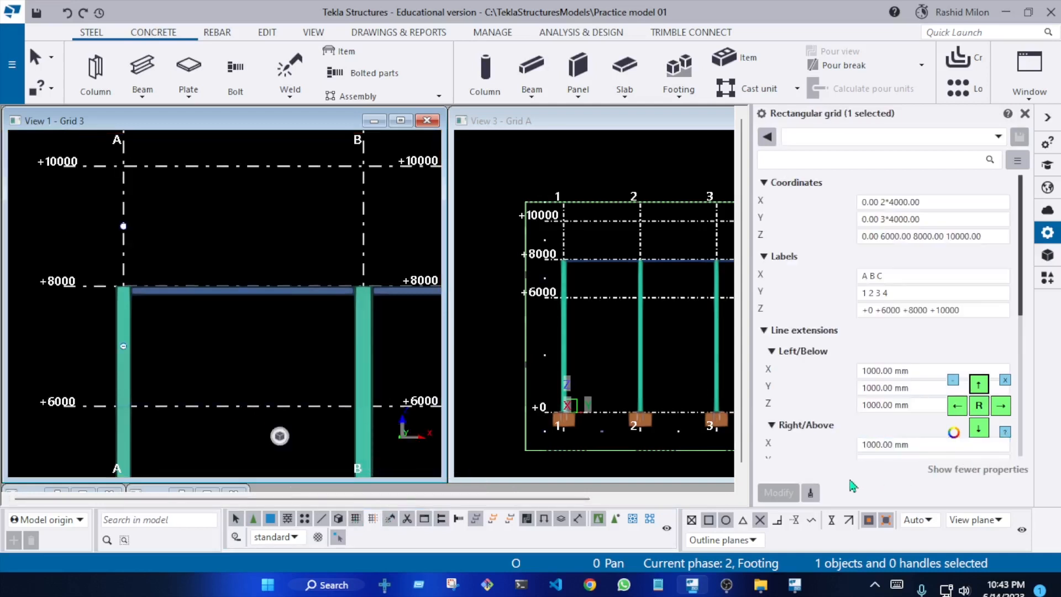
{"action": "scroll", "coordinate": [862, 437], "scroll_direction": "down", "scroll_amount": 6}
{"action": "left_click", "coordinate": [901, 445]}
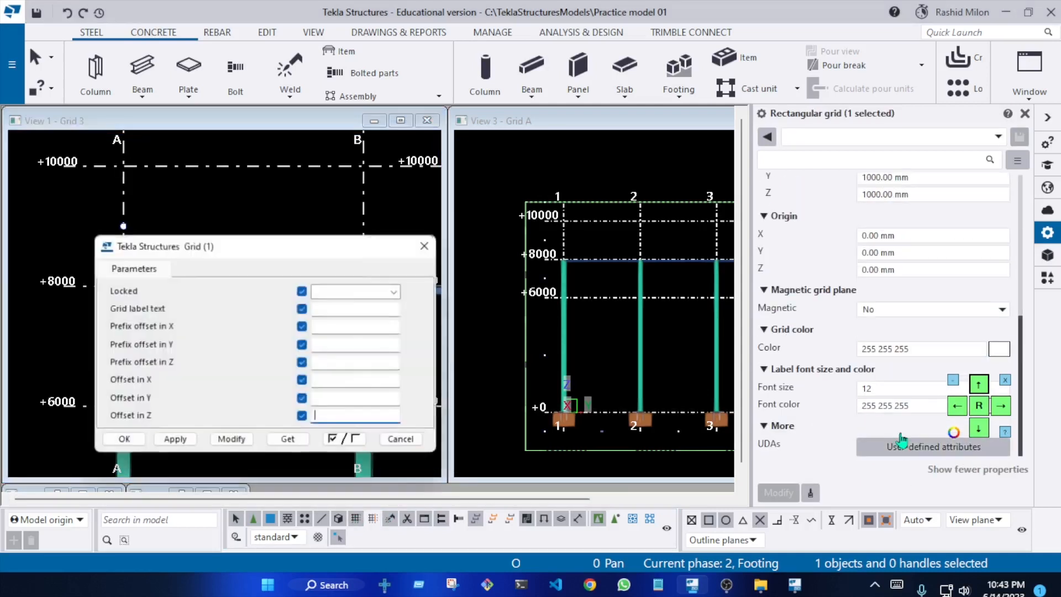
{"action": "left_click", "coordinate": [359, 291]}
{"action": "left_click", "coordinate": [353, 330]}
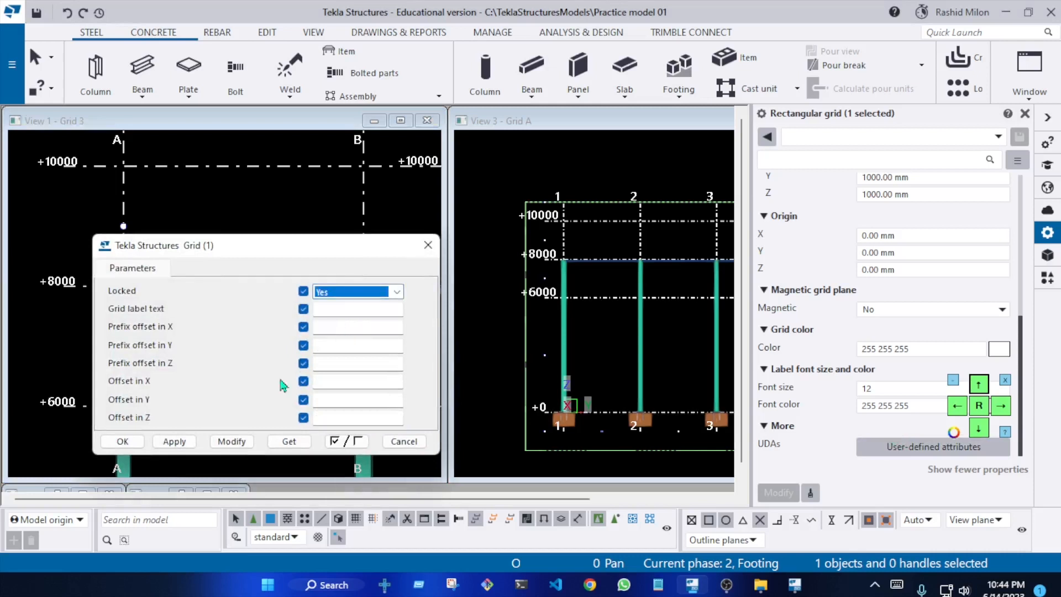
{"action": "left_click", "coordinate": [134, 441]}
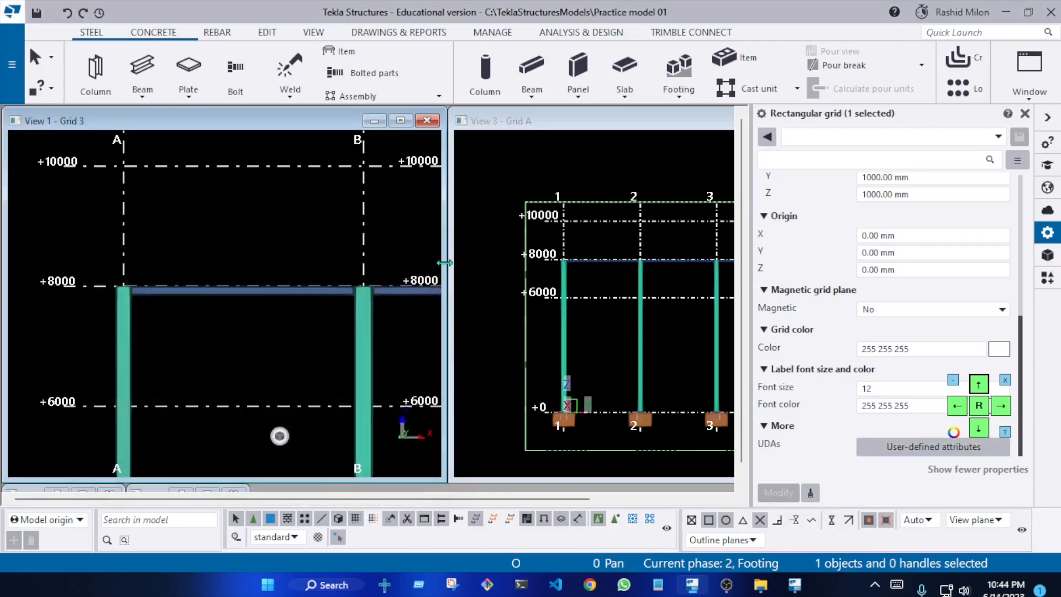
Deselect the grid and redraw the Grid 3 view
{"action": "left_click", "coordinate": [251, 230]}
{"action": "right_click", "coordinate": [314, 215]}
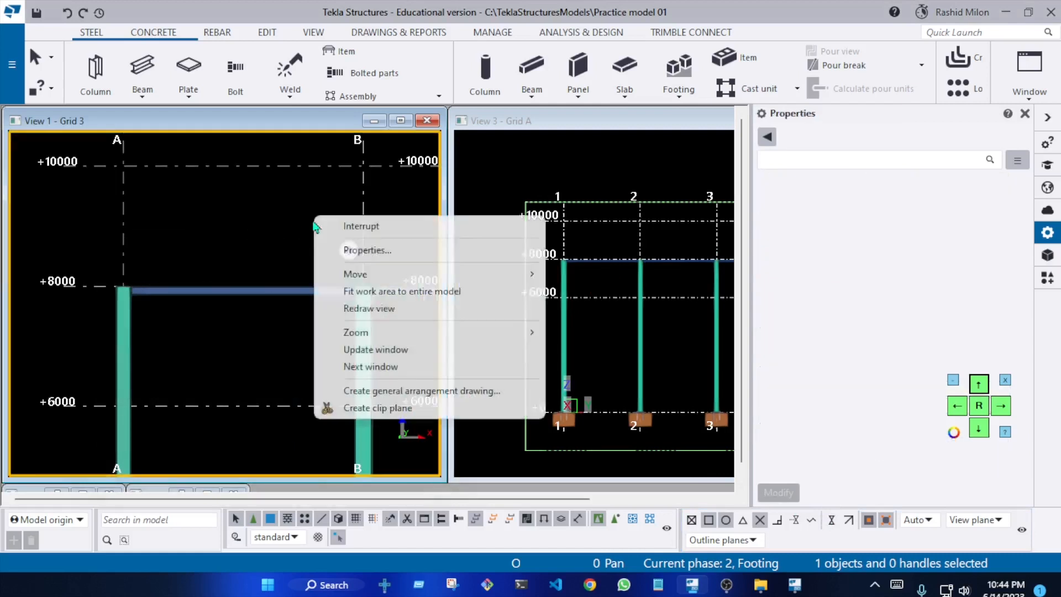
{"action": "left_click", "coordinate": [354, 307]}
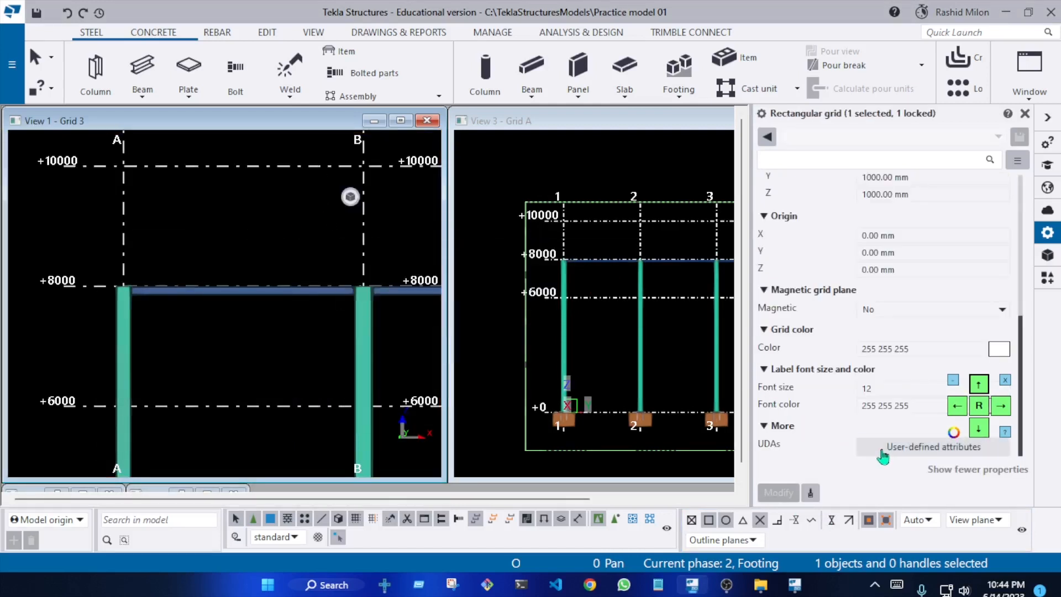
Review the Locked options in the grid's user-defined attributes, reapply Yes, and deselect the grid
{"action": "left_click", "coordinate": [883, 452]}
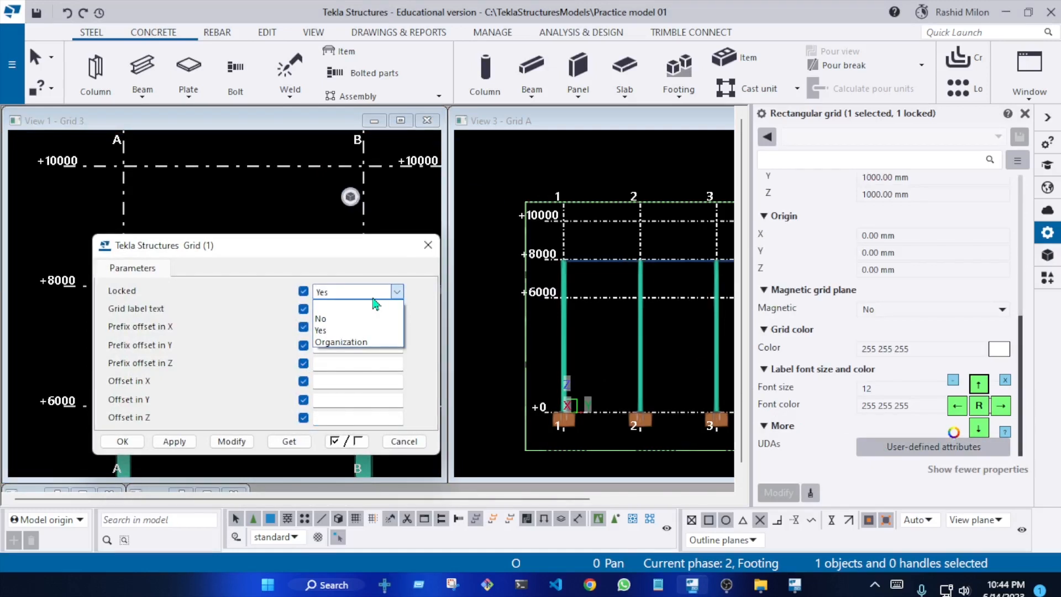
{"action": "left_click", "coordinate": [375, 302]}
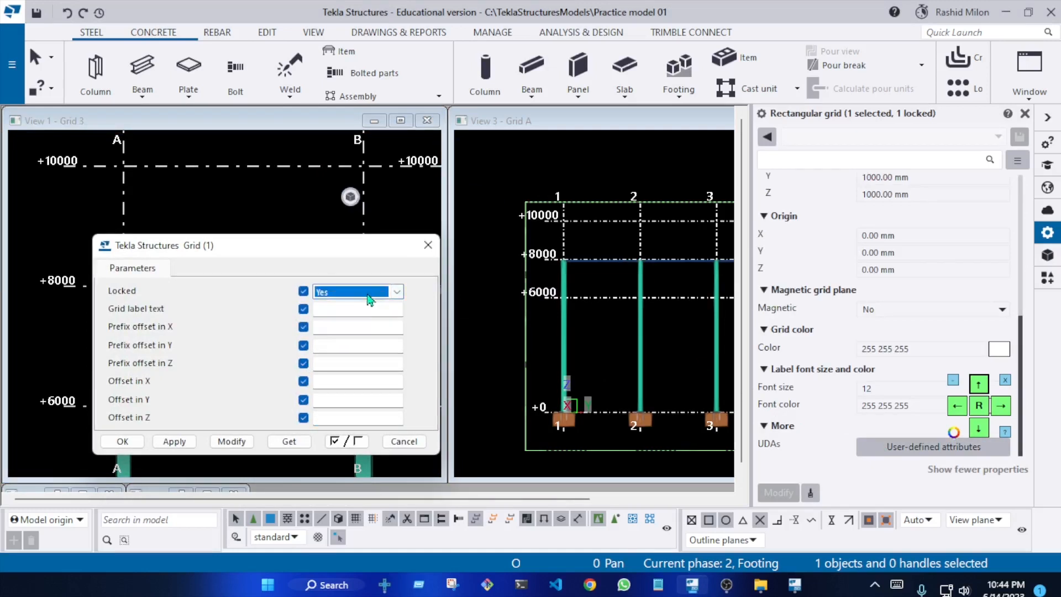
{"action": "left_click", "coordinate": [369, 299]}
{"action": "left_click", "coordinate": [243, 443]}
{"action": "left_click", "coordinate": [143, 442]}
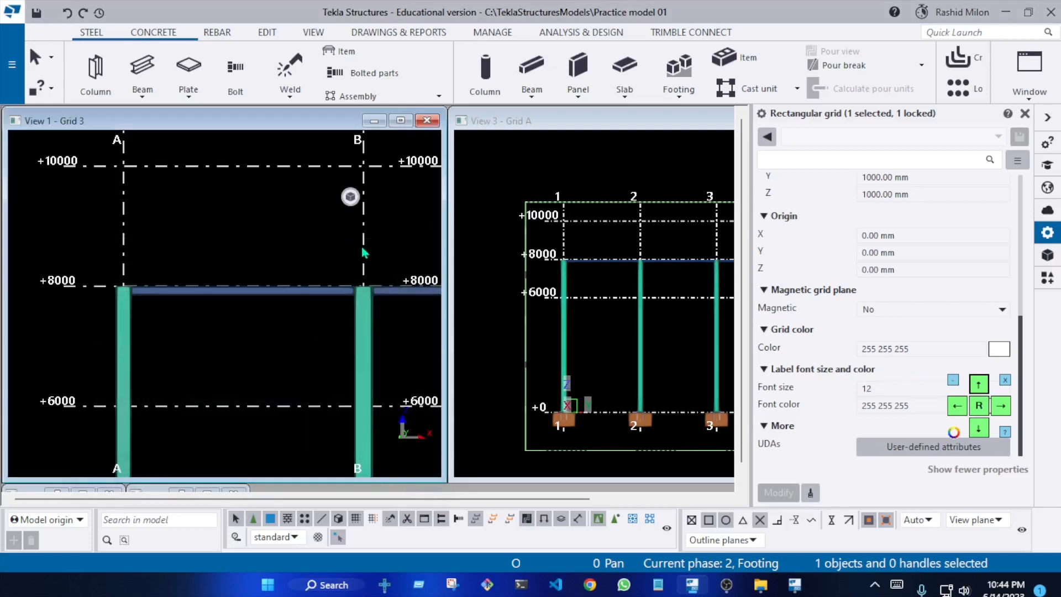
{"action": "left_click", "coordinate": [310, 251]}
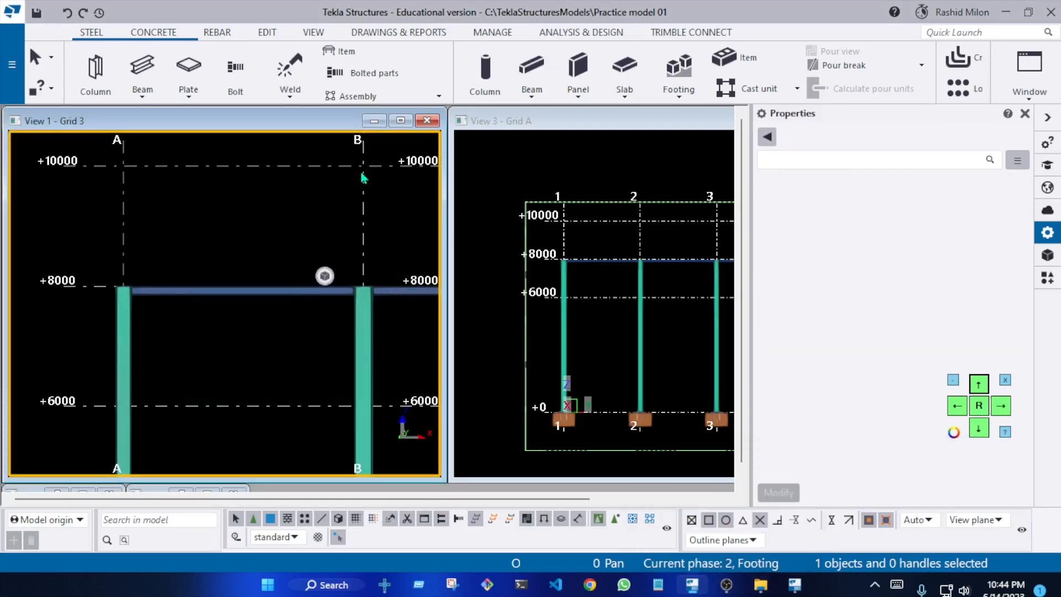
{"action": "scroll", "coordinate": [218, 243], "scroll_direction": "down", "scroll_amount": 3}
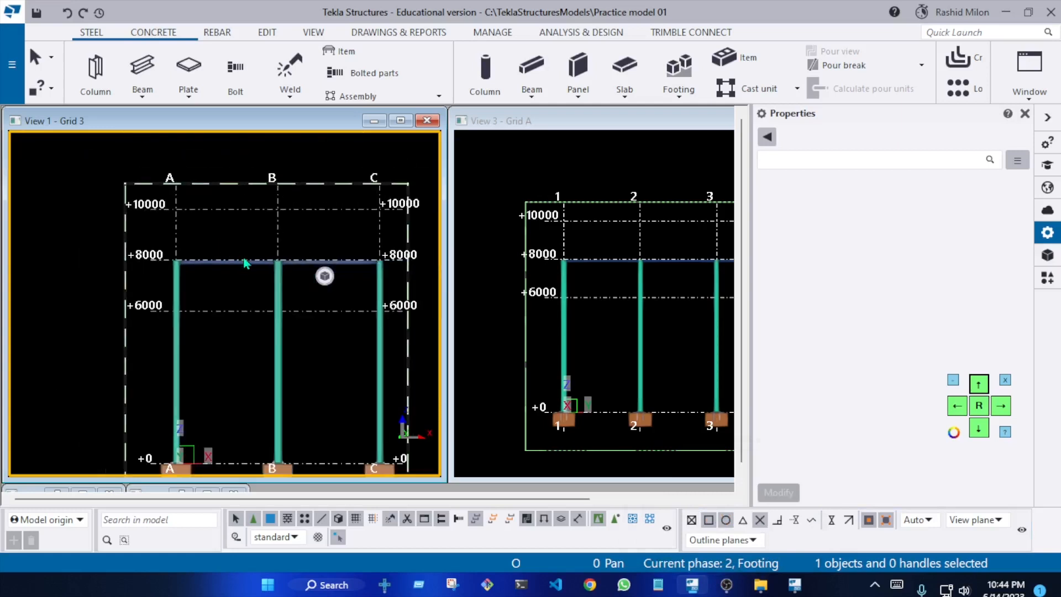
{"action": "scroll", "coordinate": [280, 238], "scroll_direction": "up", "scroll_amount": 3}
{"action": "left_click", "coordinate": [287, 239]}
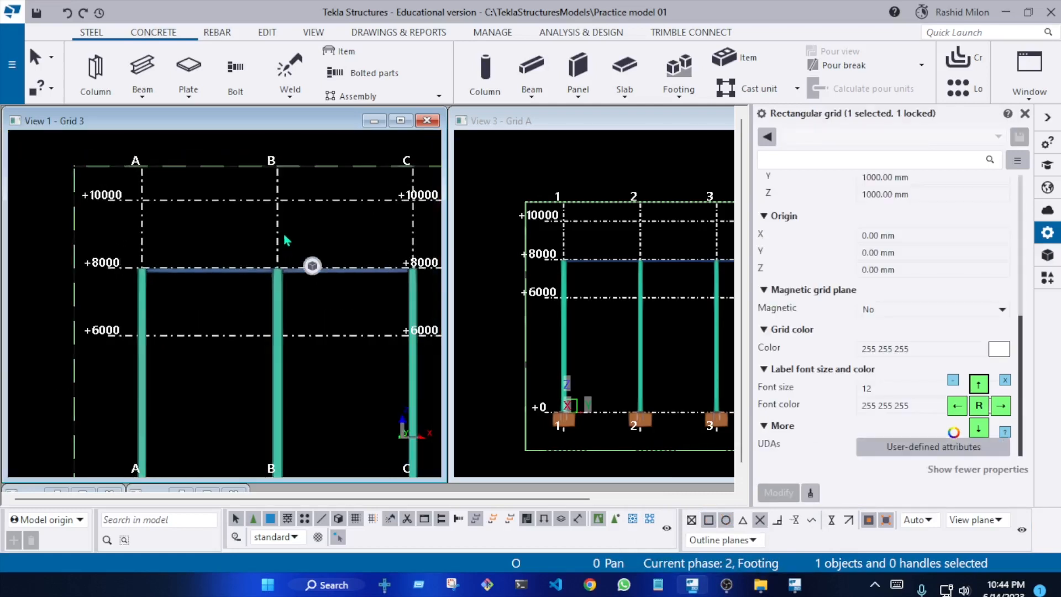
{"action": "scroll", "coordinate": [244, 233], "scroll_direction": "down", "scroll_amount": 2}
{"action": "left_click", "coordinate": [243, 243]}
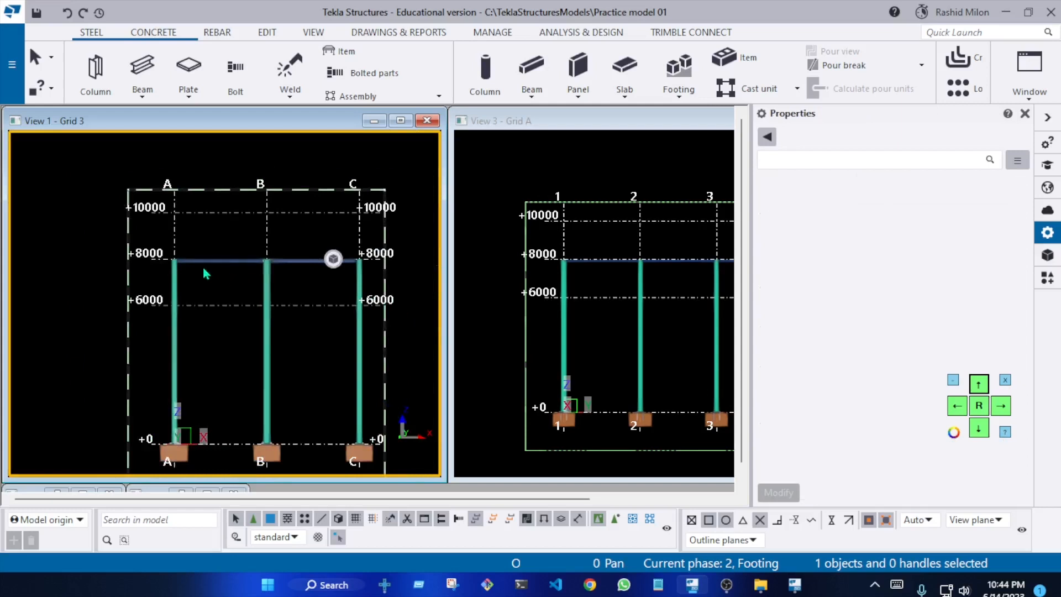
{"action": "scroll", "coordinate": [195, 319], "scroll_direction": "up", "scroll_amount": 1}
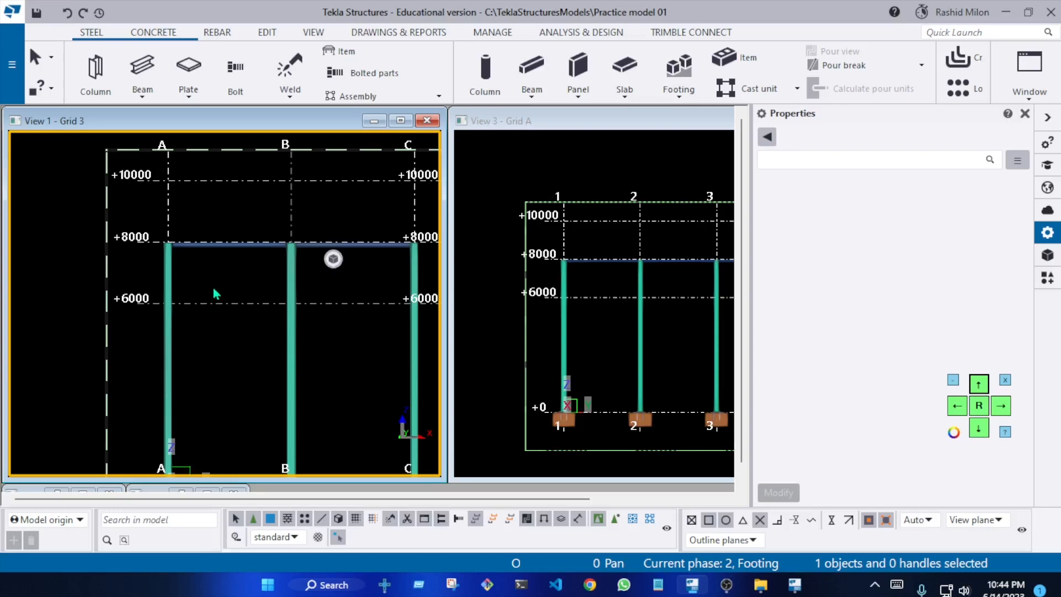
{"action": "scroll", "coordinate": [235, 280], "scroll_direction": "down", "scroll_amount": 2}
{"action": "scroll", "coordinate": [285, 332], "scroll_direction": "up", "scroll_amount": 3}
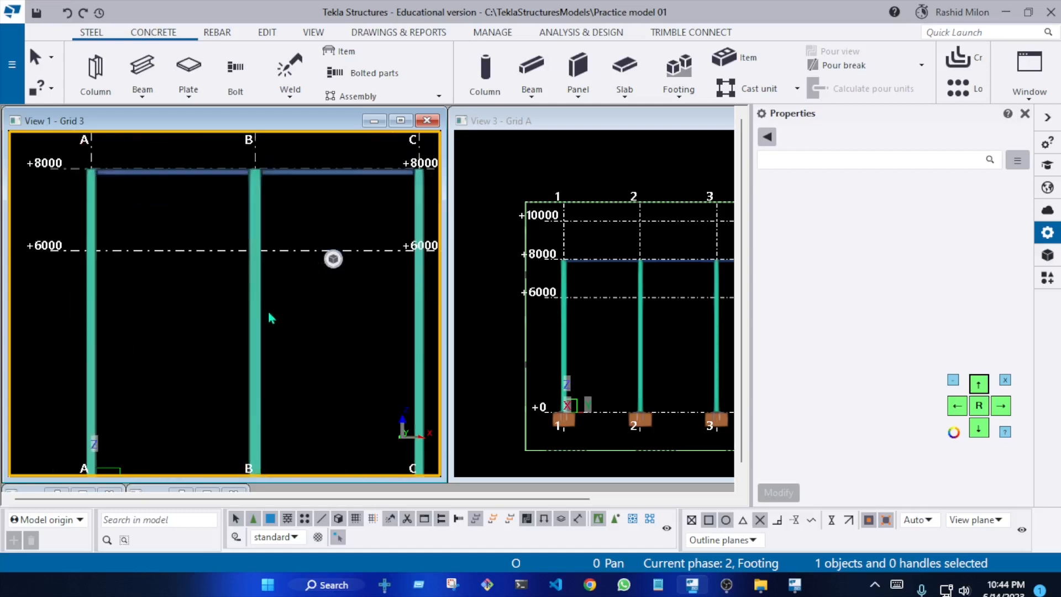
Look over the available Copy special options for mirroring, rotating and copying to another plane or object
{"action": "left_click", "coordinate": [266, 33]}
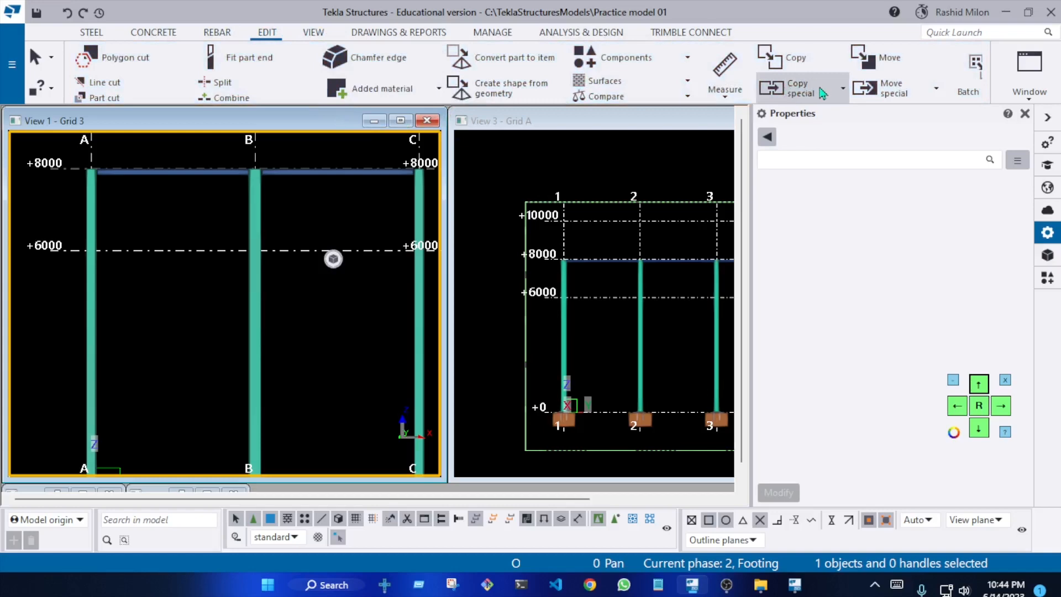
{"action": "left_click", "coordinate": [821, 93]}
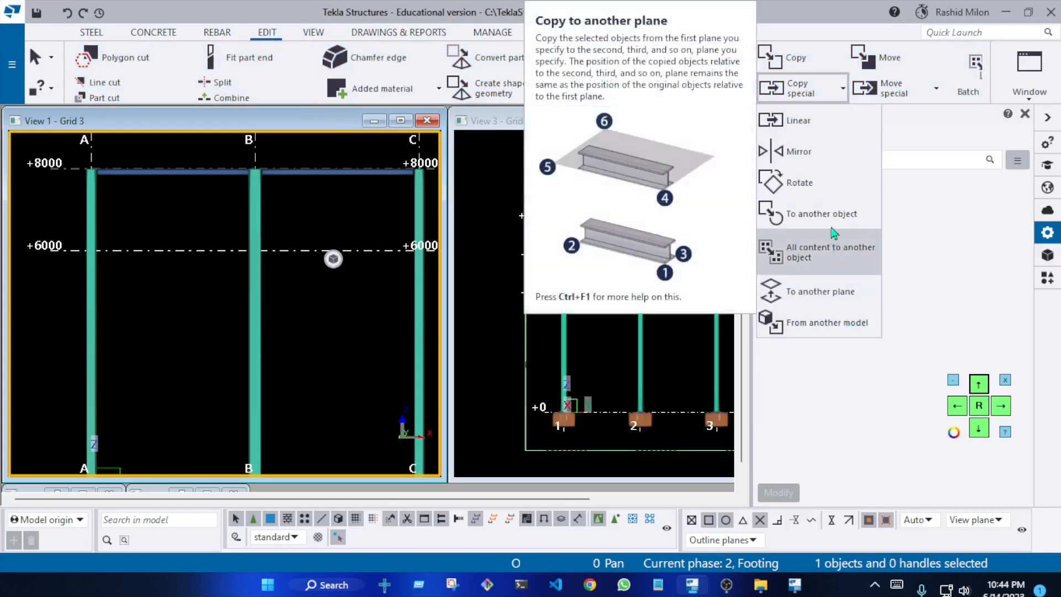
{"action": "left_click", "coordinate": [335, 288]}
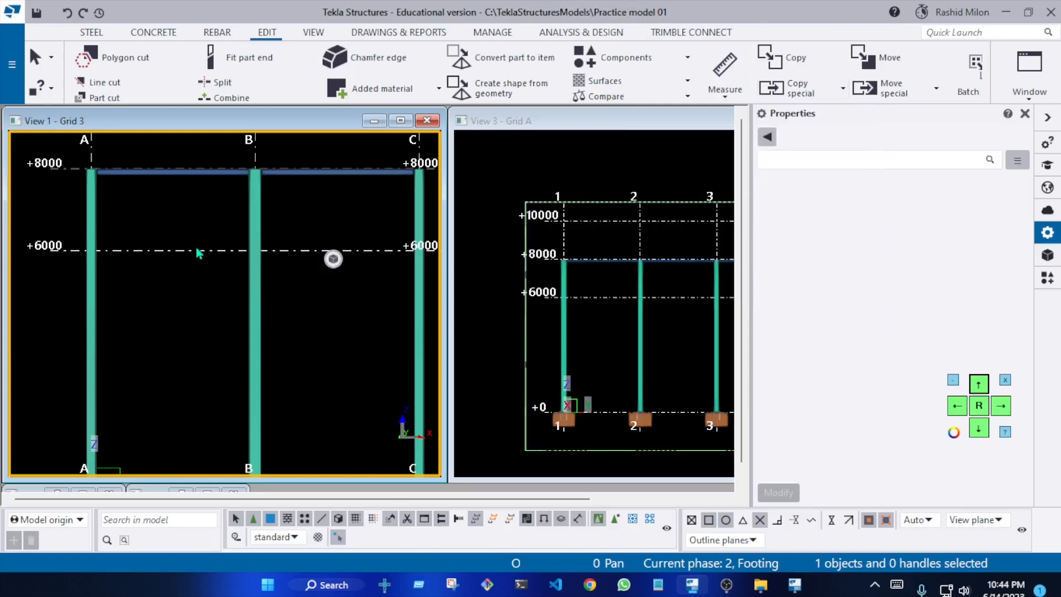
{"action": "scroll", "coordinate": [199, 252], "scroll_direction": "down", "scroll_amount": 2}
{"action": "scroll", "coordinate": [194, 214], "scroll_direction": "up", "scroll_amount": 4}
{"action": "scroll", "coordinate": [155, 195], "scroll_direction": "down", "scroll_amount": 3}
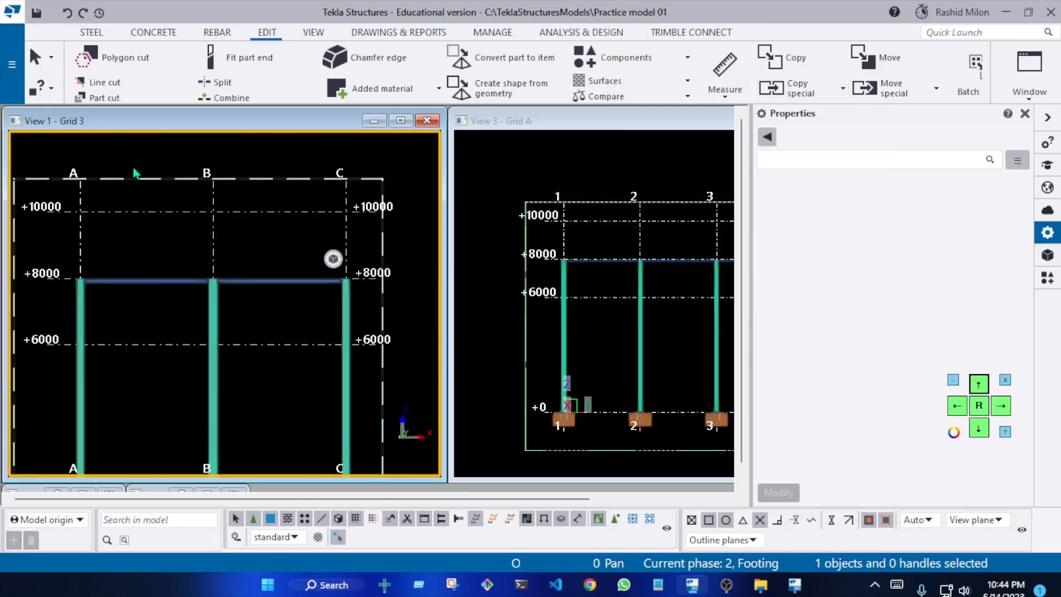
Create a sloped I 150X150X37.4 steel beam from the top of column A at +8000 to grid B at +10000
{"action": "left_click", "coordinate": [95, 33]}
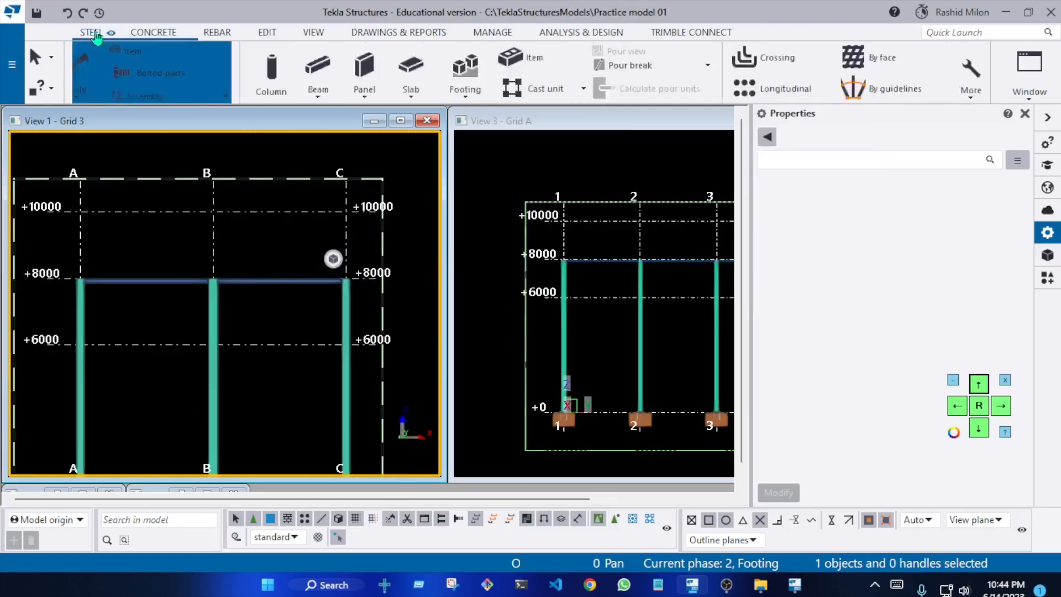
{"action": "left_click", "coordinate": [78, 330]}
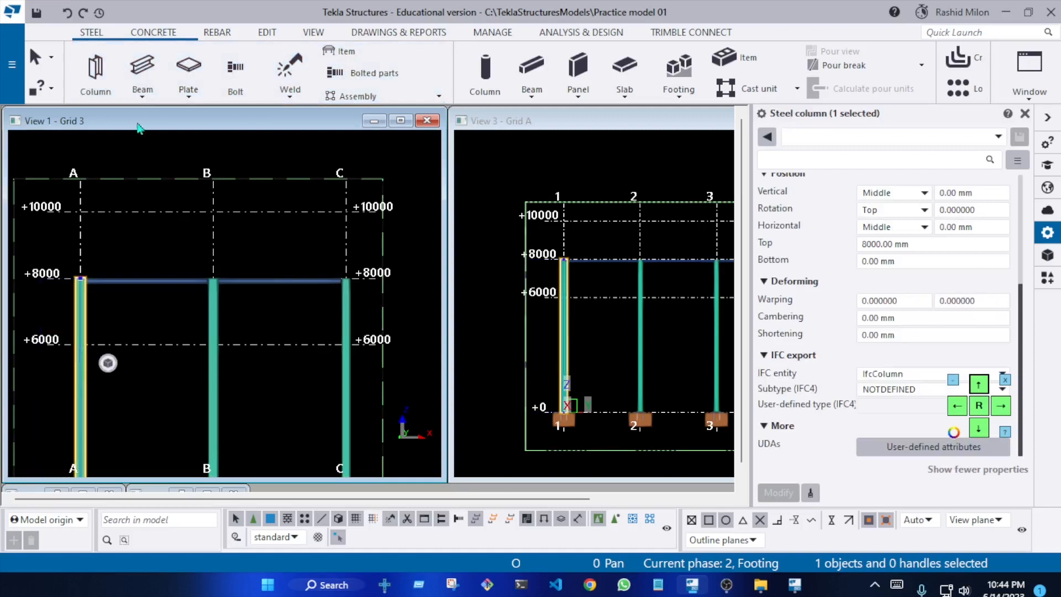
{"action": "left_click", "coordinate": [130, 69]}
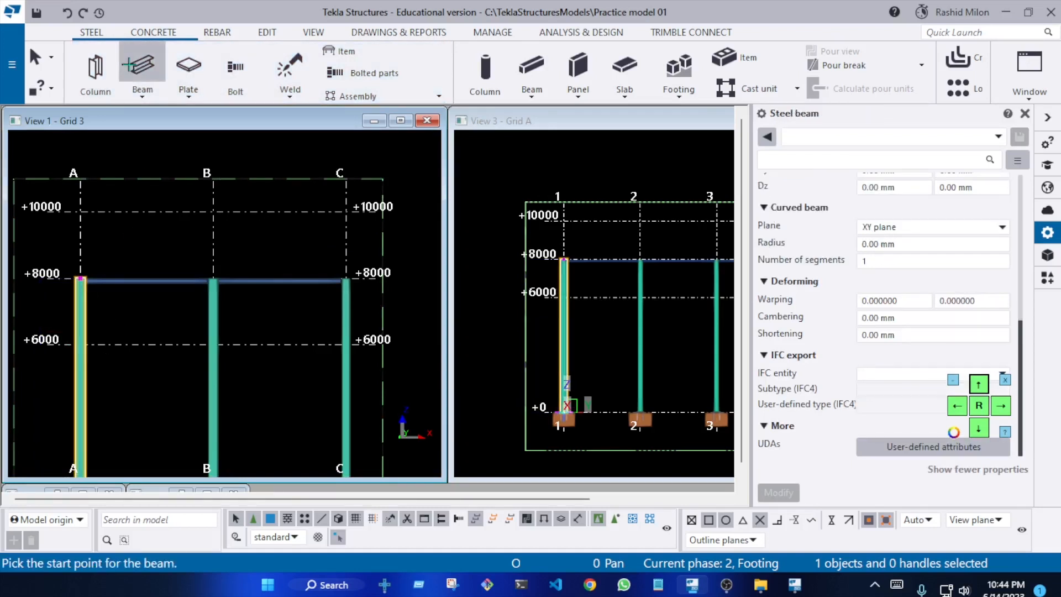
{"action": "scroll", "coordinate": [870, 256], "scroll_direction": "up", "scroll_amount": 5}
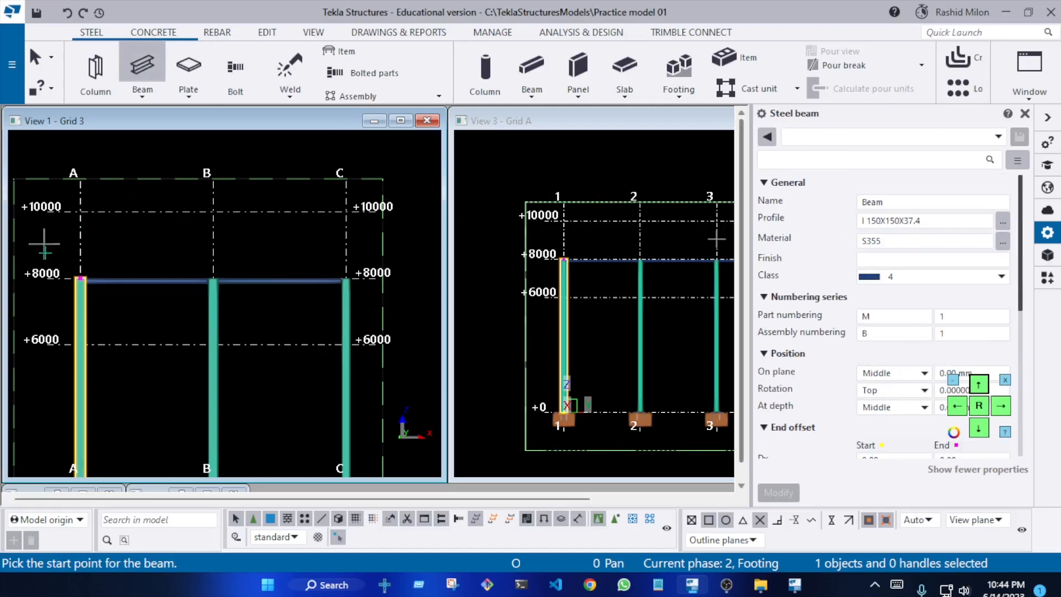
{"action": "scroll", "coordinate": [89, 265], "scroll_direction": "up", "scroll_amount": 5}
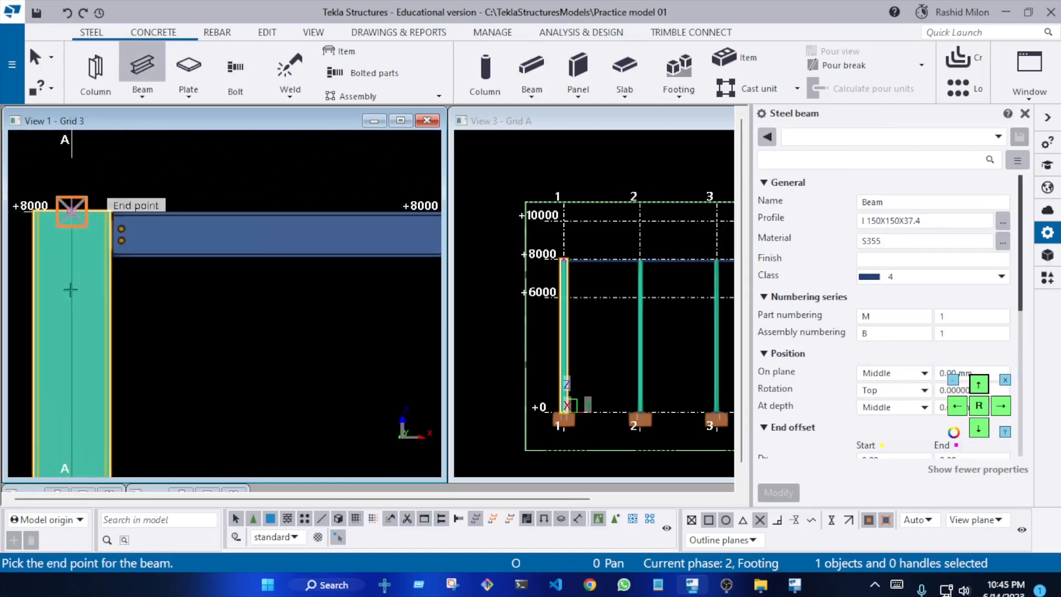
{"action": "scroll", "coordinate": [70, 289], "scroll_direction": "down", "scroll_amount": 5}
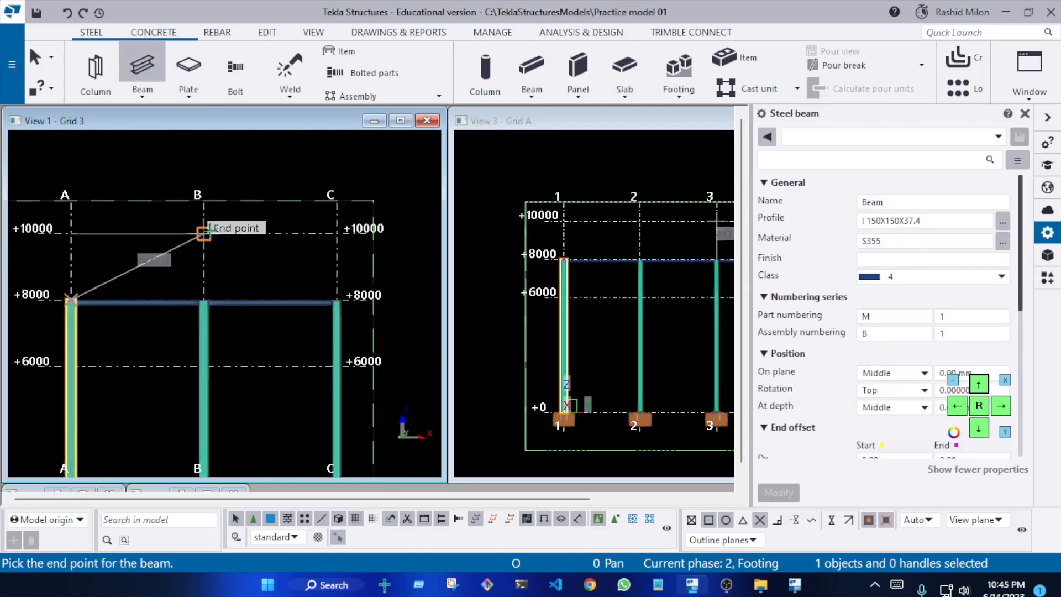
{"action": "left_click", "coordinate": [203, 233]}
{"action": "scroll", "coordinate": [332, 301], "scroll_direction": "up", "scroll_amount": 5}
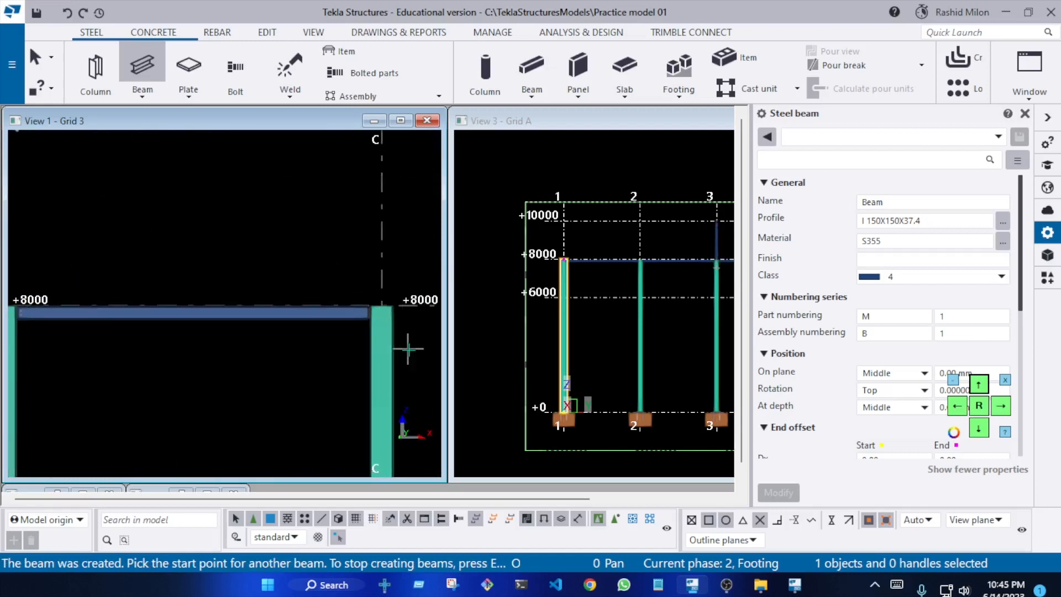
{"action": "left_click", "coordinate": [382, 304]}
{"action": "scroll", "coordinate": [380, 303], "scroll_direction": "down", "scroll_amount": 5}
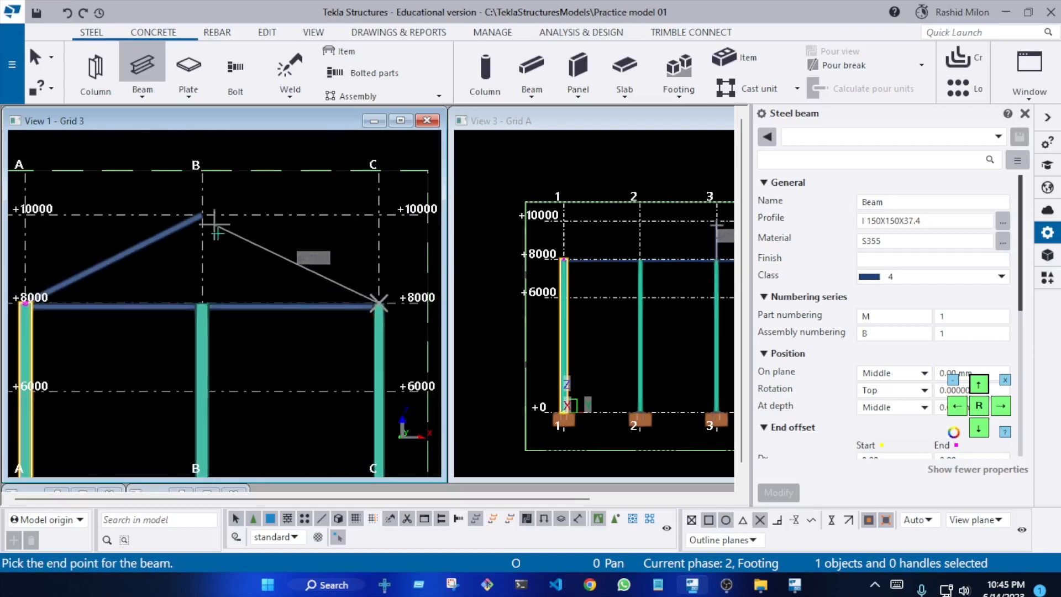
{"action": "key", "text": "Escape"}
{"action": "left_click", "coordinate": [161, 237]}
{"action": "right_click", "coordinate": [162, 237]}
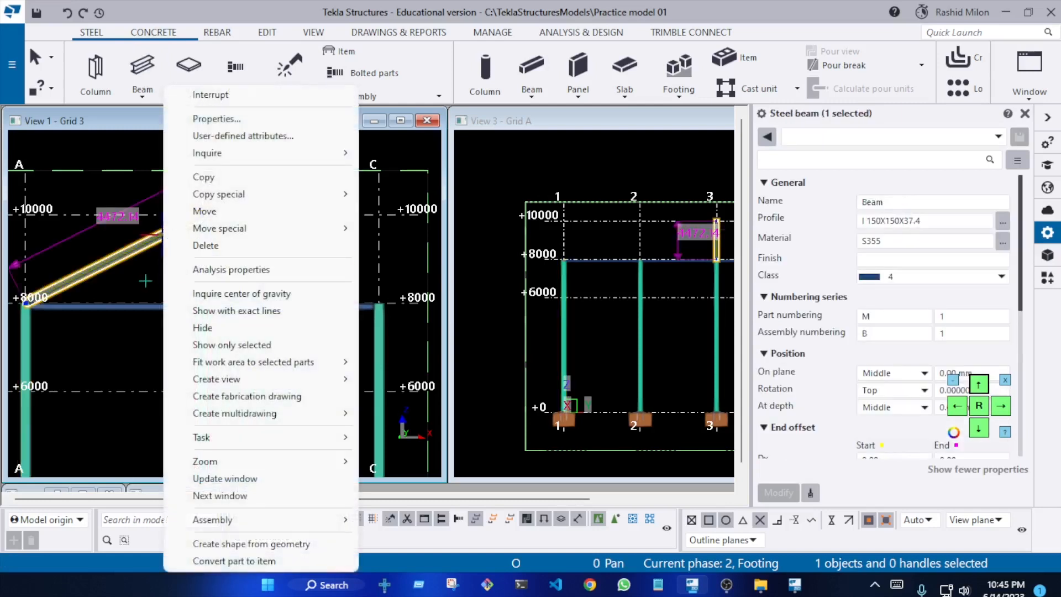
{"action": "left_click", "coordinate": [146, 281]}
{"action": "left_click", "coordinate": [155, 284]}
{"action": "scroll", "coordinate": [162, 283], "scroll_direction": "down", "scroll_amount": 2}
{"action": "scroll", "coordinate": [159, 282], "scroll_direction": "up", "scroll_amount": 3}
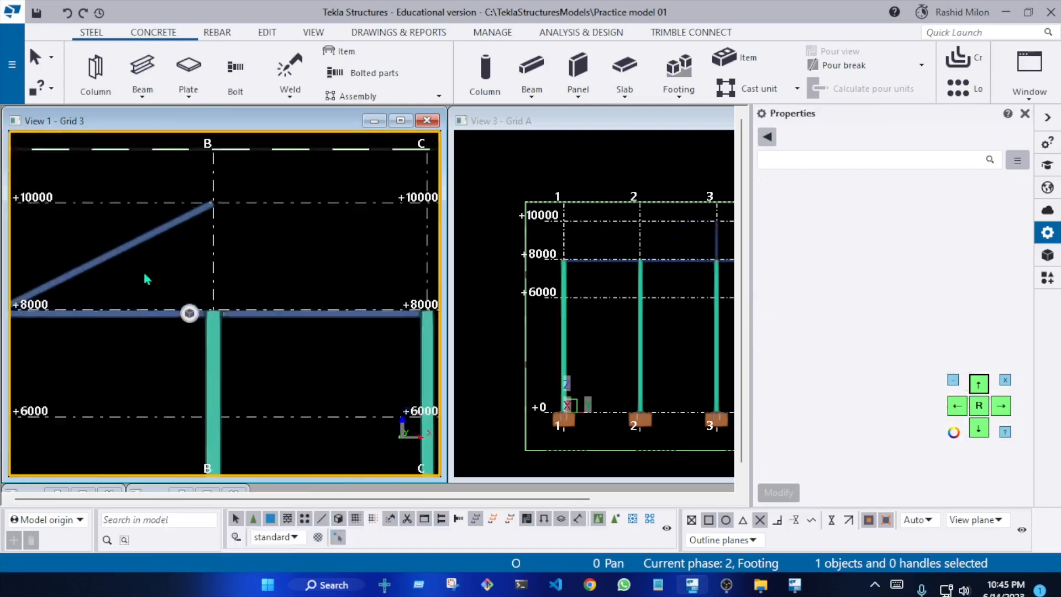
Try to mirror-copy the sloped beam about grid line B, using the points at +10000 and +8000 and deleting duplicates
{"action": "scroll", "coordinate": [149, 271], "scroll_direction": "up", "scroll_amount": 3}
{"action": "right_click", "coordinate": [166, 217]}
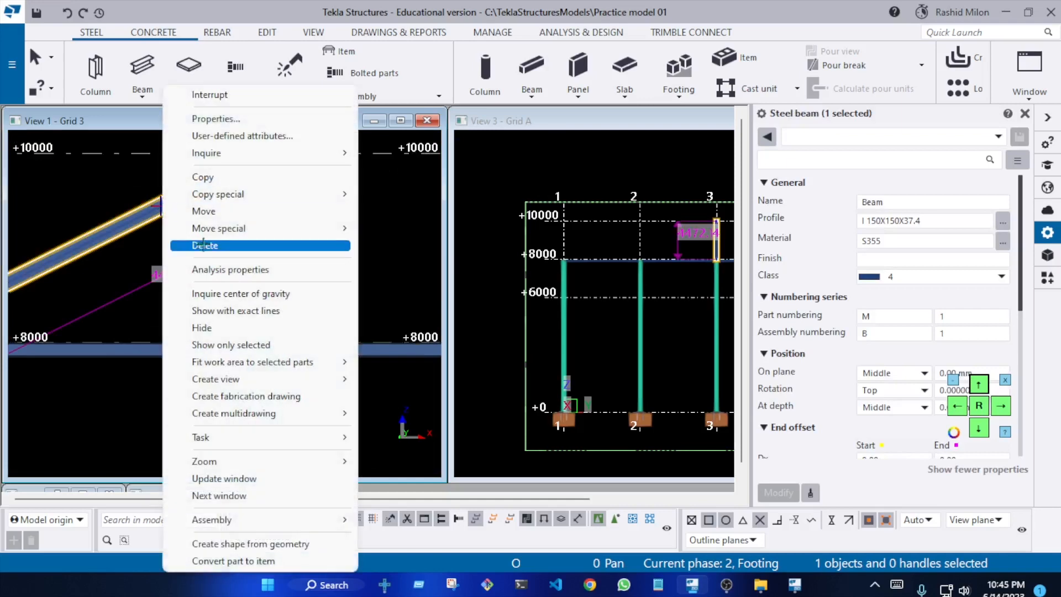
{"action": "mouse_move", "coordinate": [238, 196]}
{"action": "left_click", "coordinate": [400, 228]}
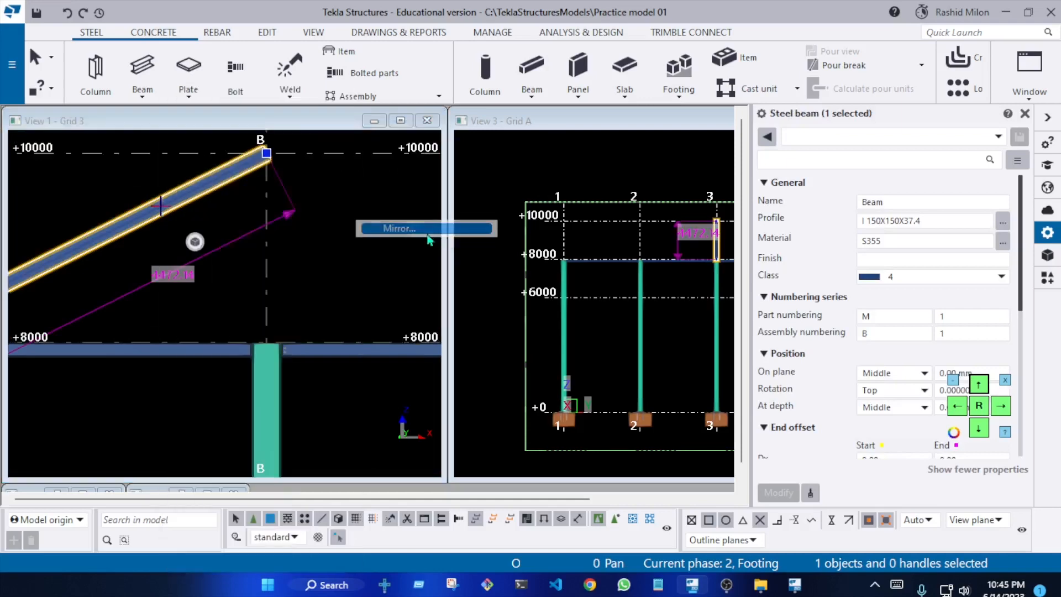
{"action": "left_click_drag", "start_coordinate": [239, 192], "coordinate": [759, 209]}
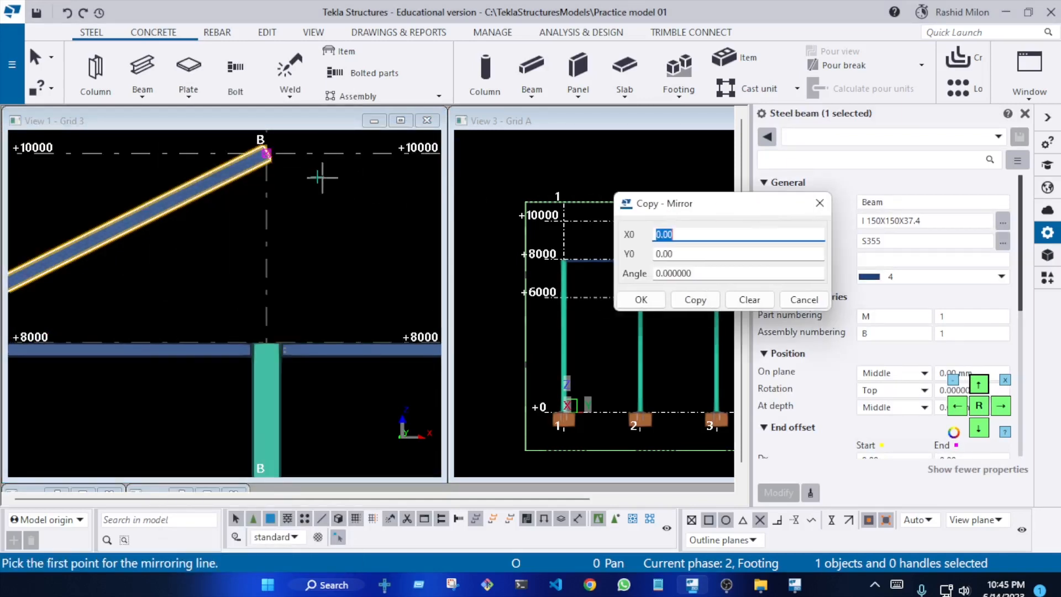
{"action": "left_click", "coordinate": [261, 152]}
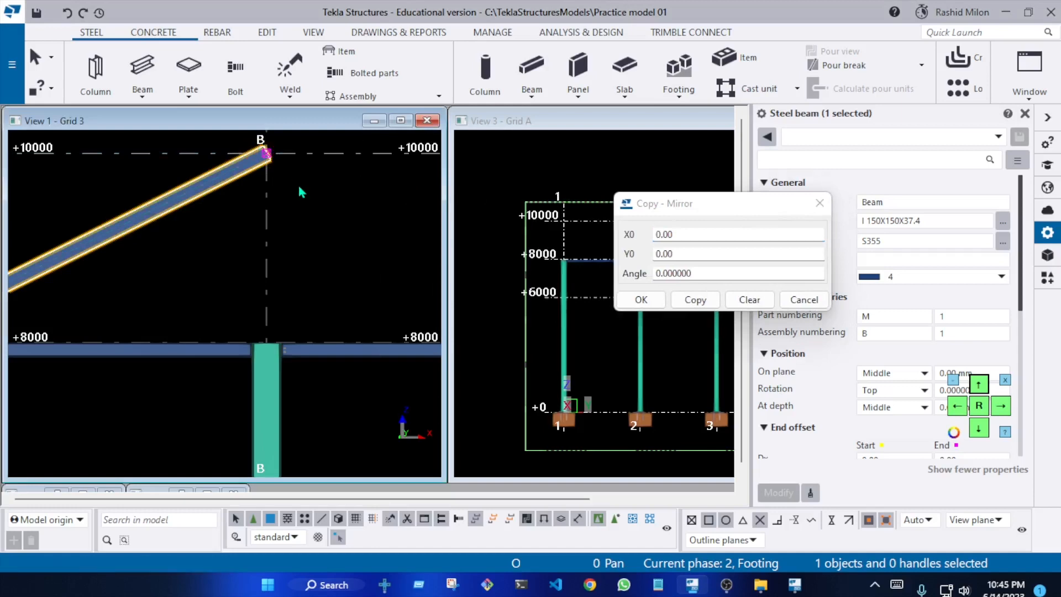
{"action": "right_click", "coordinate": [252, 180]}
{"action": "mouse_move", "coordinate": [315, 194]}
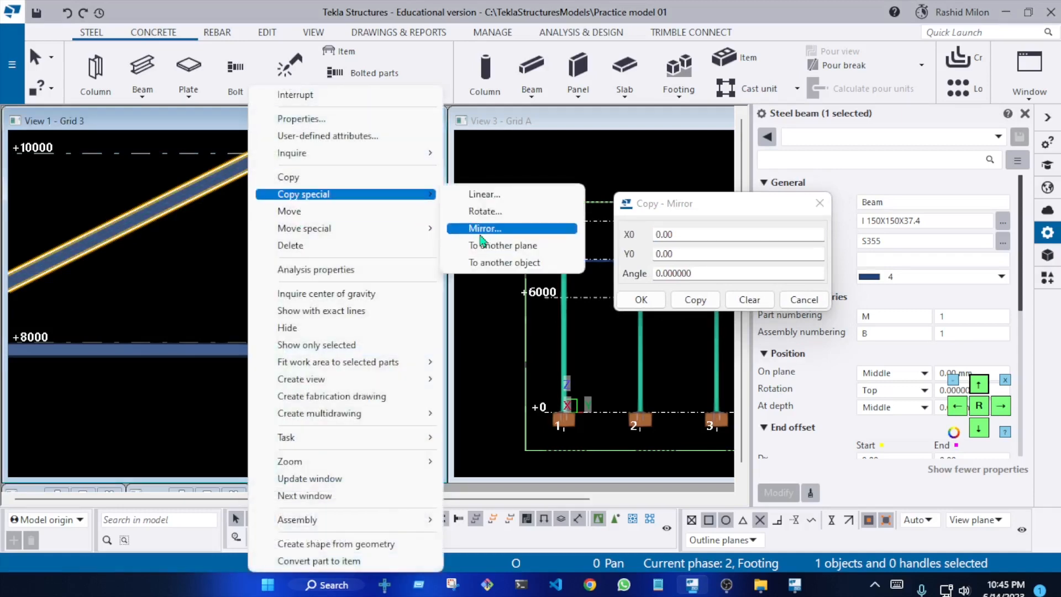
{"action": "left_click", "coordinate": [448, 230]}
{"action": "left_click", "coordinate": [266, 153]}
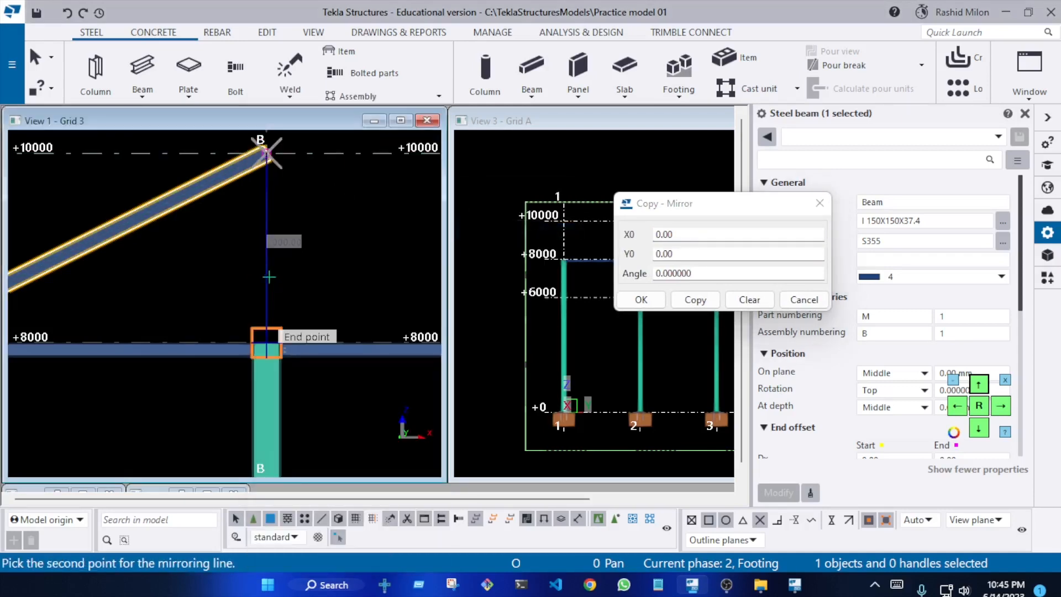
{"action": "left_click", "coordinate": [267, 343]}
{"action": "left_click", "coordinate": [691, 301]}
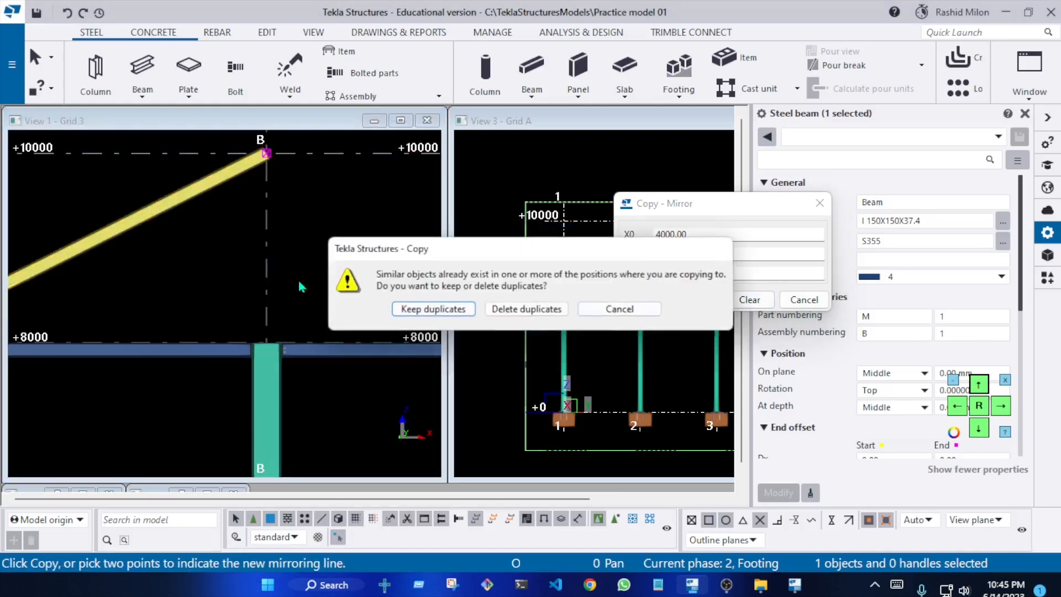
{"action": "left_click", "coordinate": [529, 309]}
{"action": "scroll", "coordinate": [280, 289], "scroll_direction": "down", "scroll_amount": 4}
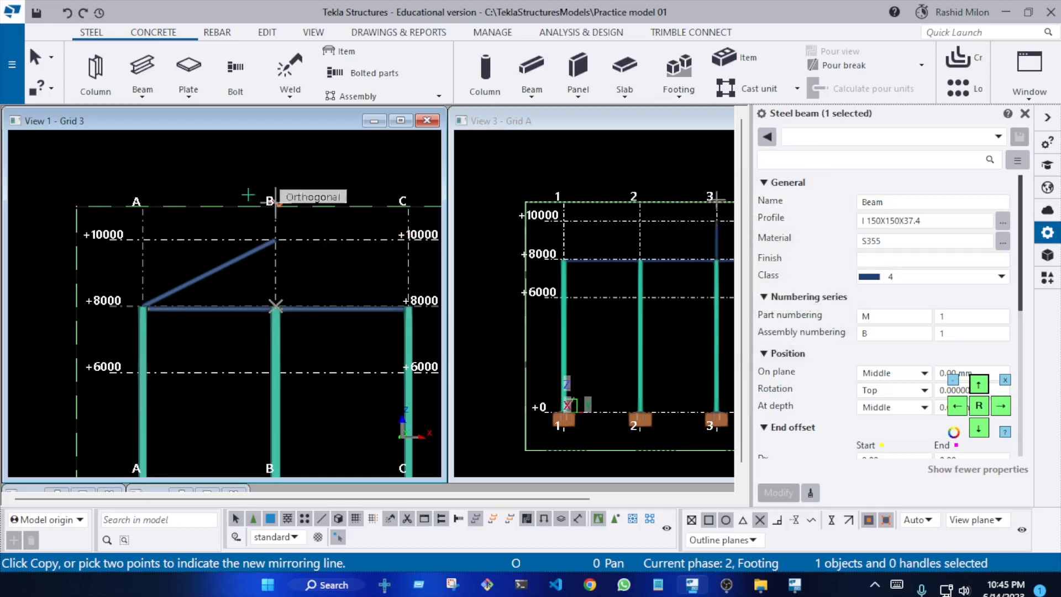
Set the work plane to the grid 3 plane with the Work plane tool, placing its origin at grid A, +10000
{"action": "left_click", "coordinate": [319, 35]}
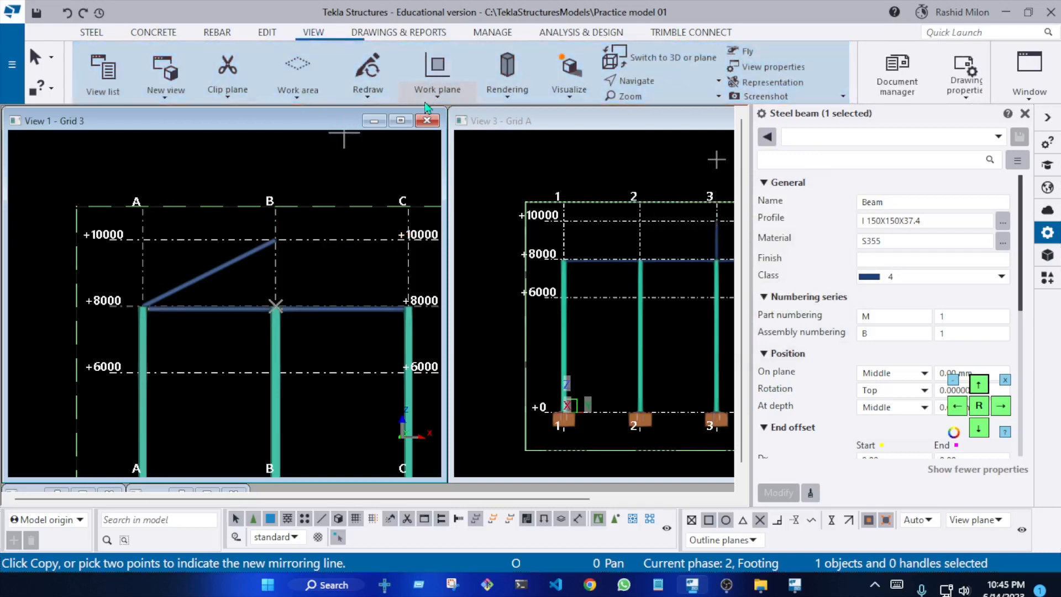
{"action": "left_click", "coordinate": [452, 99]}
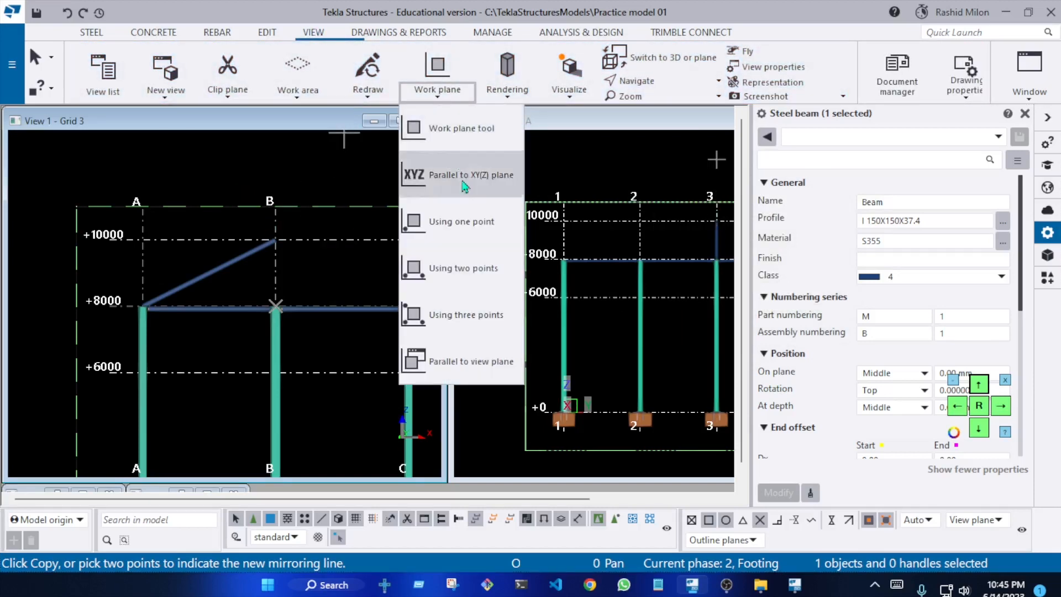
{"action": "left_click", "coordinate": [463, 139]}
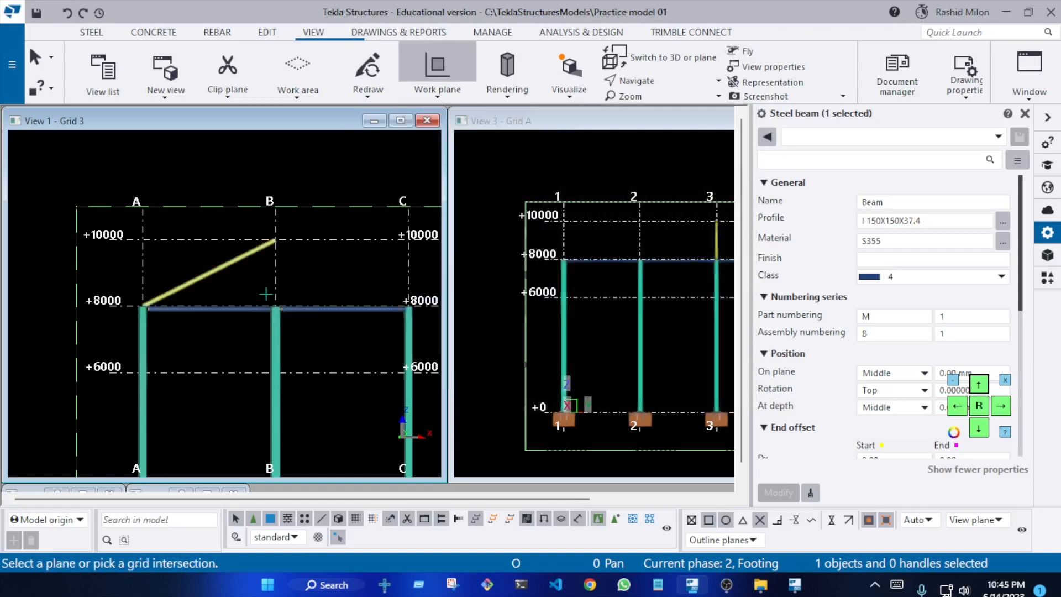
{"action": "scroll", "coordinate": [148, 312], "scroll_direction": "up", "scroll_amount": 3}
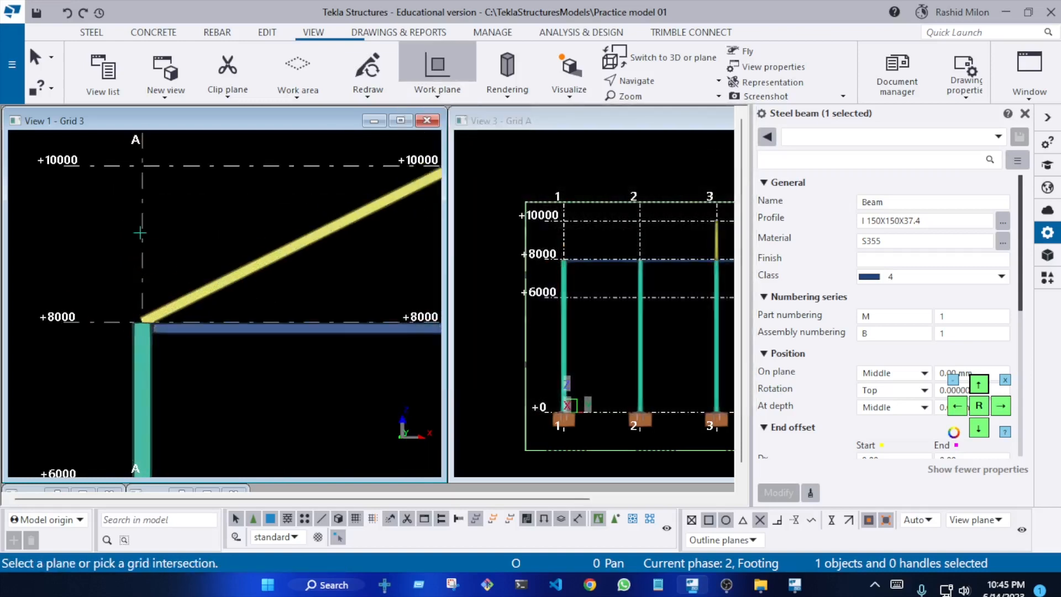
{"action": "left_click", "coordinate": [146, 167]}
{"action": "scroll", "coordinate": [172, 327], "scroll_direction": "down", "scroll_amount": 2}
{"action": "key", "text": "Escape"}
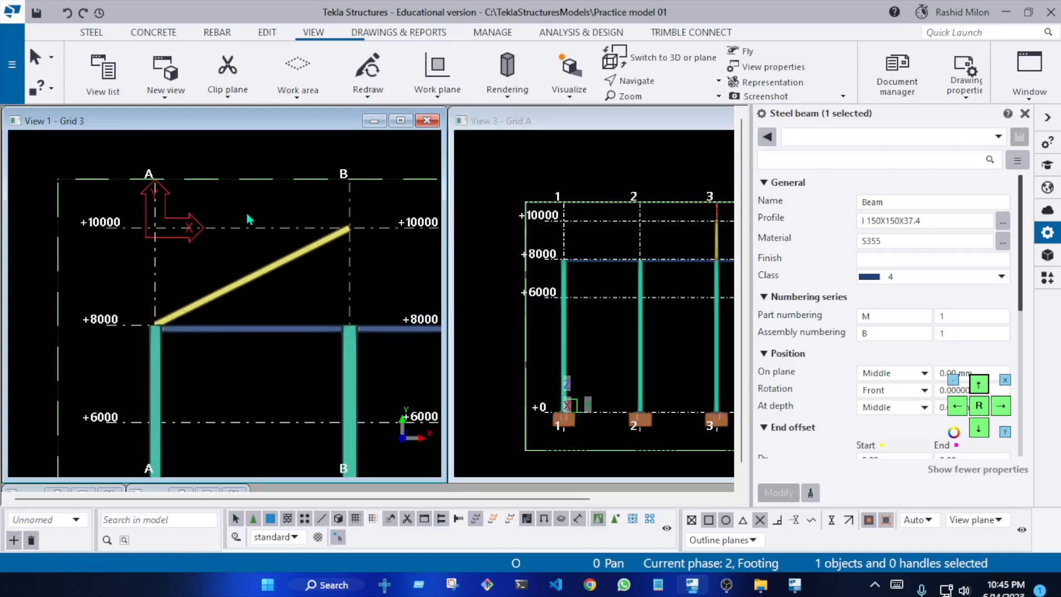
Mirror-copy the sloped beam about grid line B, picking the line from the grid's top edge to +8000 (X0 4000, Y0 1000, angle -90)
{"action": "left_click", "coordinate": [247, 215]}
{"action": "scroll", "coordinate": [180, 235], "scroll_direction": "down", "scroll_amount": 1}
{"action": "left_click", "coordinate": [245, 260]}
{"action": "right_click", "coordinate": [245, 260]}
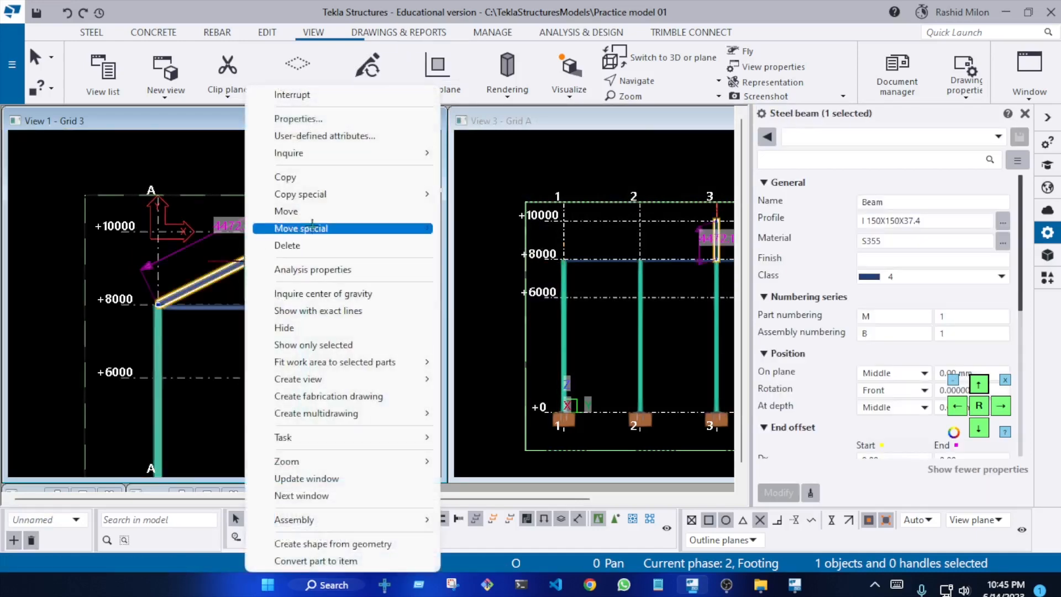
{"action": "mouse_move", "coordinate": [325, 195]}
{"action": "left_click", "coordinate": [486, 227]}
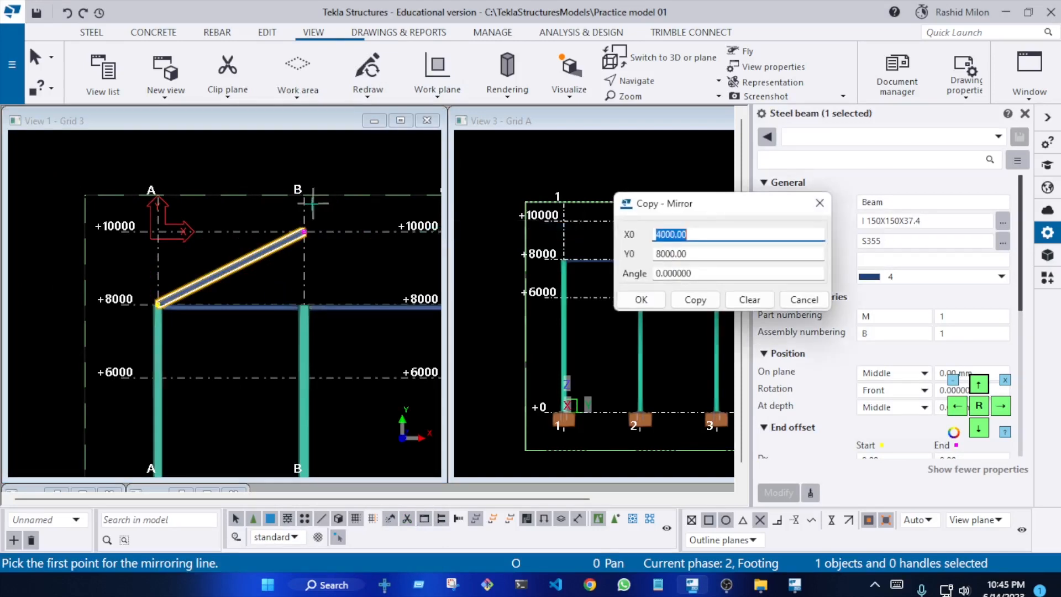
{"action": "left_click", "coordinate": [303, 208]}
{"action": "left_click", "coordinate": [304, 301]}
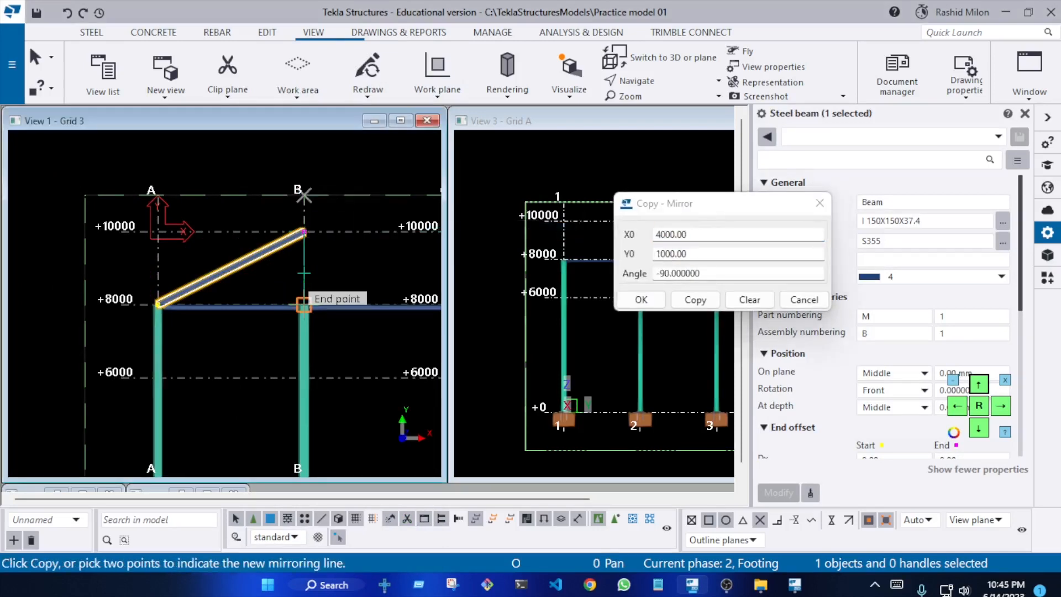
{"action": "left_click", "coordinate": [695, 300]}
{"action": "scroll", "coordinate": [221, 293], "scroll_direction": "down", "scroll_amount": 2}
{"action": "scroll", "coordinate": [279, 285], "scroll_direction": "up", "scroll_amount": 2}
{"action": "key", "text": "Escape"}
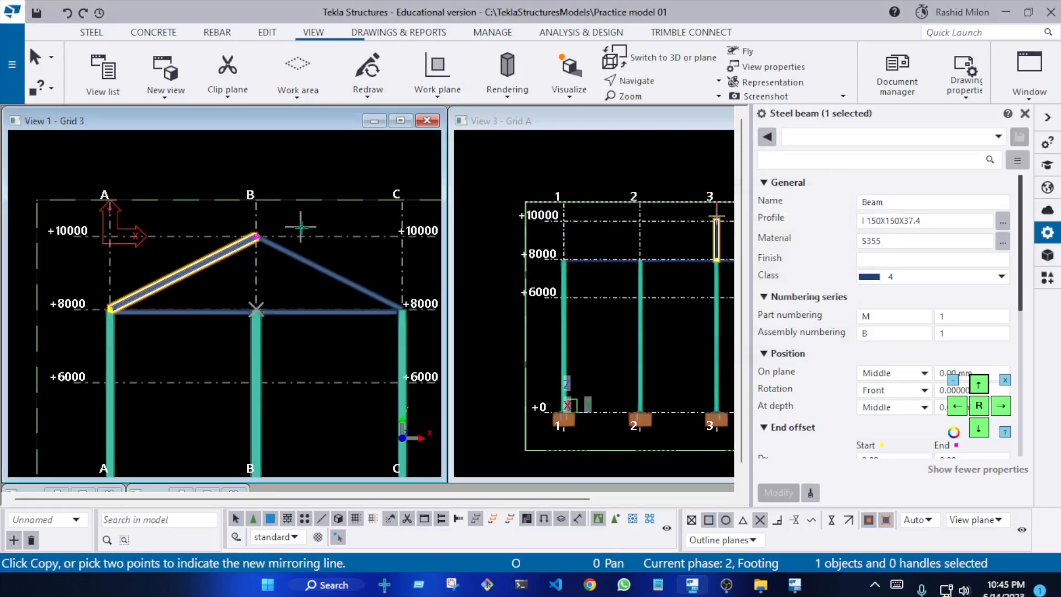
{"action": "left_click", "coordinate": [302, 227]}
{"action": "right_click", "coordinate": [305, 224]}
{"action": "left_click", "coordinate": [332, 232]}
Examine the two mirrored roof beams in the grid 3 and grid A views, selecting both and orbiting underneath them
{"action": "scroll", "coordinate": [313, 276], "scroll_direction": "up", "scroll_amount": 5}
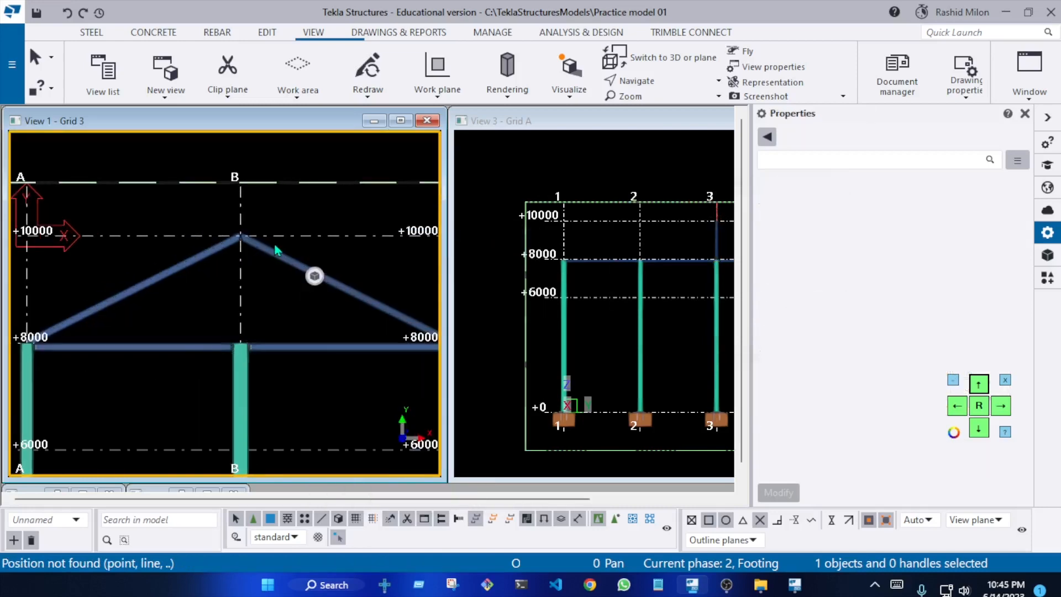
{"action": "scroll", "coordinate": [169, 276], "scroll_direction": "down", "scroll_amount": 6}
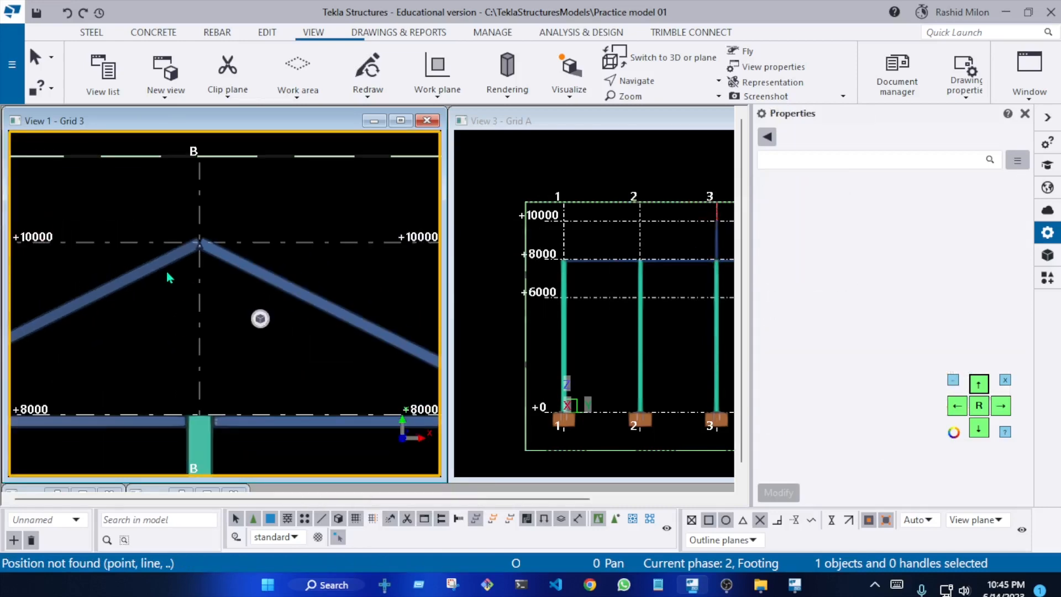
{"action": "scroll", "coordinate": [684, 263], "scroll_direction": "up", "scroll_amount": 2}
{"action": "middle_click_drag", "start_coordinate": [716, 236], "coordinate": [581, 270]}
{"action": "scroll", "coordinate": [581, 271], "scroll_direction": "up", "scroll_amount": 8}
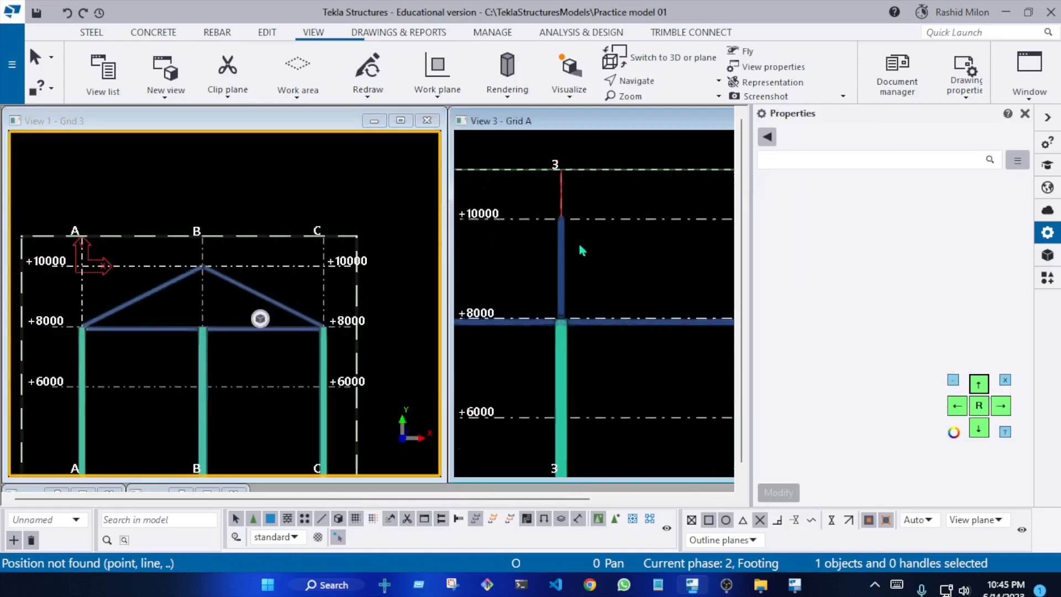
{"action": "left_click_drag", "start_coordinate": [561, 245], "coordinate": [546, 243]}
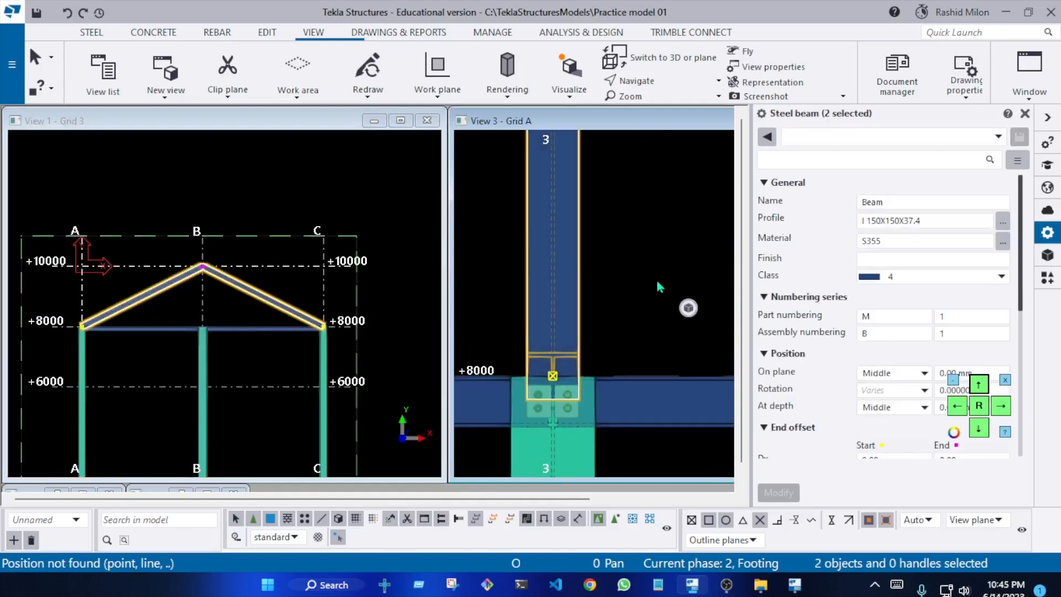
{"action": "left_click", "coordinate": [655, 283]}
{"action": "scroll", "coordinate": [582, 261], "scroll_direction": "down", "scroll_amount": 8}
{"action": "middle_click_drag", "start_coordinate": [566, 267], "coordinate": [558, 183], "text": "ctrl"}
{"action": "scroll", "coordinate": [558, 180], "scroll_direction": "up", "scroll_amount": 5}
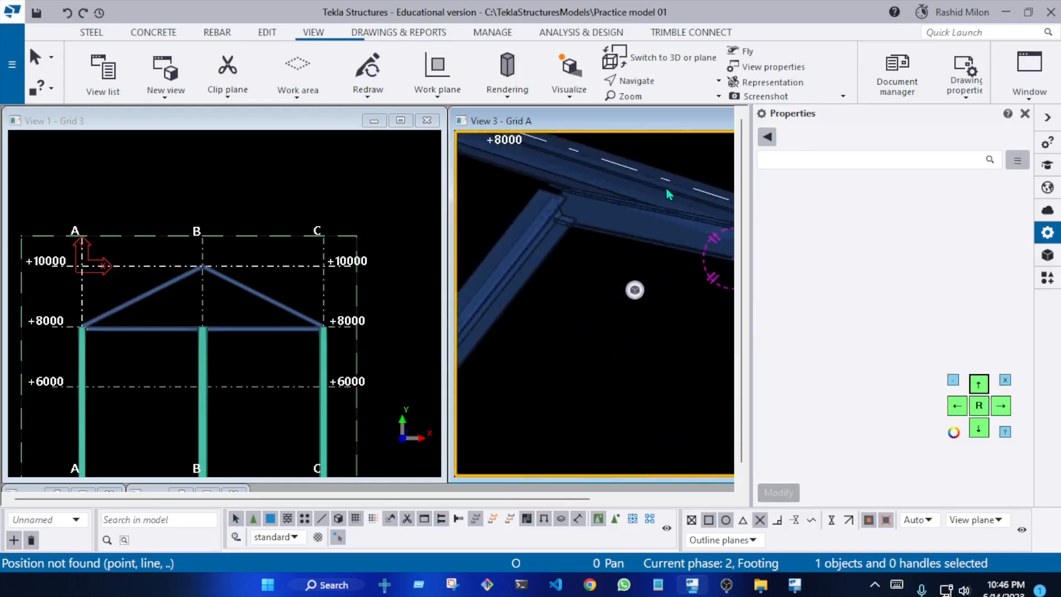
Inspect the ridge at grid B and the sloped beam's end over column A, showing the parts as wireframe
{"action": "scroll", "coordinate": [324, 248], "scroll_direction": "down", "scroll_amount": 2}
{"action": "scroll", "coordinate": [285, 266], "scroll_direction": "up", "scroll_amount": 7}
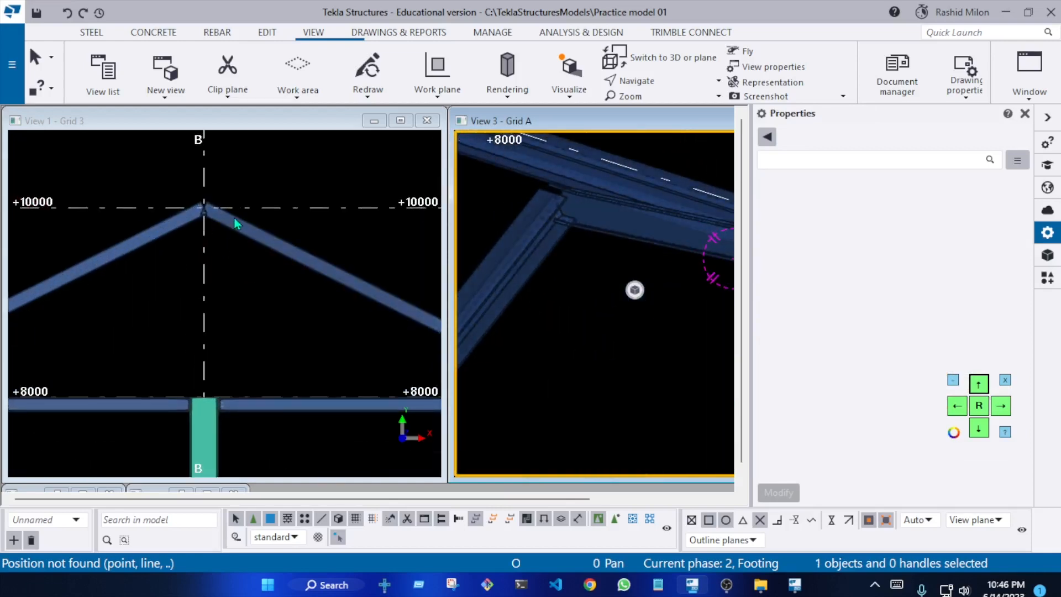
{"action": "scroll", "coordinate": [230, 227], "scroll_direction": "up", "scroll_amount": 5}
{"action": "scroll", "coordinate": [235, 248], "scroll_direction": "down", "scroll_amount": 3}
{"action": "scroll", "coordinate": [233, 246], "scroll_direction": "down", "scroll_amount": 5}
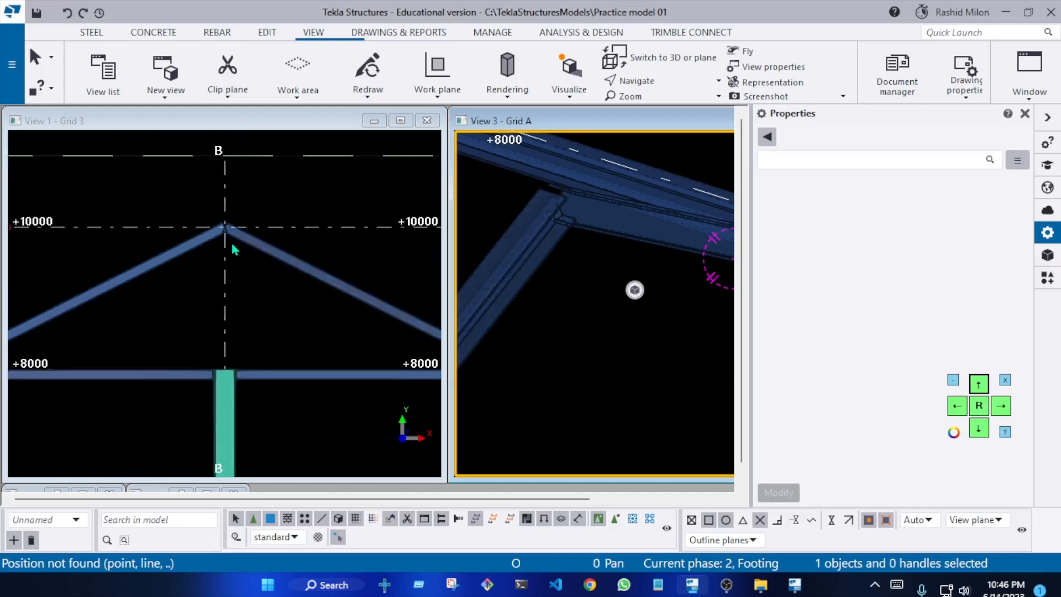
{"action": "scroll", "coordinate": [130, 276], "scroll_direction": "up", "scroll_amount": 8}
{"action": "scroll", "coordinate": [160, 244], "scroll_direction": "up", "scroll_amount": 4}
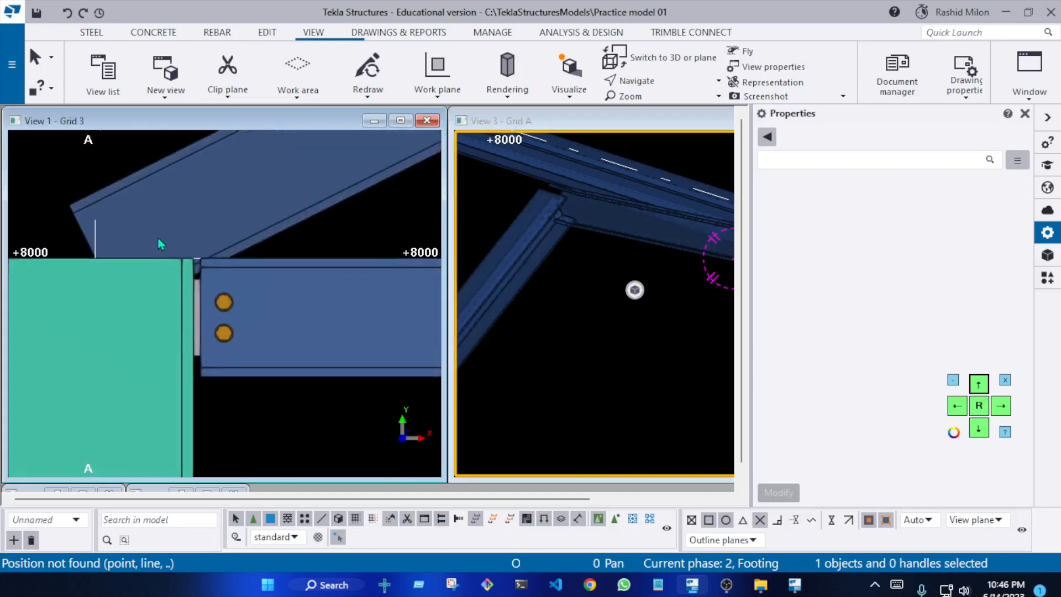
{"action": "key", "text": "ctrl+2"}
{"action": "scroll", "coordinate": [172, 249], "scroll_direction": "down", "scroll_amount": 2}
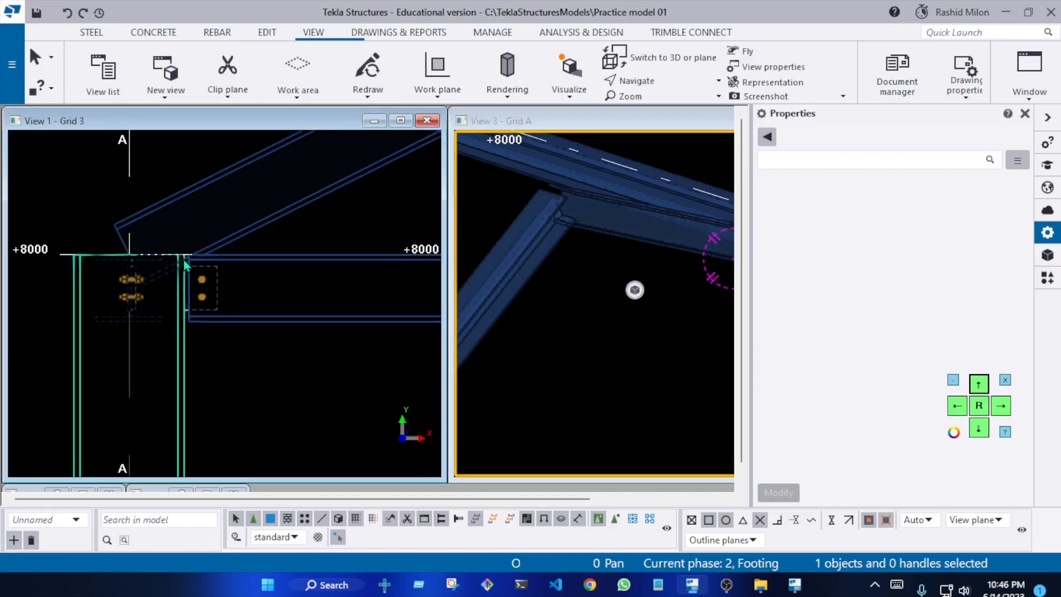
{"action": "mouse_move", "coordinate": [183, 259]}
{"action": "middle_mouse_down", "text": "ctrl"}
{"action": "mouse_move", "coordinate": [201, 296]}
{"action": "mouse_move", "coordinate": [282, 330]}
{"action": "mouse_move", "coordinate": [182, 322]}
{"action": "mouse_move", "coordinate": [387, 417]}
{"action": "middle_mouse_up", "text": "ctrl"}
{"action": "scroll", "coordinate": [183, 322], "scroll_direction": "down", "scroll_amount": 4}
{"action": "scroll", "coordinate": [386, 417], "scroll_direction": "down", "scroll_amount": 1}
{"action": "scroll", "coordinate": [248, 338], "scroll_direction": "up", "scroll_amount": 4}
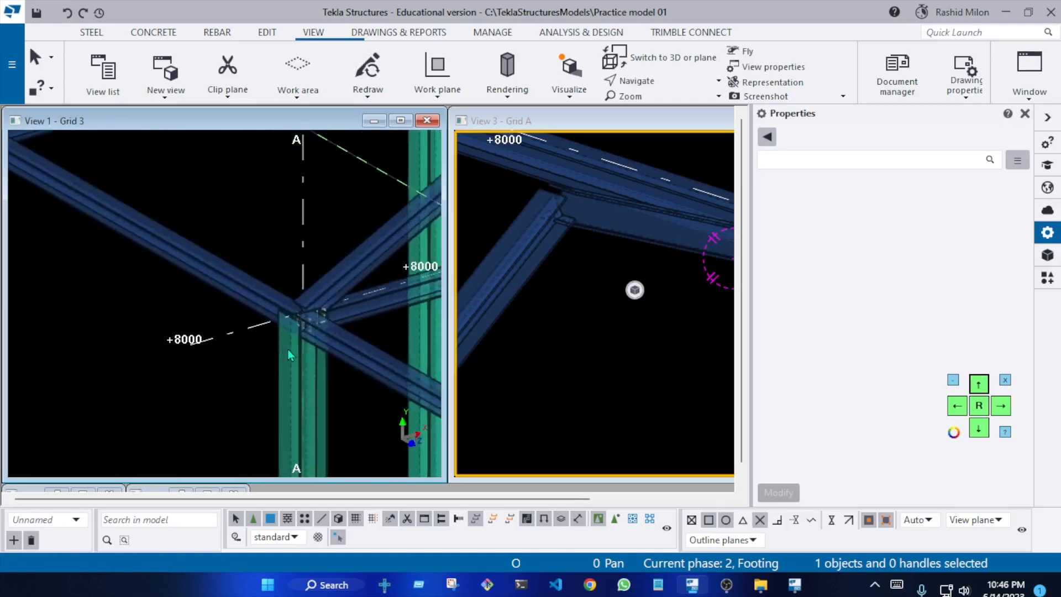
{"action": "scroll", "coordinate": [289, 355], "scroll_direction": "up", "scroll_amount": 6}
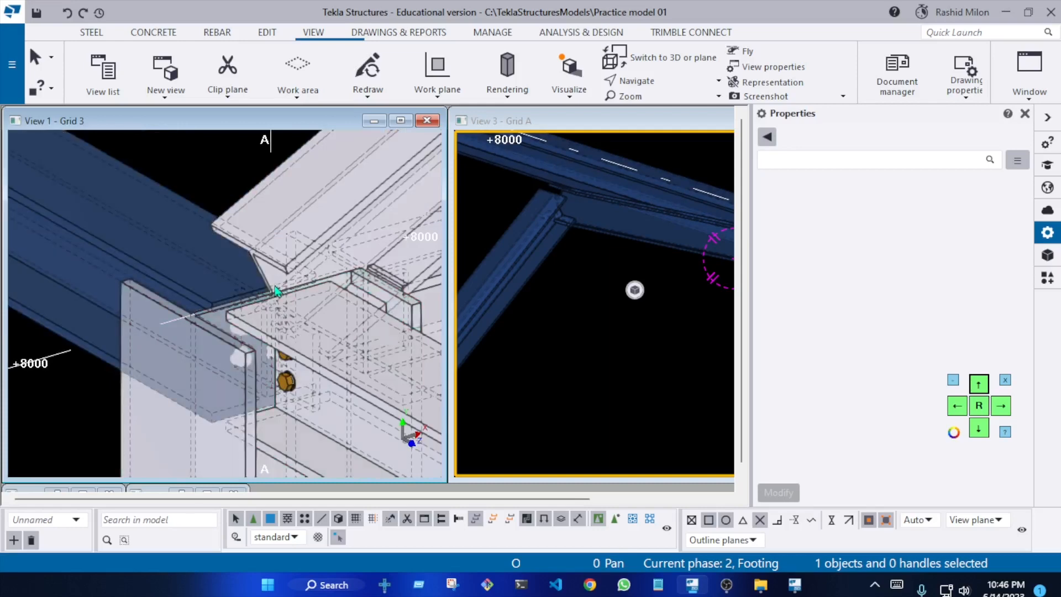
Switch the parts back to rendered display and examine the sloped beam's joint with column A at +8000 from several angles
{"action": "key", "text": "ctrl+4"}
{"action": "scroll", "coordinate": [258, 300], "scroll_direction": "down", "scroll_amount": 4}
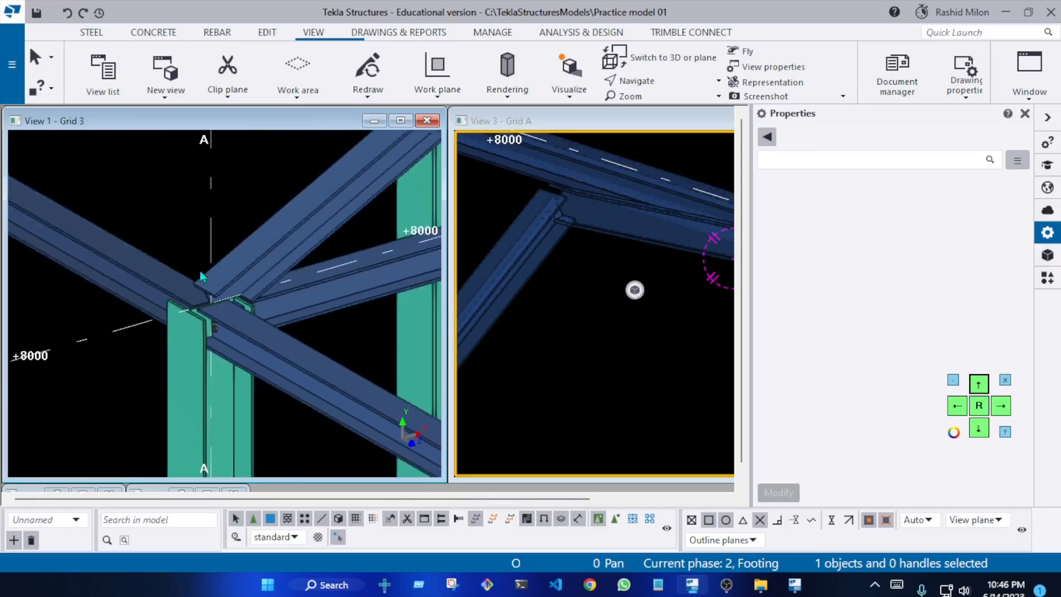
{"action": "left_click", "coordinate": [261, 283]}
{"action": "scroll", "coordinate": [262, 284], "scroll_direction": "up", "scroll_amount": 2}
{"action": "middle_click_drag", "start_coordinate": [262, 283], "coordinate": [71, 241], "text": "ctrl"}
{"action": "scroll", "coordinate": [133, 310], "scroll_direction": "down", "scroll_amount": 4}
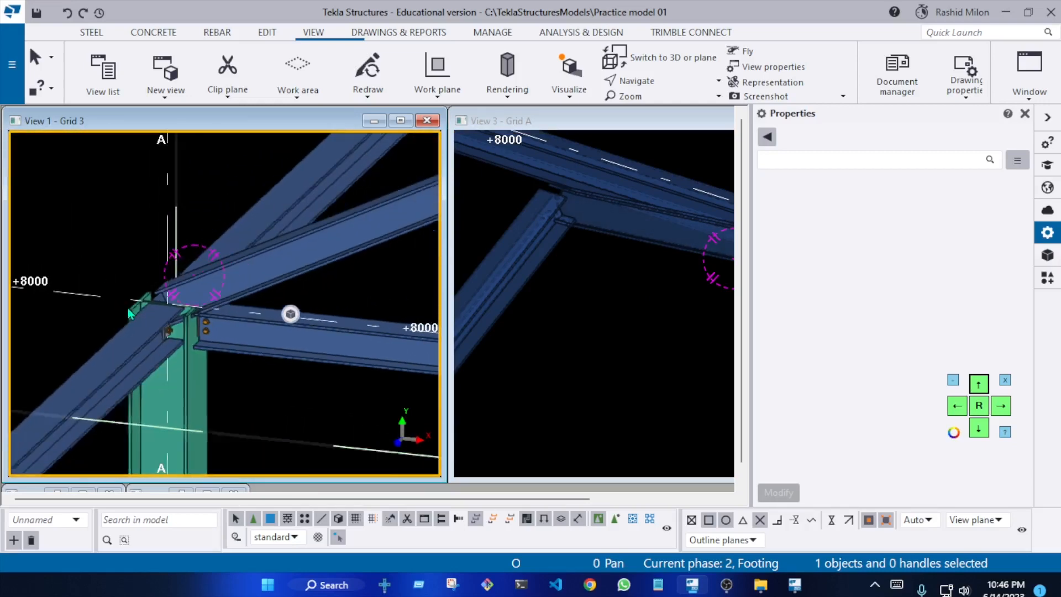
{"action": "scroll", "coordinate": [184, 348], "scroll_direction": "up", "scroll_amount": 2}
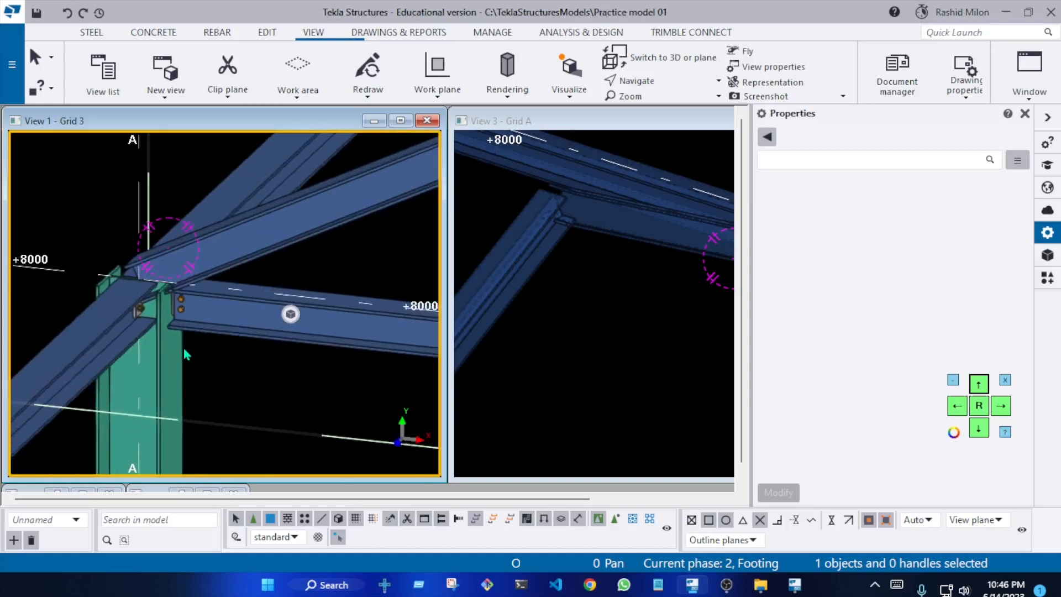
{"action": "scroll", "coordinate": [184, 347], "scroll_direction": "up", "scroll_amount": 1}
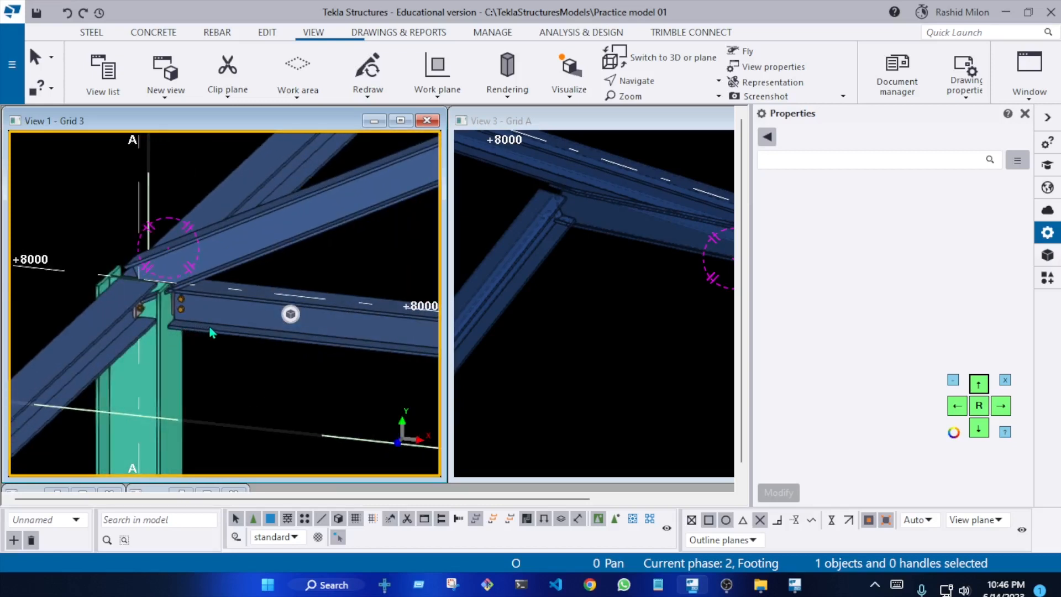
{"action": "scroll", "coordinate": [148, 270], "scroll_direction": "up", "scroll_amount": 5}
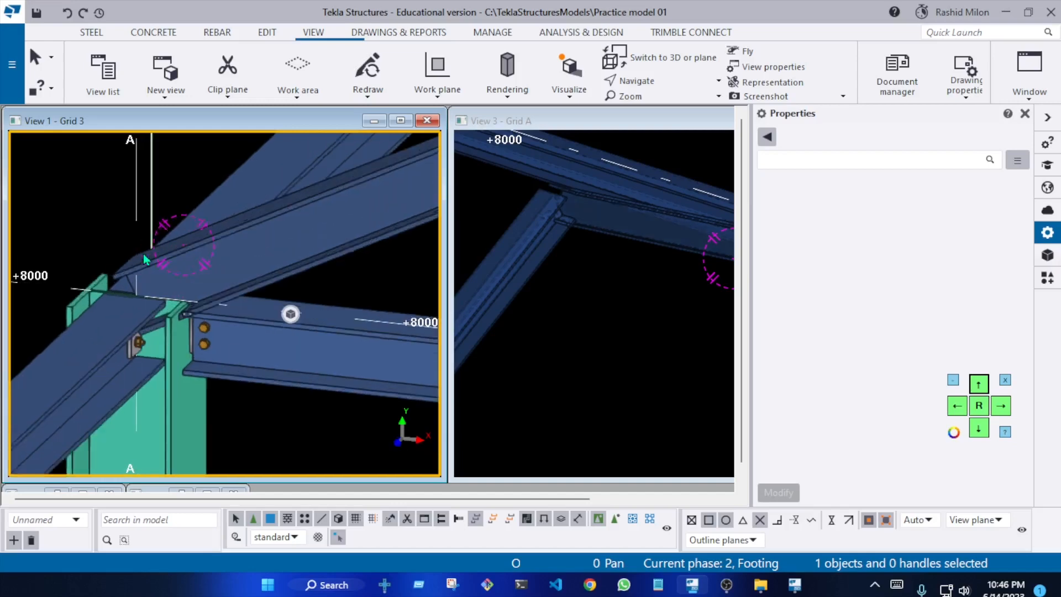
{"action": "scroll", "coordinate": [166, 282], "scroll_direction": "down", "scroll_amount": 5}
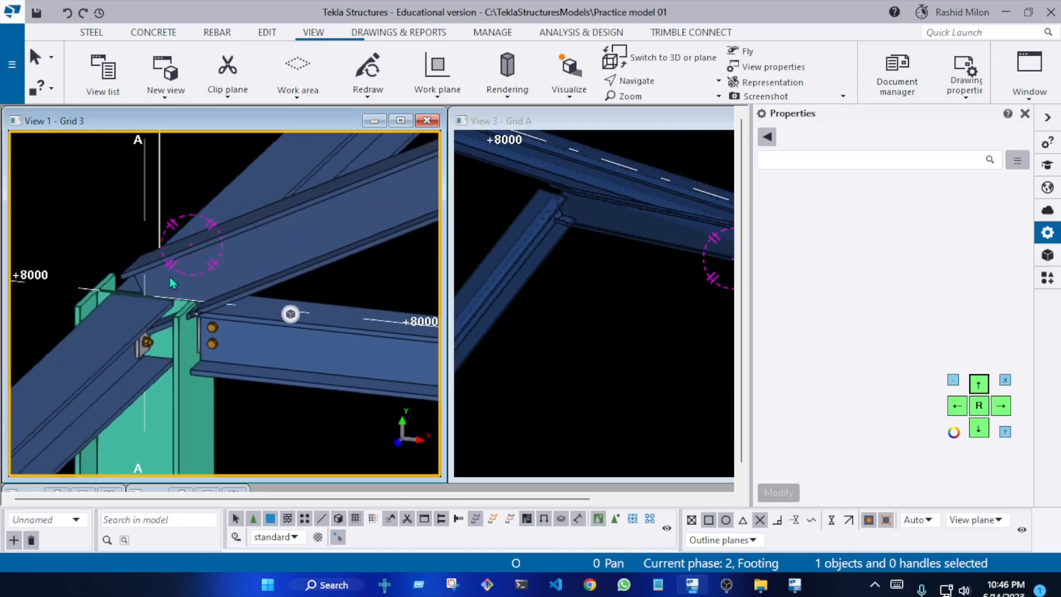
{"action": "scroll", "coordinate": [170, 288], "scroll_direction": "down", "scroll_amount": 2}
{"action": "scroll", "coordinate": [187, 287], "scroll_direction": "up", "scroll_amount": 5}
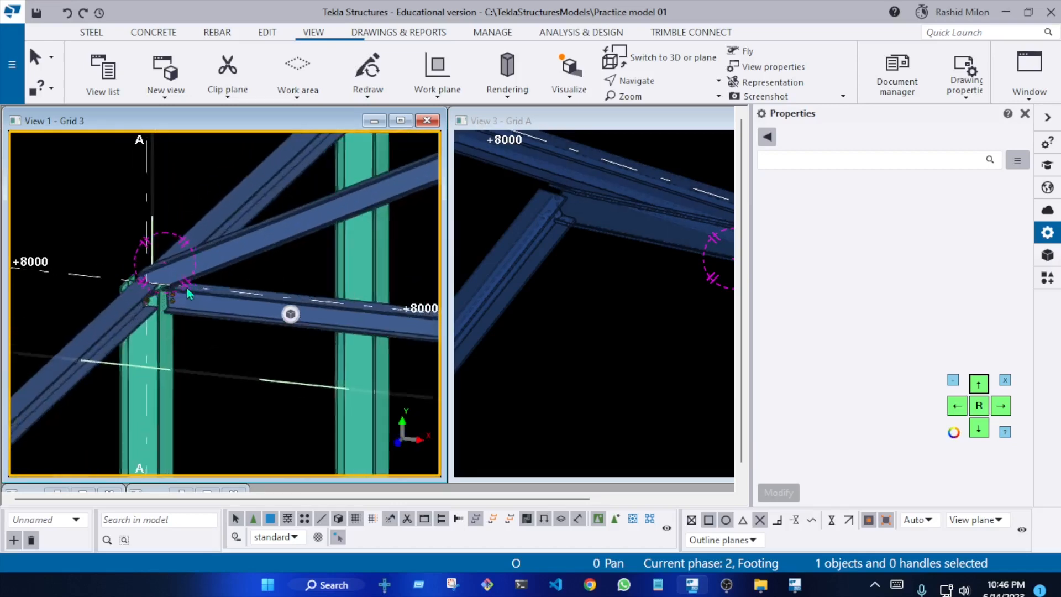
Check the first sloped beam and follow it up to the ridge joint at grid B, +10000, to examine the meeting beam ends
{"action": "left_click", "coordinate": [219, 258]}
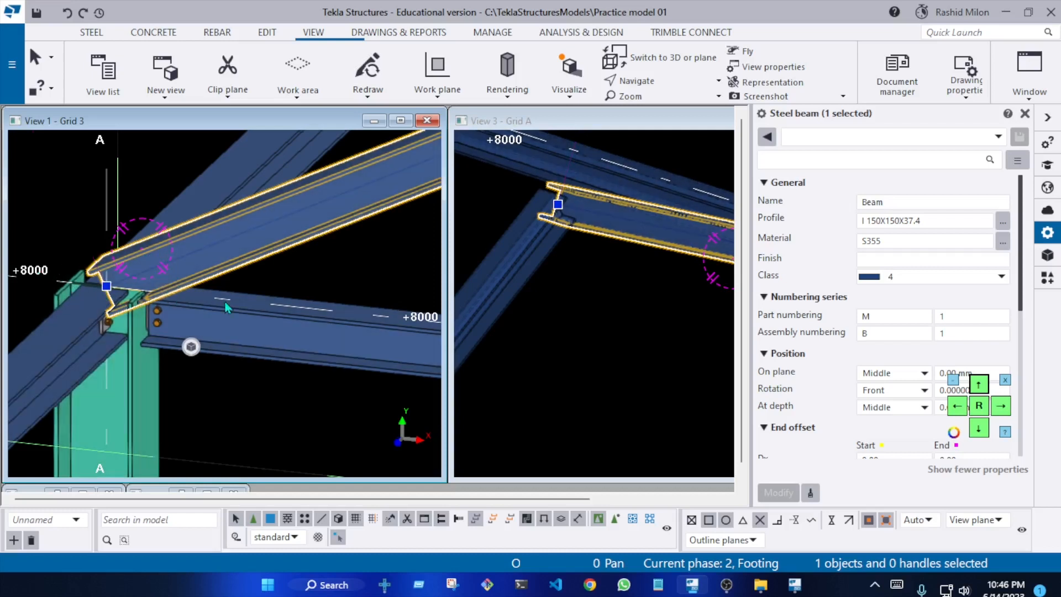
{"action": "scroll", "coordinate": [210, 305], "scroll_direction": "down", "scroll_amount": 5}
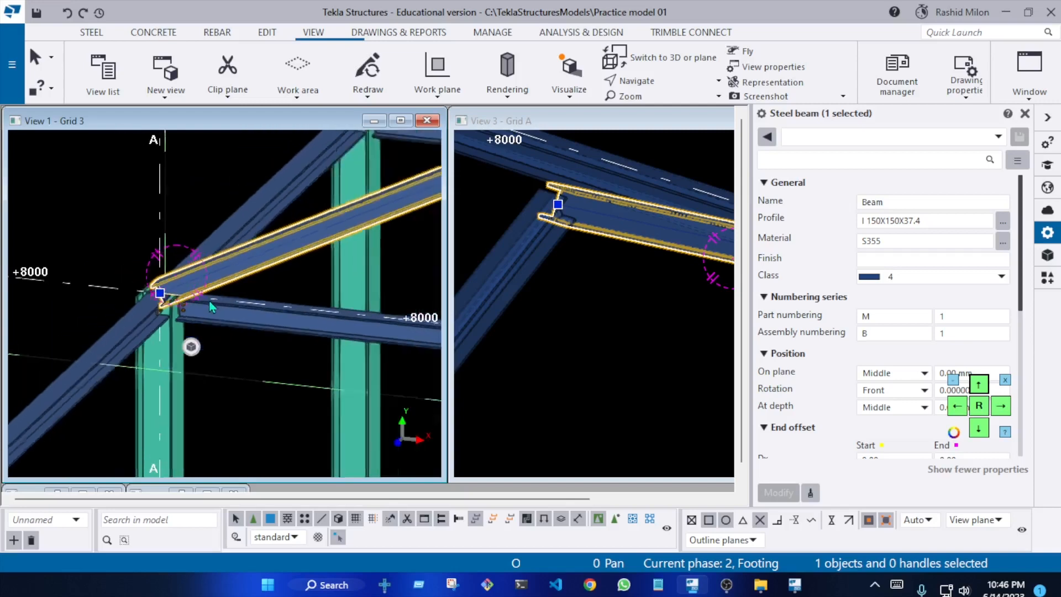
{"action": "middle_click_drag", "start_coordinate": [405, 277], "coordinate": [237, 329]}
{"action": "scroll", "coordinate": [424, 224], "scroll_direction": "up", "scroll_amount": 2}
{"action": "left_click", "coordinate": [407, 199]}
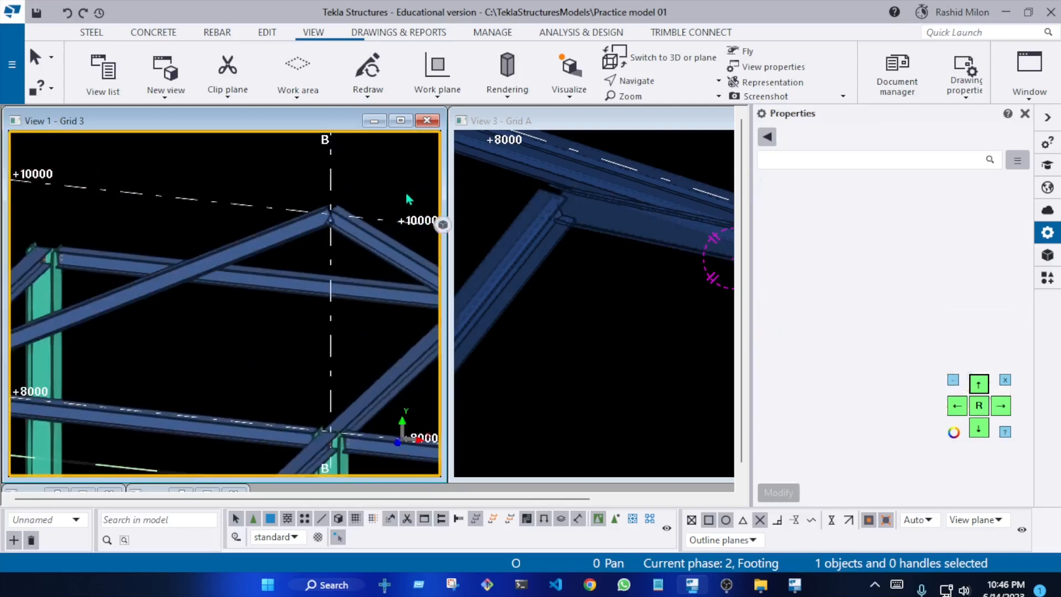
{"action": "scroll", "coordinate": [346, 211], "scroll_direction": "up", "scroll_amount": 2}
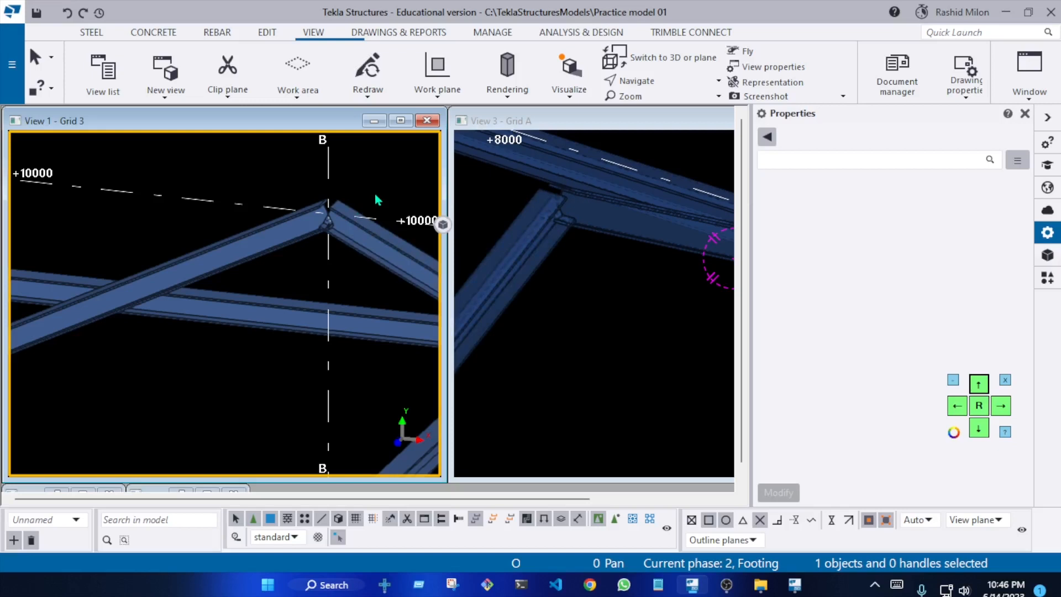
{"action": "scroll", "coordinate": [362, 208], "scroll_direction": "up", "scroll_amount": 2}
{"action": "scroll", "coordinate": [342, 243], "scroll_direction": "down", "scroll_amount": 4}
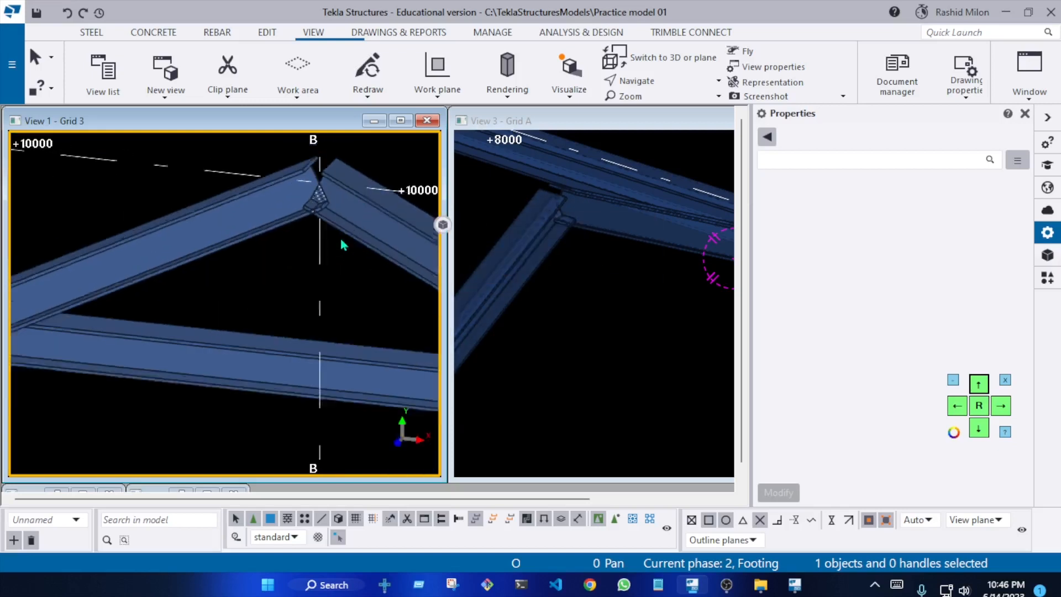
{"action": "middle_click_drag", "start_coordinate": [342, 245], "coordinate": [319, 210], "text": "ctrl"}
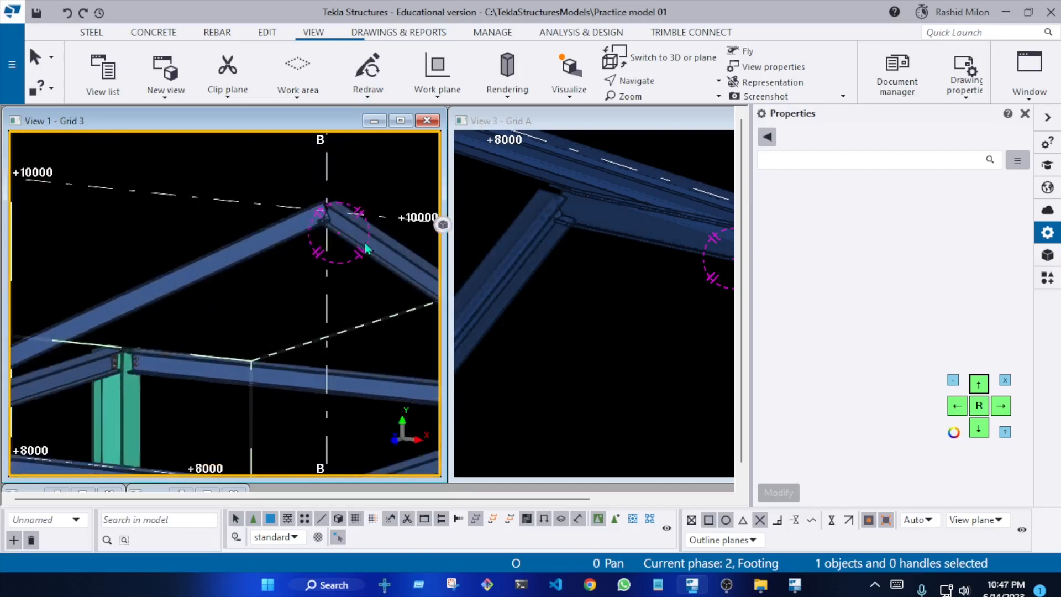
Select each of the two sloped beams at the grid B ridge and examine how their ends meet
{"action": "left_click", "coordinate": [366, 240]}
{"action": "scroll", "coordinate": [296, 198], "scroll_direction": "up", "scroll_amount": 2}
{"action": "scroll", "coordinate": [292, 199], "scroll_direction": "up", "scroll_amount": 3}
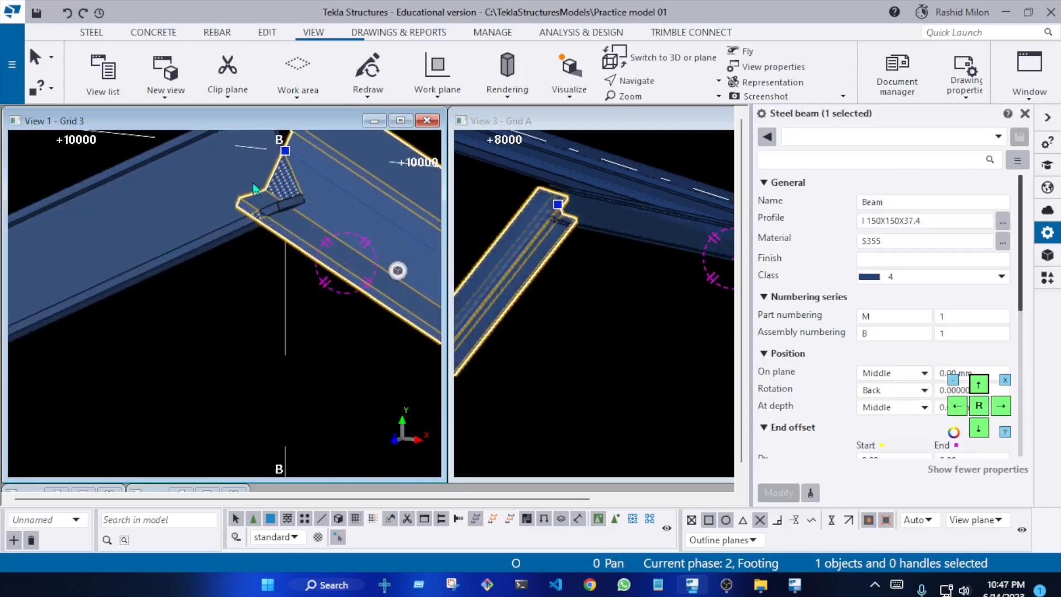
{"action": "left_click", "coordinate": [221, 202]}
{"action": "scroll", "coordinate": [283, 255], "scroll_direction": "down", "scroll_amount": 2}
{"action": "scroll", "coordinate": [637, 227], "scroll_direction": "down", "scroll_amount": 2}
Search the component catalog for "END" and look through the end plate components for one suited to the ridge
{"action": "left_click", "coordinate": [1046, 278]}
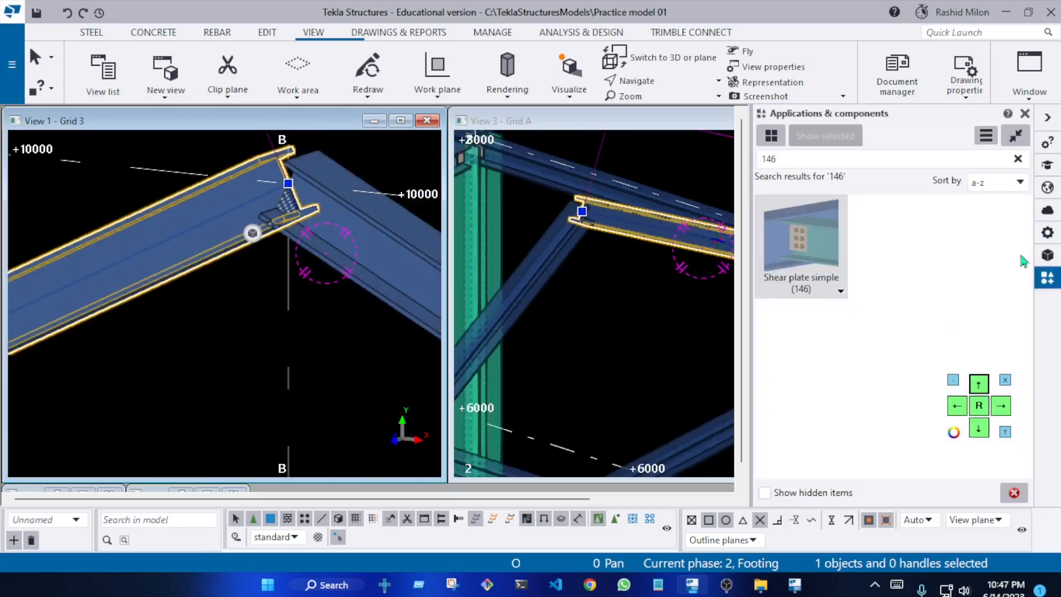
{"action": "left_click", "coordinate": [1017, 159]}
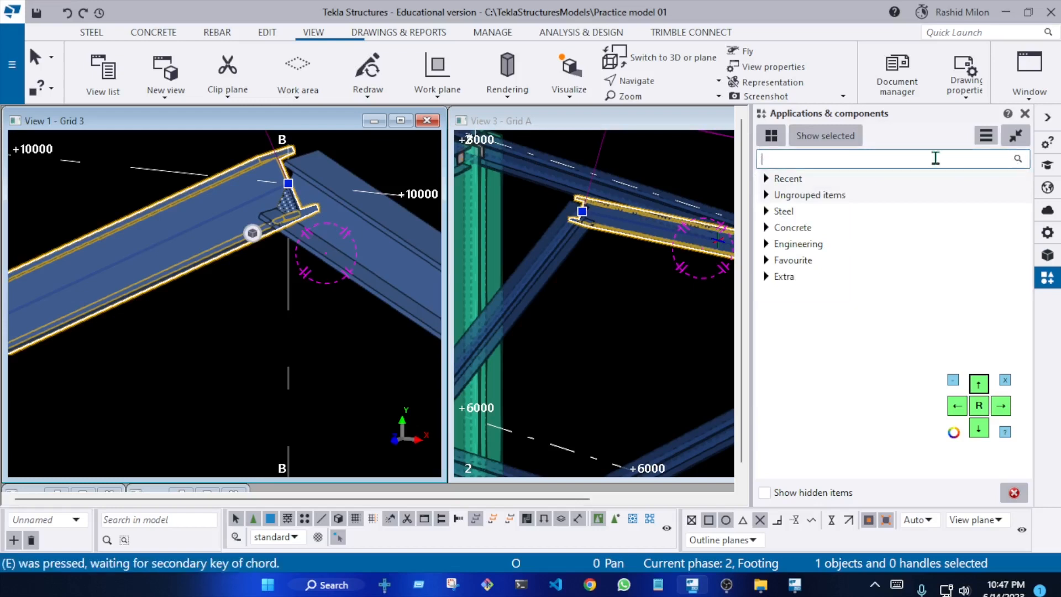
{"action": "type", "text": "END"}
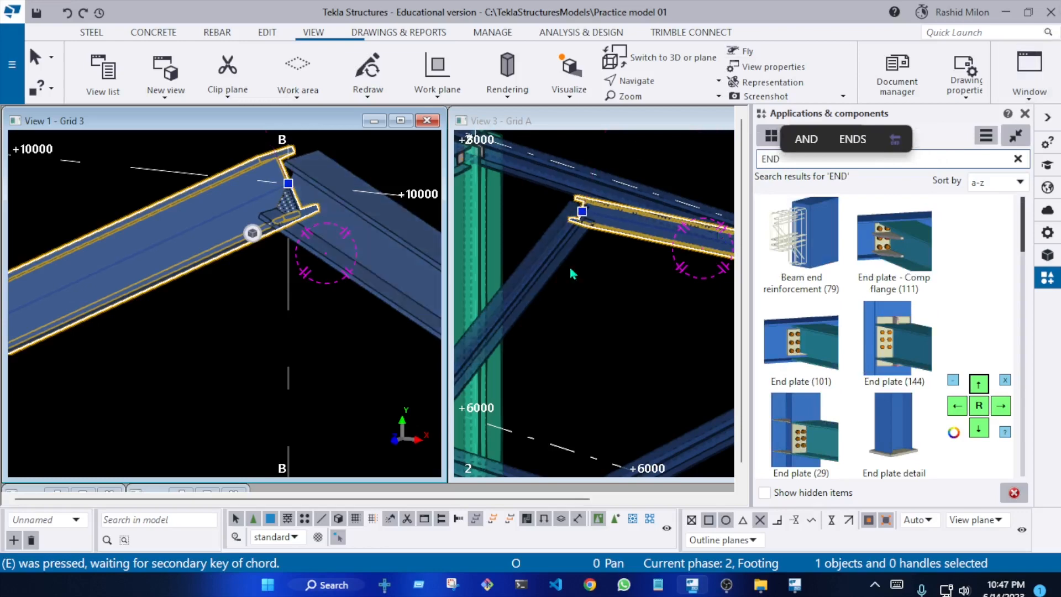
{"action": "scroll", "coordinate": [874, 278], "scroll_direction": "down", "scroll_amount": 5}
{"action": "scroll", "coordinate": [884, 285], "scroll_direction": "down", "scroll_amount": 4}
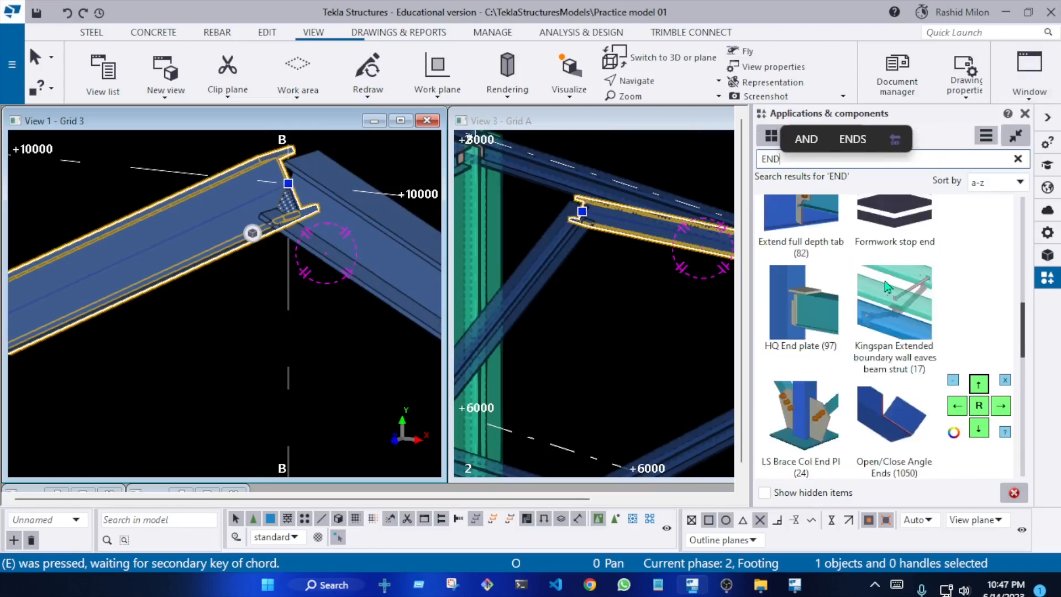
{"action": "scroll", "coordinate": [884, 292], "scroll_direction": "up", "scroll_amount": 2}
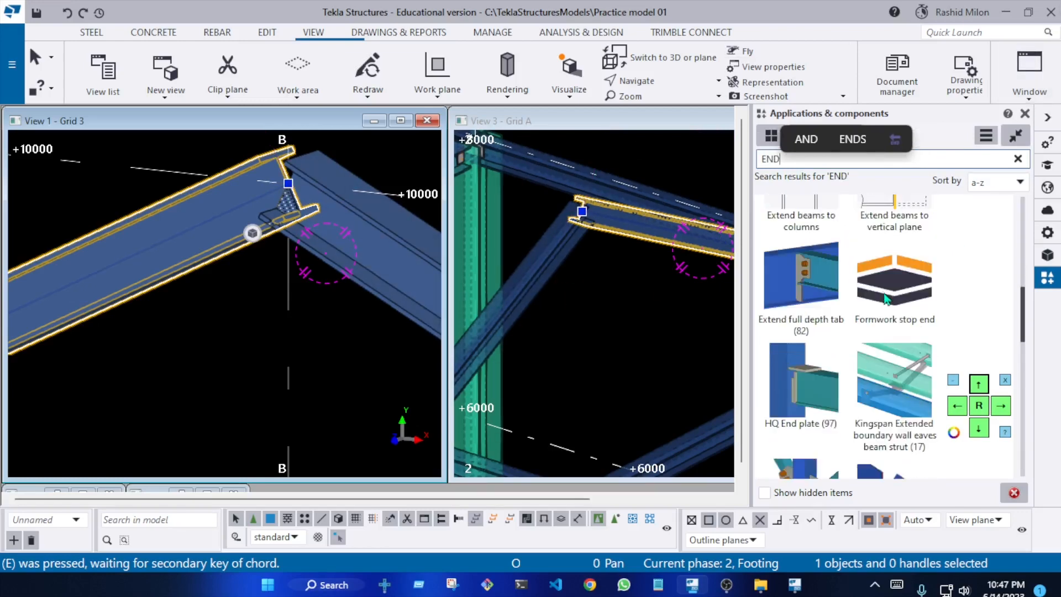
{"action": "scroll", "coordinate": [886, 298], "scroll_direction": "down", "scroll_amount": 10}
{"action": "scroll", "coordinate": [889, 302], "scroll_direction": "down", "scroll_amount": 5}
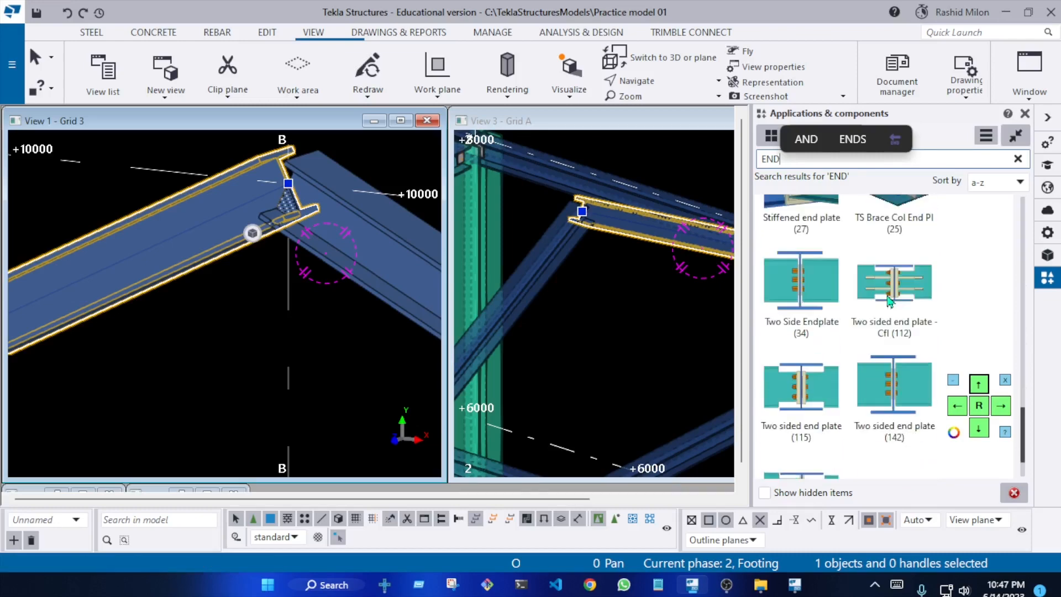
{"action": "scroll", "coordinate": [889, 311], "scroll_direction": "up", "scroll_amount": 15}
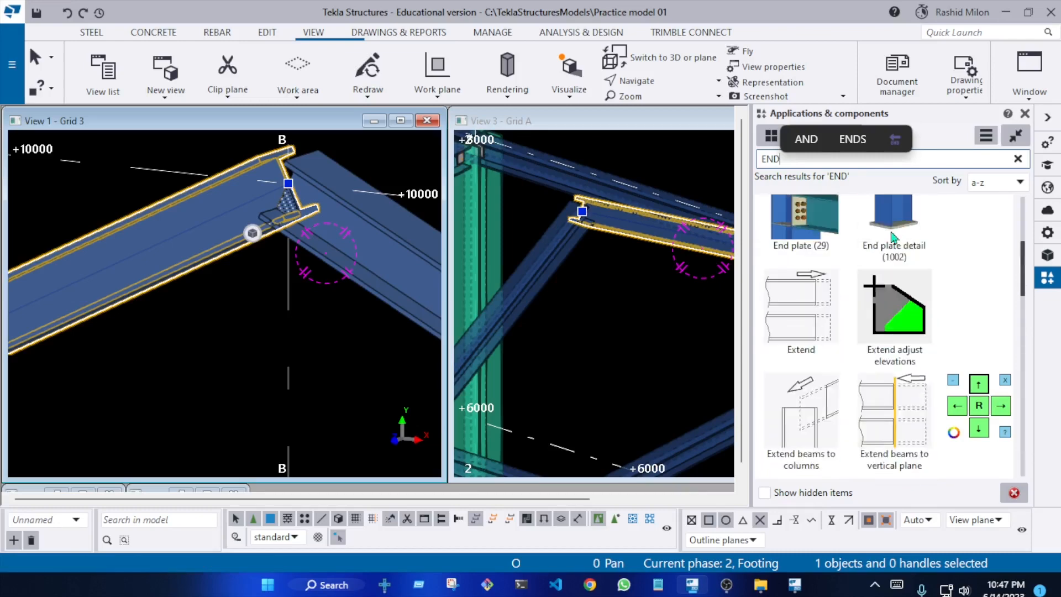
Clear the component search and look through the recent components and the steel PEB group for a ridge connection
{"action": "left_click", "coordinate": [1017, 159]}
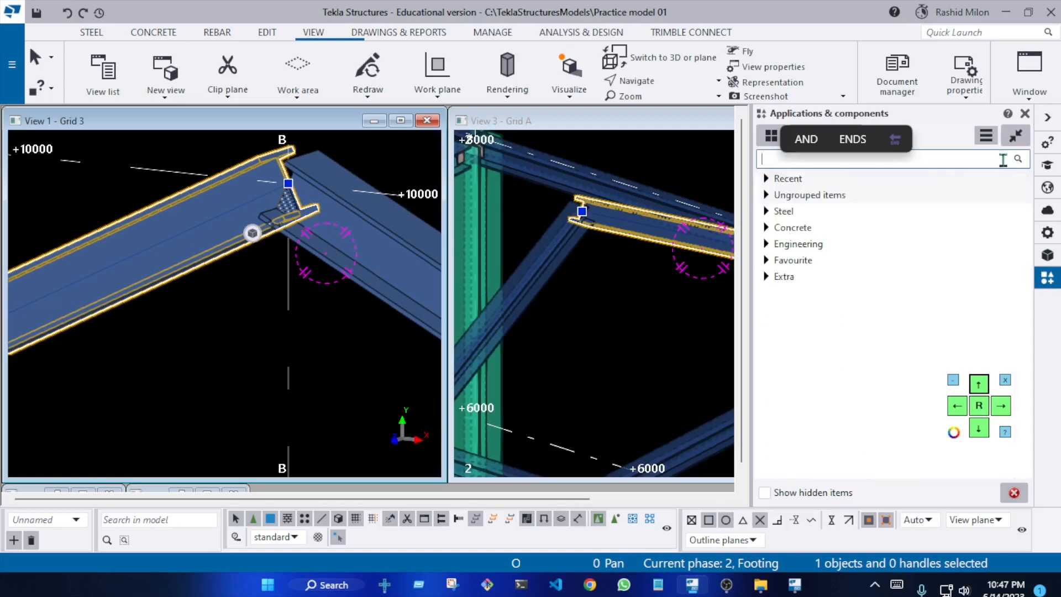
{"action": "left_click", "coordinate": [783, 182]}
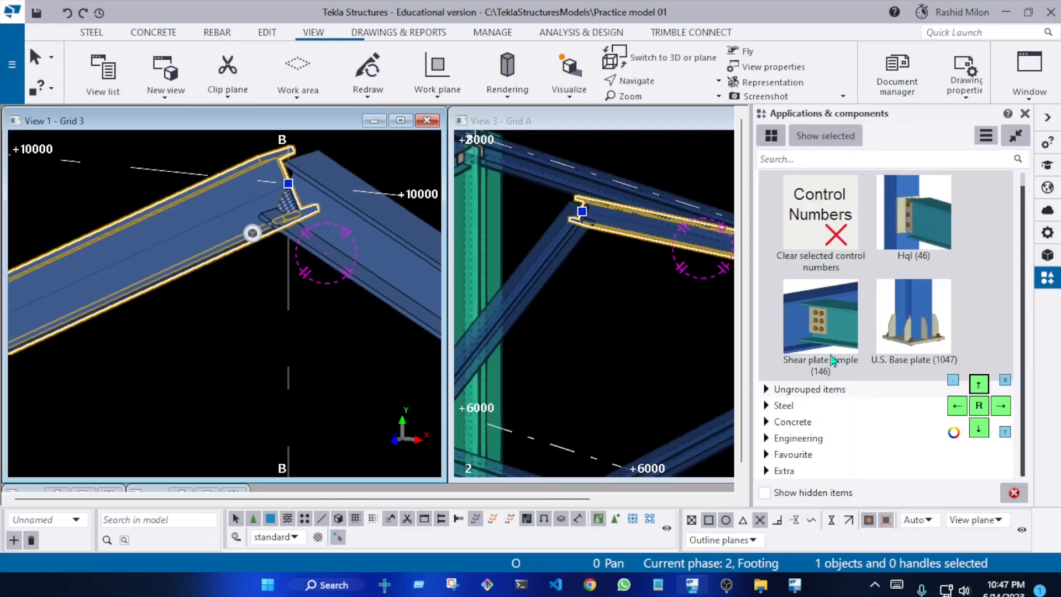
{"action": "left_click", "coordinate": [782, 408]}
{"action": "left_click", "coordinate": [782, 406]}
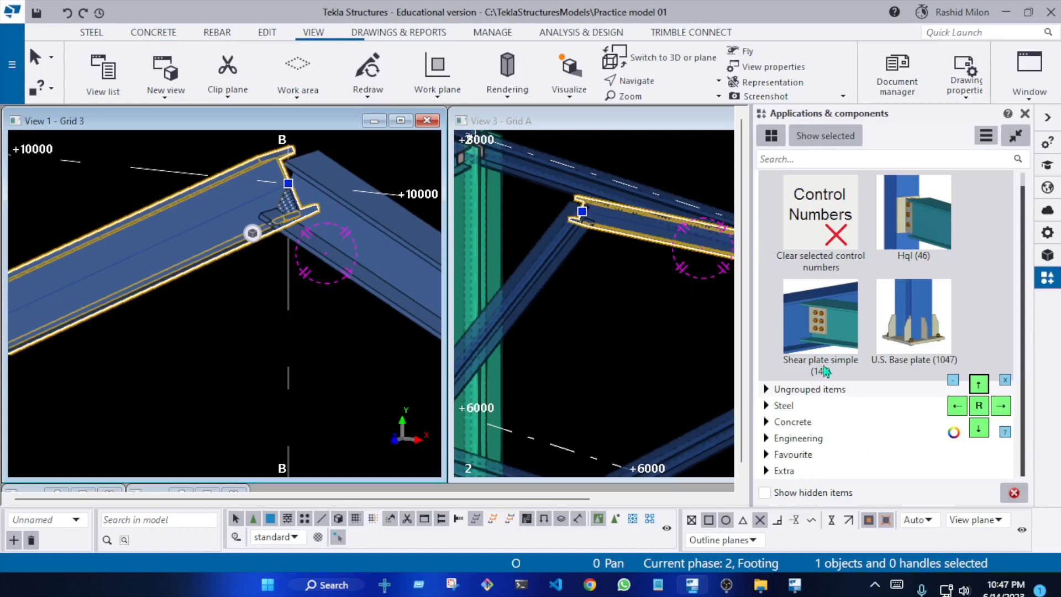
{"action": "left_click", "coordinate": [767, 406]}
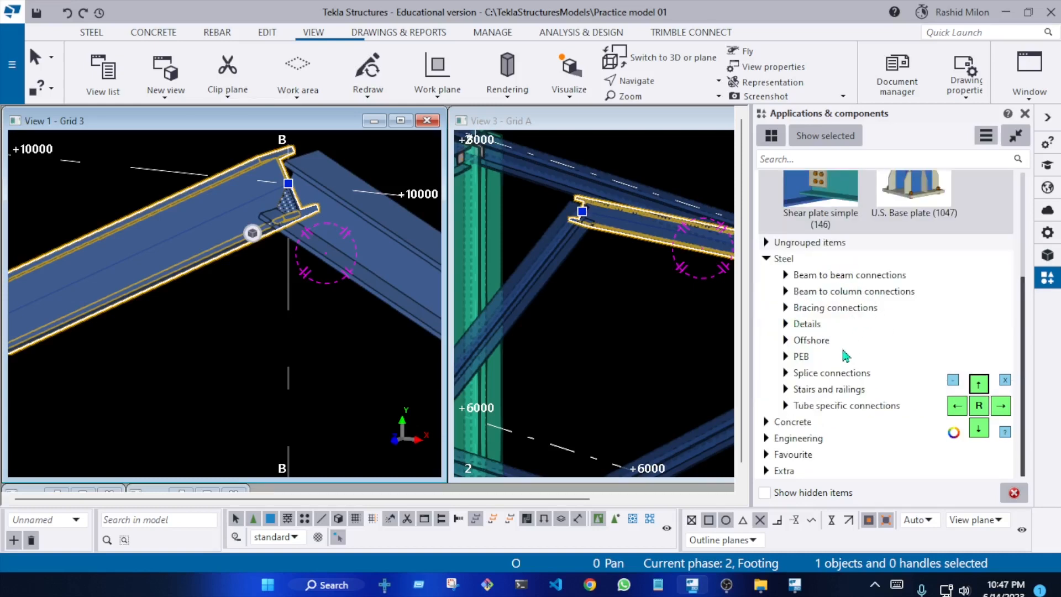
{"action": "left_click", "coordinate": [786, 356]}
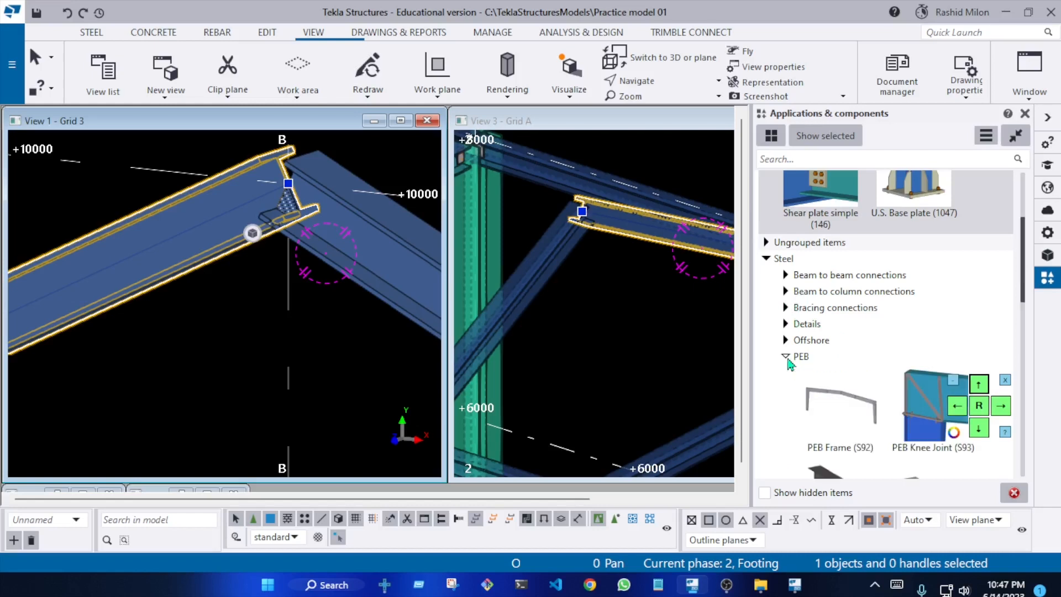
{"action": "scroll", "coordinate": [818, 340], "scroll_direction": "down", "scroll_amount": 5}
{"action": "scroll", "coordinate": [856, 290], "scroll_direction": "down", "scroll_amount": 2}
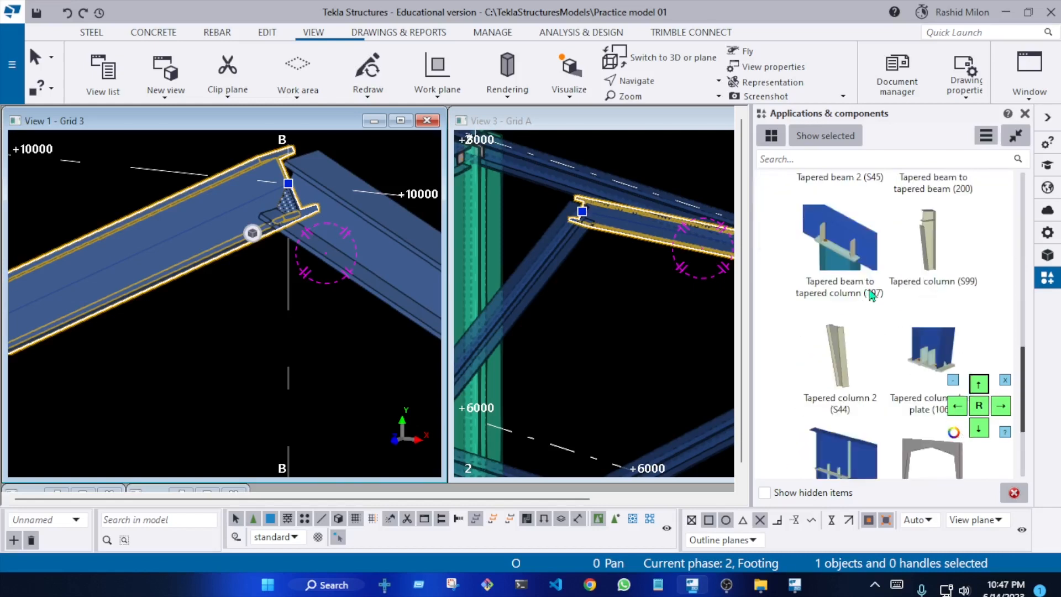
{"action": "scroll", "coordinate": [875, 293], "scroll_direction": "up", "scroll_amount": 1}
{"action": "scroll", "coordinate": [960, 239], "scroll_direction": "down", "scroll_amount": 4}
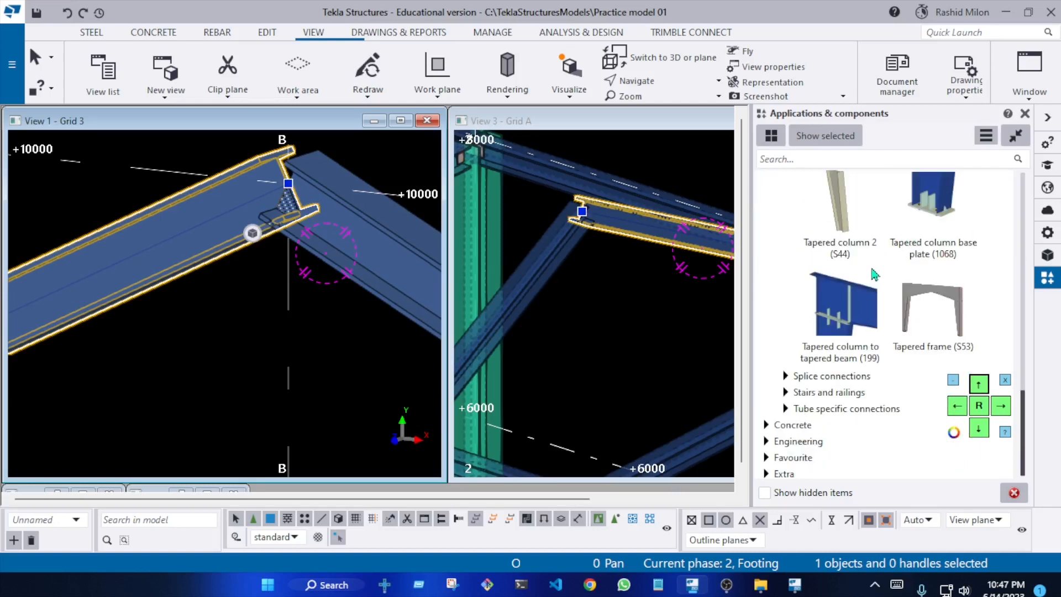
{"action": "scroll", "coordinate": [874, 275], "scroll_direction": "down", "scroll_amount": 1}
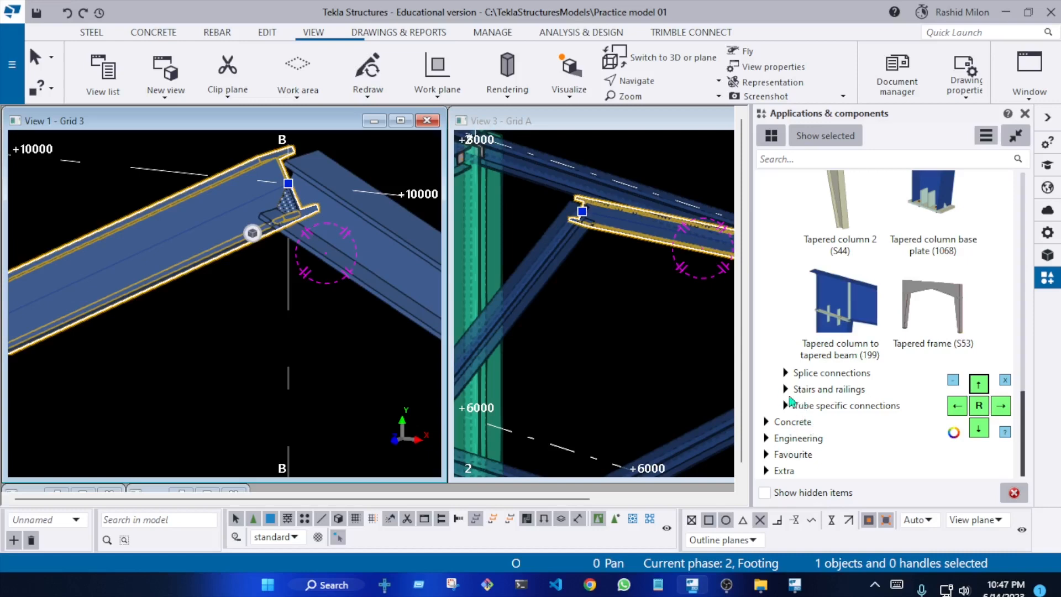
{"action": "scroll", "coordinate": [870, 340], "scroll_direction": "up", "scroll_amount": 10}
{"action": "scroll", "coordinate": [862, 334], "scroll_direction": "down", "scroll_amount": 3}
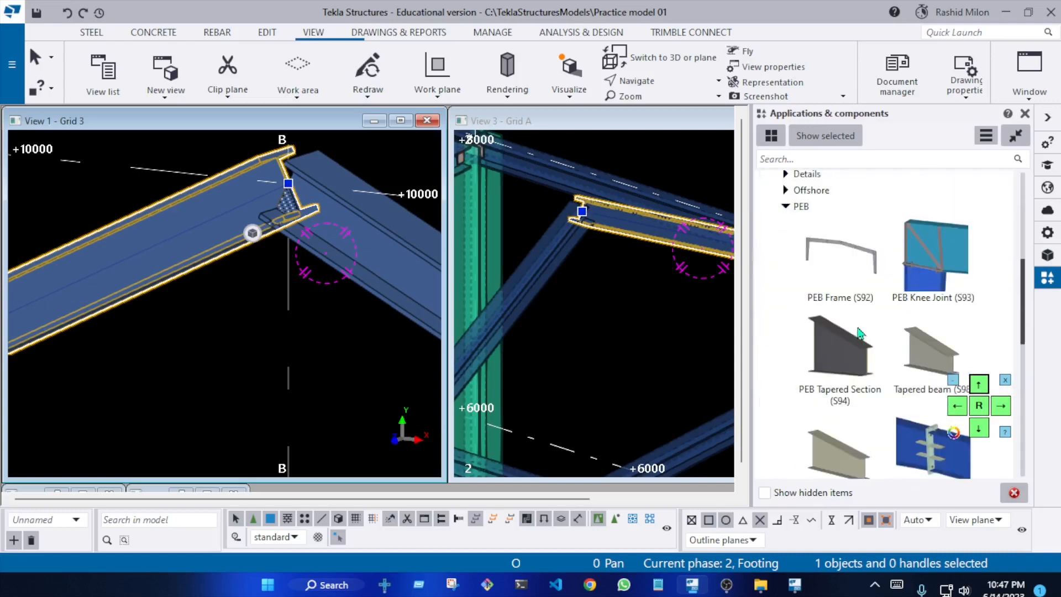
{"action": "scroll", "coordinate": [842, 313], "scroll_direction": "up", "scroll_amount": 1}
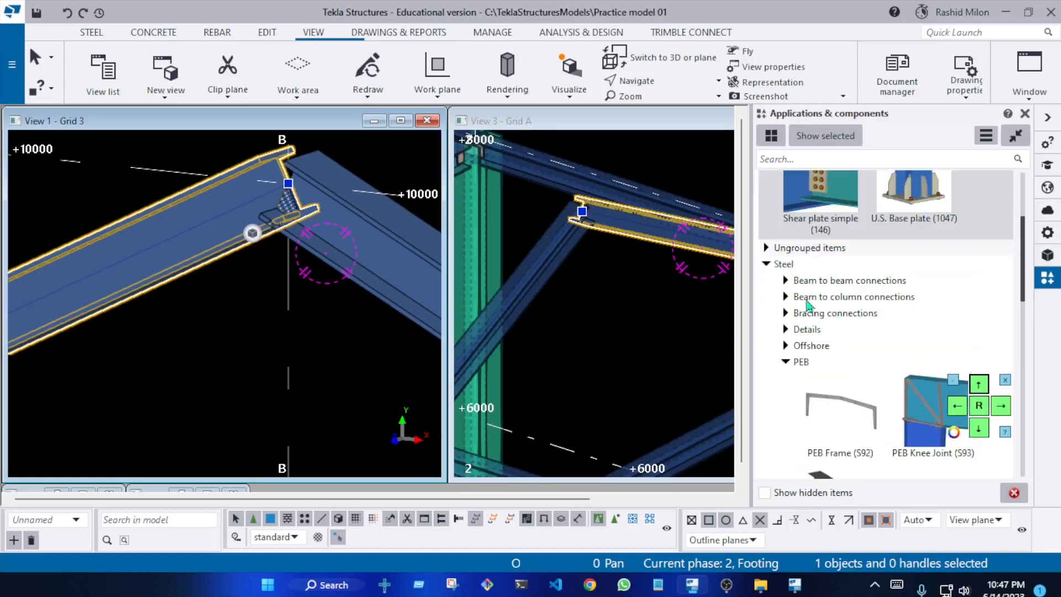
Look through the steel beam to beam connections for a component that could join the ridge beams
{"action": "left_click", "coordinate": [786, 281]}
{"action": "scroll", "coordinate": [852, 317], "scroll_direction": "down", "scroll_amount": 3}
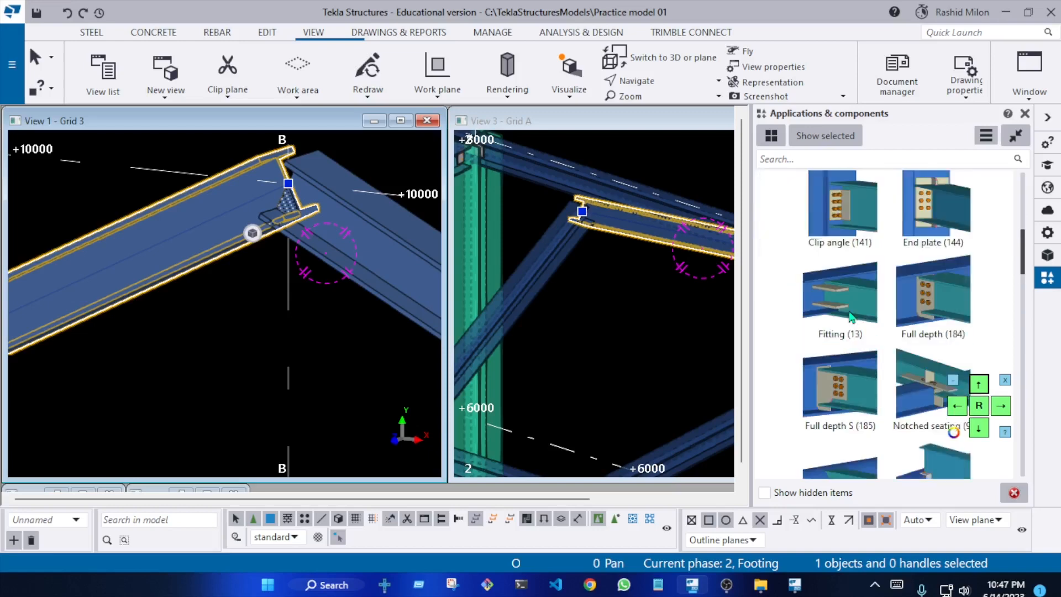
{"action": "scroll", "coordinate": [823, 299], "scroll_direction": "down", "scroll_amount": 4}
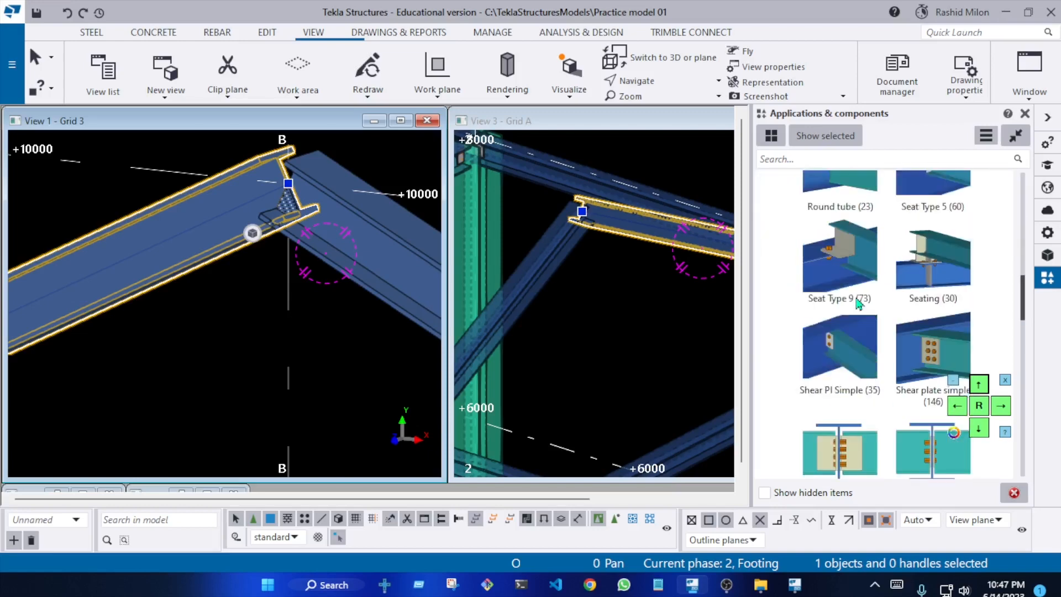
{"action": "scroll", "coordinate": [858, 303], "scroll_direction": "down", "scroll_amount": 2}
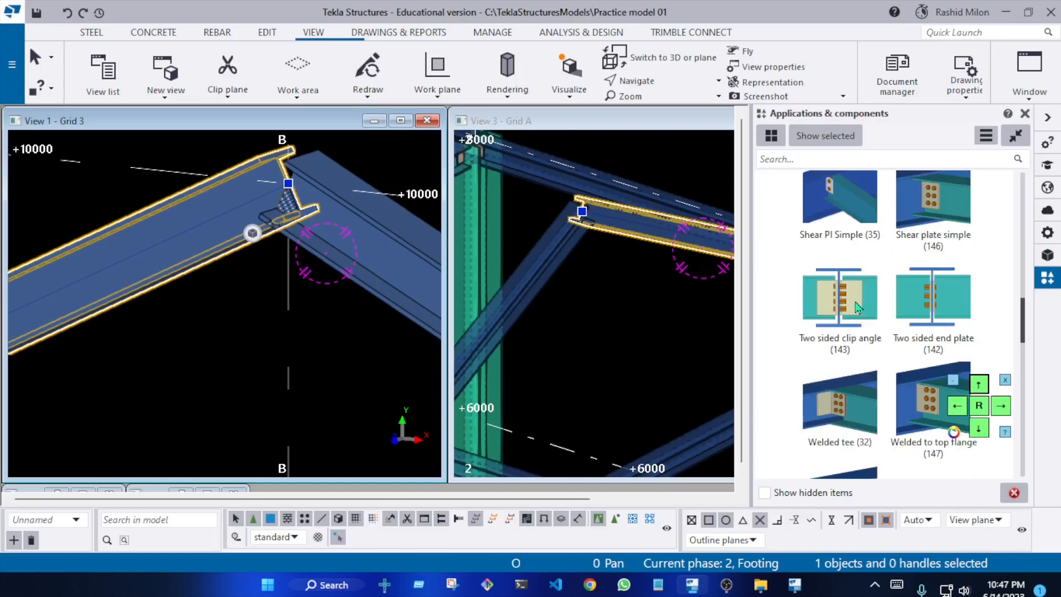
{"action": "scroll", "coordinate": [858, 308], "scroll_direction": "down", "scroll_amount": 3}
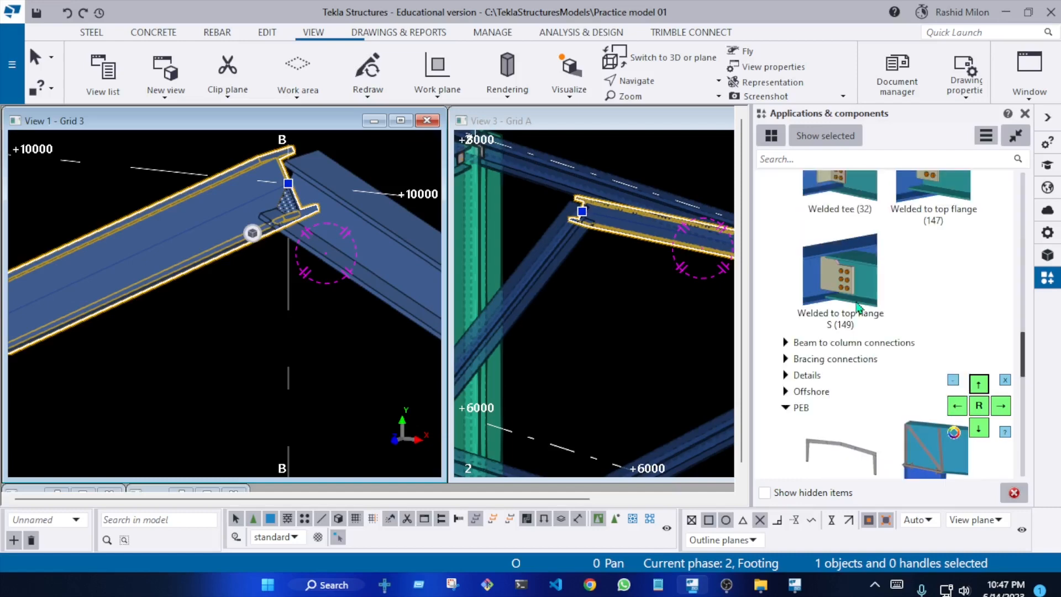
{"action": "scroll", "coordinate": [862, 304], "scroll_direction": "up", "scroll_amount": 1}
{"action": "scroll", "coordinate": [832, 324], "scroll_direction": "down", "scroll_amount": 3}
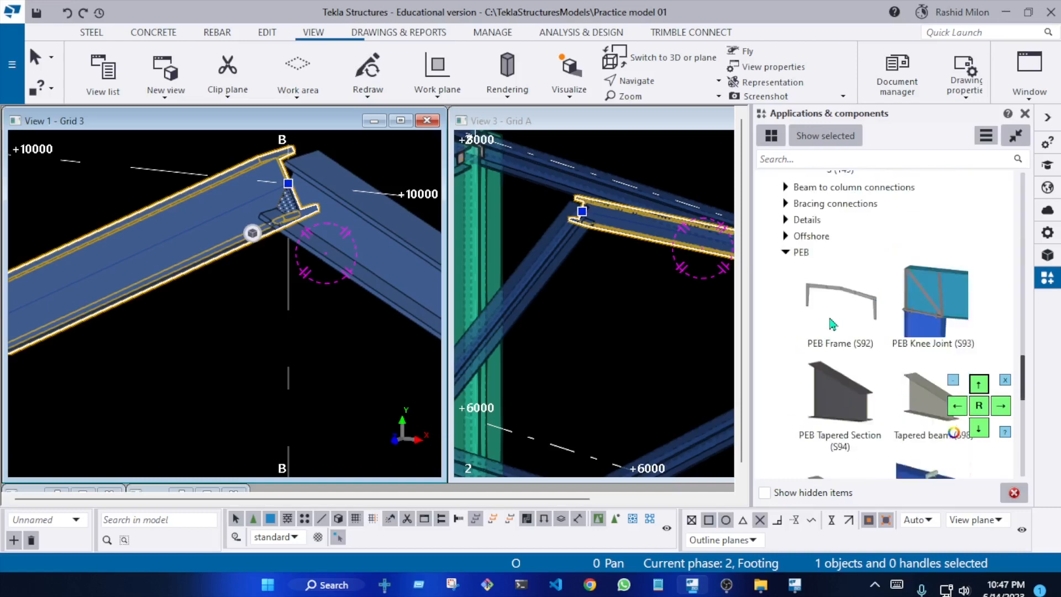
{"action": "scroll", "coordinate": [820, 286], "scroll_direction": "up", "scroll_amount": 4}
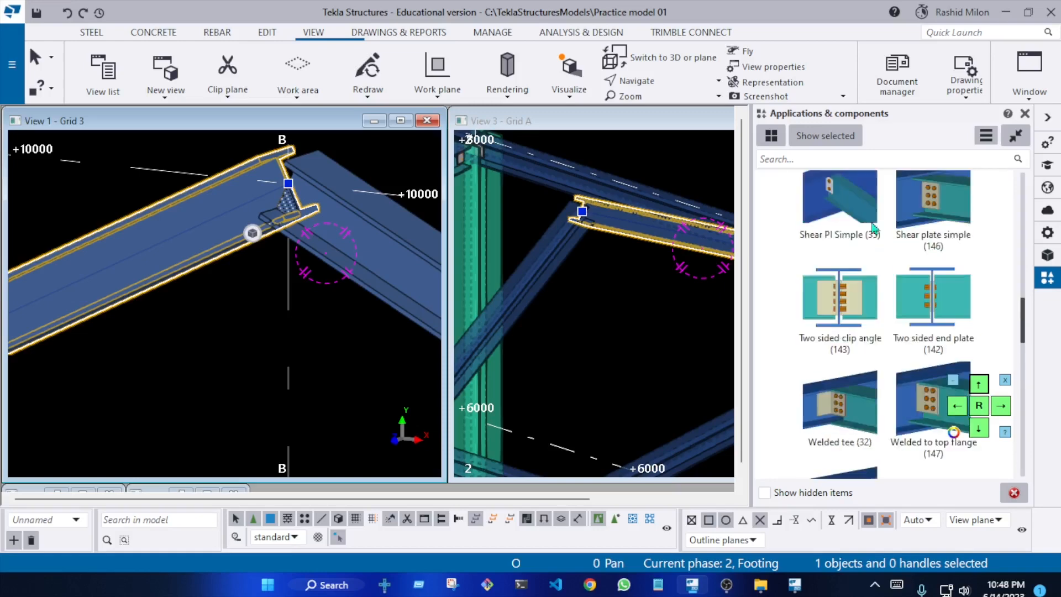
Search the component catalog for number 103 and clear the search again
{"action": "left_click", "coordinate": [964, 160]}
{"action": "type", "text": "103"}
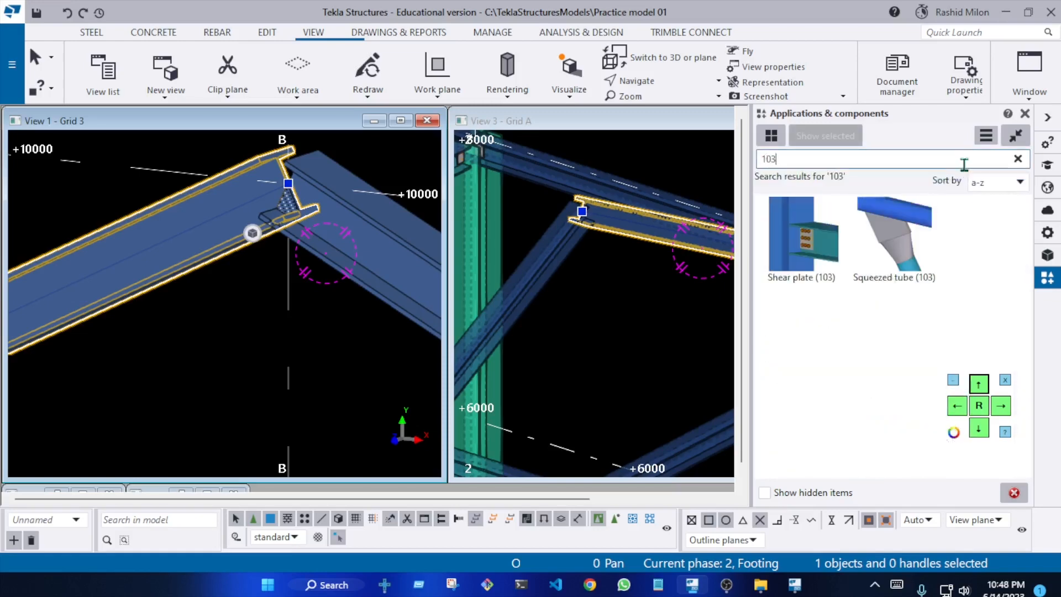
{"action": "key", "text": "BackSpace"}
{"action": "key", "text": "BackSpace"}
{"action": "key", "text": "BackSpace"}
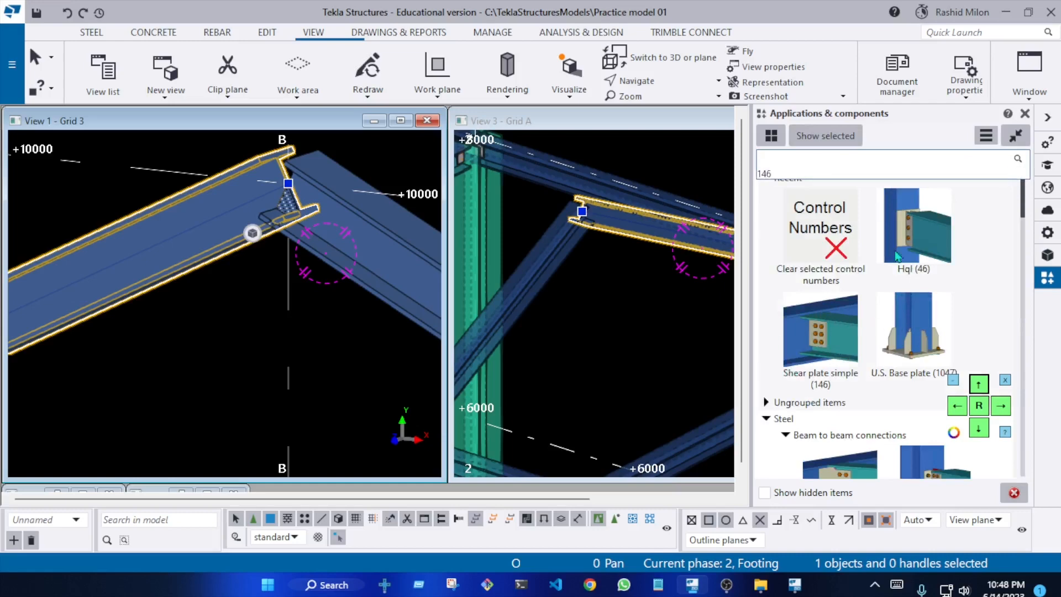
{"action": "scroll", "coordinate": [277, 275], "scroll_direction": "down", "scroll_amount": 5}
{"action": "right_click", "coordinate": [344, 176]}
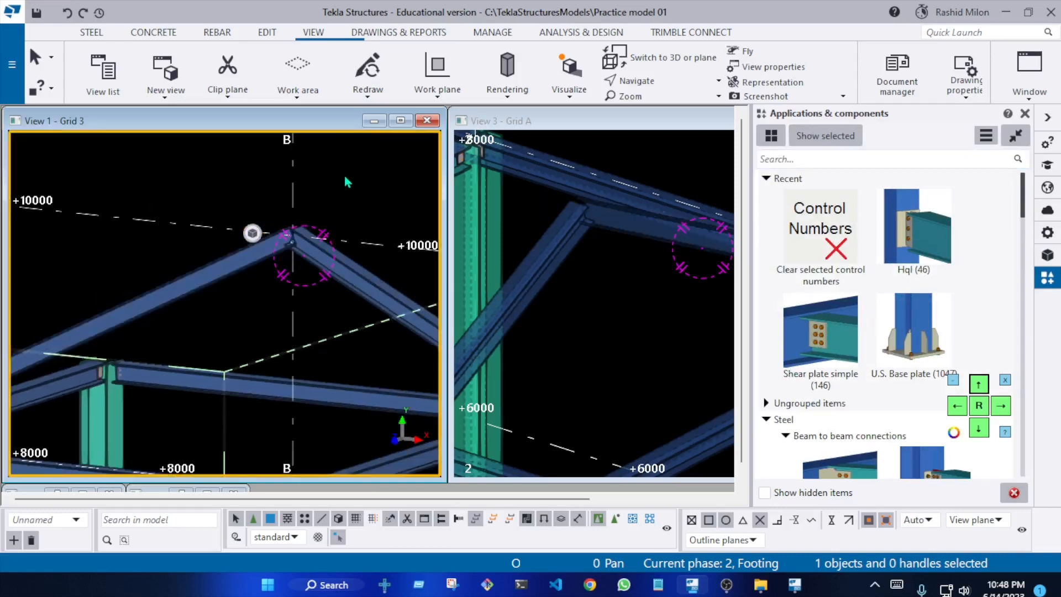
{"action": "left_click", "coordinate": [387, 257]}
{"action": "scroll", "coordinate": [303, 266], "scroll_direction": "down", "scroll_amount": 3}
{"action": "middle_click_drag", "start_coordinate": [303, 264], "coordinate": [244, 265]}
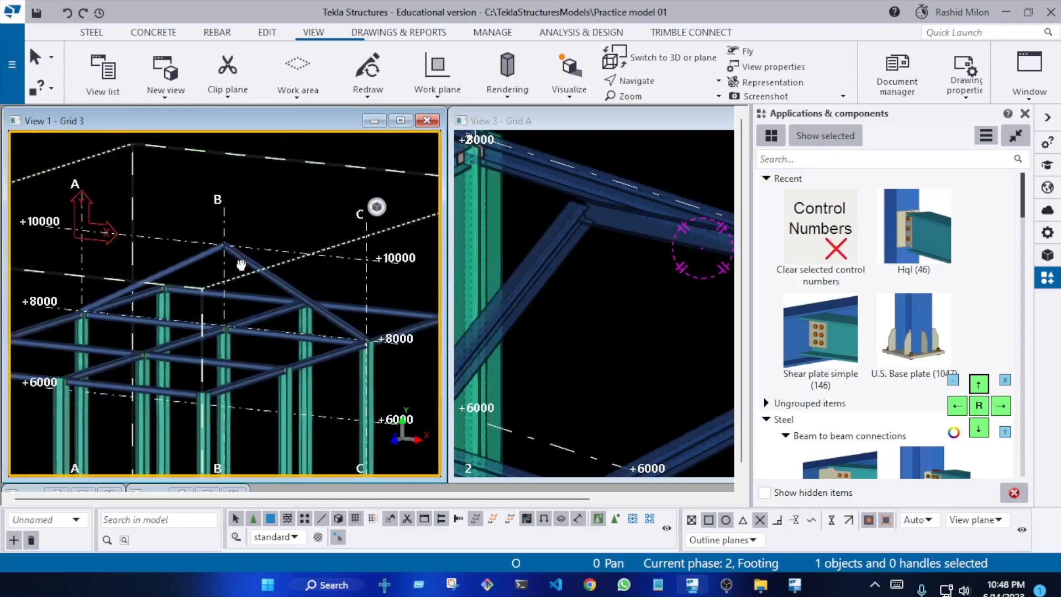
{"action": "scroll", "coordinate": [301, 274], "scroll_direction": "up", "scroll_amount": 2}
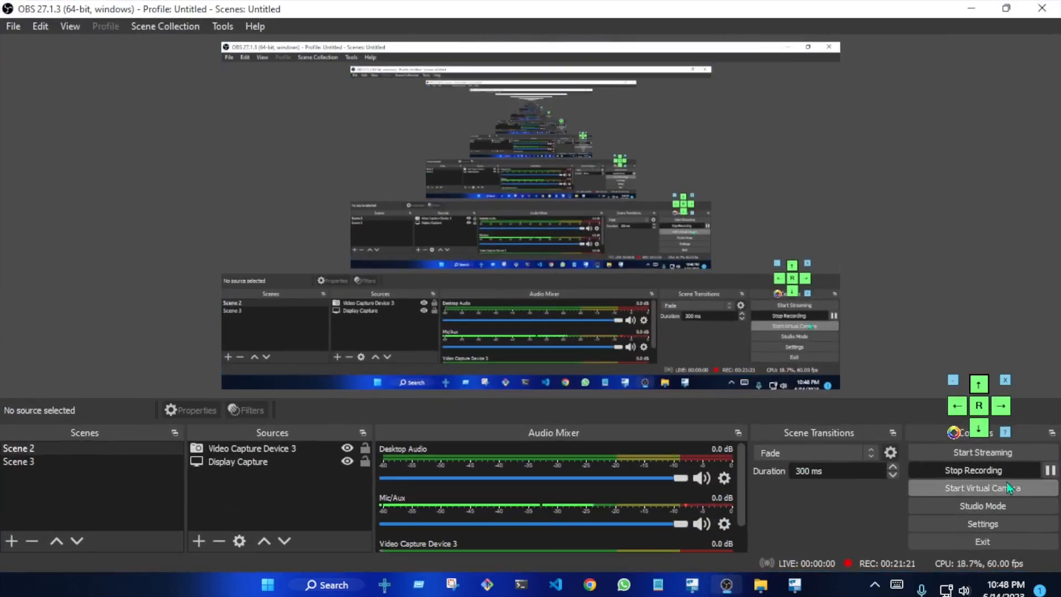
{"action": "left_click", "coordinate": [1050, 470]}
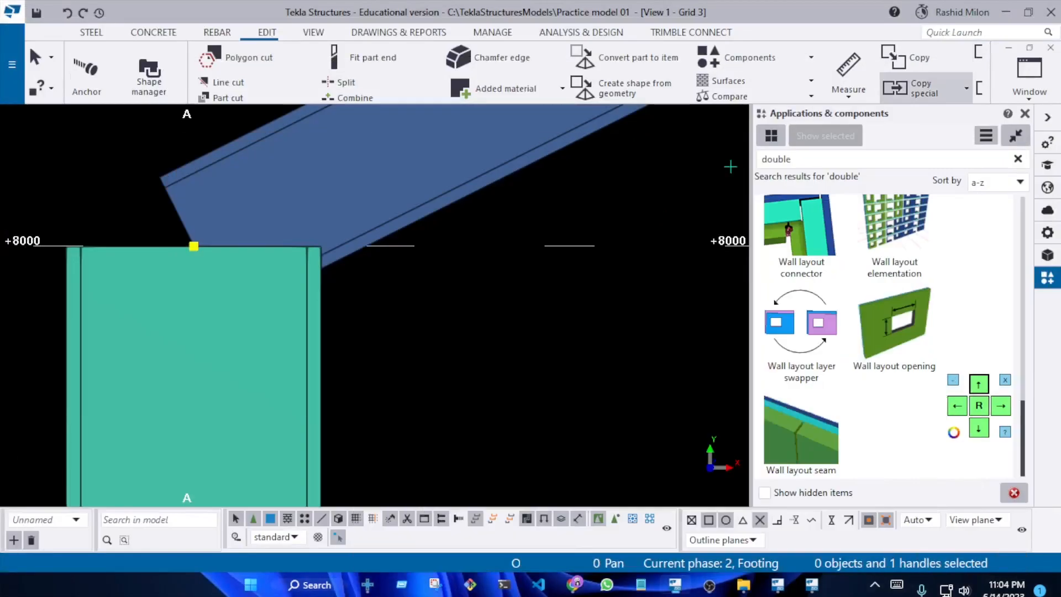
Move the sloped beam's lower end handle at grid A so the beam's upper corner meets column A's top inner corner at +8000
{"action": "scroll", "coordinate": [333, 320], "scroll_direction": "down", "scroll_amount": 4}
{"action": "left_click", "coordinate": [498, 277]}
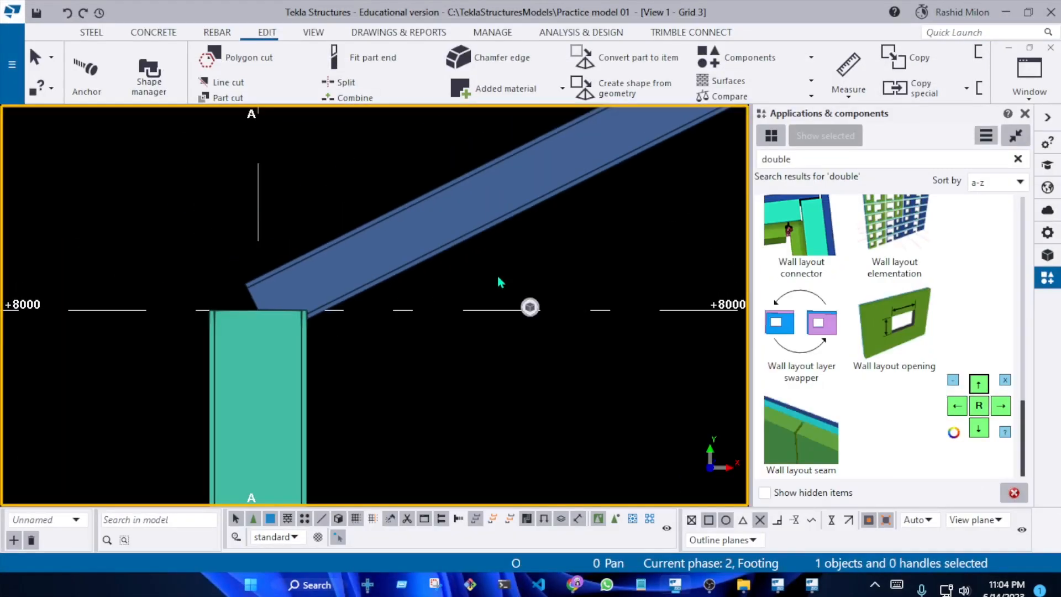
{"action": "left_click", "coordinate": [388, 220]}
{"action": "left_click_drag", "start_coordinate": [192, 211], "coordinate": [348, 424]}
{"action": "right_click", "coordinate": [307, 237]}
{"action": "left_click", "coordinate": [348, 345]}
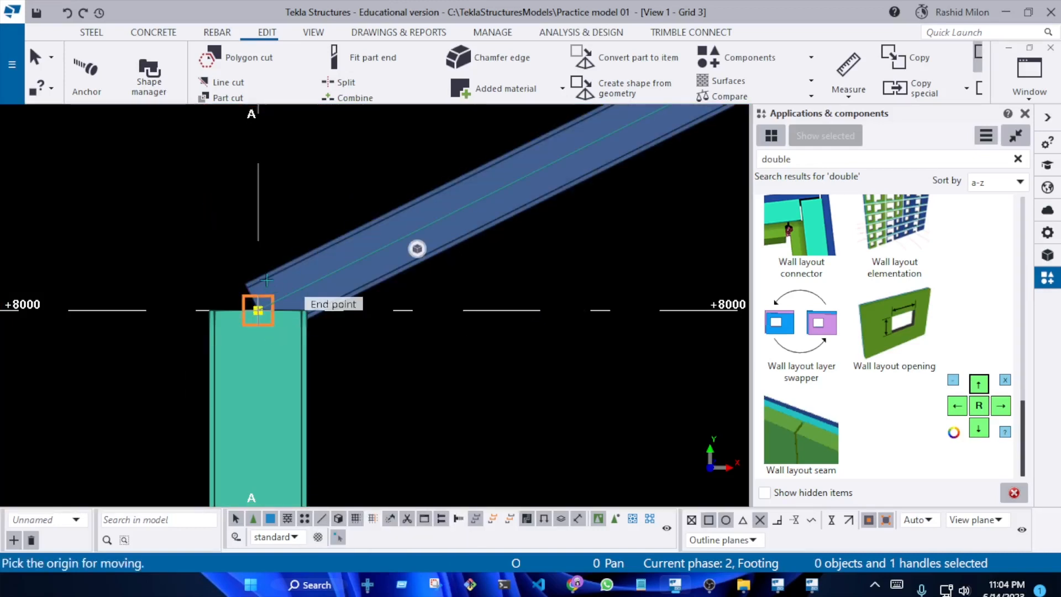
{"action": "scroll", "coordinate": [243, 287], "scroll_direction": "up", "scroll_amount": 2}
{"action": "left_click", "coordinate": [227, 277]}
{"action": "scroll", "coordinate": [360, 332], "scroll_direction": "up", "scroll_amount": 1}
{"action": "scroll", "coordinate": [360, 332], "scroll_direction": "up", "scroll_amount": 2}
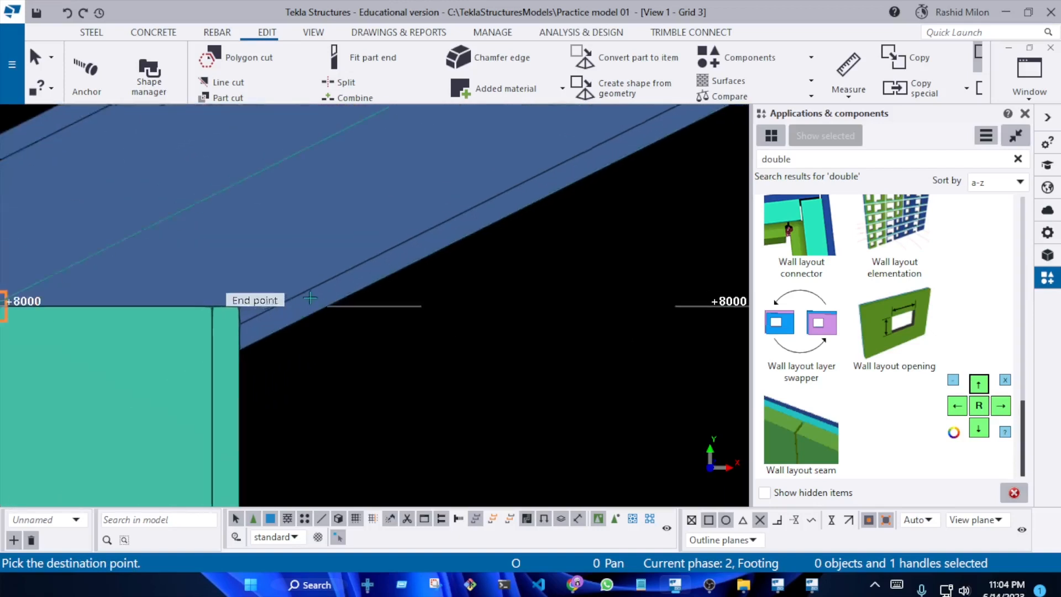
{"action": "left_click", "coordinate": [226, 330]}
{"action": "scroll", "coordinate": [227, 330], "scroll_direction": "down", "scroll_amount": 5}
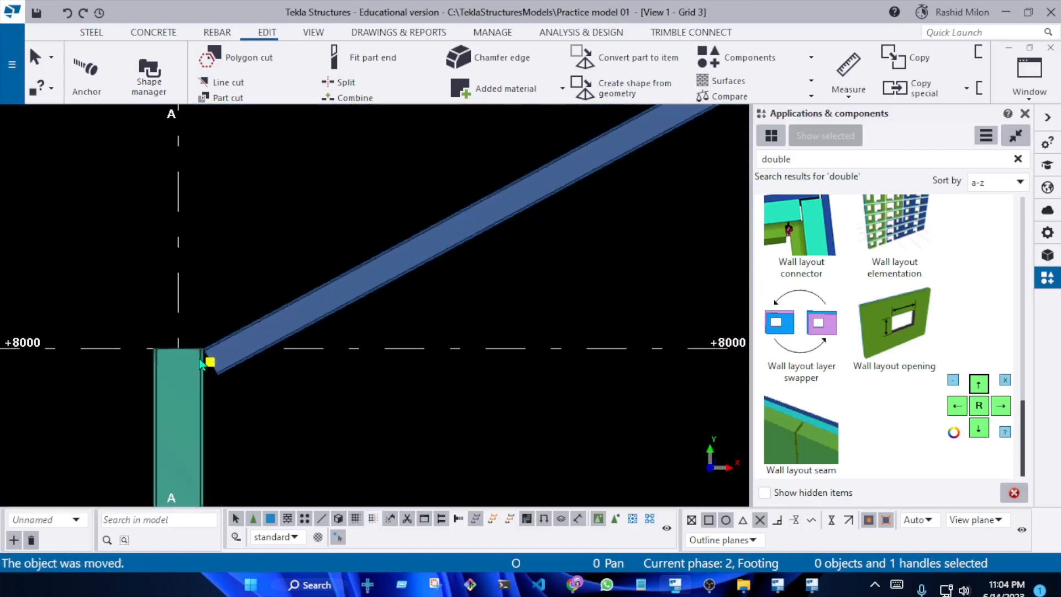
Move the ridge end handle of the sloped beam between grids A and B so its upper corner meets grid B at +10000
{"action": "scroll", "coordinate": [422, 286], "scroll_direction": "up", "scroll_amount": 1}
{"action": "scroll", "coordinate": [348, 296], "scroll_direction": "down", "scroll_amount": 2}
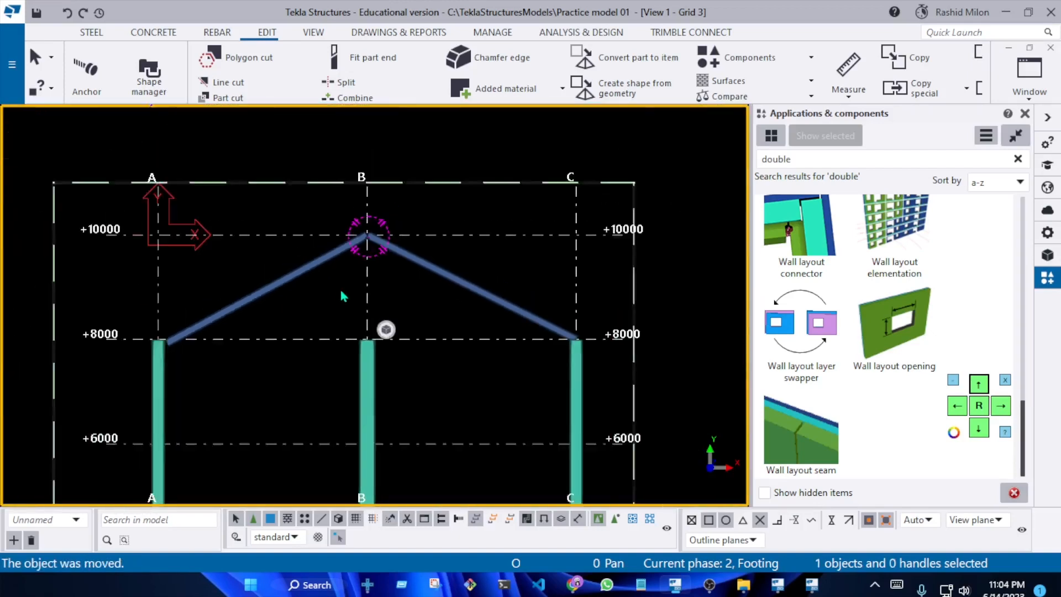
{"action": "scroll", "coordinate": [526, 384], "scroll_direction": "up", "scroll_amount": 2}
{"action": "scroll", "coordinate": [267, 225], "scroll_direction": "up", "scroll_amount": 4}
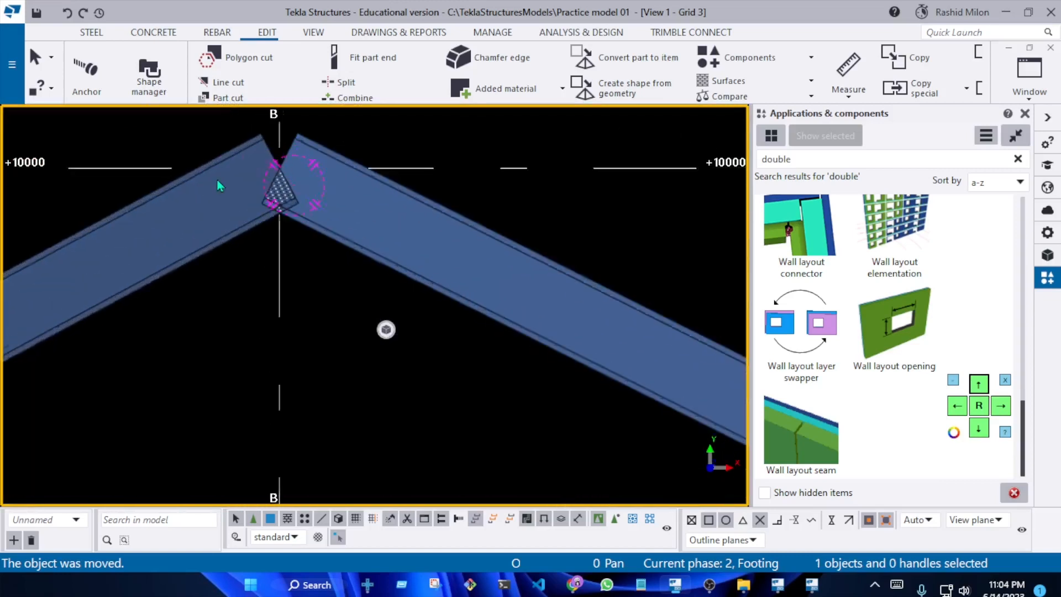
{"action": "left_click", "coordinate": [226, 259]}
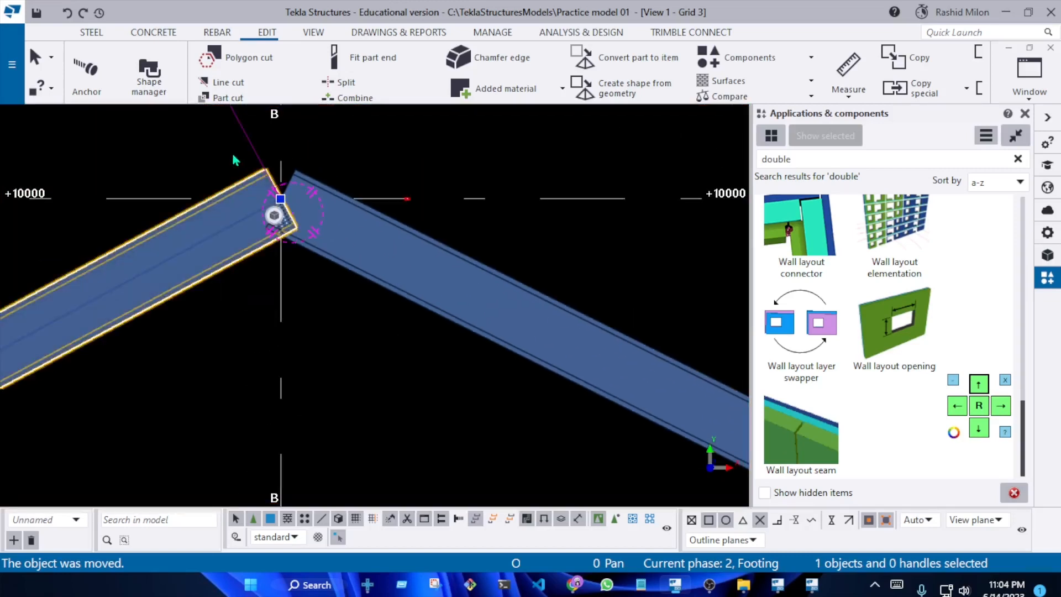
{"action": "left_click_drag", "start_coordinate": [351, 230], "coordinate": [375, 279]}
{"action": "right_click", "coordinate": [362, 140]}
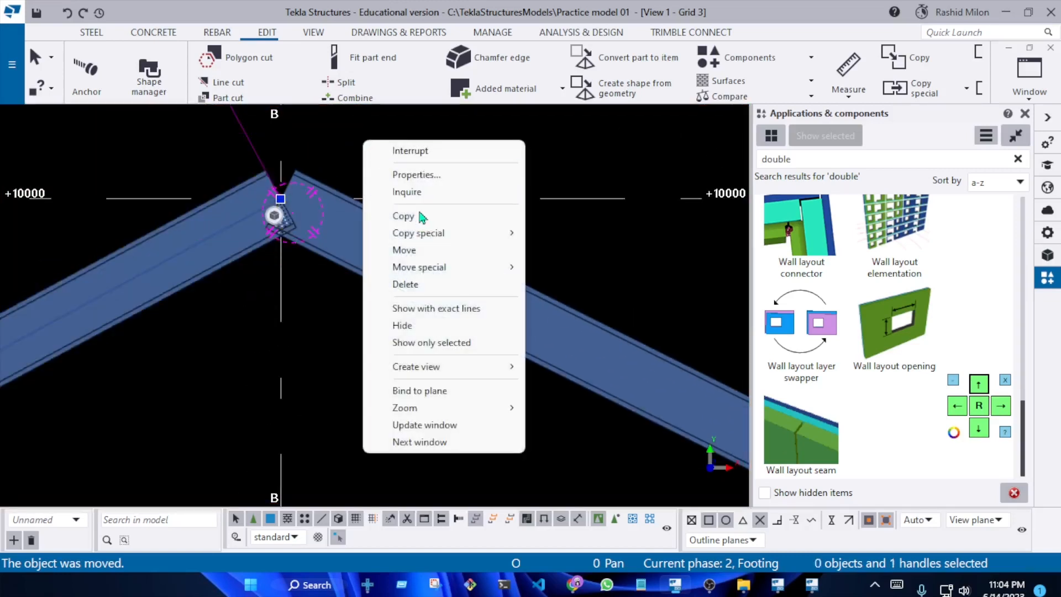
{"action": "left_click", "coordinate": [421, 250]}
{"action": "scroll", "coordinate": [340, 183], "scroll_direction": "up", "scroll_amount": 2}
{"action": "scroll", "coordinate": [264, 155], "scroll_direction": "up", "scroll_amount": 2}
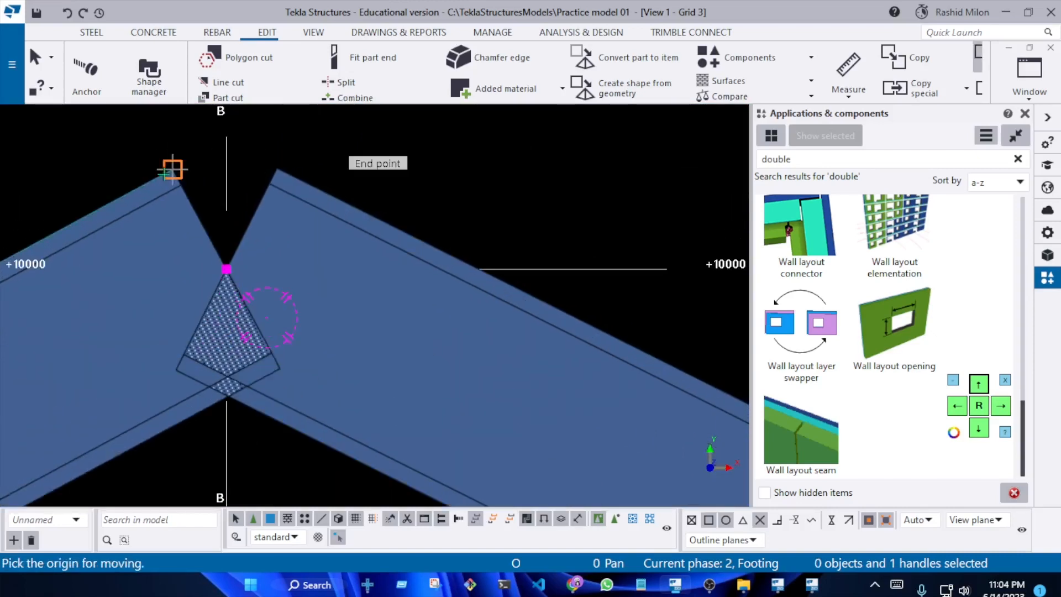
{"action": "left_click", "coordinate": [173, 168]}
{"action": "left_click", "coordinate": [231, 274]}
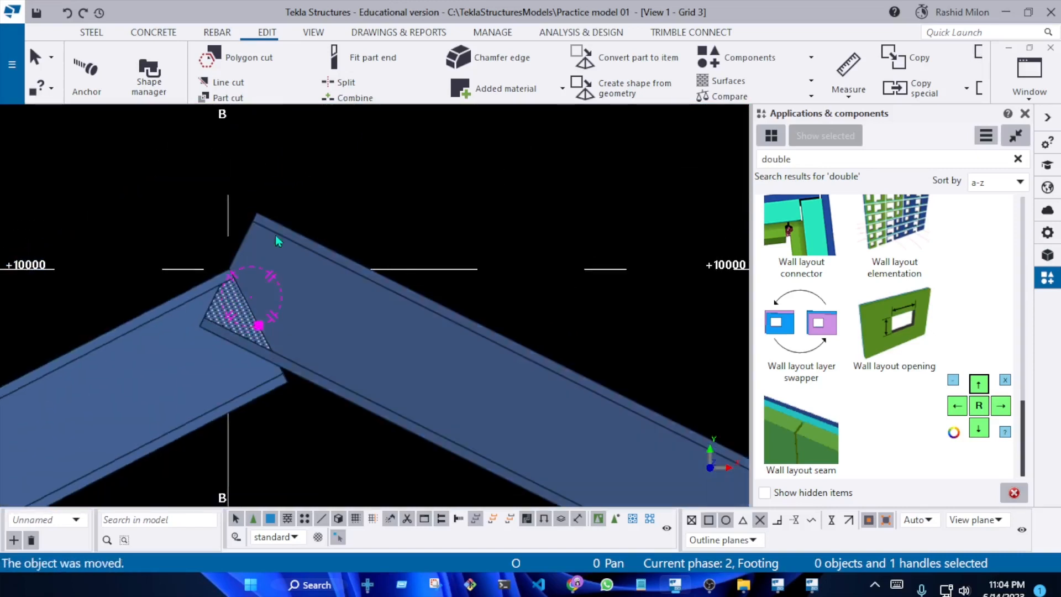
Move the sloped beam between grids B and C so its upper corner lands on grid B at +10000
{"action": "left_click", "coordinate": [291, 250]}
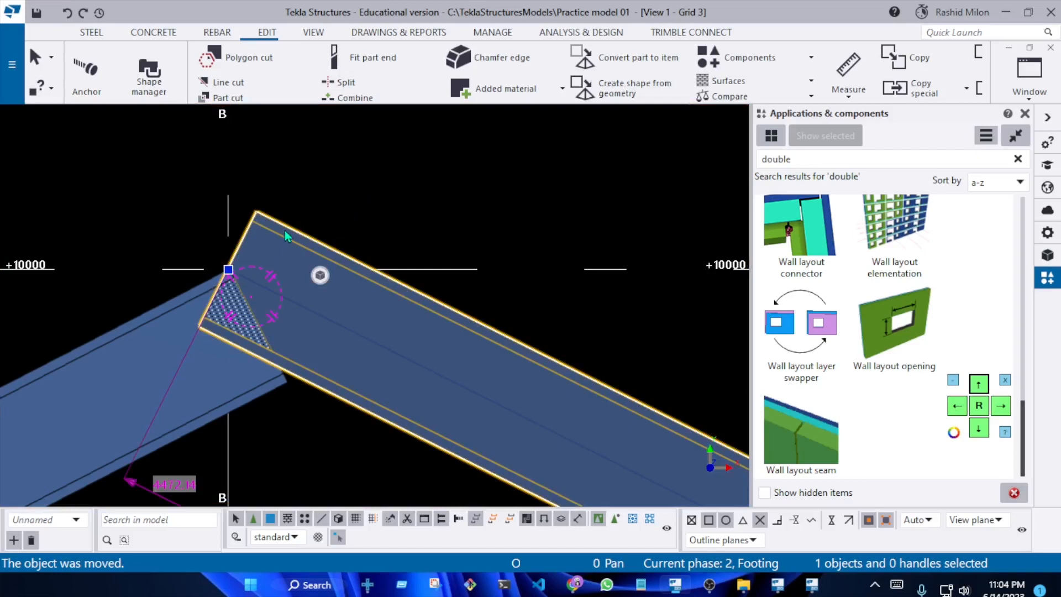
{"action": "left_click", "coordinate": [325, 176]}
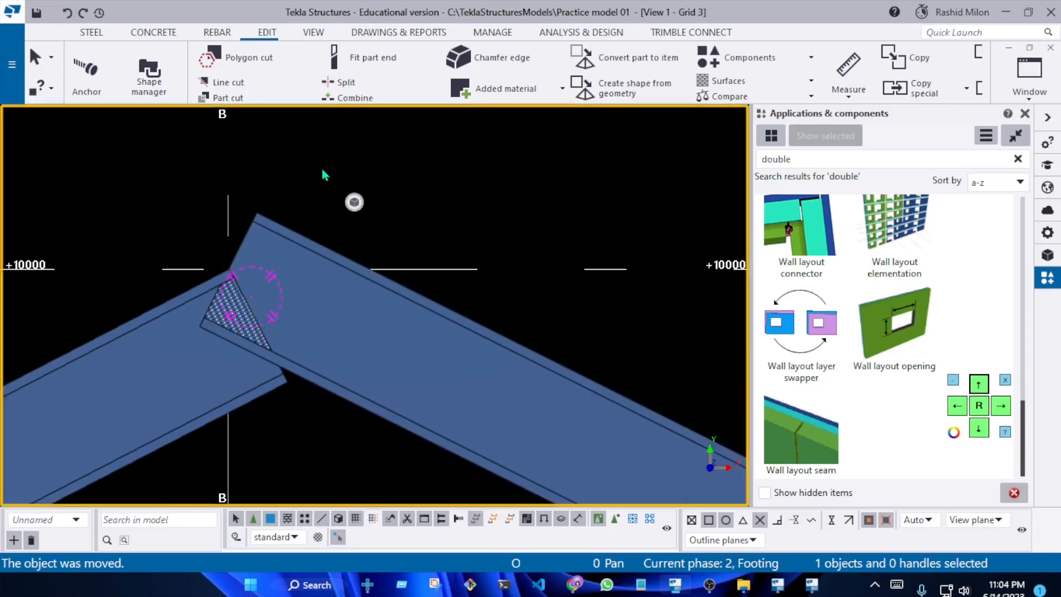
{"action": "right_click", "coordinate": [313, 249]}
{"action": "left_click", "coordinate": [342, 211]}
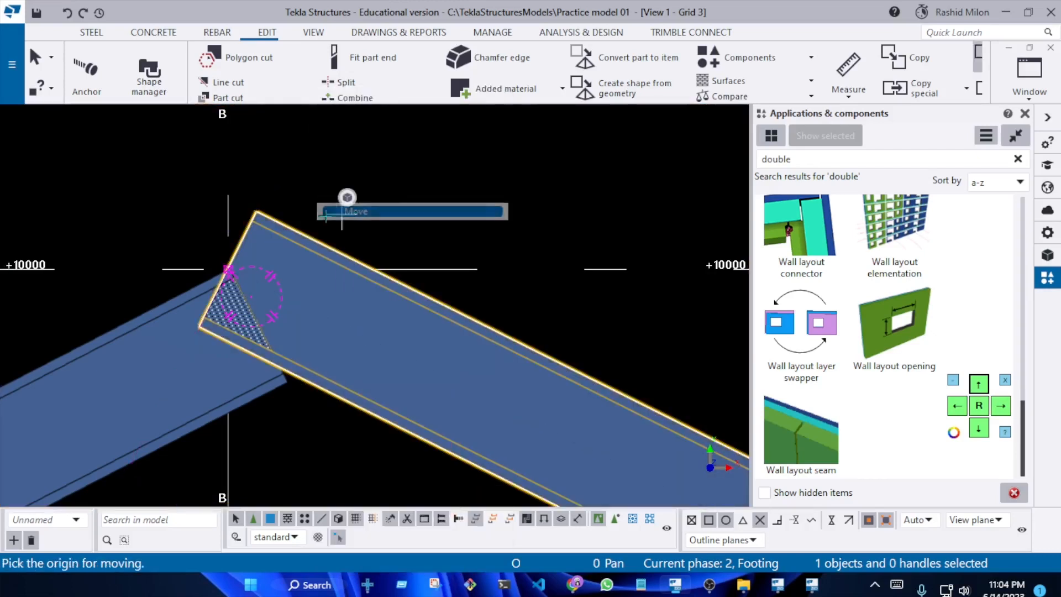
{"action": "left_click", "coordinate": [256, 212]}
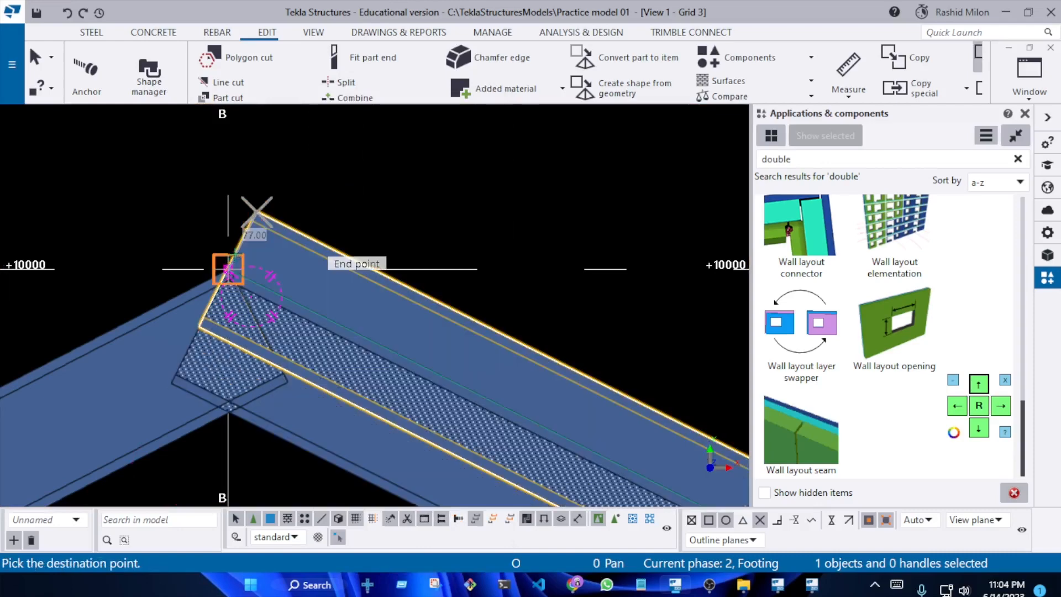
{"action": "left_click", "coordinate": [275, 247]}
{"action": "scroll", "coordinate": [279, 262], "scroll_direction": "up", "scroll_amount": 5}
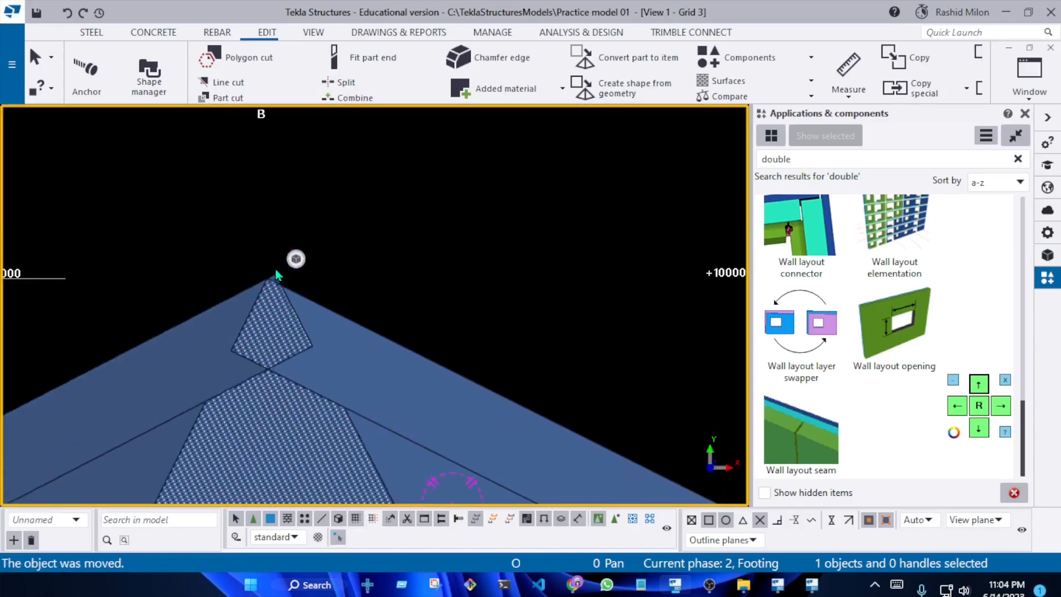
Close the small remaining offset at the ridge by moving the B–C sloped beam's upper corner onto the A–B beam's corner
{"action": "scroll", "coordinate": [282, 279], "scroll_direction": "up", "scroll_amount": 2}
{"action": "right_click", "coordinate": [346, 214]}
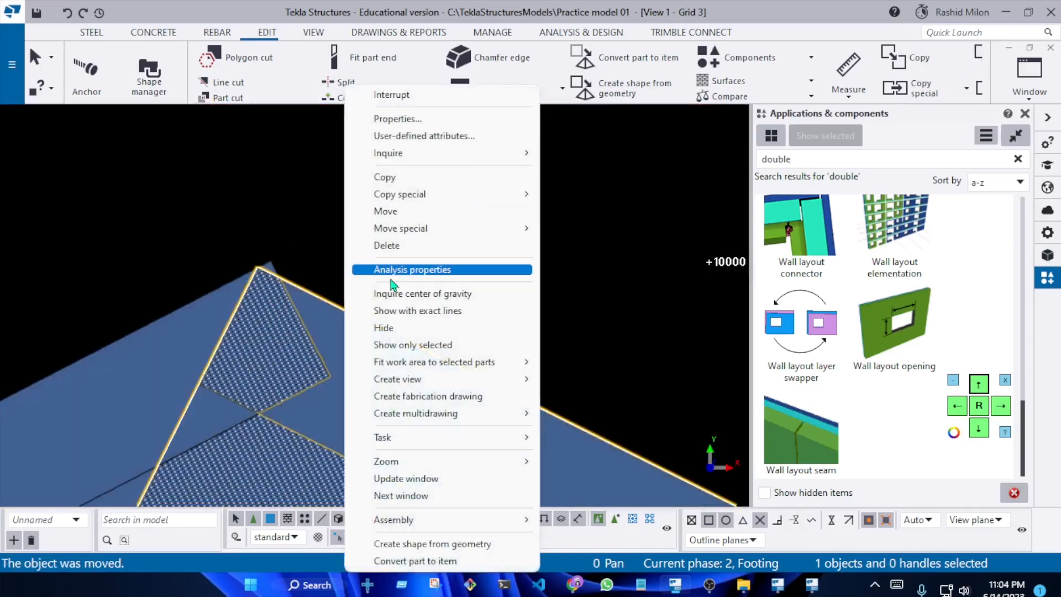
{"action": "left_click", "coordinate": [409, 216]}
{"action": "scroll", "coordinate": [273, 256], "scroll_direction": "up", "scroll_amount": 2}
{"action": "scroll", "coordinate": [216, 266], "scroll_direction": "up", "scroll_amount": 2}
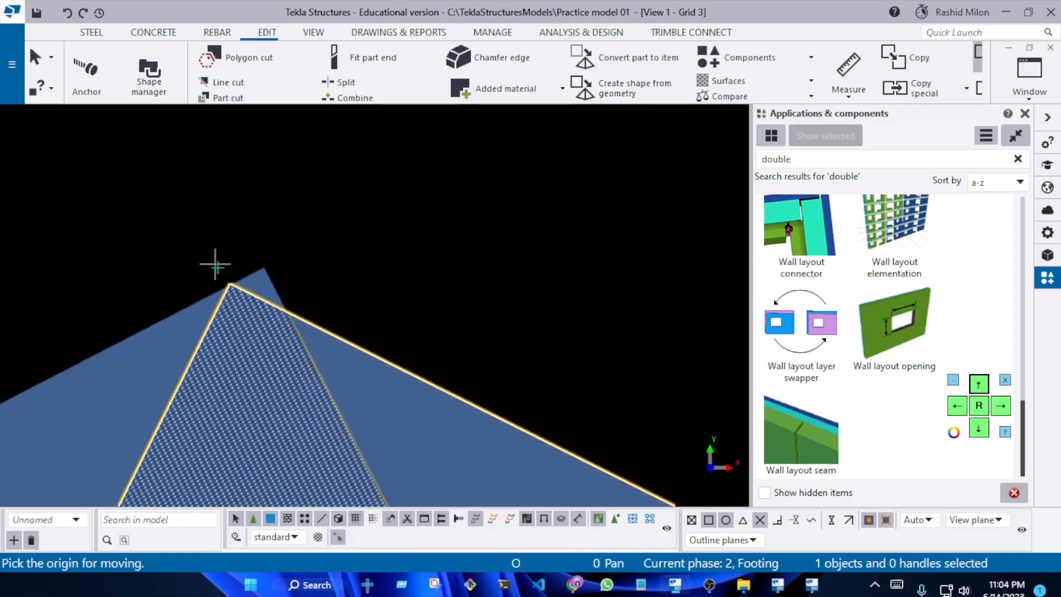
{"action": "left_click", "coordinate": [236, 294]}
{"action": "left_click", "coordinate": [266, 266]}
{"action": "scroll", "coordinate": [331, 232], "scroll_direction": "down", "scroll_amount": 2}
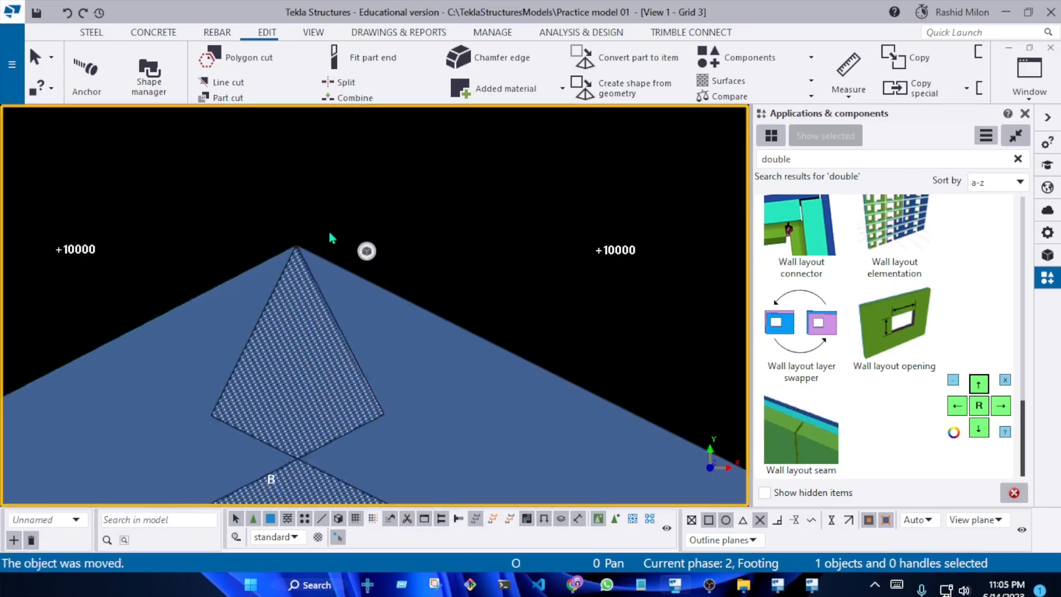
Examine how the two sloped beams overlap and meet at the ridge on grid B
{"action": "scroll", "coordinate": [330, 232], "scroll_direction": "down", "scroll_amount": 6}
{"action": "scroll", "coordinate": [276, 287], "scroll_direction": "down", "scroll_amount": 3}
{"action": "scroll", "coordinate": [285, 332], "scroll_direction": "up", "scroll_amount": 1}
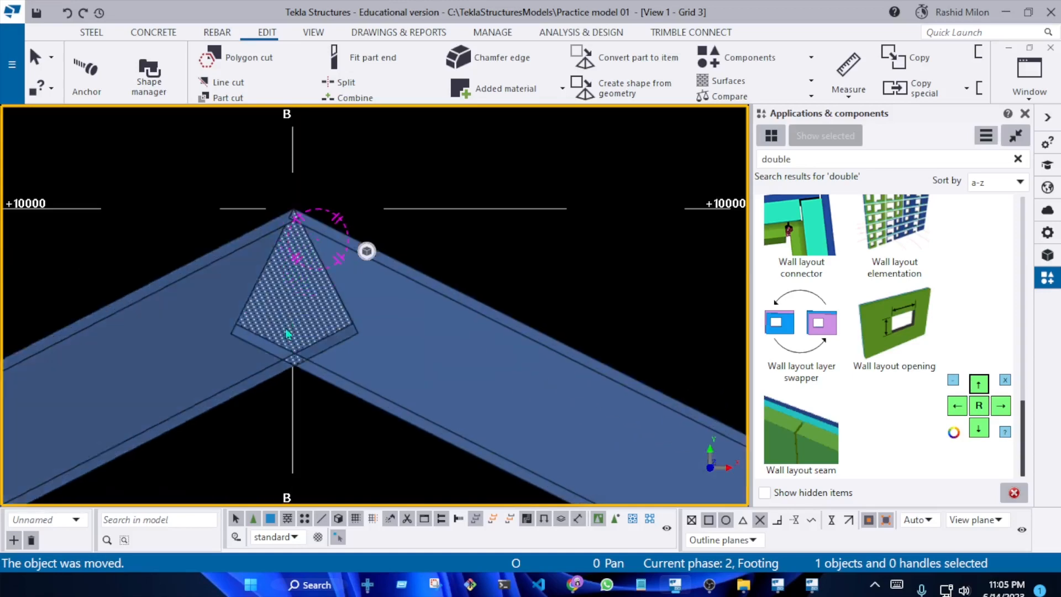
{"action": "scroll", "coordinate": [292, 354], "scroll_direction": "up", "scroll_amount": 8}
{"action": "left_click_drag", "start_coordinate": [332, 441], "coordinate": [281, 381]}
{"action": "scroll", "coordinate": [293, 311], "scroll_direction": "up", "scroll_amount": 2}
{"action": "scroll", "coordinate": [259, 243], "scroll_direction": "down", "scroll_amount": 2}
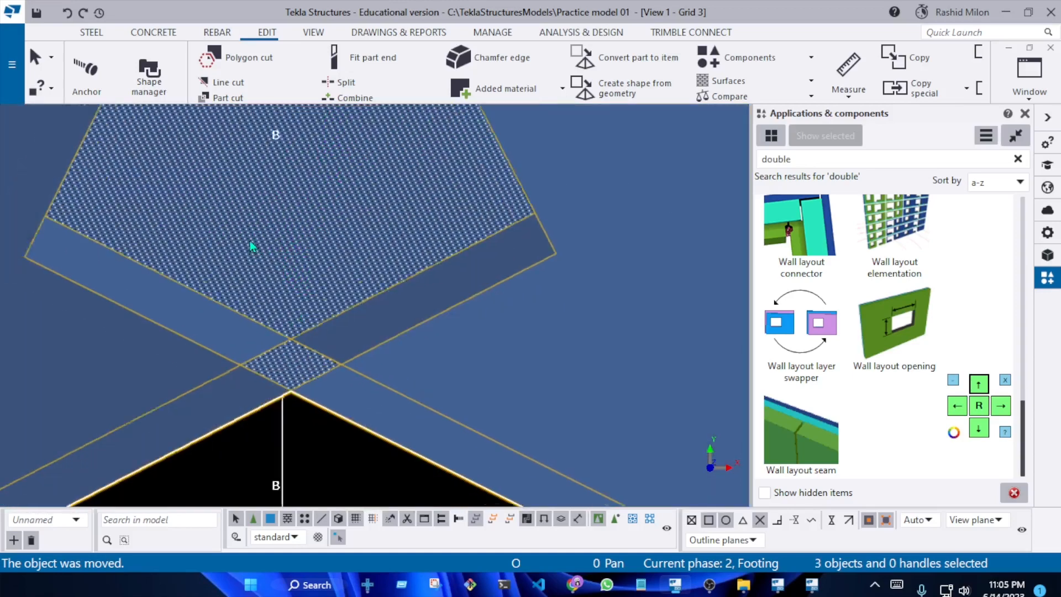
{"action": "scroll", "coordinate": [251, 247], "scroll_direction": "down", "scroll_amount": 4}
{"action": "scroll", "coordinate": [251, 232], "scroll_direction": "up", "scroll_amount": 5}
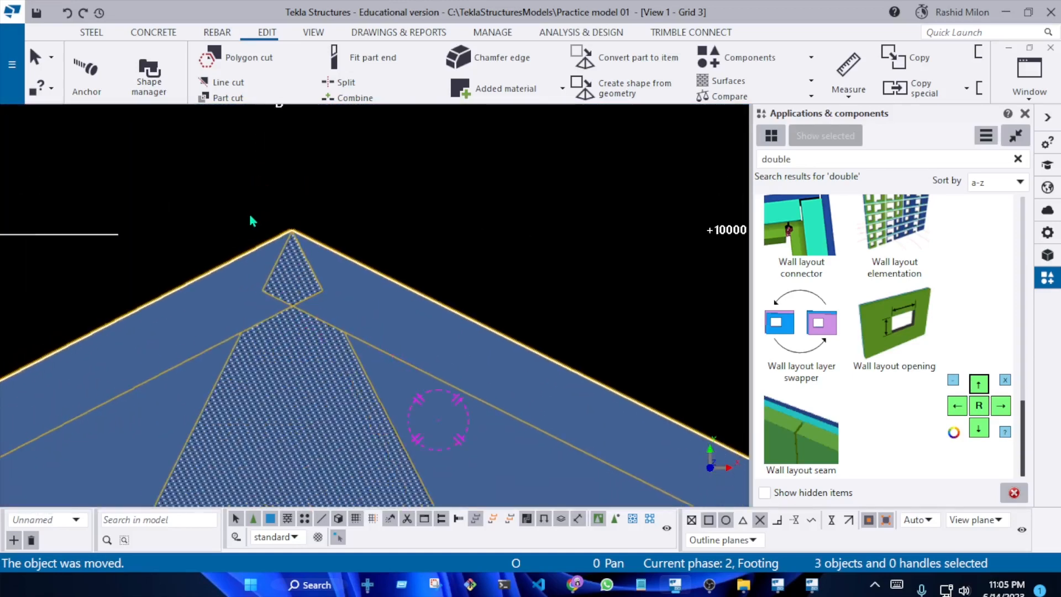
{"action": "scroll", "coordinate": [252, 220], "scroll_direction": "down", "scroll_amount": 5}
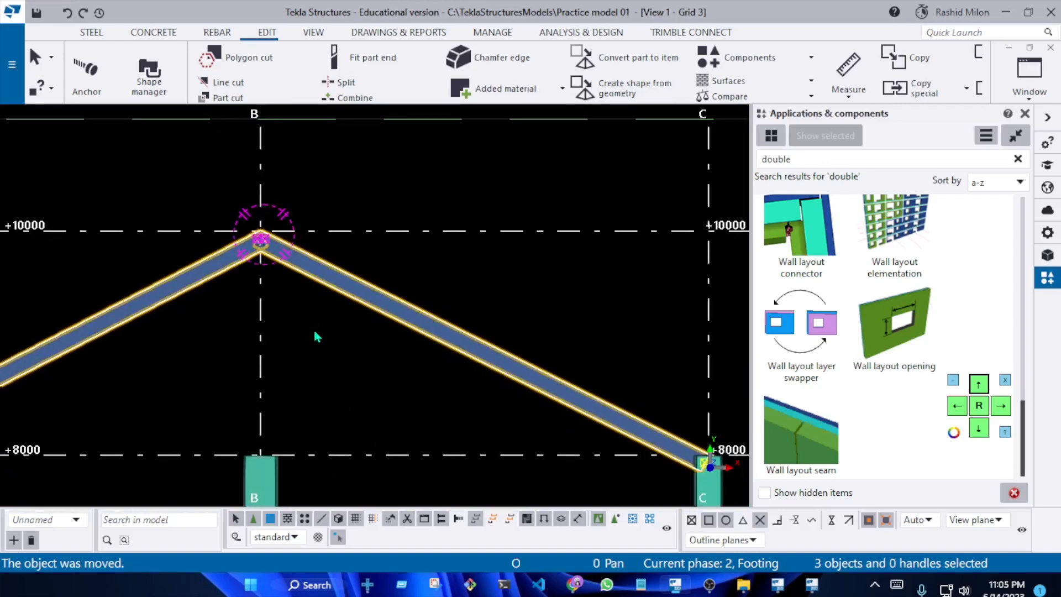
{"action": "left_click", "coordinate": [346, 334]}
{"action": "key", "text": "Escape"}
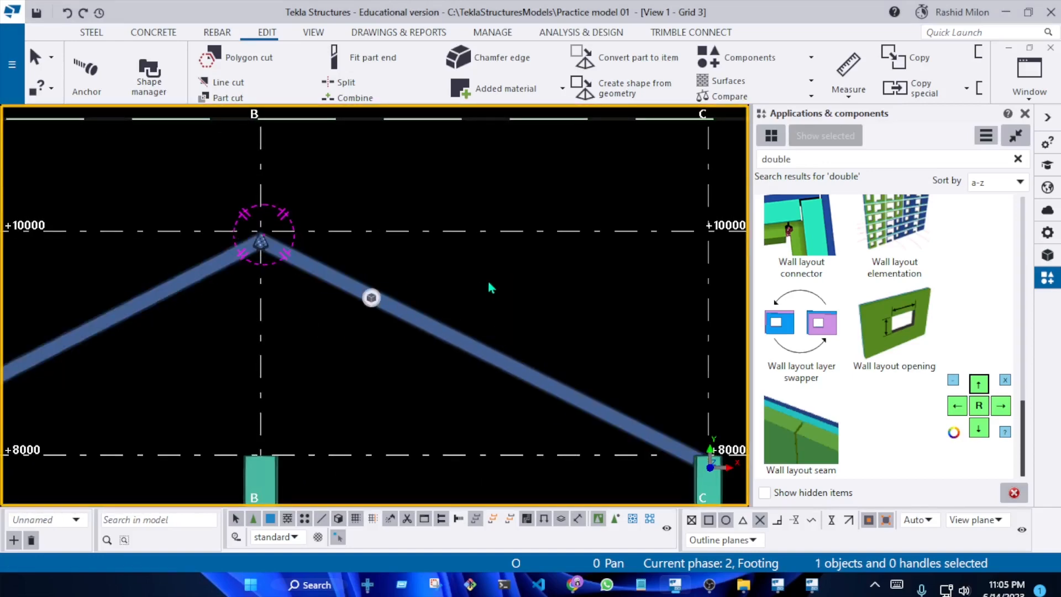
Delete the sloped beam between grids B and C
{"action": "scroll", "coordinate": [490, 287], "scroll_direction": "down", "scroll_amount": 2}
{"action": "left_click", "coordinate": [454, 307]}
{"action": "key", "text": "Delete"}
{"action": "scroll", "coordinate": [465, 281], "scroll_direction": "down", "scroll_amount": 2}
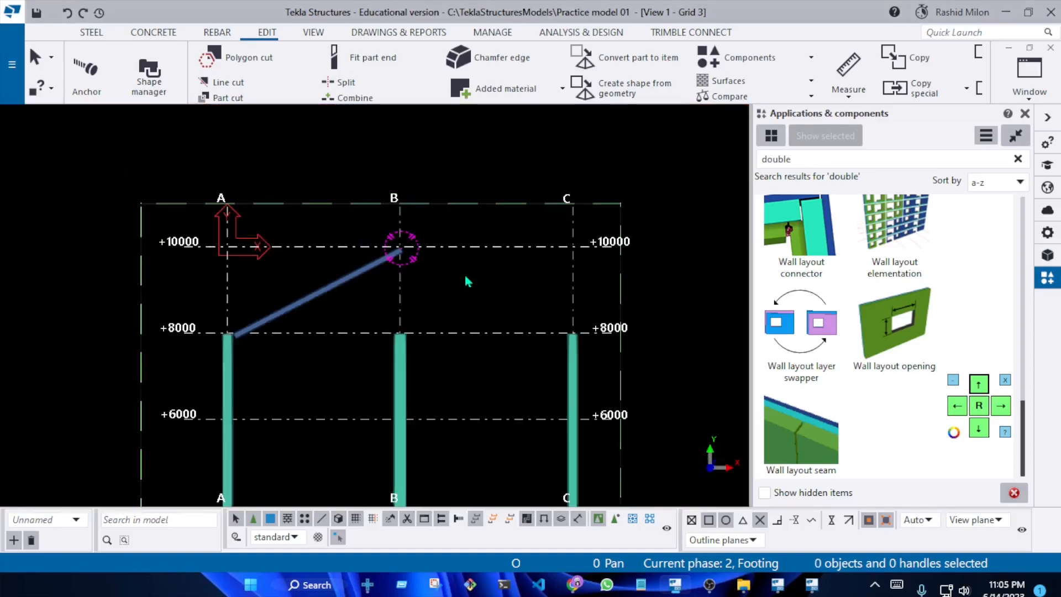
Copy-mirror the A–B sloped beam about grid B, using X0 4000.00, Y0 1000.00 and an angle of -90
{"action": "left_click", "coordinate": [302, 267]}
{"action": "right_click", "coordinate": [343, 277]}
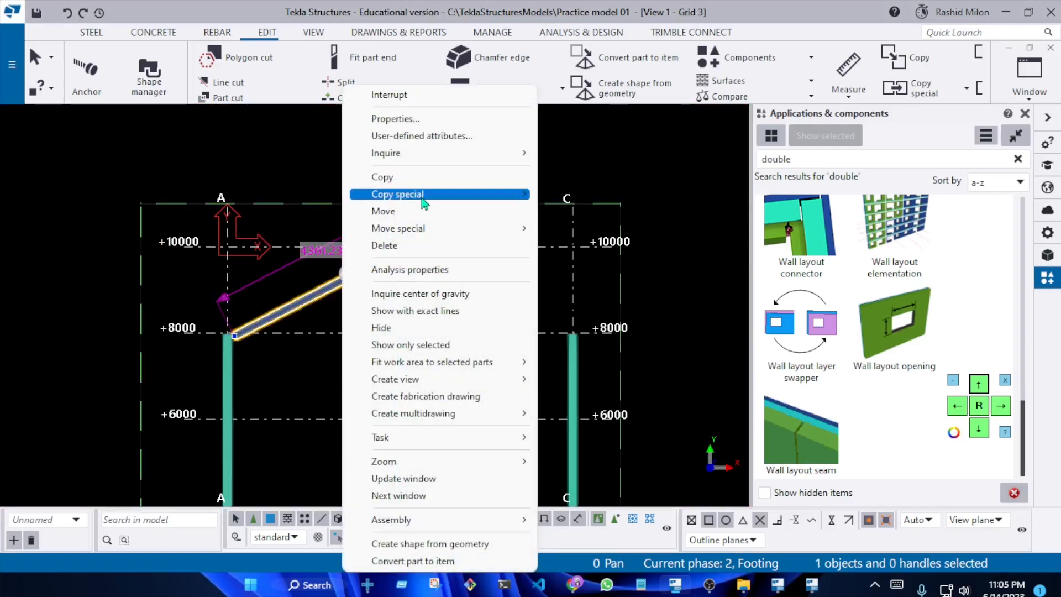
{"action": "mouse_move", "coordinate": [419, 194]}
{"action": "left_click", "coordinate": [579, 228]}
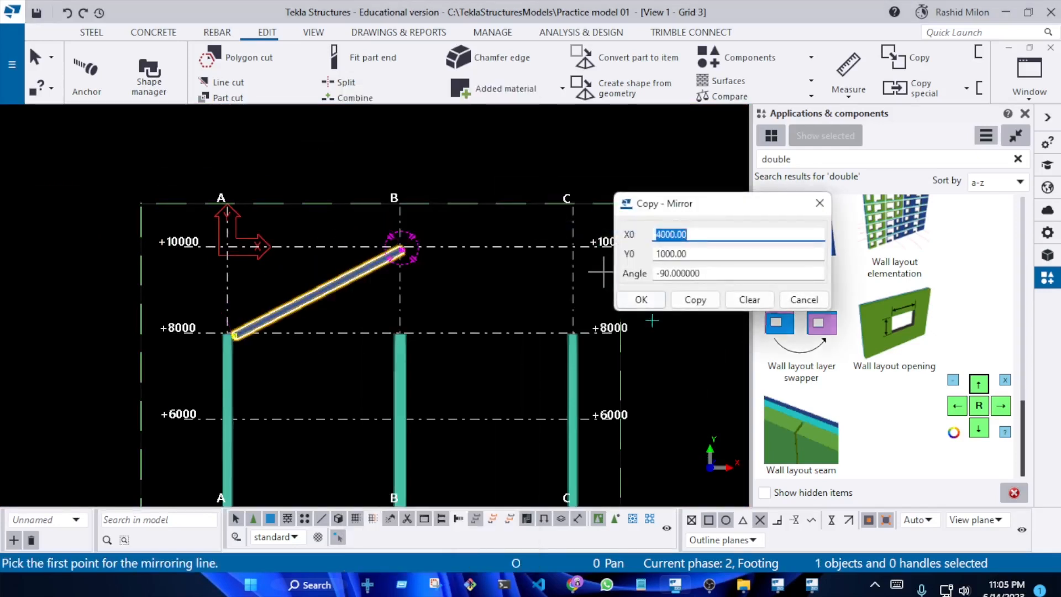
{"action": "left_click", "coordinate": [695, 300]}
{"action": "scroll", "coordinate": [417, 244], "scroll_direction": "up", "scroll_amount": 4}
{"action": "key", "text": "Escape"}
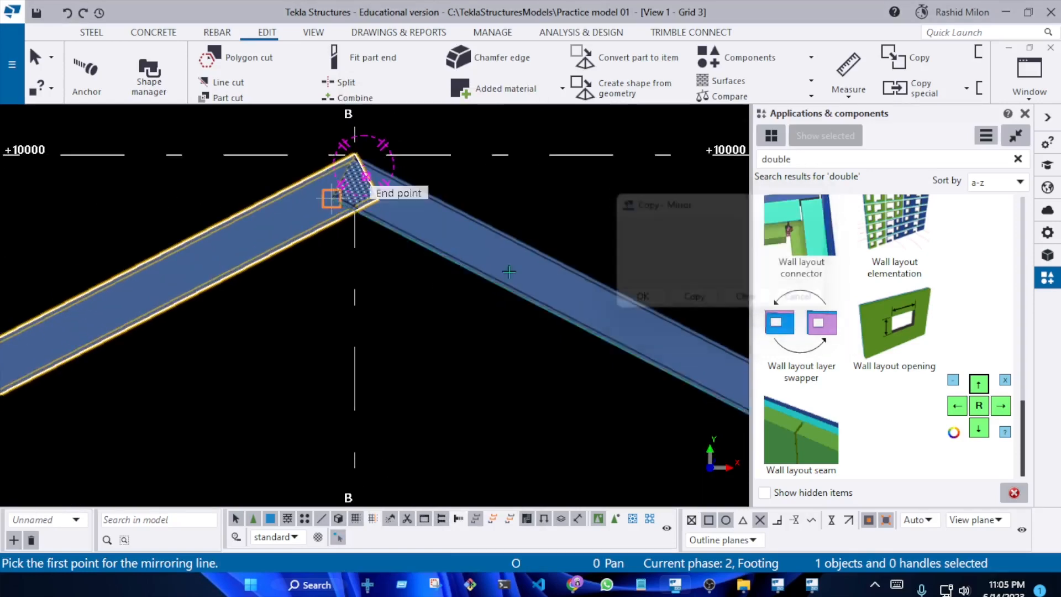
With the view in wireframe, move the A–B sloped beam's lower end handle down along its slope so the beam runs into column A
{"action": "scroll", "coordinate": [417, 245], "scroll_direction": "down", "scroll_amount": 6}
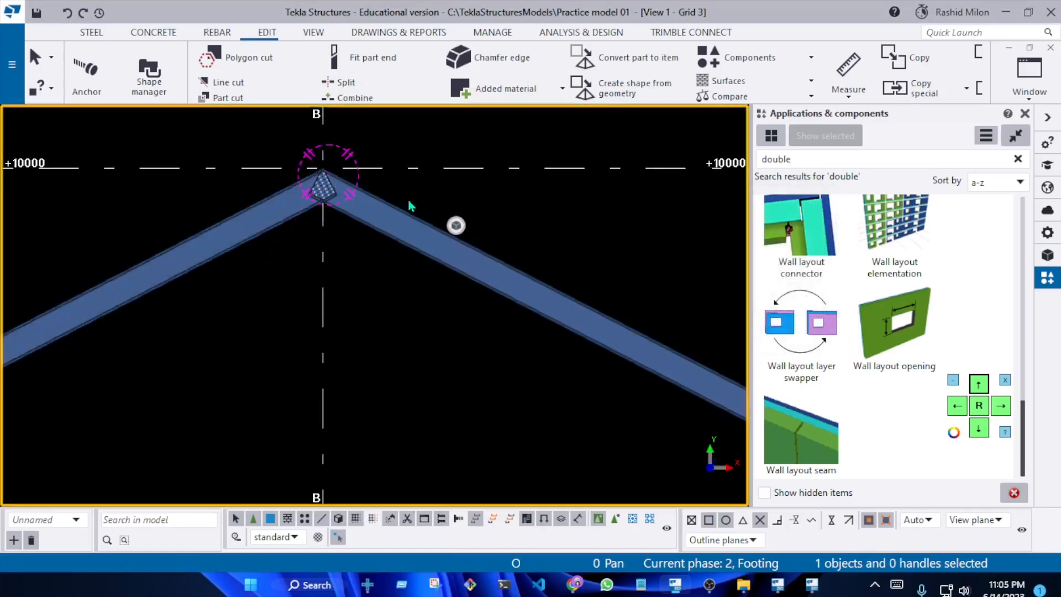
{"action": "scroll", "coordinate": [263, 293], "scroll_direction": "up", "scroll_amount": 7}
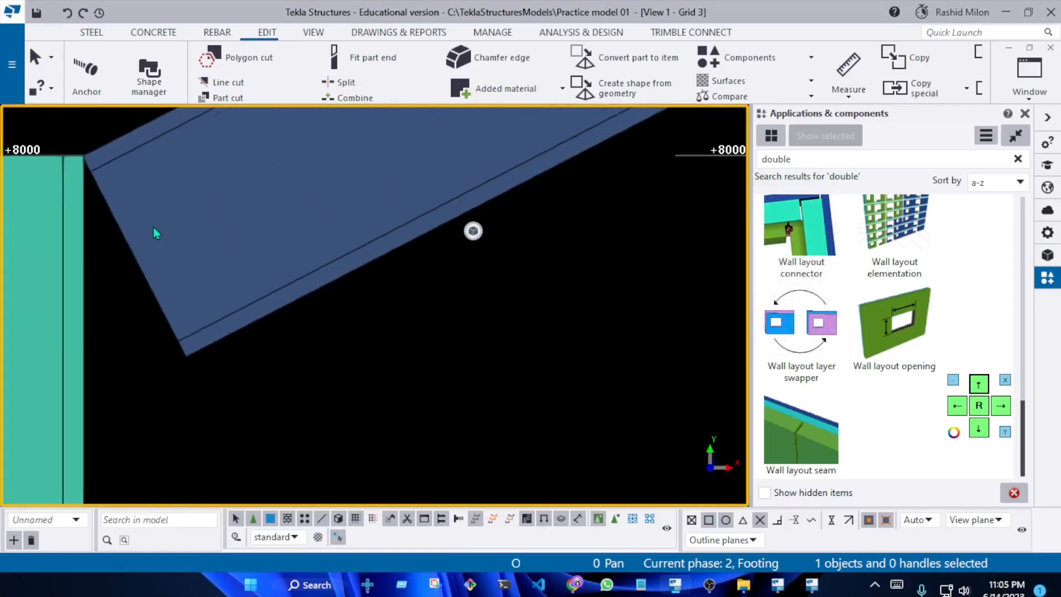
{"action": "scroll", "coordinate": [143, 246], "scroll_direction": "up", "scroll_amount": 5}
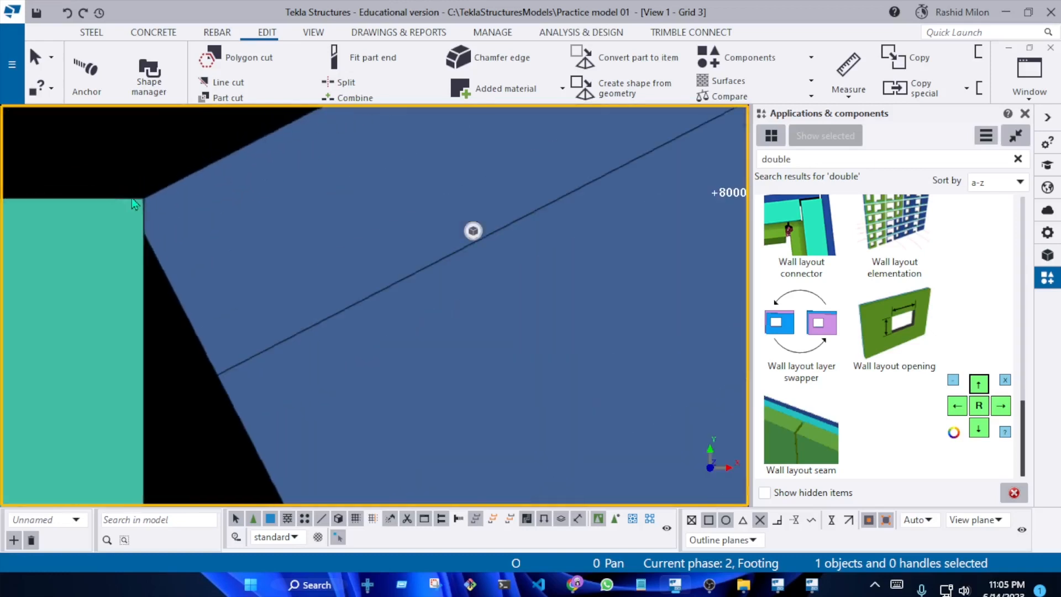
{"action": "scroll", "coordinate": [131, 209], "scroll_direction": "down", "scroll_amount": 5}
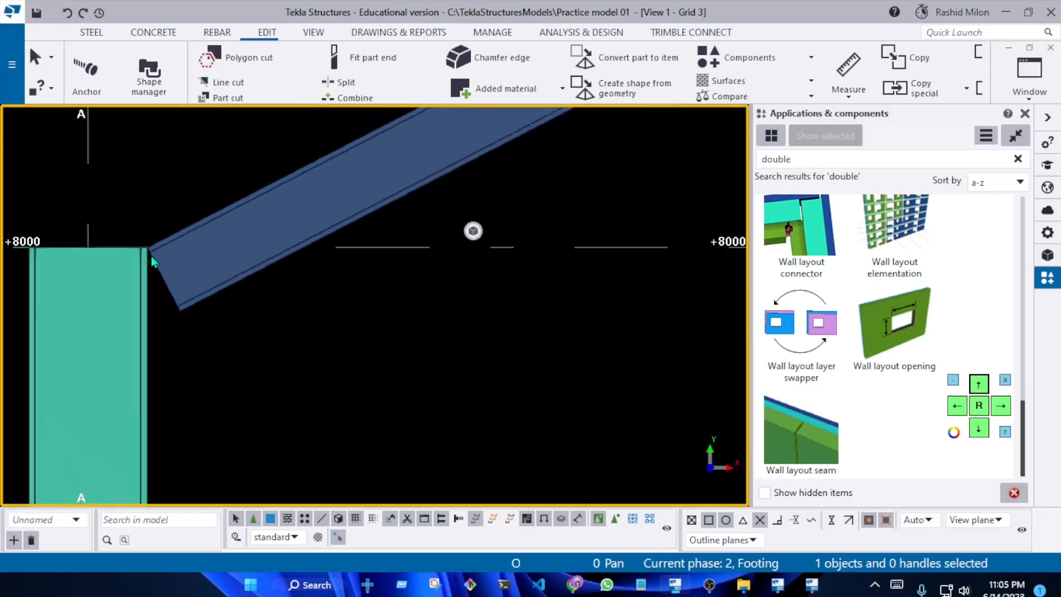
{"action": "scroll", "coordinate": [164, 261], "scroll_direction": "down", "scroll_amount": 2}
{"action": "left_click_drag", "start_coordinate": [229, 322], "coordinate": [192, 256]}
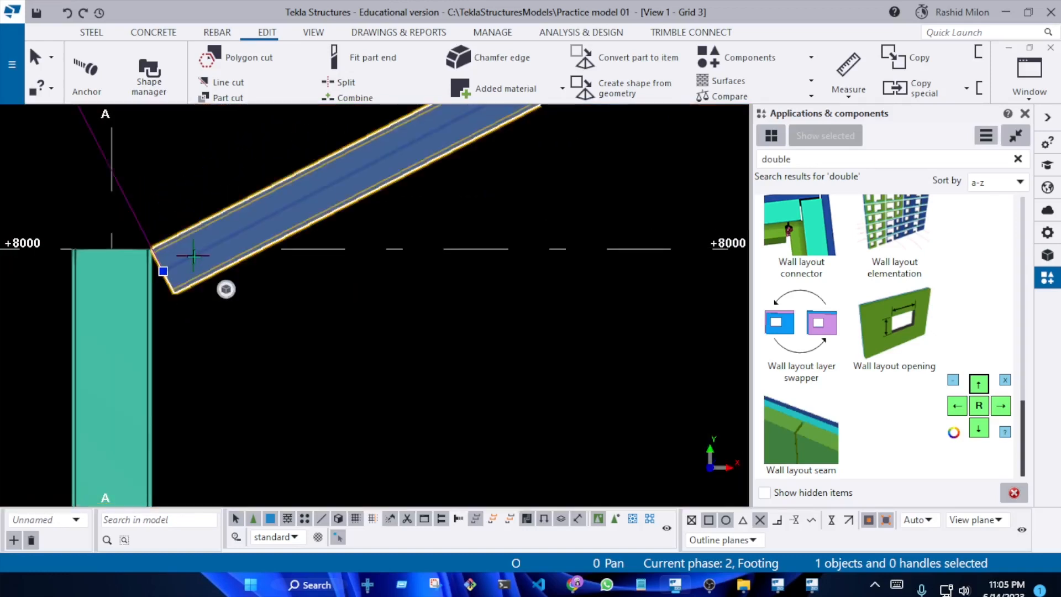
{"action": "left_click_drag", "start_coordinate": [99, 203], "coordinate": [211, 352]}
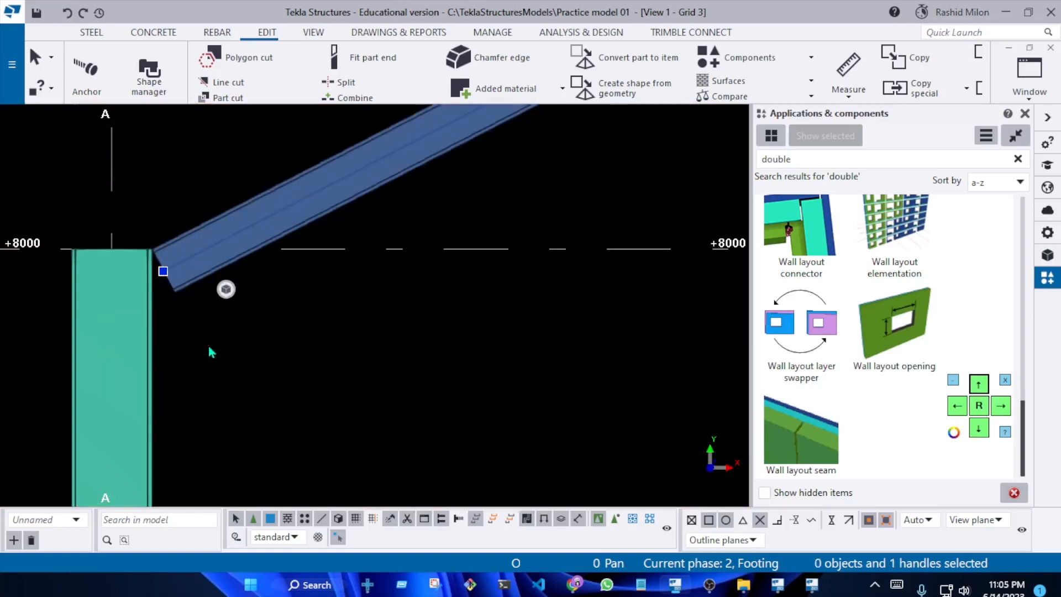
{"action": "scroll", "coordinate": [210, 345], "scroll_direction": "up", "scroll_amount": 3}
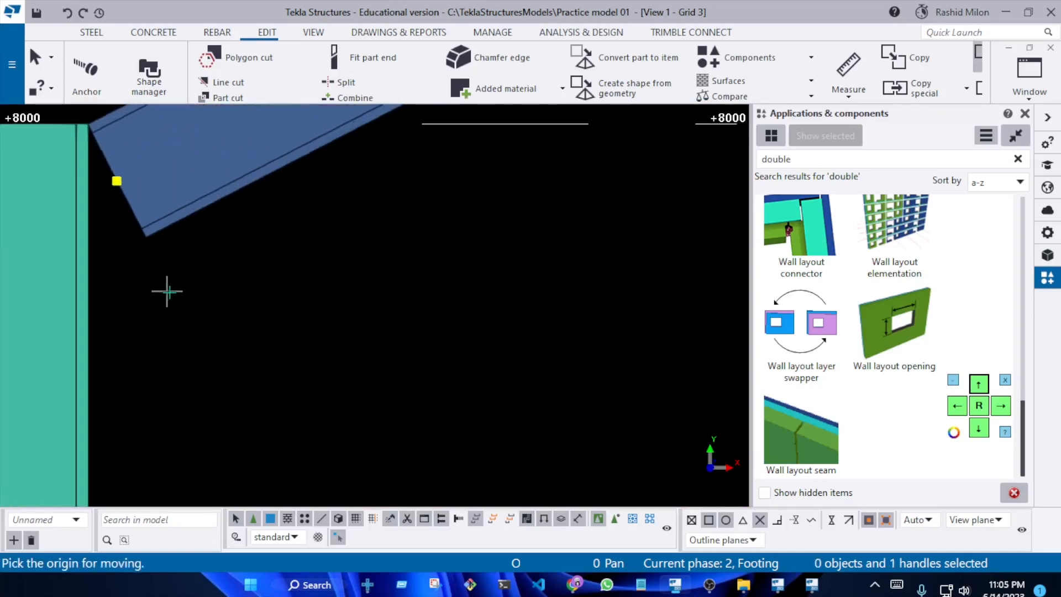
{"action": "key", "text": "ctrl+1"}
{"action": "scroll", "coordinate": [235, 342], "scroll_direction": "down", "scroll_amount": 1}
{"action": "scroll", "coordinate": [255, 274], "scroll_direction": "up", "scroll_amount": 2}
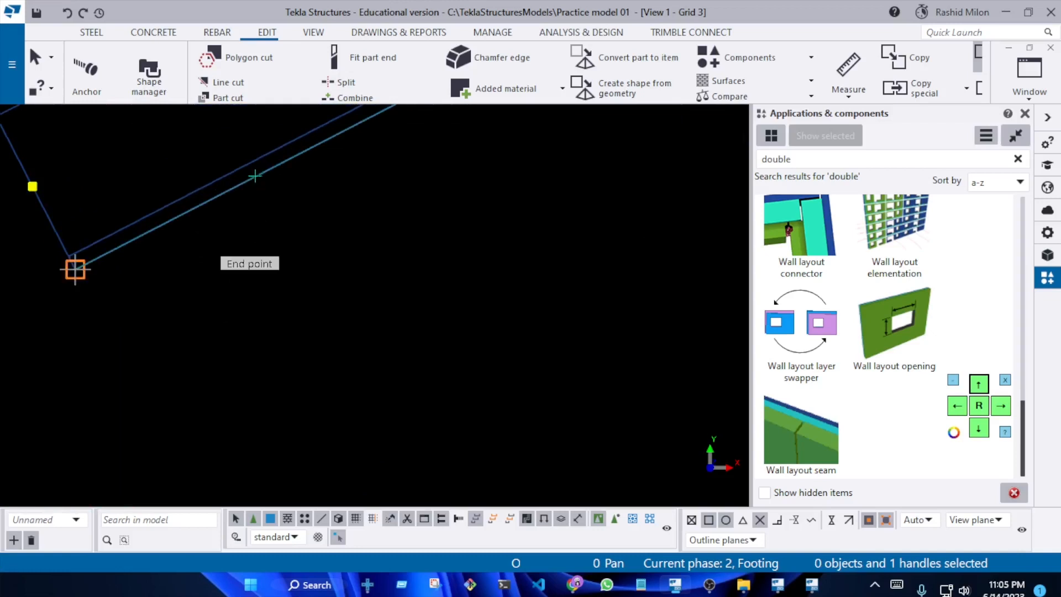
{"action": "scroll", "coordinate": [238, 342], "scroll_direction": "down", "scroll_amount": 3}
{"action": "scroll", "coordinate": [260, 379], "scroll_direction": "down", "scroll_amount": 2}
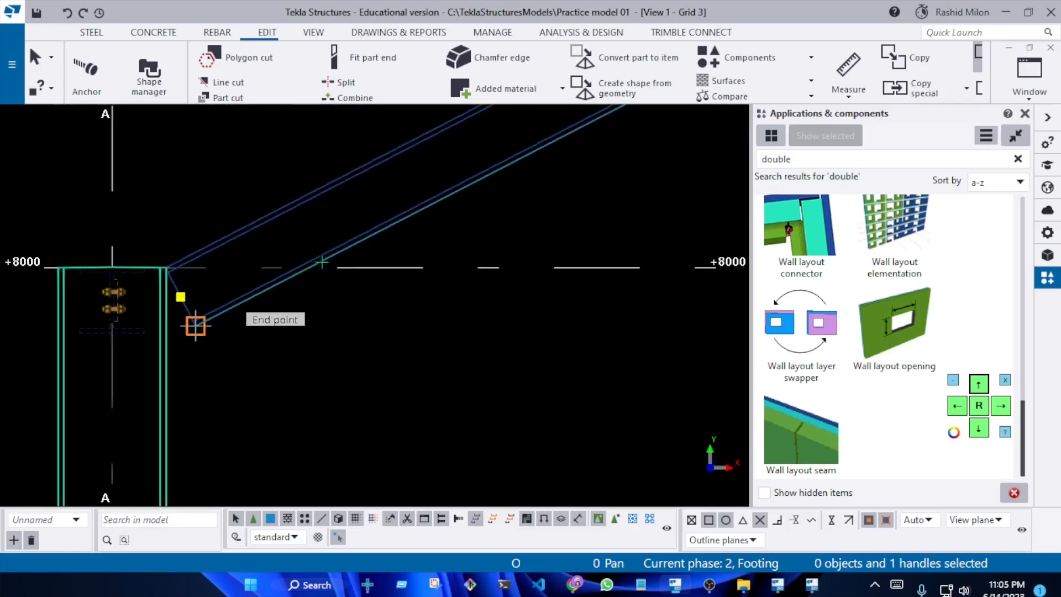
{"action": "left_click", "coordinate": [313, 267]}
{"action": "scroll", "coordinate": [219, 343], "scroll_direction": "up", "scroll_amount": 3}
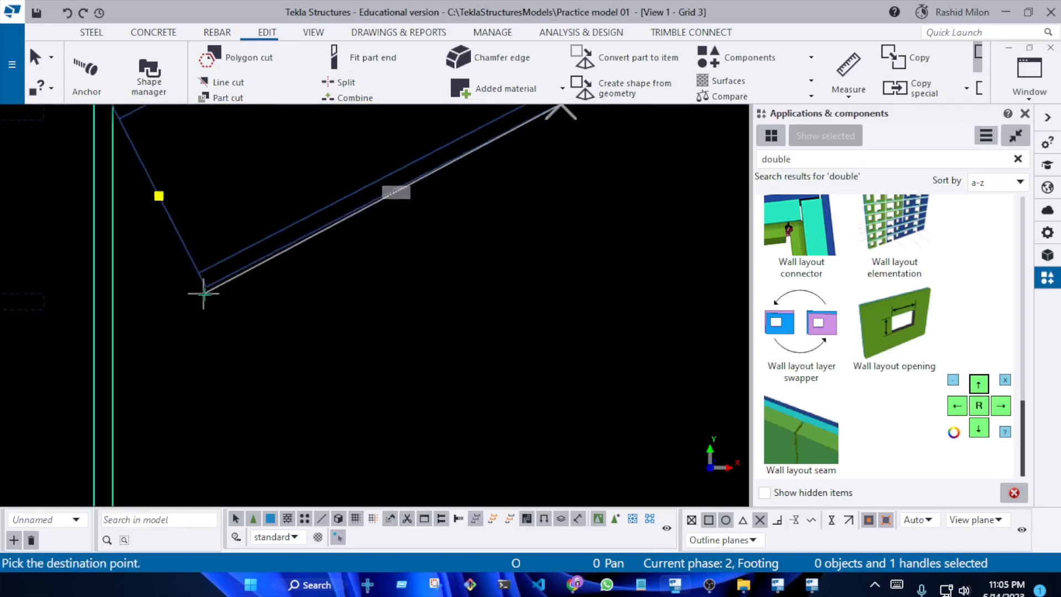
{"action": "left_click", "coordinate": [205, 287]}
{"action": "scroll", "coordinate": [185, 351], "scroll_direction": "down", "scroll_amount": 3}
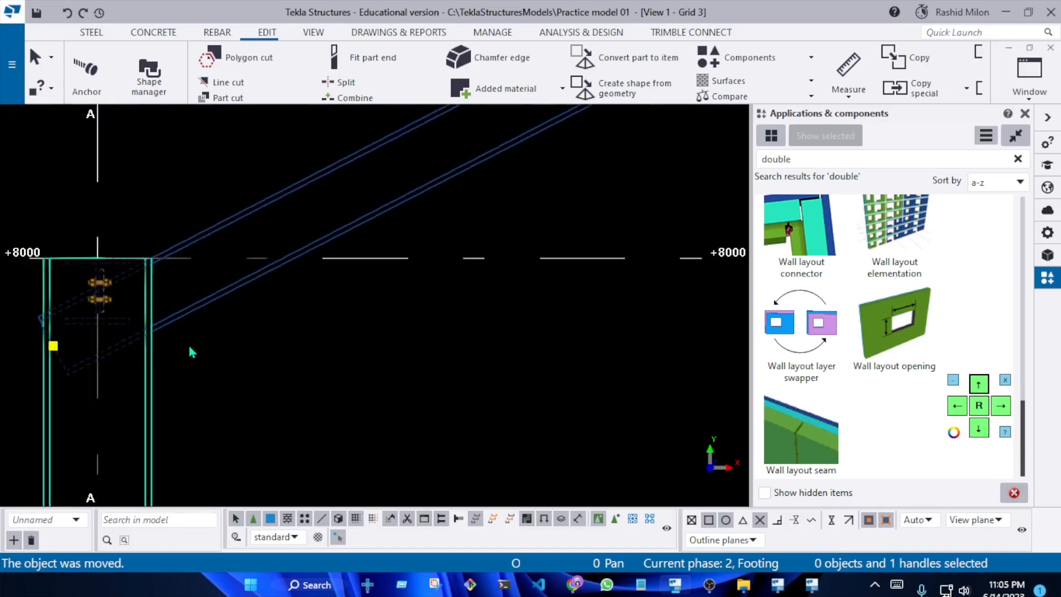
{"action": "scroll", "coordinate": [155, 310], "scroll_direction": "up", "scroll_amount": 2}
{"action": "scroll", "coordinate": [155, 299], "scroll_direction": "up", "scroll_amount": 1}
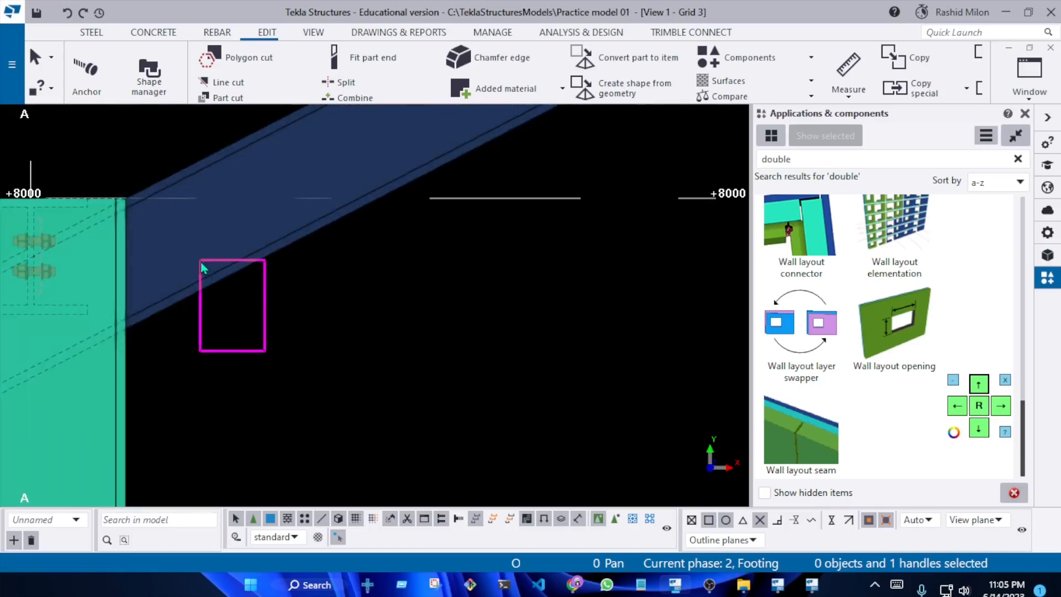
Move the A–B sloped beam's lower end handle so its bottom corner lands where the beam's underside meets column A's inner face
{"action": "left_click_drag", "start_coordinate": [201, 263], "coordinate": [200, 262]}
{"action": "scroll", "coordinate": [209, 267], "scroll_direction": "down", "scroll_amount": 5}
{"action": "scroll", "coordinate": [92, 304], "scroll_direction": "up", "scroll_amount": 3}
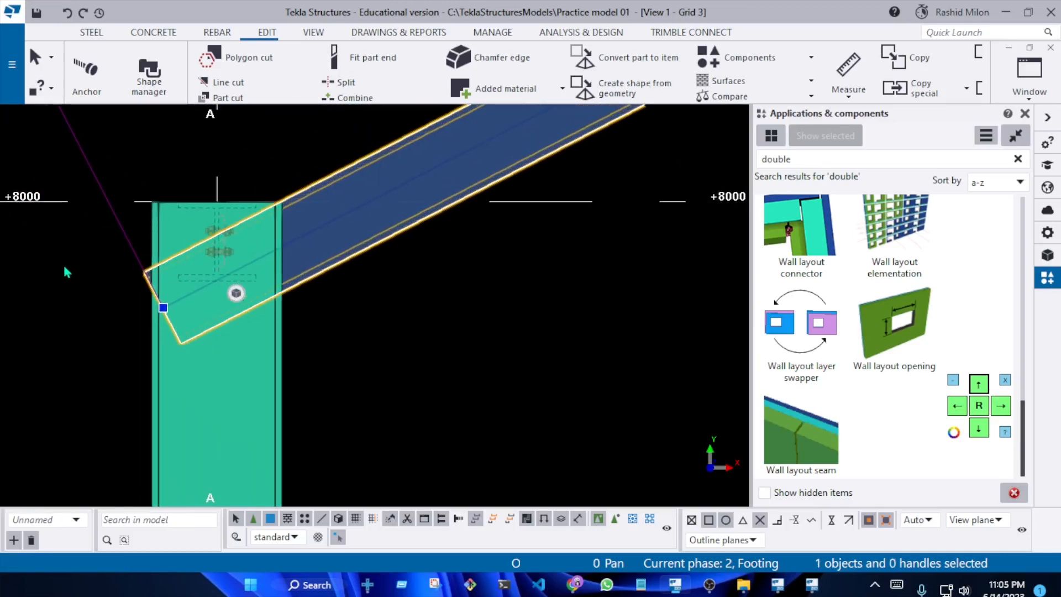
{"action": "left_click_drag", "start_coordinate": [65, 271], "coordinate": [204, 409]}
{"action": "right_click", "coordinate": [181, 262]}
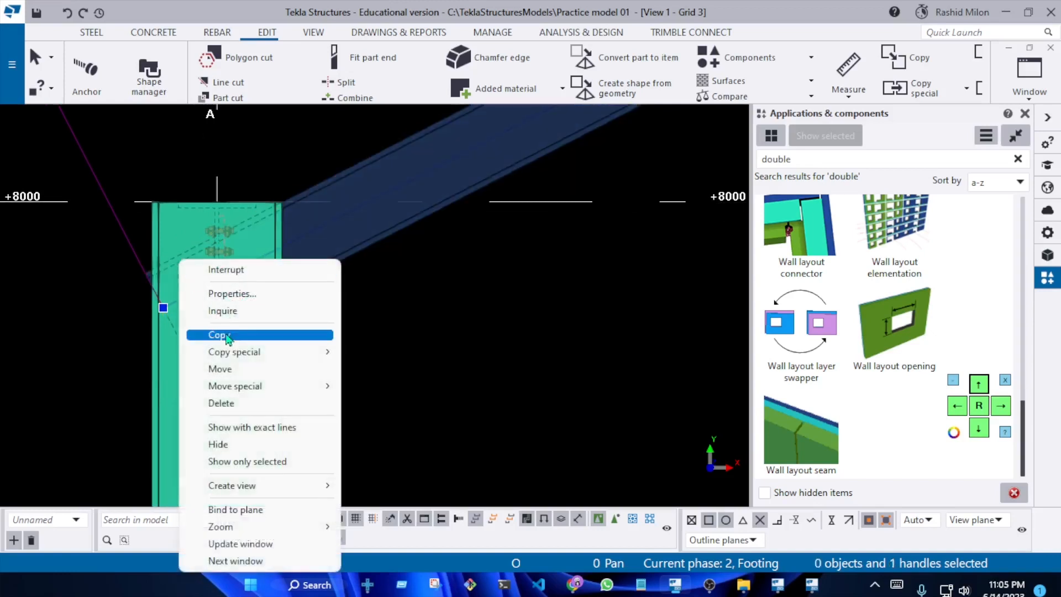
{"action": "left_click", "coordinate": [224, 368]}
{"action": "scroll", "coordinate": [201, 360], "scroll_direction": "up", "scroll_amount": 2}
{"action": "scroll", "coordinate": [161, 401], "scroll_direction": "down", "scroll_amount": 1}
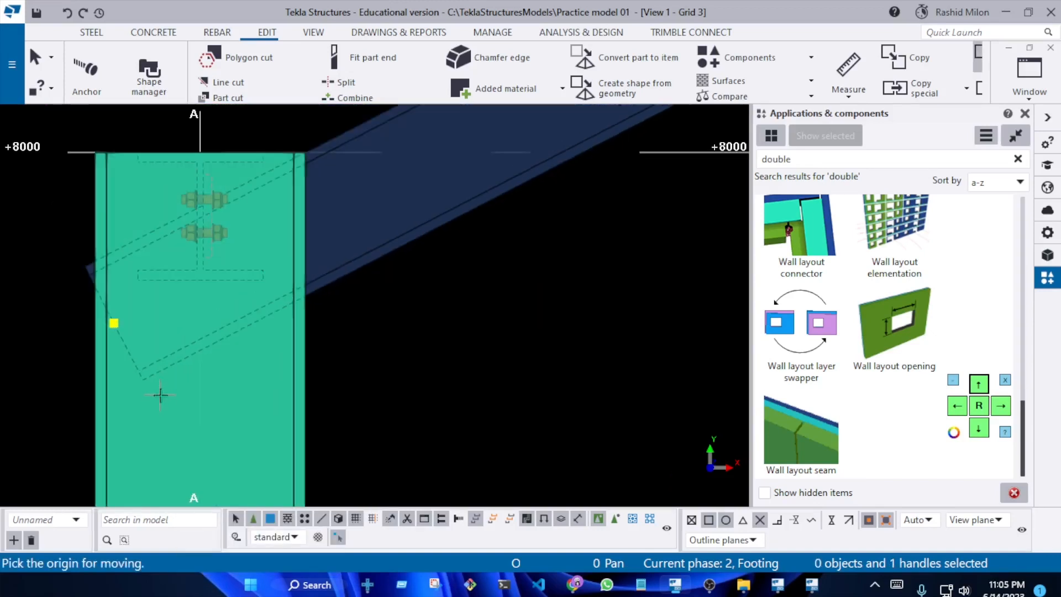
{"action": "left_click", "coordinate": [144, 379]}
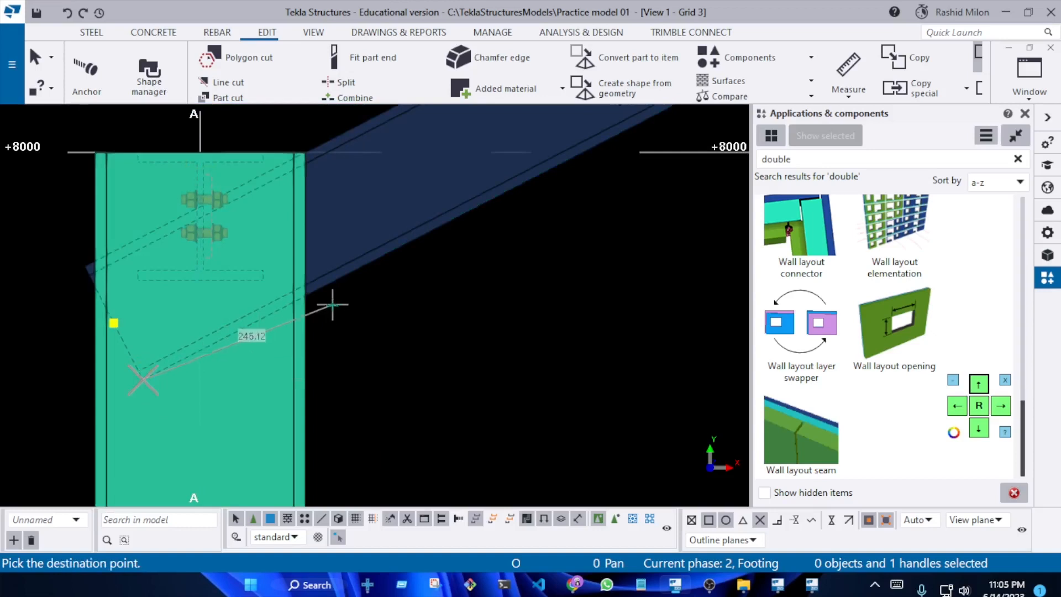
{"action": "left_click", "coordinate": [306, 297]}
{"action": "scroll", "coordinate": [229, 356], "scroll_direction": "down", "scroll_amount": 3}
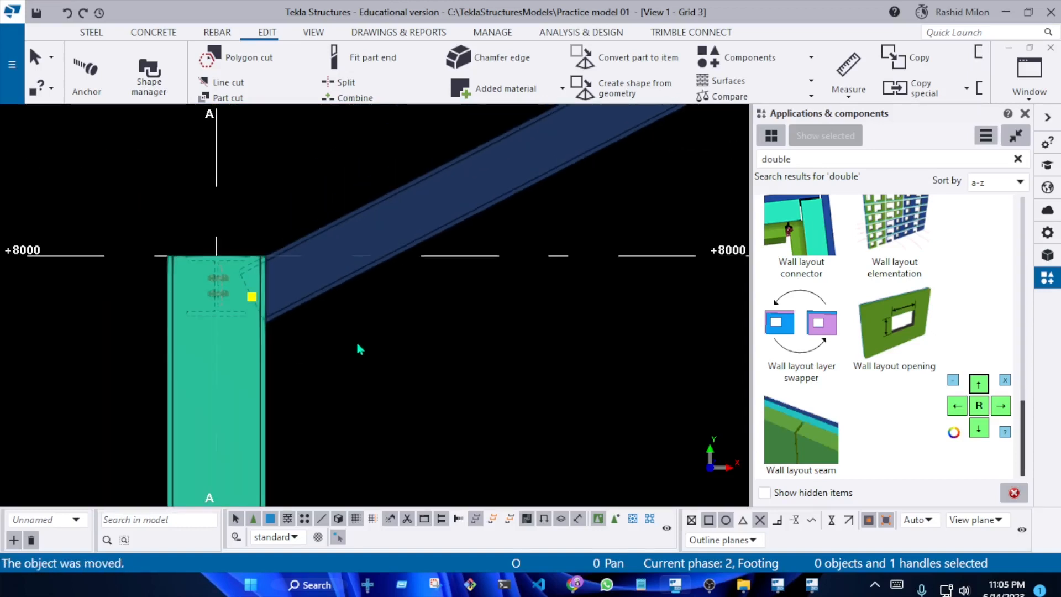
Line-cut the A–B sloped beam along column A's inner face, removing the beam end inside the column
{"action": "scroll", "coordinate": [330, 349], "scroll_direction": "up", "scroll_amount": 4}
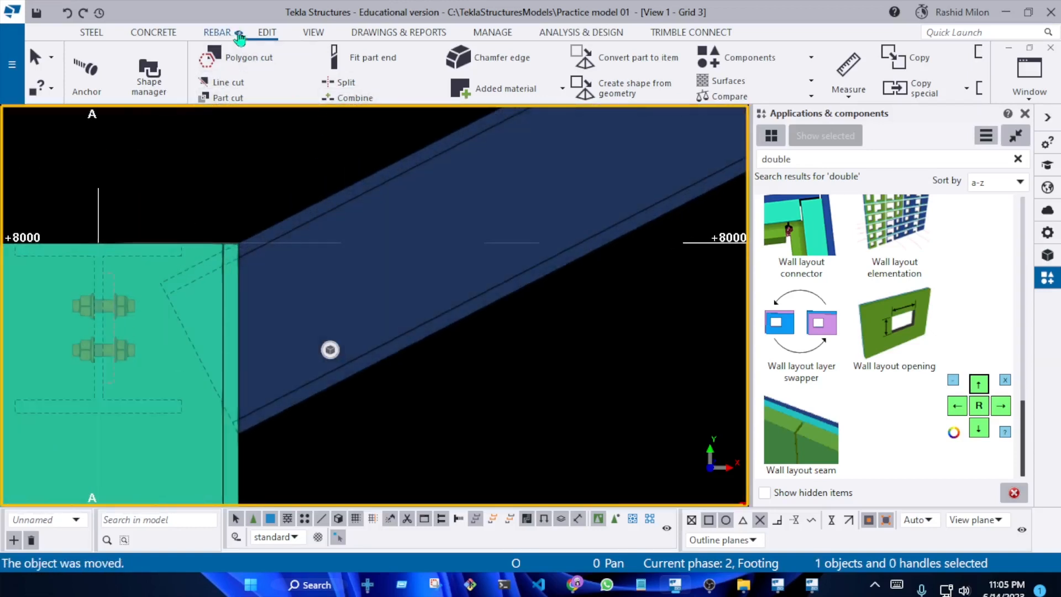
{"action": "left_click", "coordinate": [267, 33]}
{"action": "left_click", "coordinate": [151, 78]}
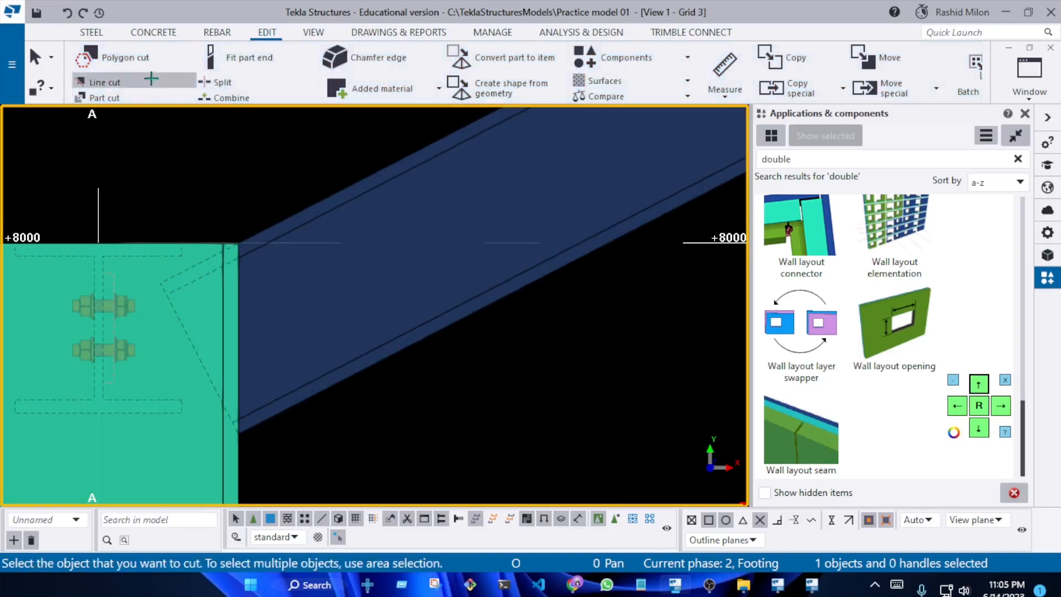
{"action": "left_click", "coordinate": [331, 304]}
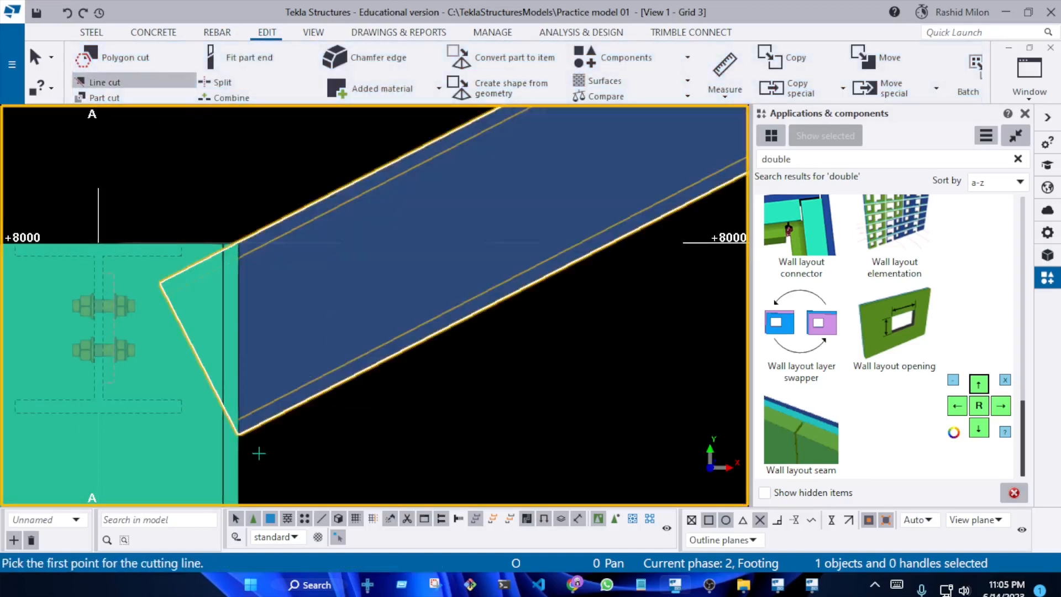
{"action": "left_click", "coordinate": [238, 243]}
{"action": "left_click", "coordinate": [167, 196]}
{"action": "scroll", "coordinate": [167, 196], "scroll_direction": "down", "scroll_amount": 8}
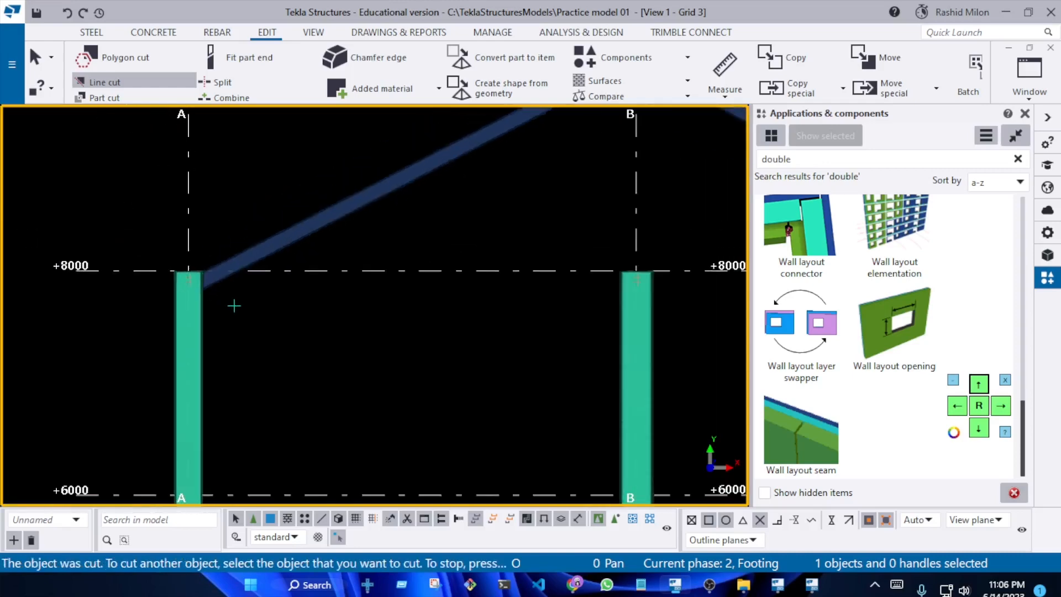
Delete the outdated sloped beam between grids B and C
{"action": "middle_click_drag", "start_coordinate": [474, 255], "coordinate": [388, 266]}
{"action": "scroll", "coordinate": [440, 220], "scroll_direction": "up", "scroll_amount": 7}
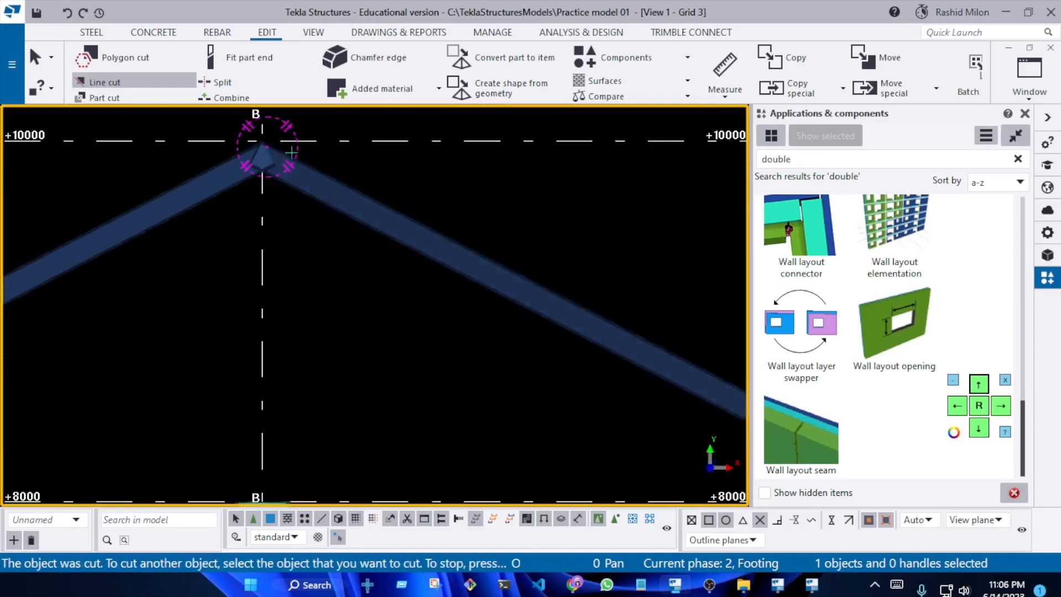
{"action": "scroll", "coordinate": [280, 227], "scroll_direction": "down", "scroll_amount": 7}
{"action": "scroll", "coordinate": [574, 370], "scroll_direction": "up", "scroll_amount": 10}
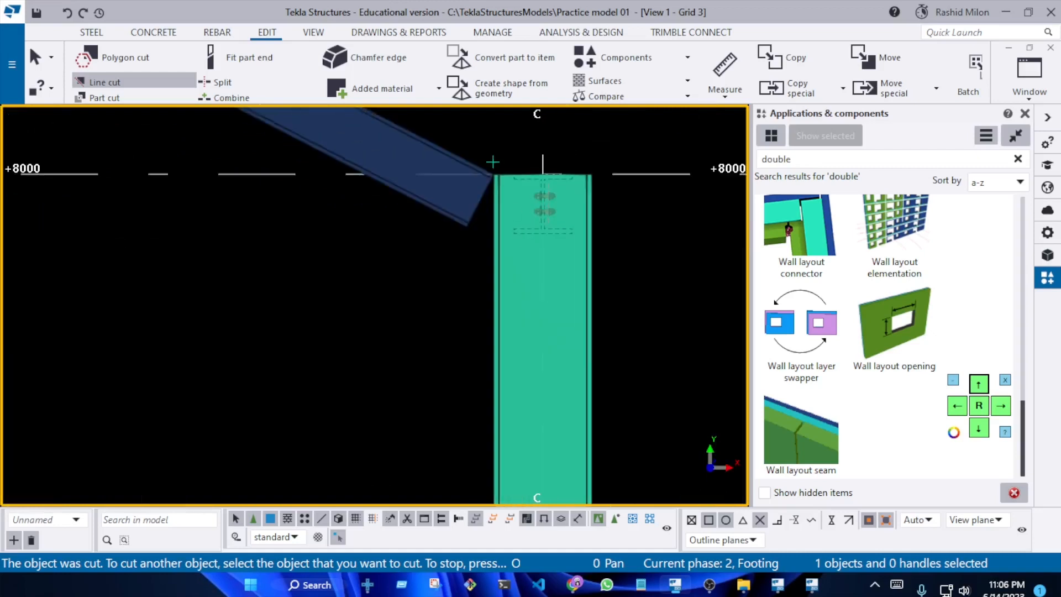
{"action": "scroll", "coordinate": [533, 247], "scroll_direction": "down", "scroll_amount": 5}
{"action": "key", "text": "Escape"}
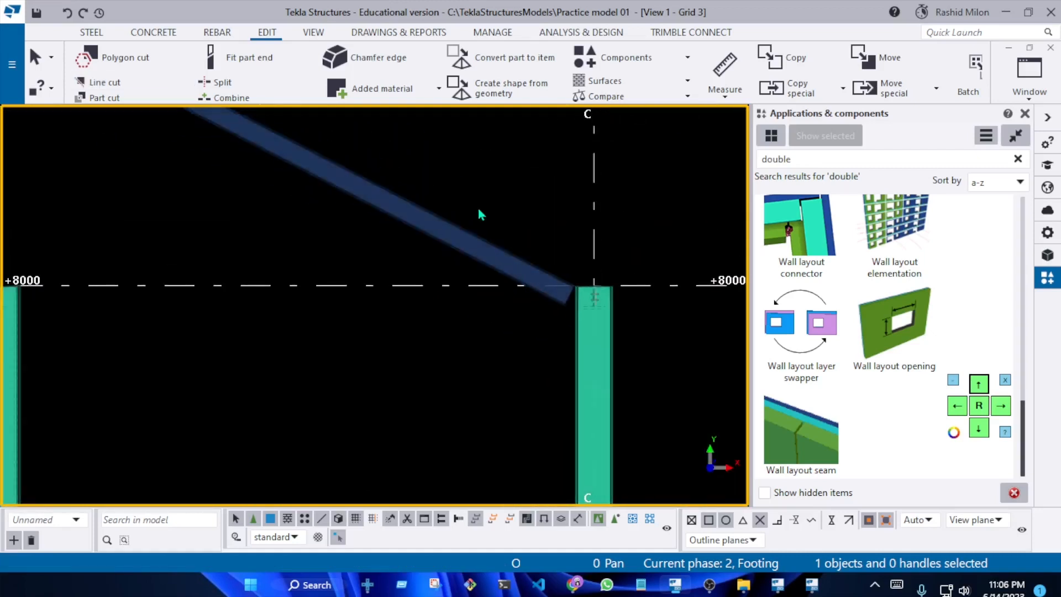
{"action": "left_click_drag", "start_coordinate": [435, 238], "coordinate": [437, 238]}
{"action": "key", "text": "Delete"}
{"action": "scroll", "coordinate": [463, 301], "scroll_direction": "down", "scroll_amount": 6}
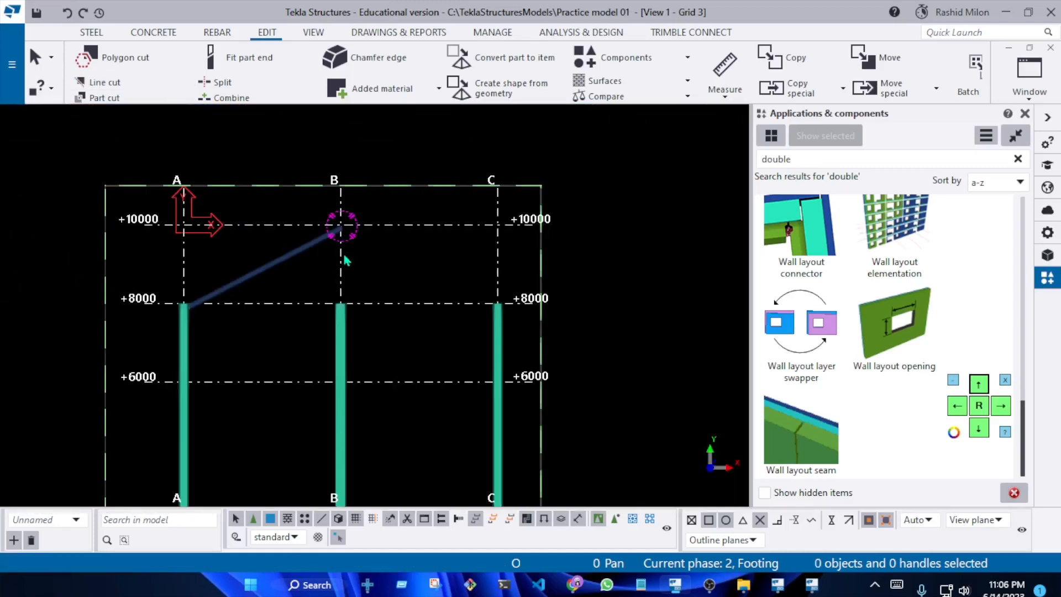
Copy-mirror the cut A–B sloped beam about grid B, using X0 4000.00, Y0 1000.00 and an angle of -90
{"action": "scroll", "coordinate": [345, 243], "scroll_direction": "up", "scroll_amount": 6}
{"action": "scroll", "coordinate": [348, 231], "scroll_direction": "up", "scroll_amount": 4}
{"action": "scroll", "coordinate": [332, 219], "scroll_direction": "down", "scroll_amount": 2}
{"action": "left_click", "coordinate": [229, 273]}
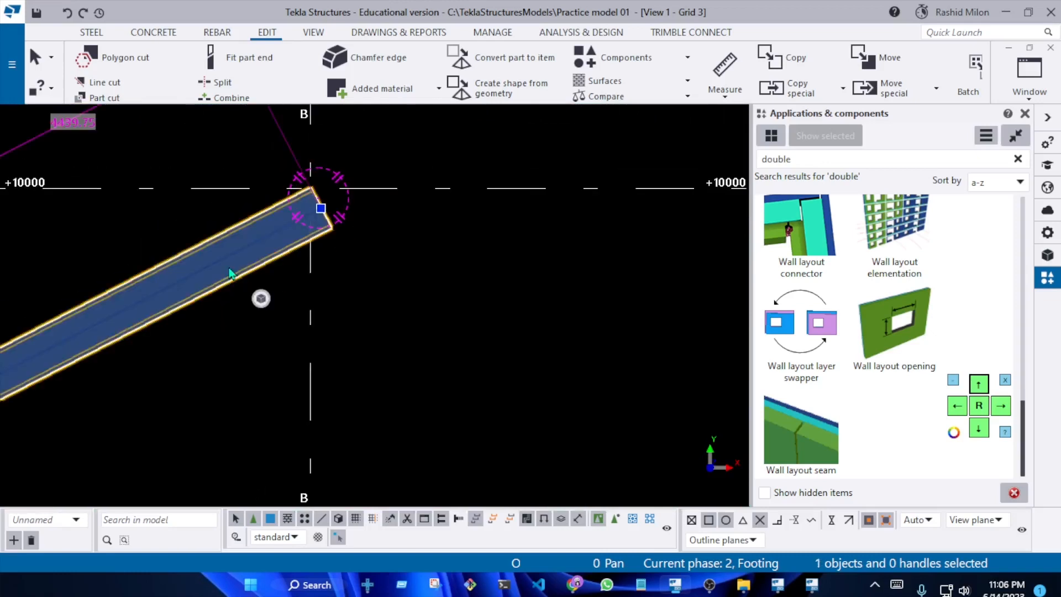
{"action": "right_click", "coordinate": [229, 272]}
{"action": "mouse_move", "coordinate": [363, 196]}
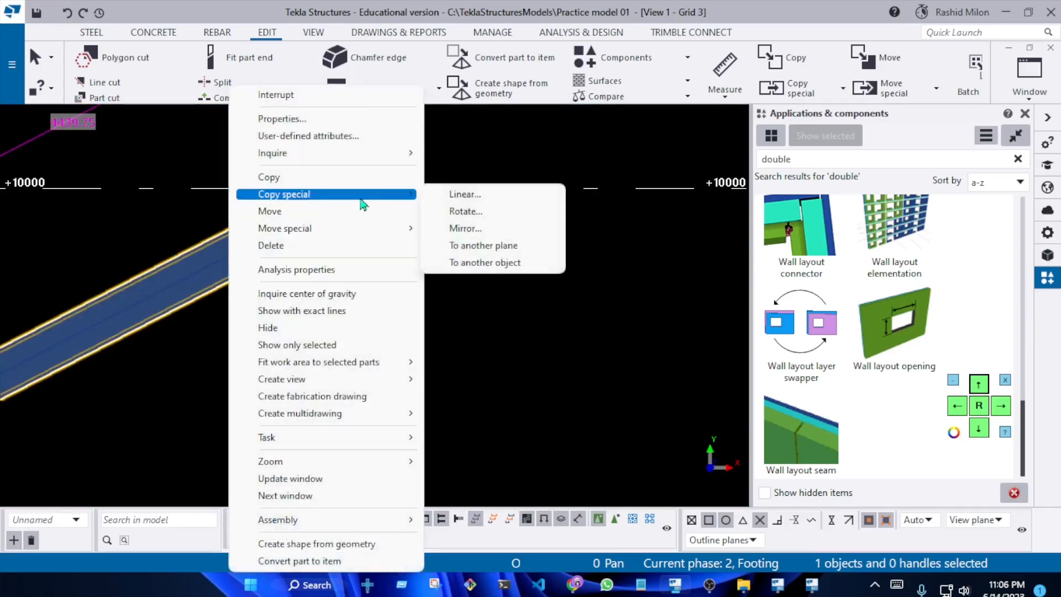
{"action": "left_click", "coordinate": [482, 227]}
{"action": "left_click", "coordinate": [691, 305]}
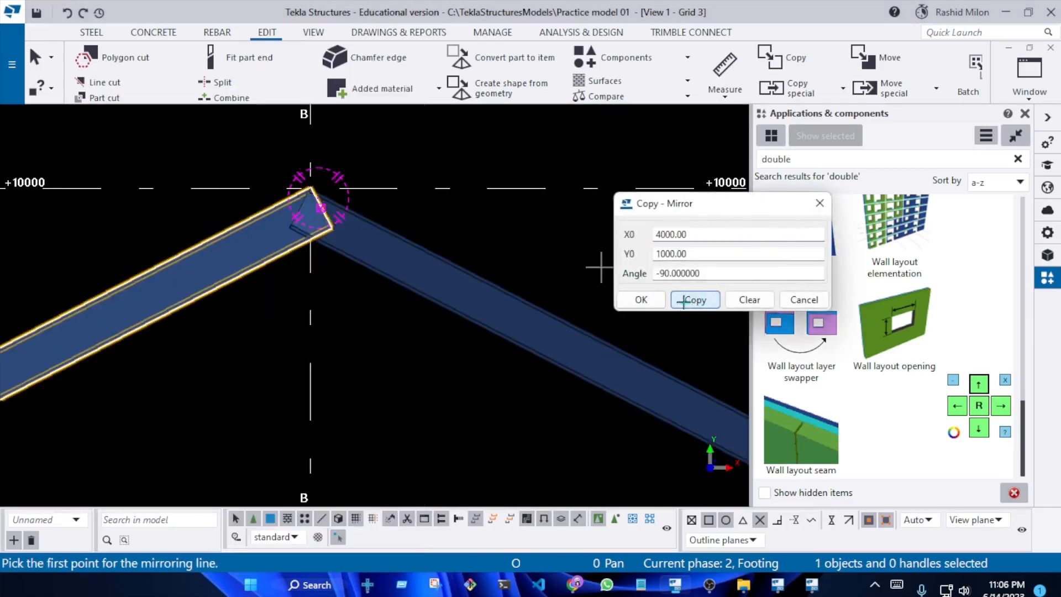
{"action": "key", "text": "Escape"}
Examine how the mirrored beam meets column C and how both sloped beams overlap at the ridge
{"action": "scroll", "coordinate": [350, 259], "scroll_direction": "down", "scroll_amount": 6}
{"action": "middle_click_drag", "start_coordinate": [594, 426], "coordinate": [509, 355]}
{"action": "scroll", "coordinate": [519, 348], "scroll_direction": "up", "scroll_amount": 7}
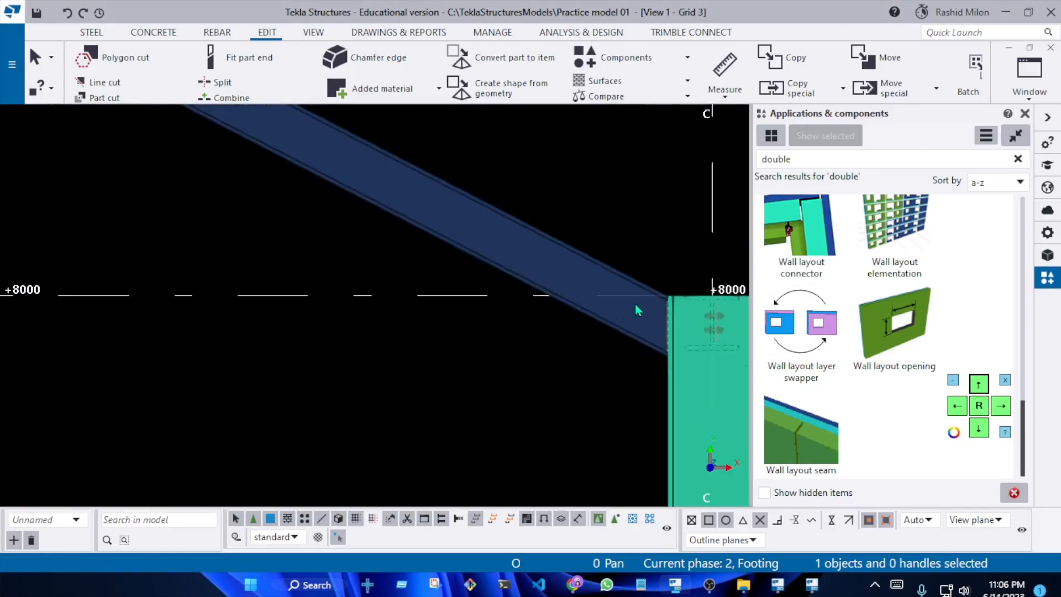
{"action": "scroll", "coordinate": [638, 307], "scroll_direction": "up", "scroll_amount": 5}
{"action": "left_click", "coordinate": [535, 312]}
{"action": "scroll", "coordinate": [532, 323], "scroll_direction": "down", "scroll_amount": 6}
{"action": "middle_click_drag", "start_coordinate": [232, 236], "coordinate": [462, 410]}
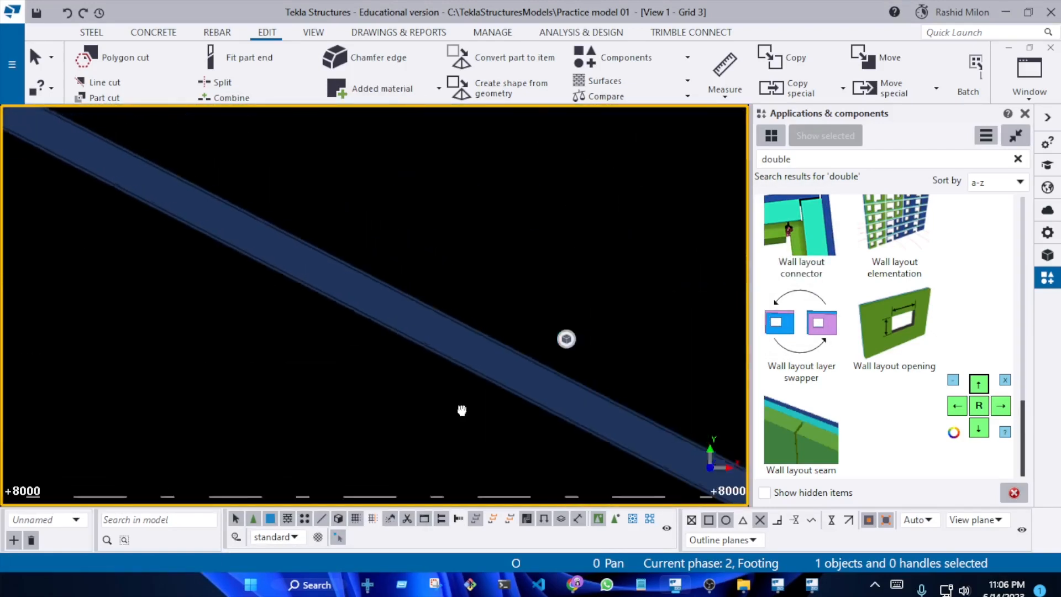
{"action": "scroll", "coordinate": [462, 410], "scroll_direction": "down", "scroll_amount": 5}
{"action": "scroll", "coordinate": [202, 237], "scroll_direction": "up", "scroll_amount": 6}
{"action": "middle_click_drag", "start_coordinate": [202, 237], "coordinate": [442, 227]}
{"action": "scroll", "coordinate": [475, 232], "scroll_direction": "up", "scroll_amount": 5}
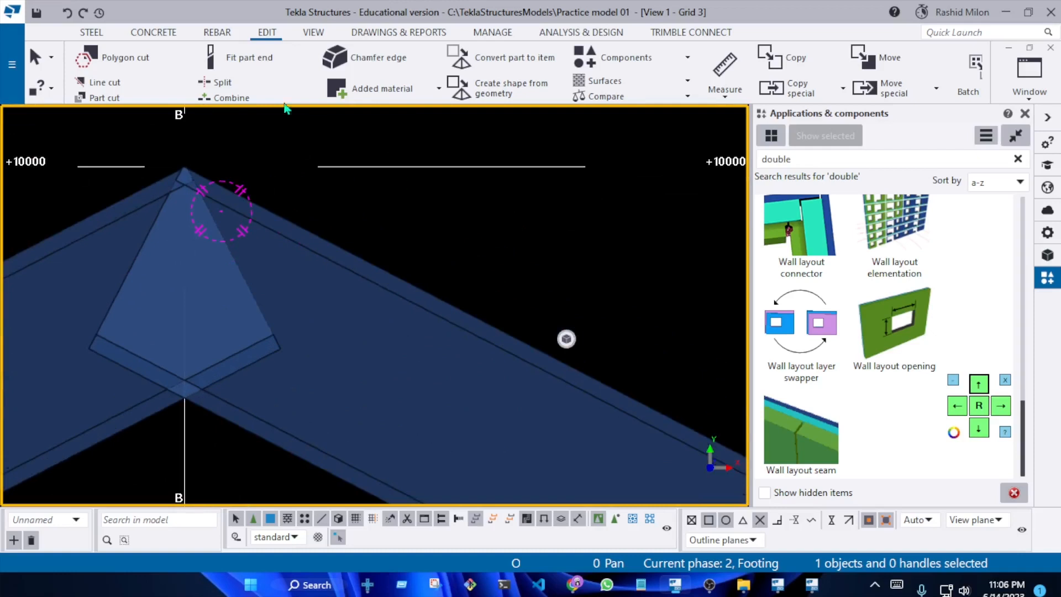
Line-cut the B–C sloped beam's upper end from a point below the ridge to its top end point, removing the A side
{"action": "left_click", "coordinate": [150, 97]}
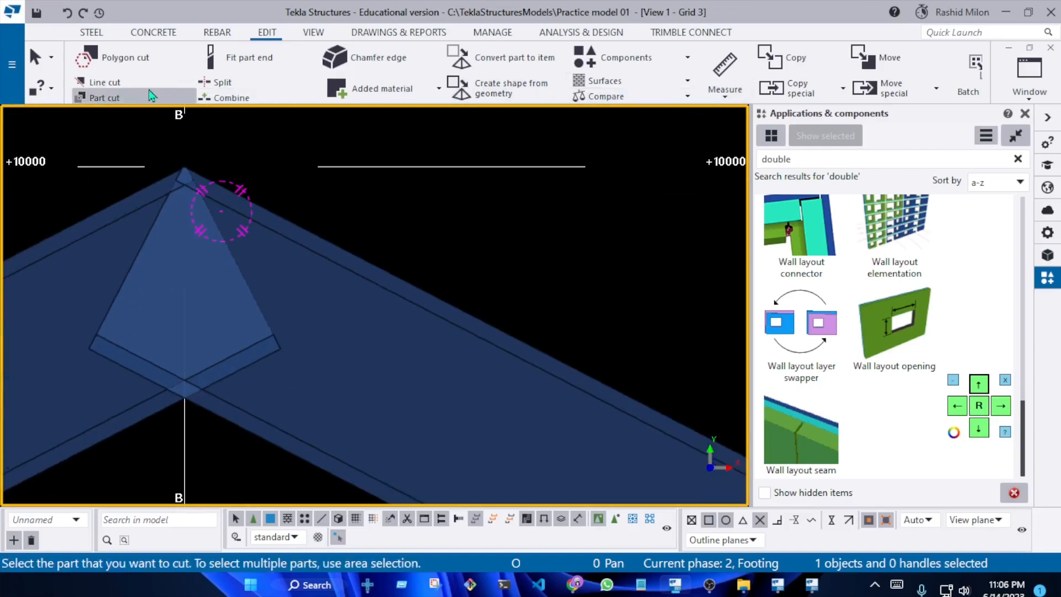
{"action": "left_click", "coordinate": [133, 82]}
{"action": "scroll", "coordinate": [396, 245], "scroll_direction": "down", "scroll_amount": 3}
{"action": "left_click", "coordinate": [382, 281]}
{"action": "scroll", "coordinate": [224, 343], "scroll_direction": "up", "scroll_amount": 2}
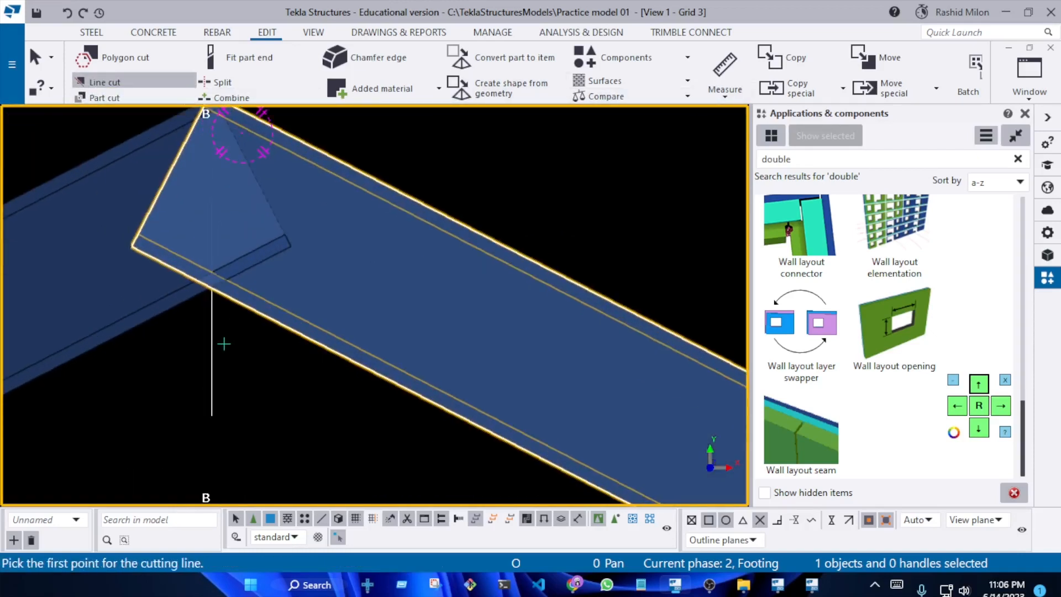
{"action": "left_click", "coordinate": [216, 336]}
{"action": "scroll", "coordinate": [216, 336], "scroll_direction": "down", "scroll_amount": 2}
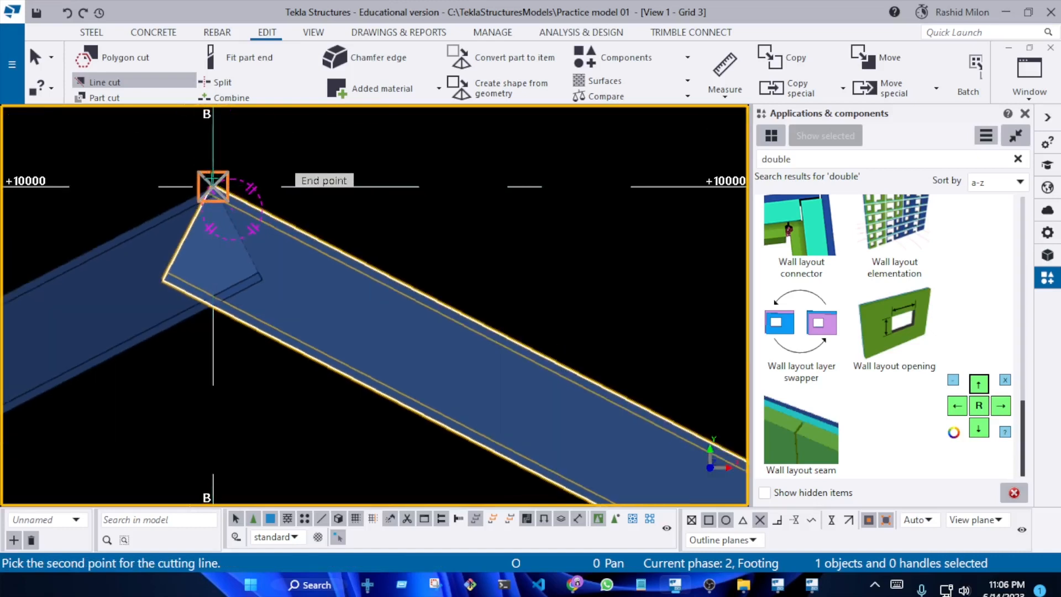
{"action": "left_click", "coordinate": [213, 186]}
{"action": "left_click", "coordinate": [176, 271]}
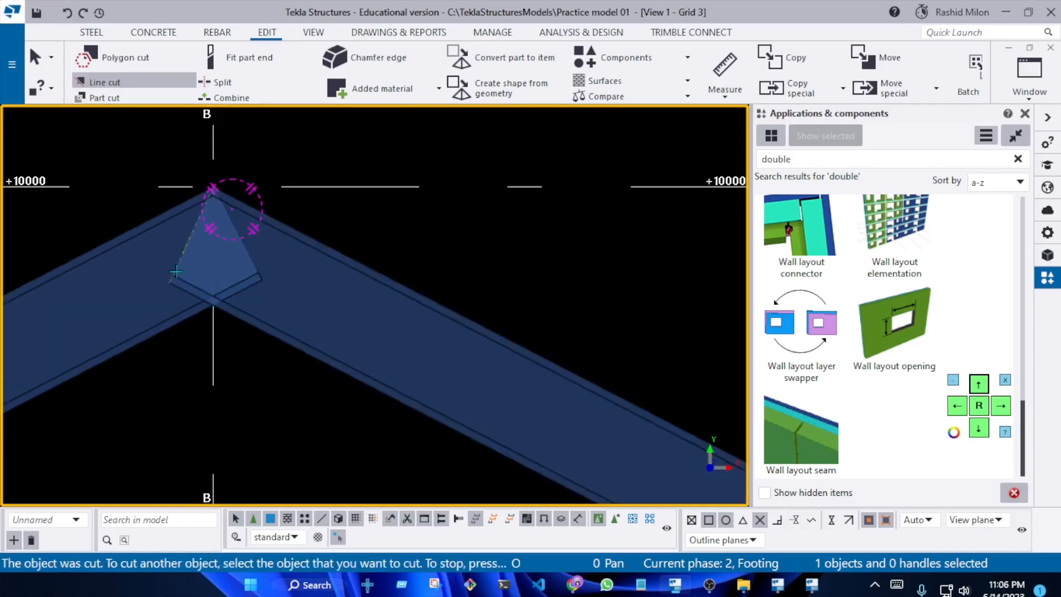
Line-cut the A–B sloped beam vertically along grid B at the ridge, removing its end on the C side
{"action": "left_click", "coordinate": [169, 323]}
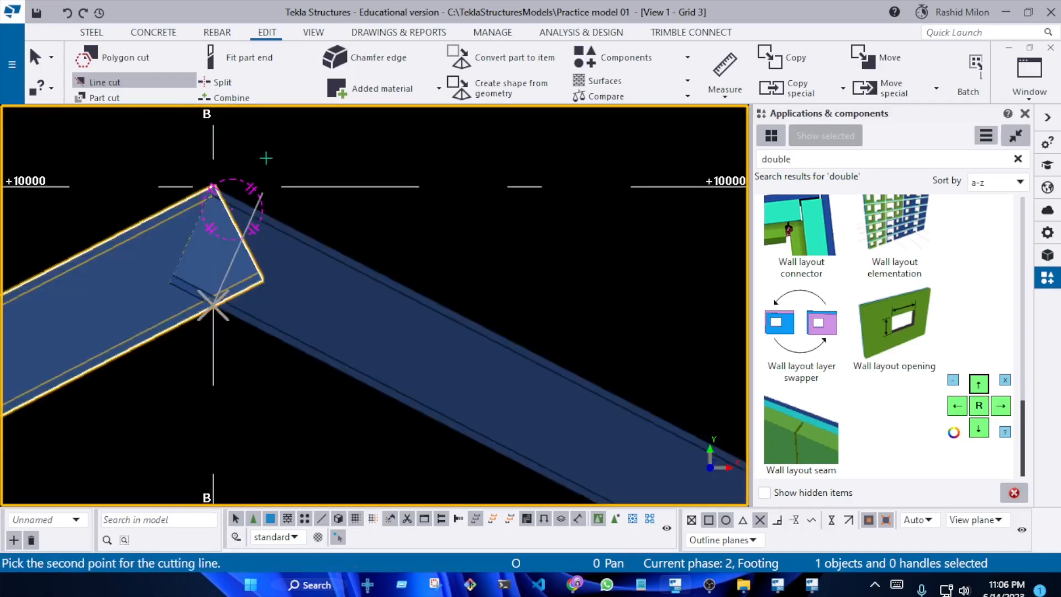
{"action": "left_click", "coordinate": [385, 241]}
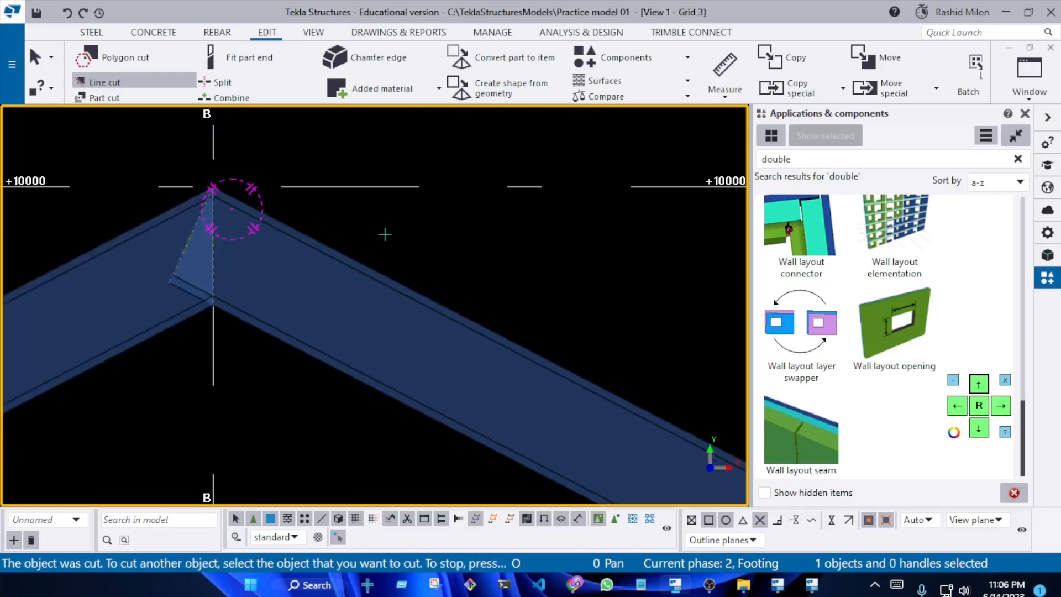
{"action": "left_click", "coordinate": [260, 333]}
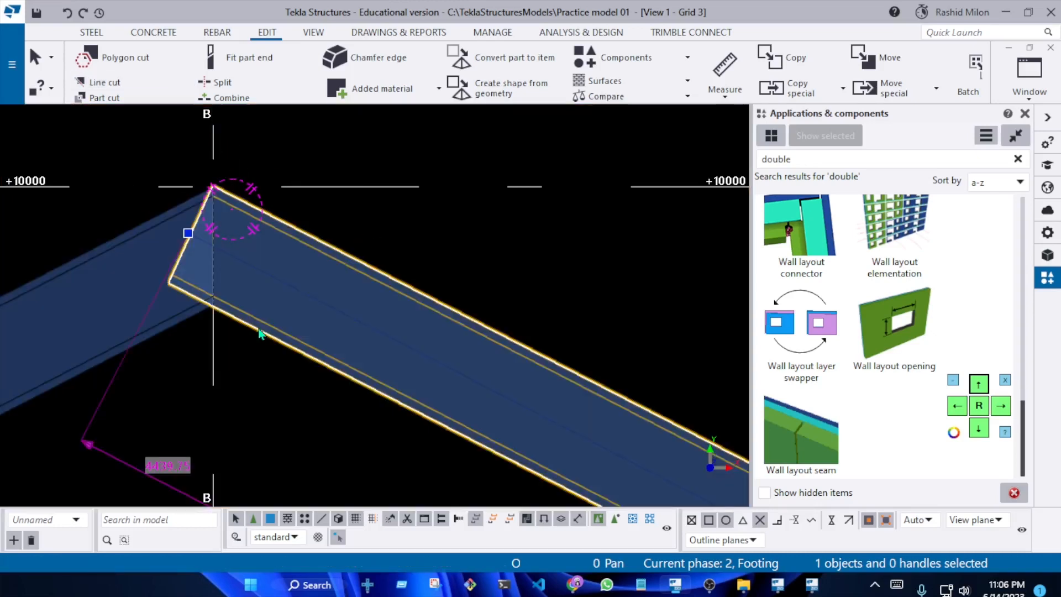
{"action": "left_click", "coordinate": [413, 238]}
Line-cut the B–C sloped beam again, vertically along grid B at the ridge, removing its overlap on the A side
{"action": "left_click", "coordinate": [139, 84]}
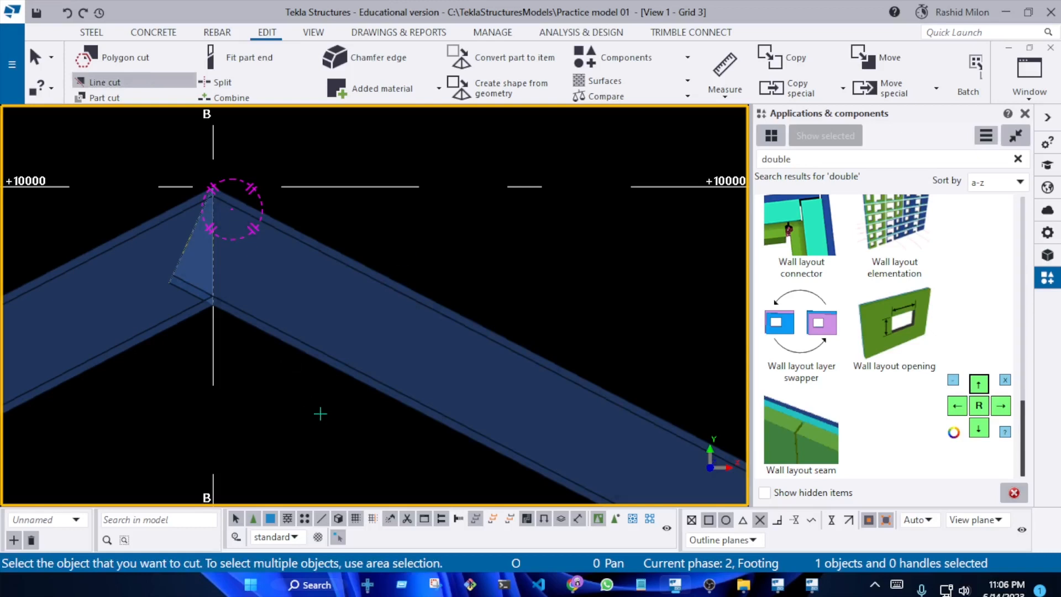
{"action": "left_click", "coordinate": [309, 308]}
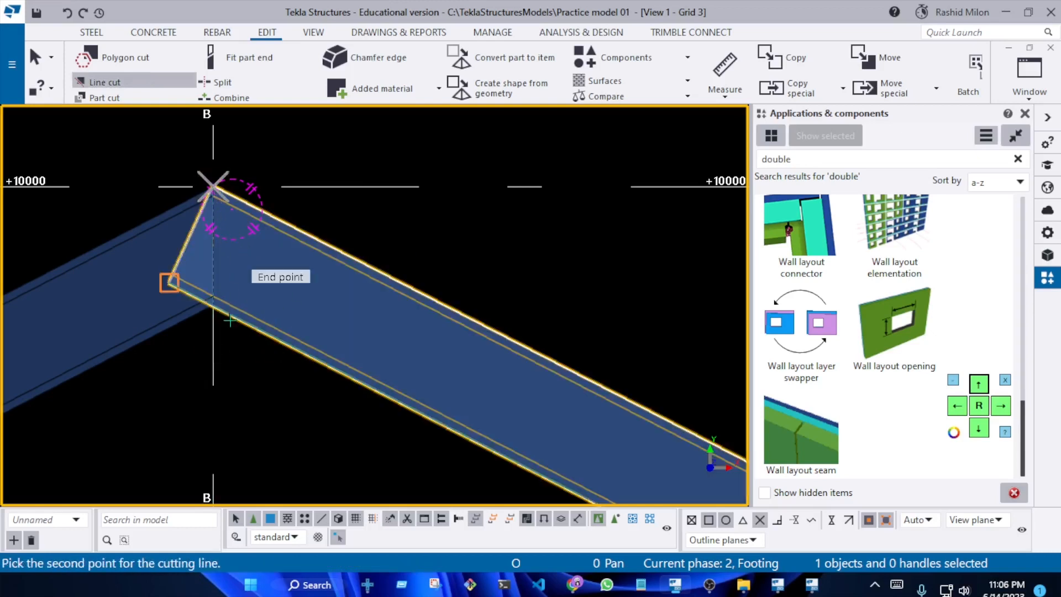
{"action": "left_click", "coordinate": [142, 275]}
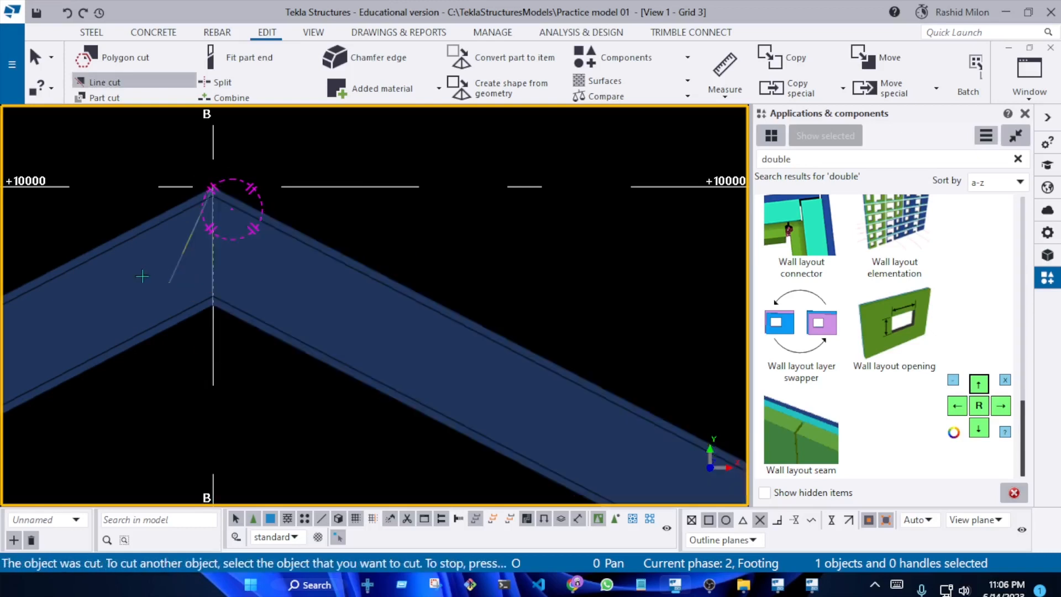
{"action": "key", "text": "Escape"}
Delete the B–C sloped beam at the ridge and undo that deletion
{"action": "middle_click_drag", "start_coordinate": [221, 265], "coordinate": [152, 294]}
{"action": "right_click", "coordinate": [306, 239]}
{"action": "left_click", "coordinate": [372, 333]}
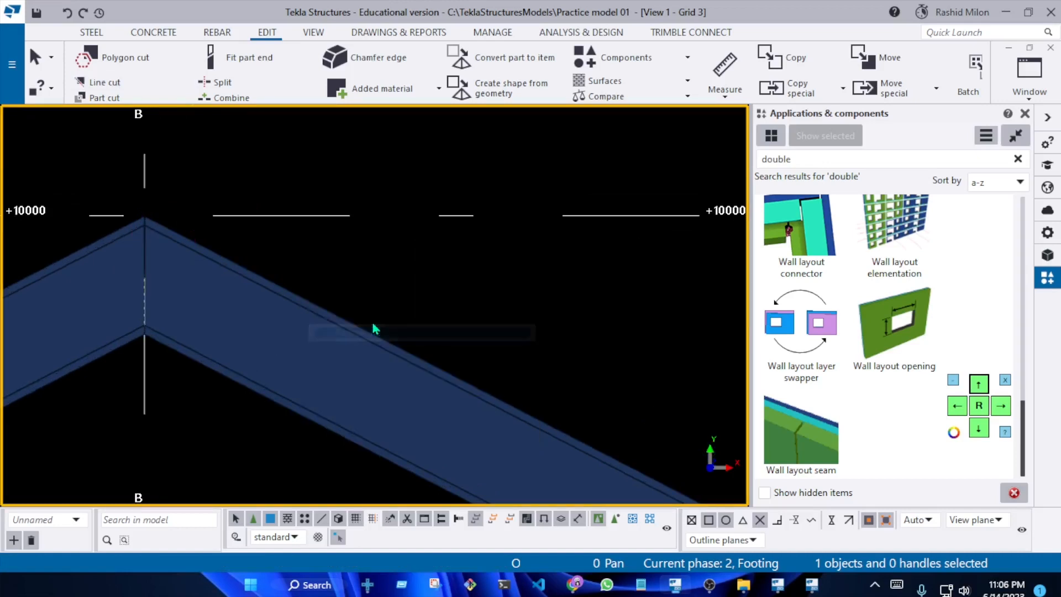
{"action": "scroll", "coordinate": [160, 230], "scroll_direction": "up", "scroll_amount": 14}
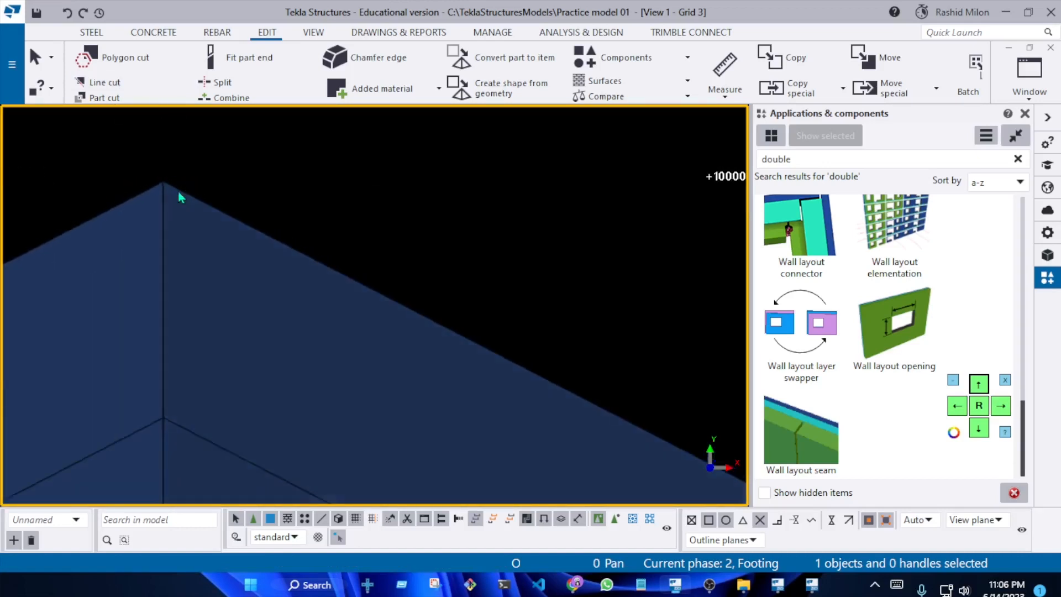
{"action": "scroll", "coordinate": [224, 246], "scroll_direction": "down", "scroll_amount": 5}
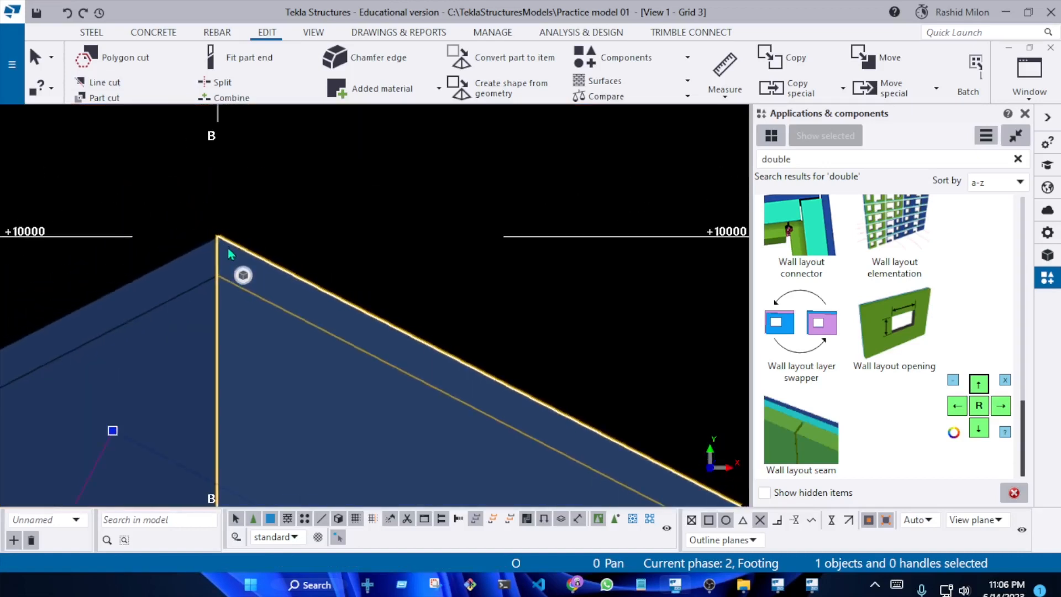
{"action": "key", "text": "Delete"}
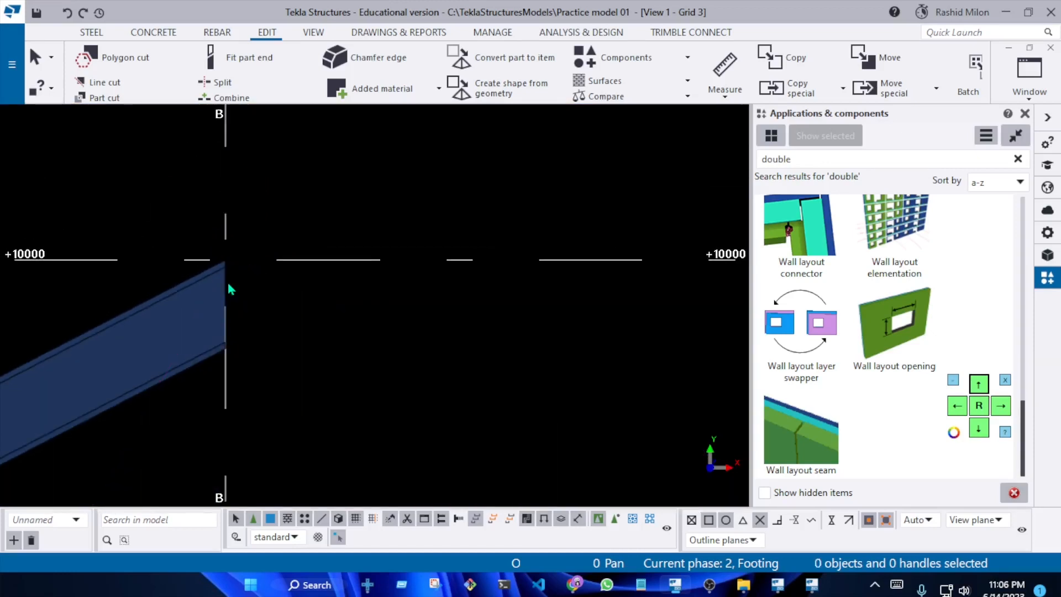
{"action": "key", "text": "ctrl+z"}
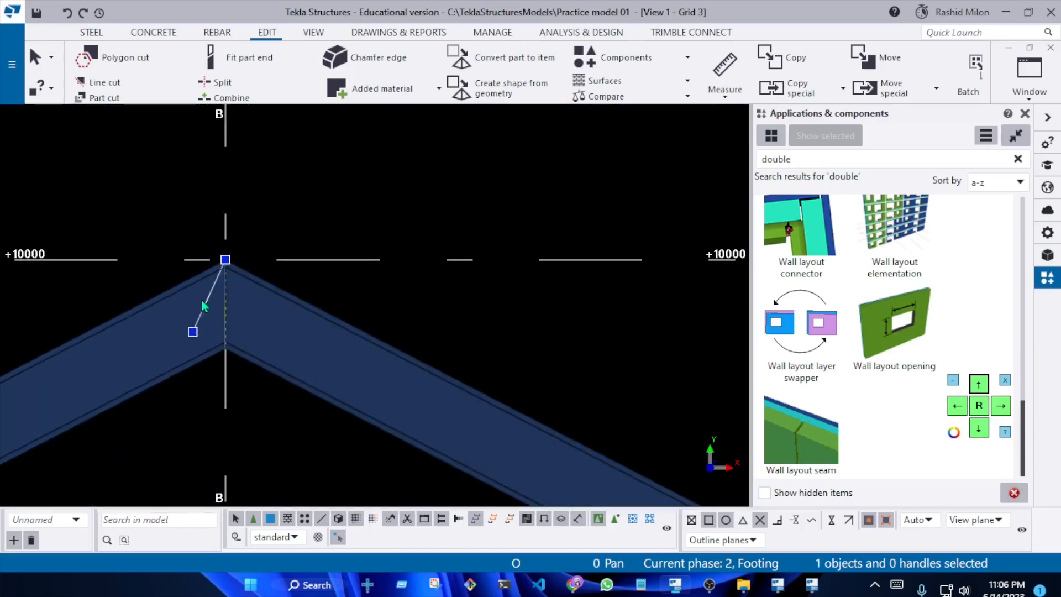
{"action": "scroll", "coordinate": [205, 306], "scroll_direction": "up", "scroll_amount": 5}
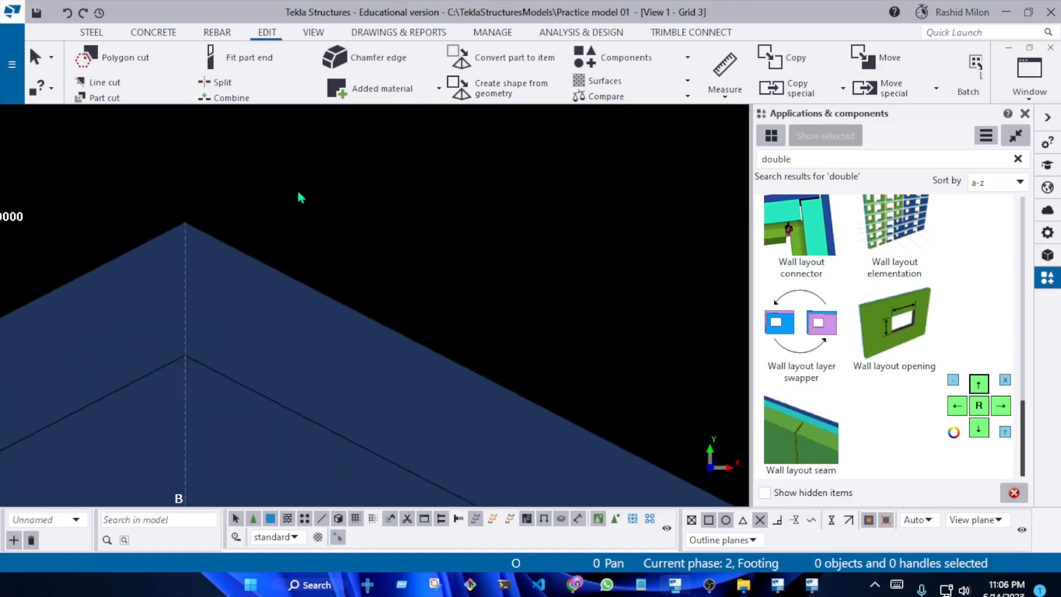
Inspect the trimmed ridge joint of the two sloped beams at grid B, first in elevation and then in 3D with the surrounding frame
{"action": "scroll", "coordinate": [284, 243], "scroll_direction": "down", "scroll_amount": 5}
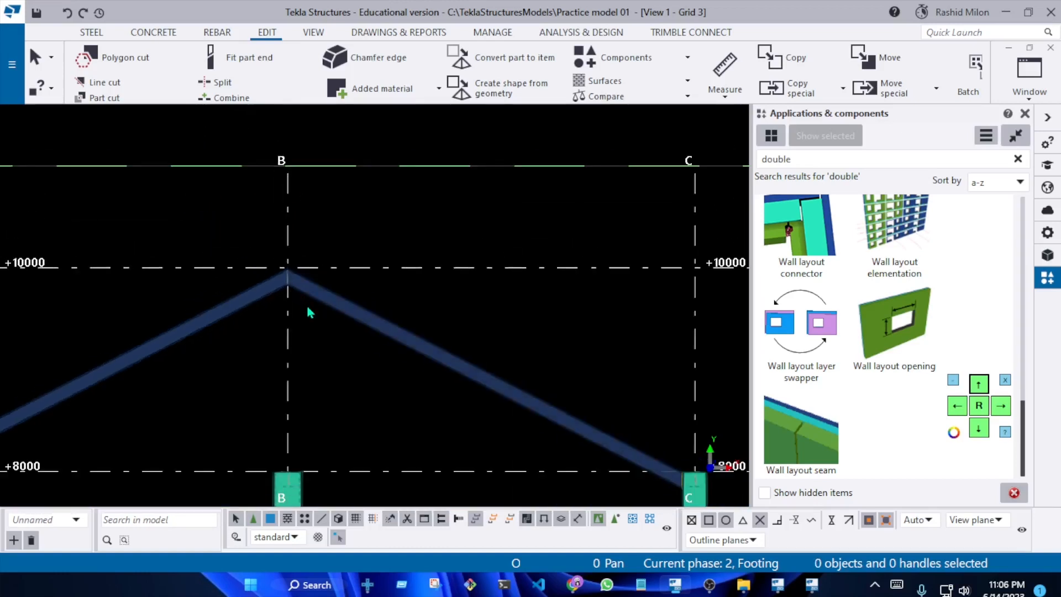
{"action": "left_click", "coordinate": [362, 259]}
{"action": "scroll", "coordinate": [294, 412], "scroll_direction": "up", "scroll_amount": 5}
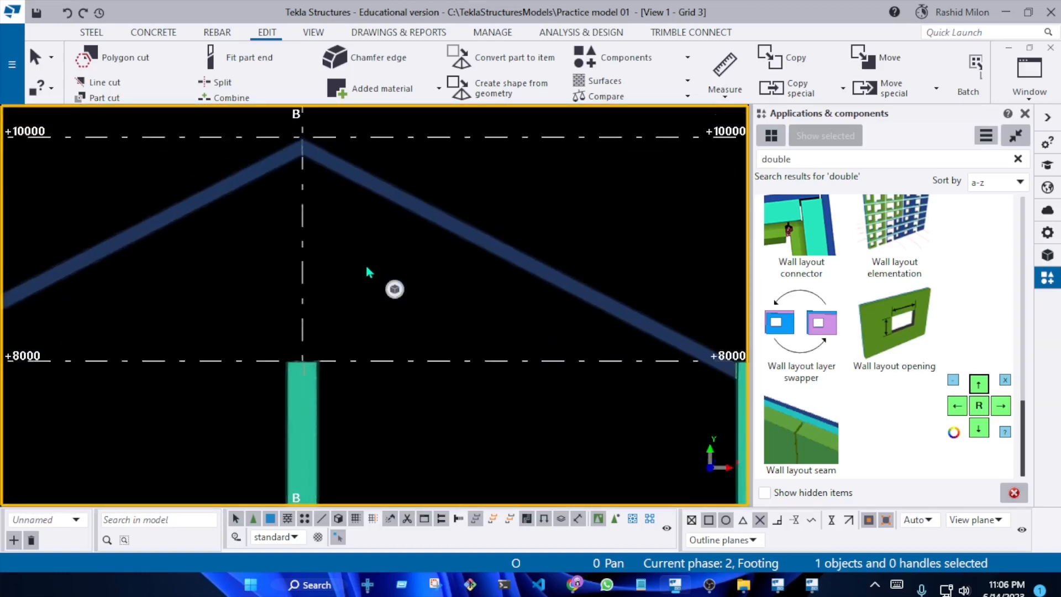
{"action": "scroll", "coordinate": [365, 269], "scroll_direction": "down", "scroll_amount": 6}
{"action": "middle_click_drag", "start_coordinate": [370, 255], "coordinate": [499, 350], "text": "ctrl"}
{"action": "scroll", "coordinate": [354, 227], "scroll_direction": "up", "scroll_amount": 6}
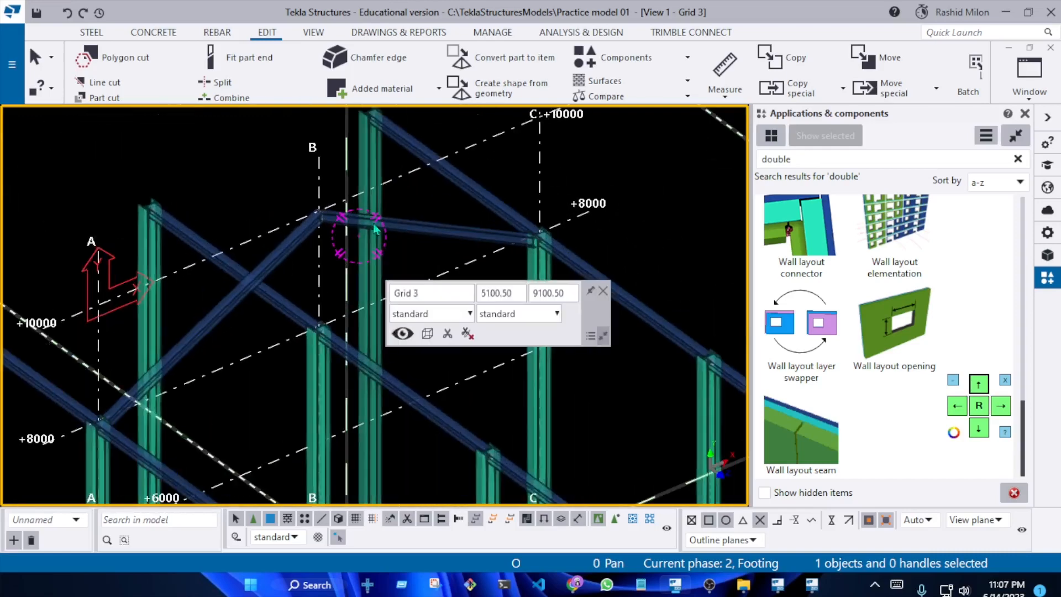
{"action": "scroll", "coordinate": [339, 227], "scroll_direction": "down", "scroll_amount": 5}
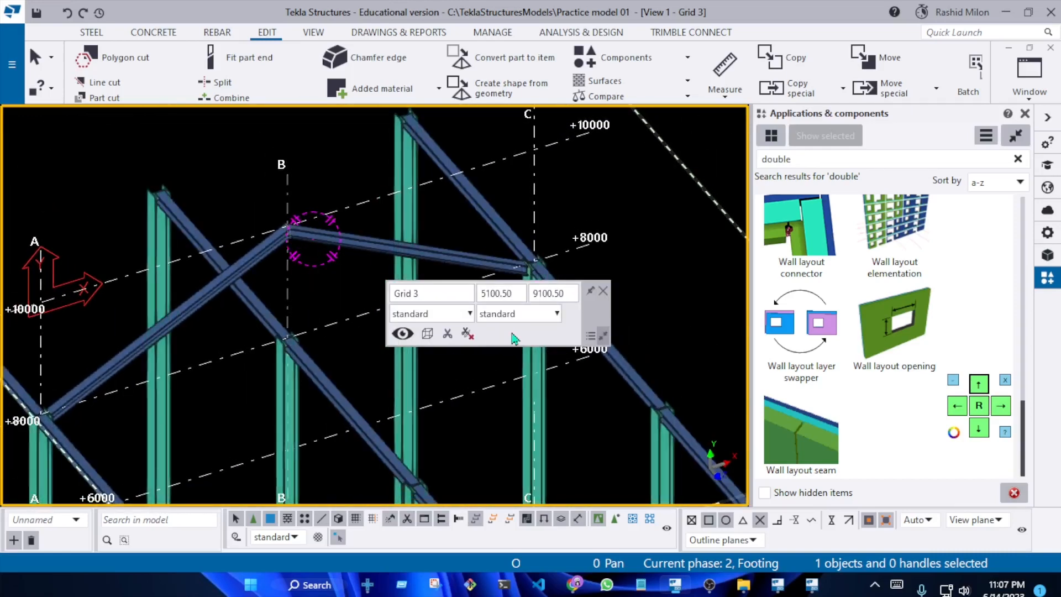
{"action": "scroll", "coordinate": [348, 317], "scroll_direction": "up", "scroll_amount": 5}
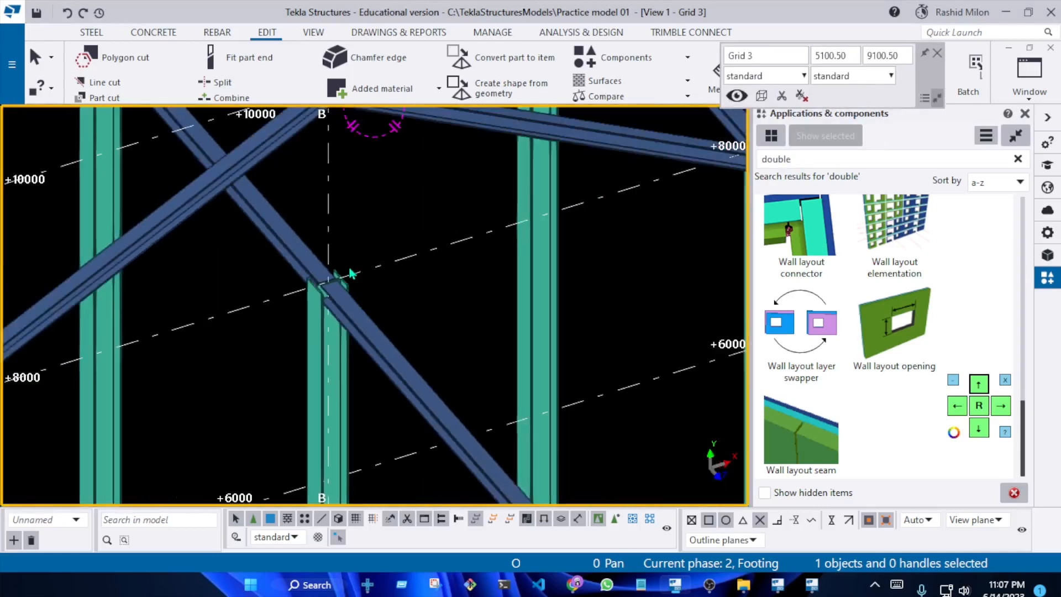
{"action": "scroll", "coordinate": [349, 272], "scroll_direction": "down", "scroll_amount": 6}
{"action": "mouse_move", "coordinate": [348, 271]}
{"action": "middle_mouse_down", "text": "ctrl"}
{"action": "mouse_move", "coordinate": [379, 199]}
{"action": "mouse_move", "coordinate": [365, 194]}
{"action": "mouse_move", "coordinate": [360, 255]}
{"action": "middle_mouse_up", "text": "ctrl"}
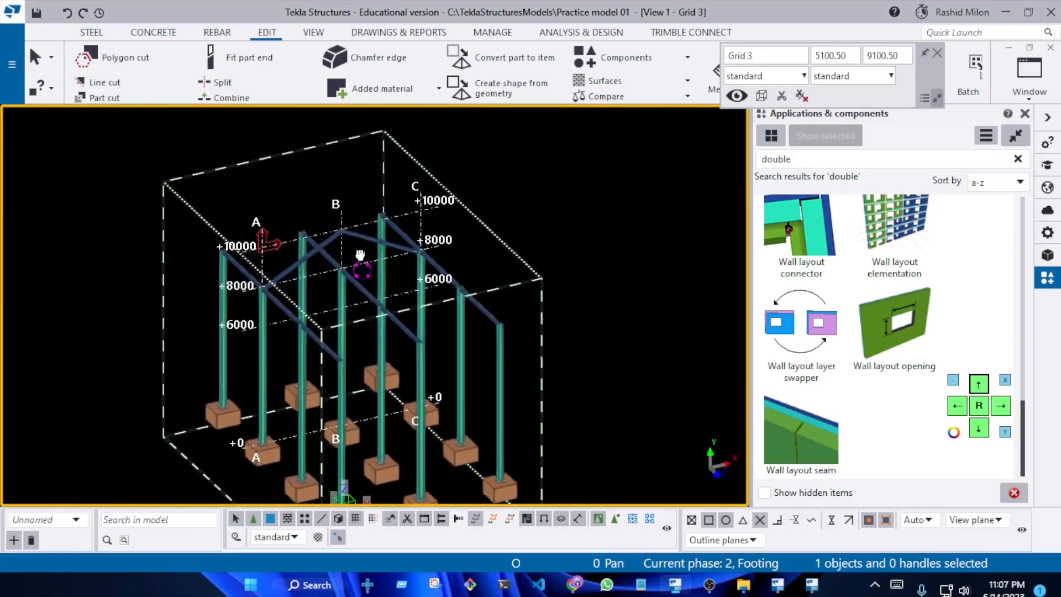
{"action": "scroll", "coordinate": [360, 255], "scroll_direction": "up", "scroll_amount": 6}
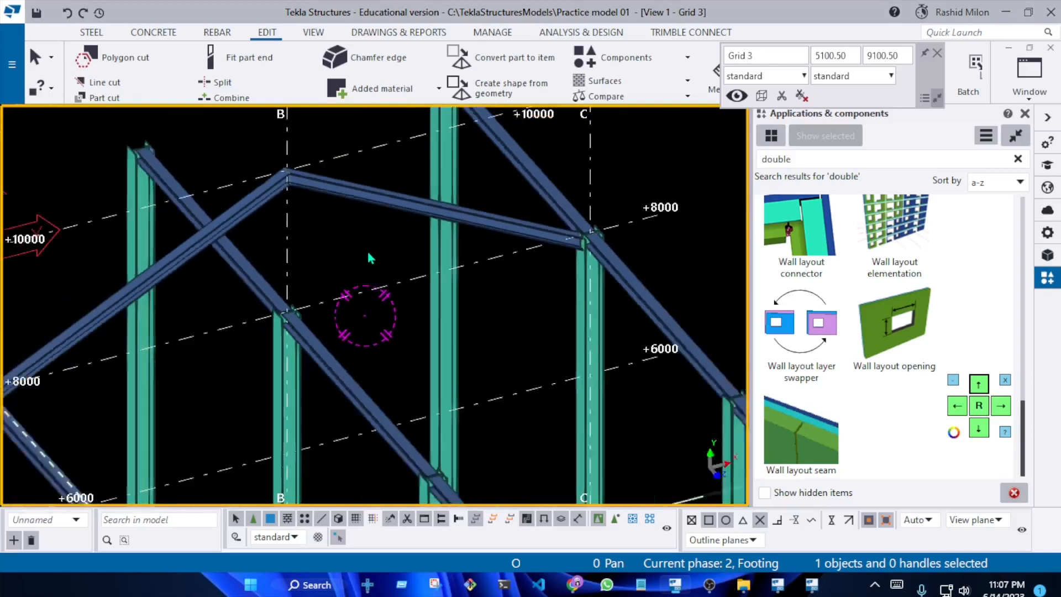
{"action": "scroll", "coordinate": [369, 258], "scroll_direction": "down", "scroll_amount": 5}
{"action": "middle_click_drag", "start_coordinate": [369, 258], "coordinate": [375, 203], "text": "ctrl"}
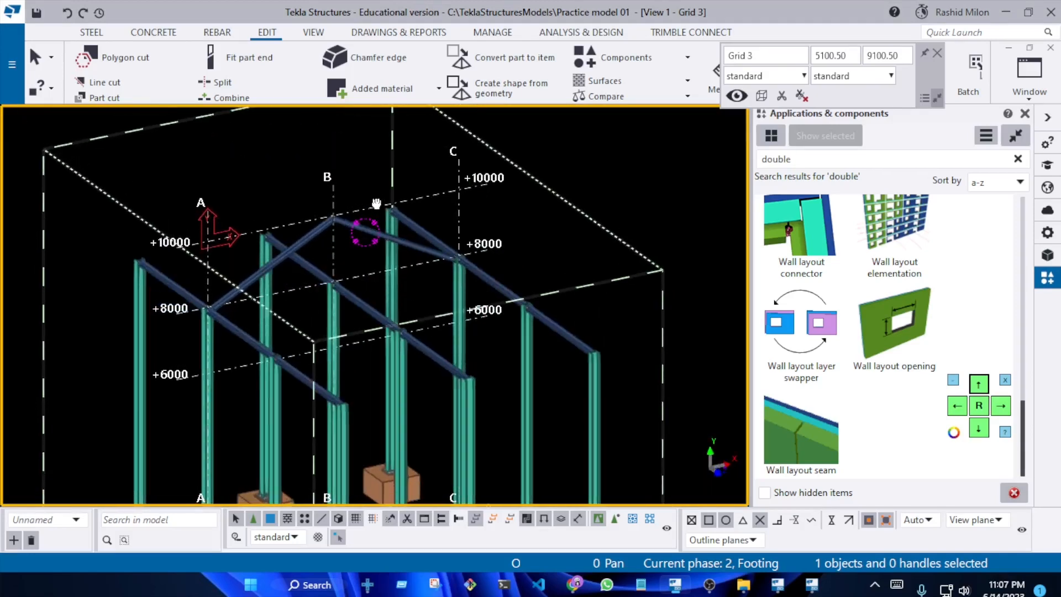
{"action": "scroll", "coordinate": [381, 235], "scroll_direction": "up", "scroll_amount": 4}
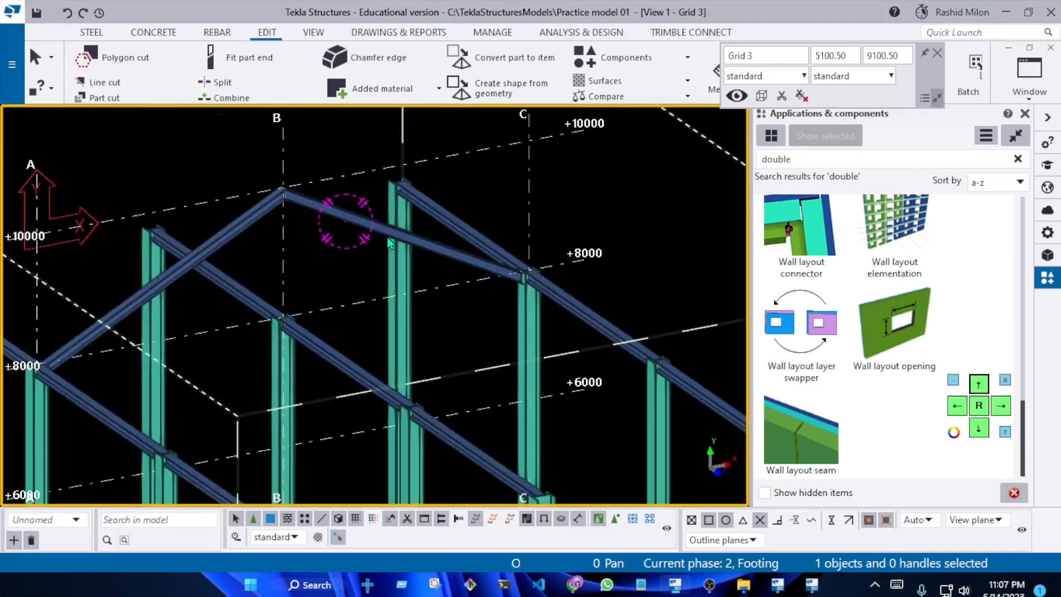
{"action": "scroll", "coordinate": [404, 239], "scroll_direction": "down", "scroll_amount": 2}
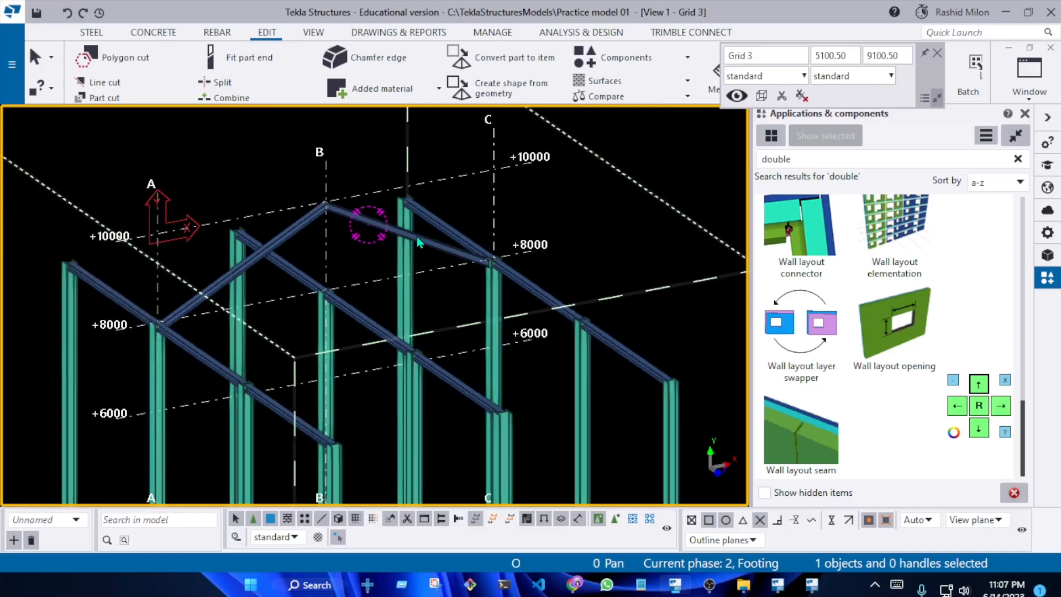
{"action": "scroll", "coordinate": [351, 286], "scroll_direction": "down", "scroll_amount": 3}
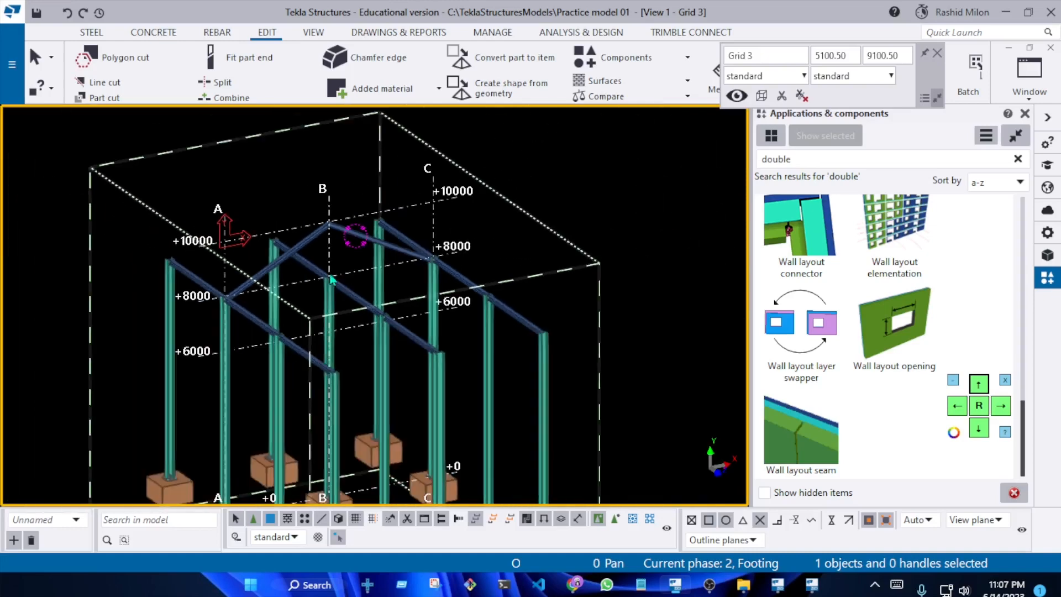
Examine the sloped beam's end at the grid A column, the ridge joint, and the overall frame down to the column bases and footings
{"action": "scroll", "coordinate": [272, 329], "scroll_direction": "up", "scroll_amount": 3}
{"action": "scroll", "coordinate": [177, 328], "scroll_direction": "up", "scroll_amount": 4}
{"action": "scroll", "coordinate": [144, 287], "scroll_direction": "down", "scroll_amount": 2}
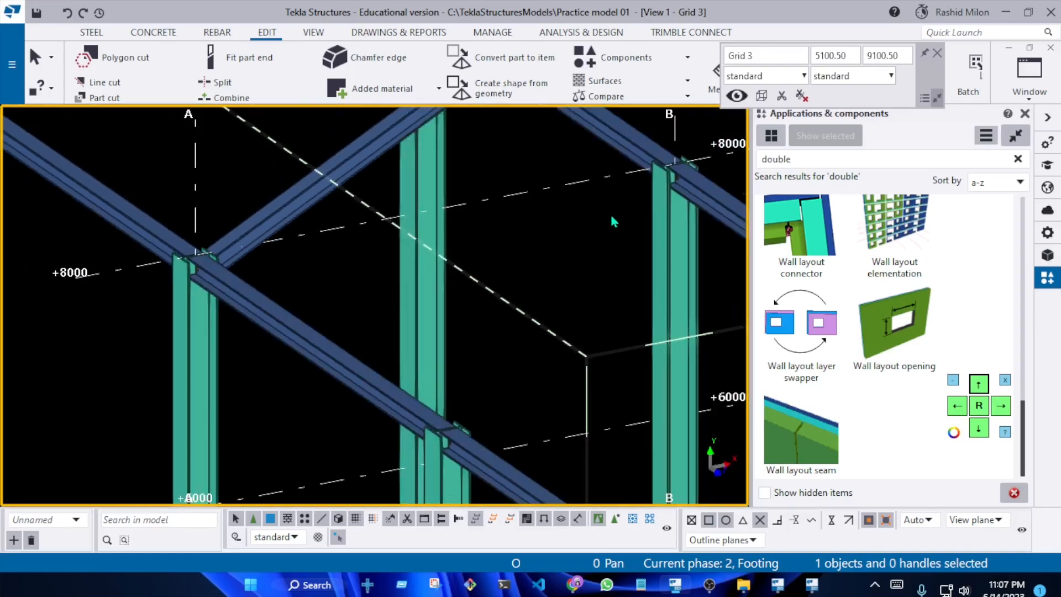
{"action": "scroll", "coordinate": [482, 242], "scroll_direction": "down", "scroll_amount": 2}
{"action": "middle_click_drag", "start_coordinate": [508, 225], "coordinate": [414, 331]}
{"action": "scroll", "coordinate": [490, 191], "scroll_direction": "up", "scroll_amount": 4}
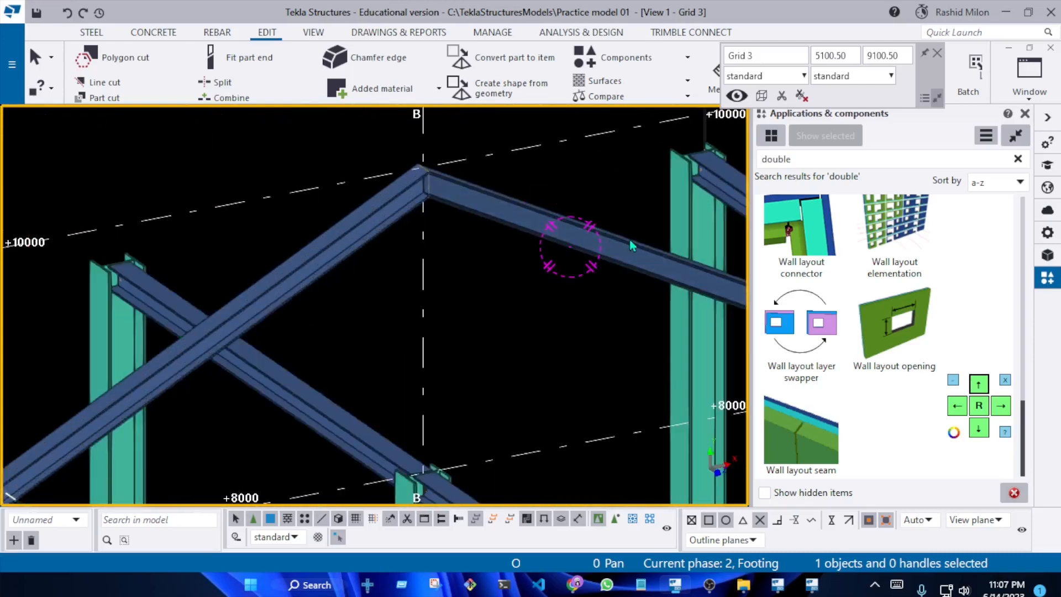
{"action": "scroll", "coordinate": [536, 259], "scroll_direction": "down", "scroll_amount": 5}
{"action": "middle_click_drag", "start_coordinate": [576, 315], "coordinate": [436, 249]}
{"action": "scroll", "coordinate": [434, 250], "scroll_direction": "down", "scroll_amount": 1}
{"action": "middle_click_drag", "start_coordinate": [426, 303], "coordinate": [551, 359], "text": "ctrl"}
{"action": "scroll", "coordinate": [550, 358], "scroll_direction": "down", "scroll_amount": 6}
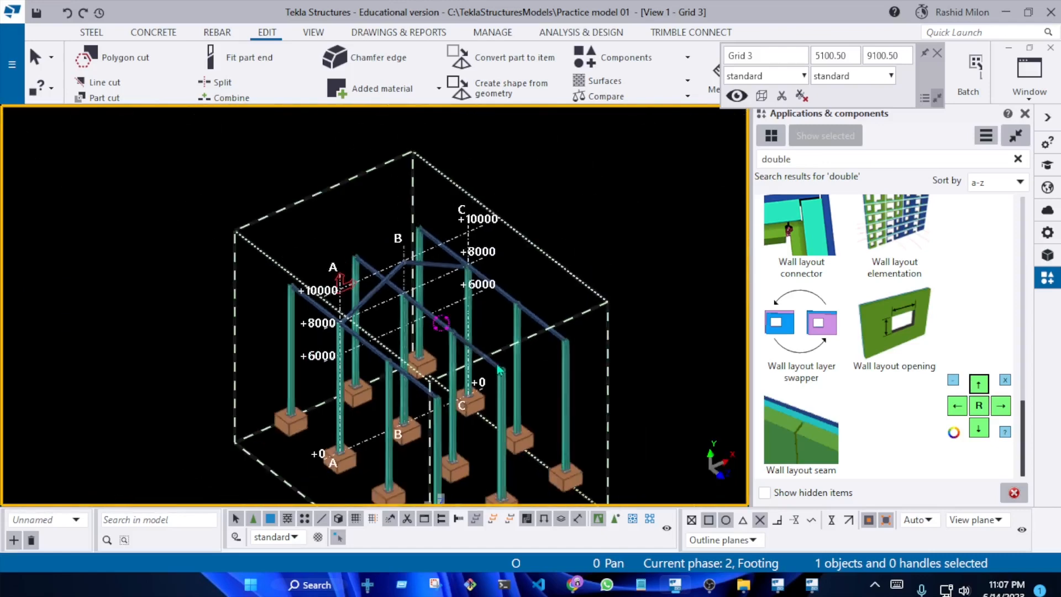
{"action": "scroll", "coordinate": [506, 385], "scroll_direction": "up", "scroll_amount": 5}
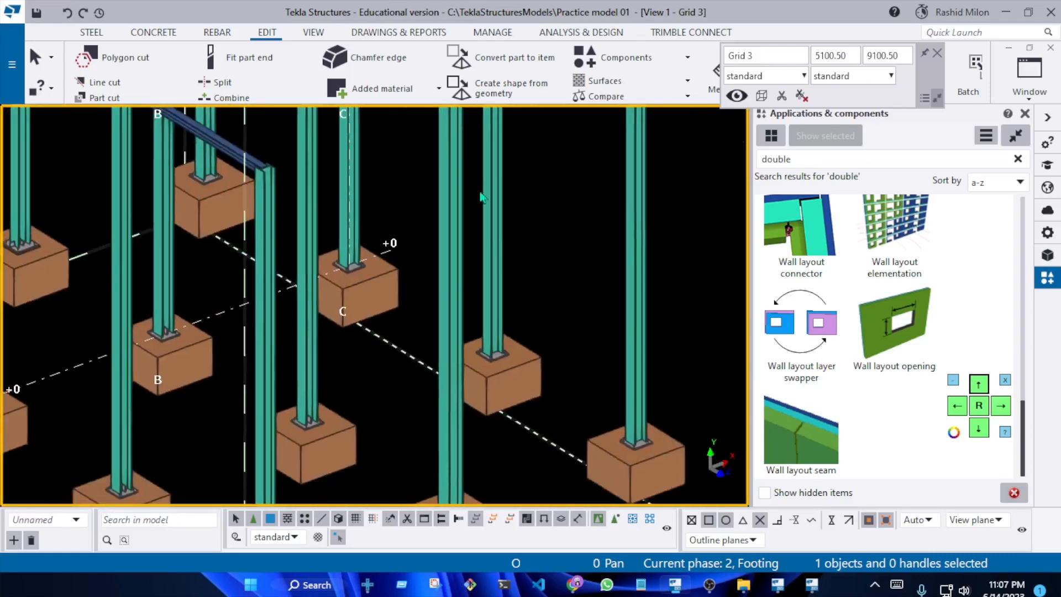